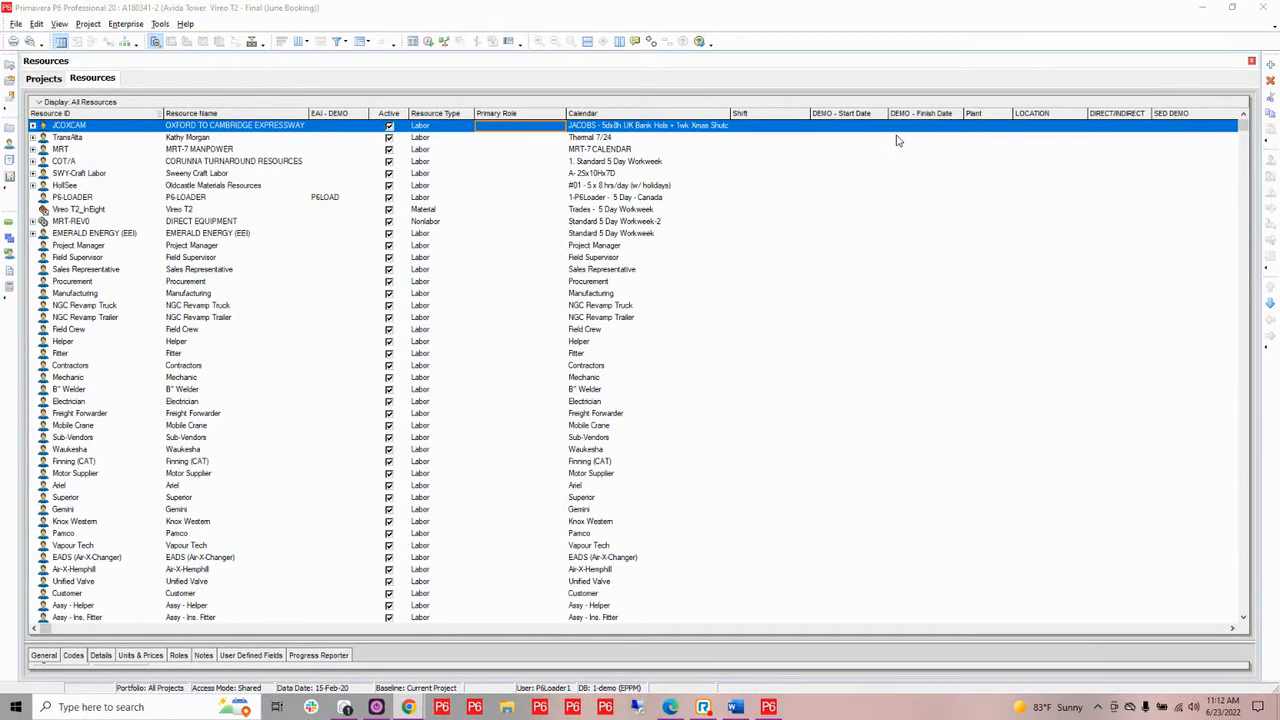
Examine the resource list for imported junk resources and the calendars assigned to them, from Project Manager through the piping and welding crews
left_click(214, 246)
scroll(238, 290, "down", 3)
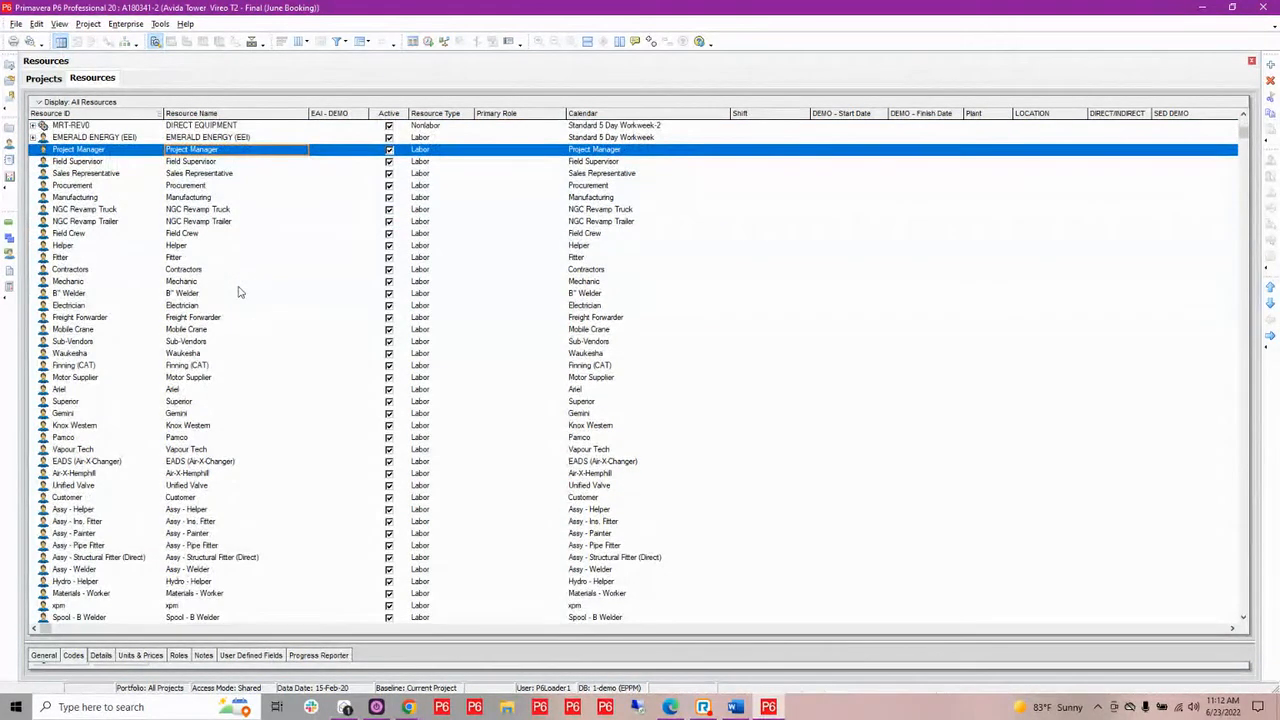
scroll(238, 290, "down", 5)
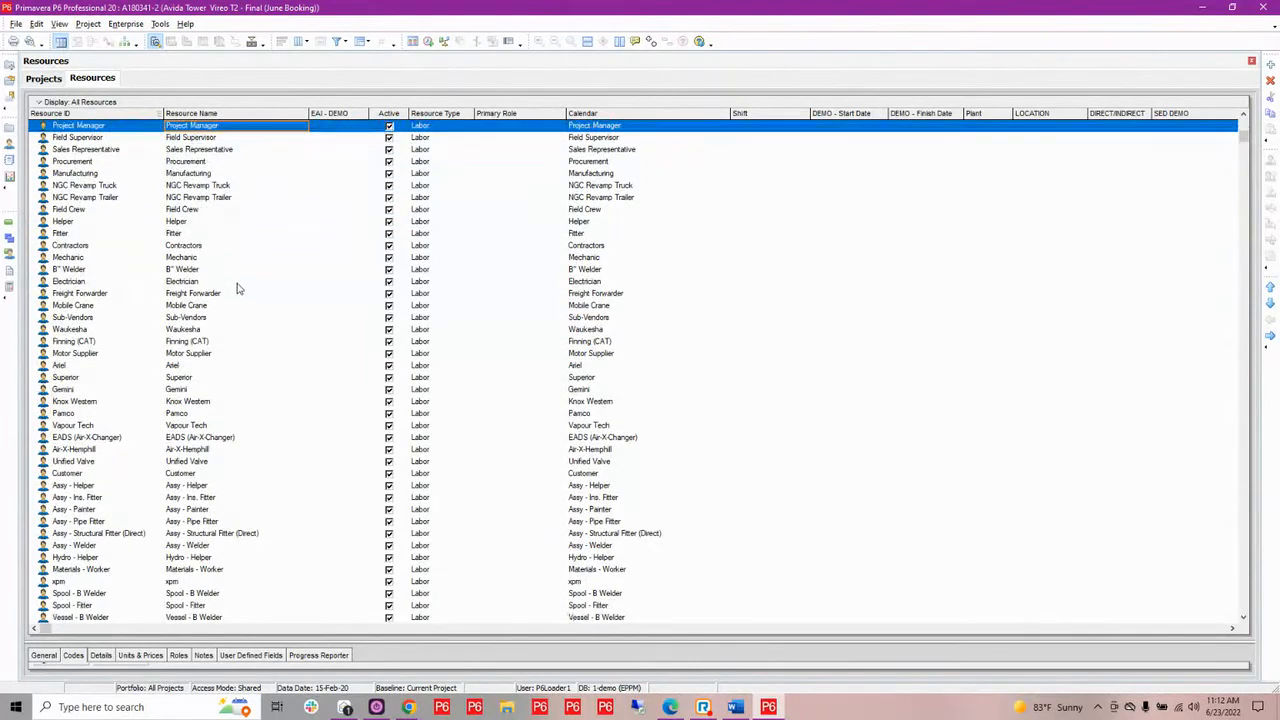
scroll(238, 290, "down", 6)
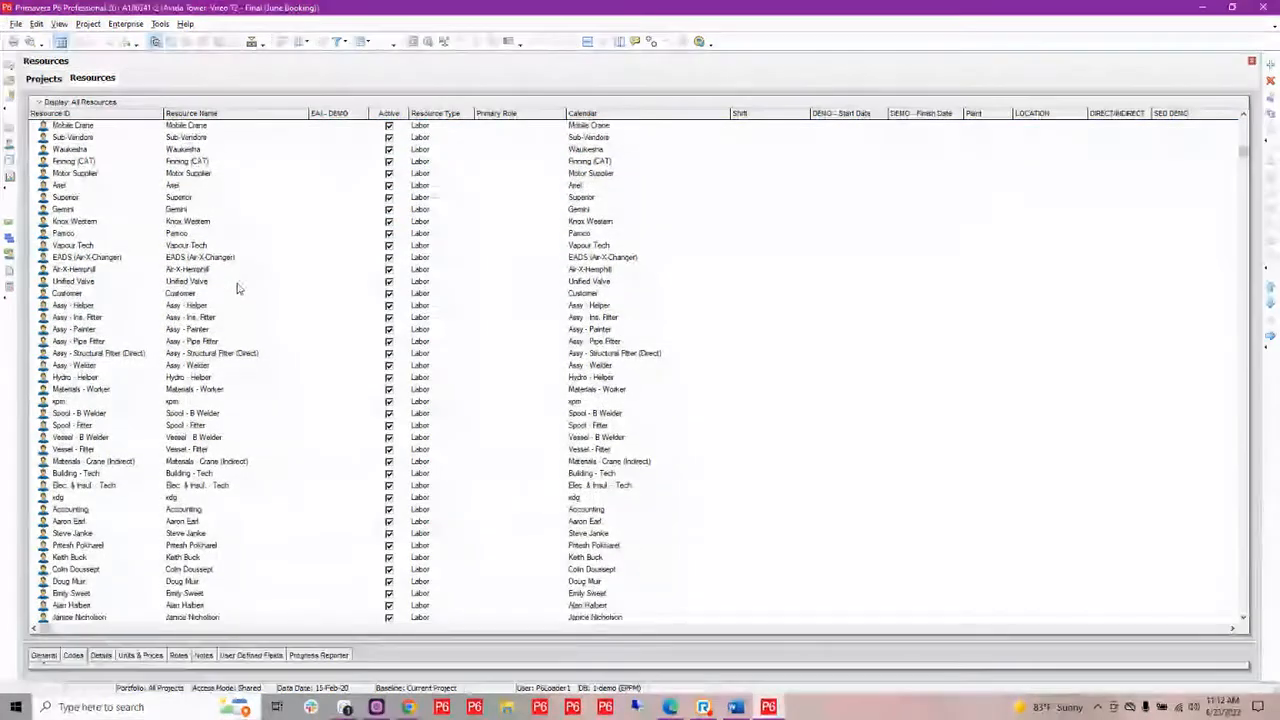
scroll(238, 290, "down", 5)
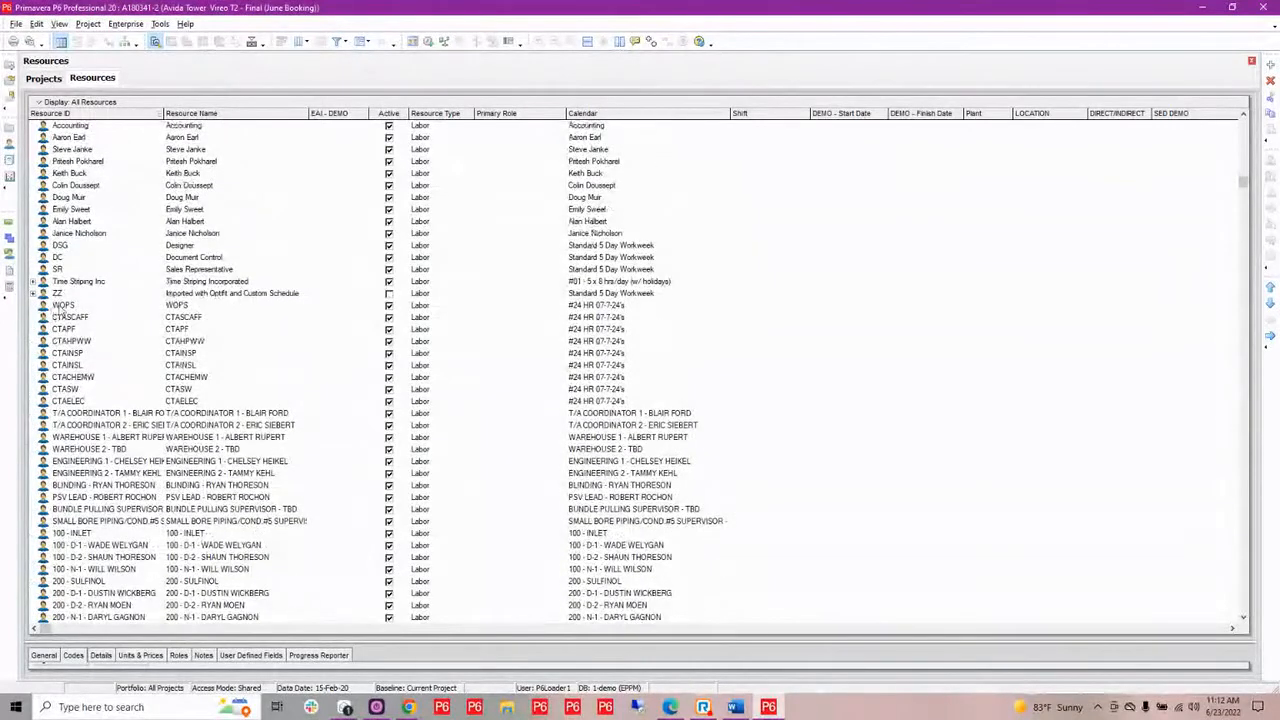
scroll(115, 486, "down", 1)
scroll(115, 486, "down", 4)
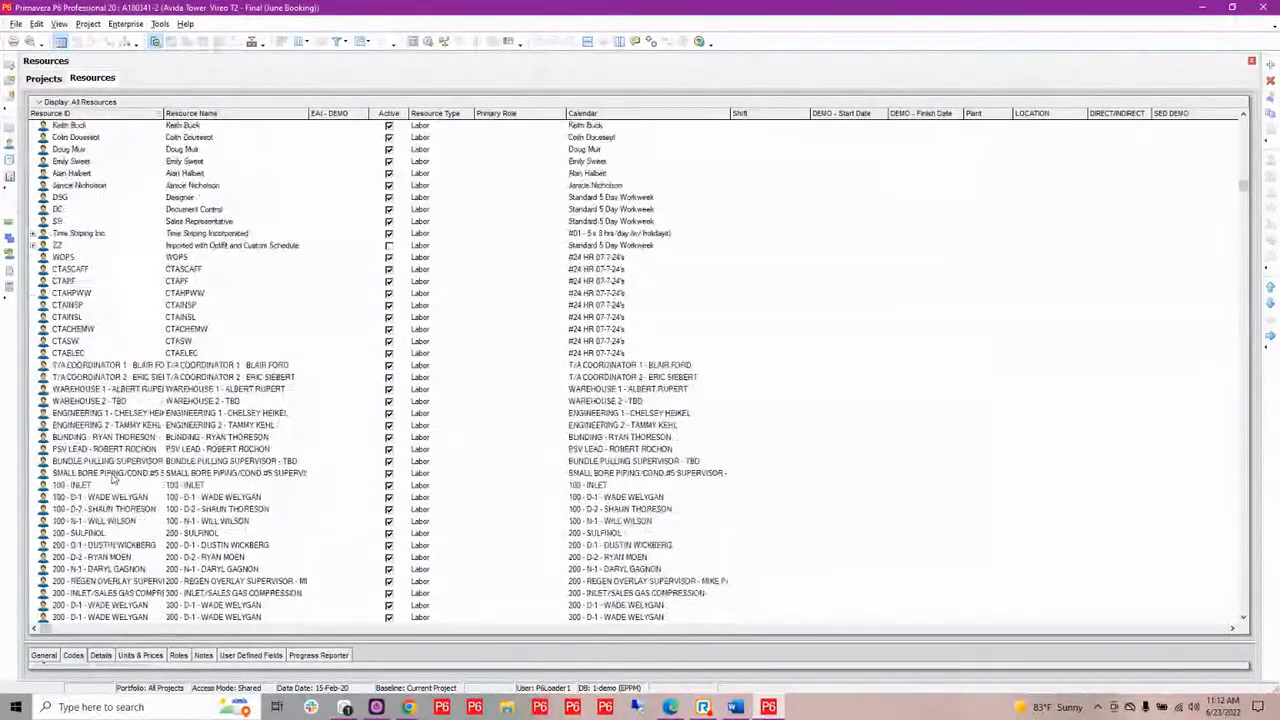
scroll(122, 455, "down", 4)
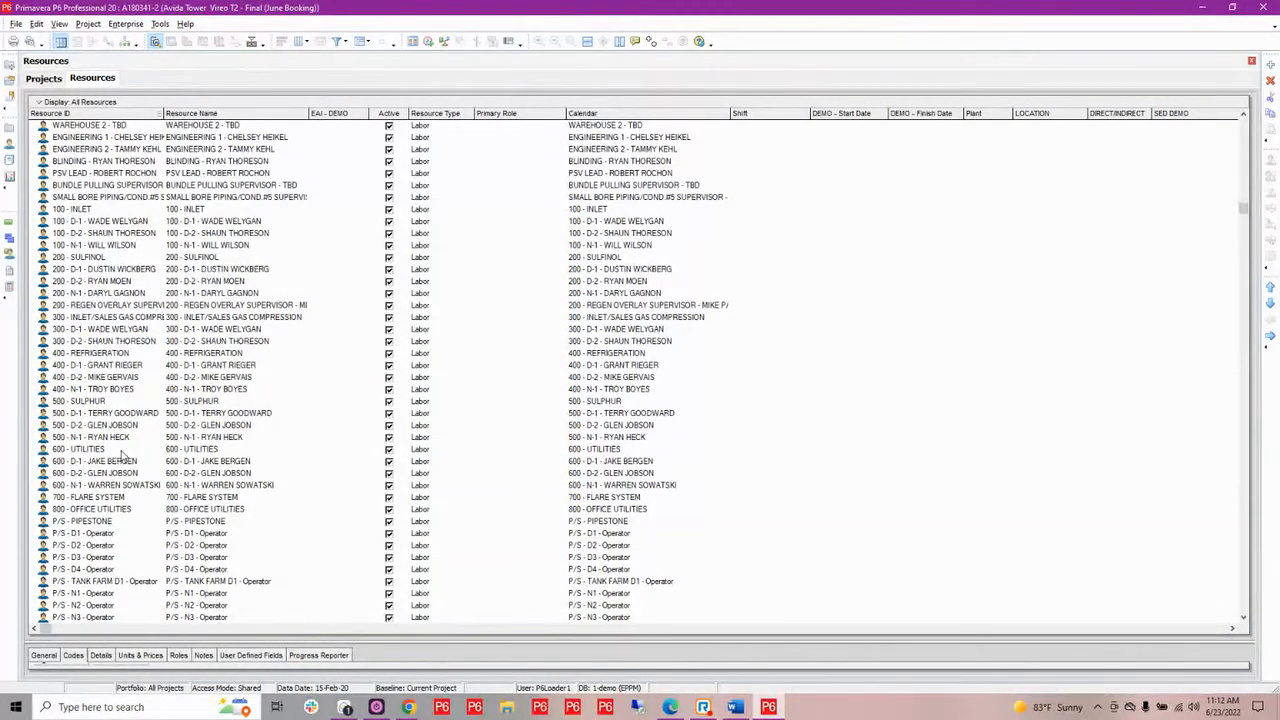
scroll(121, 454, "down", 3)
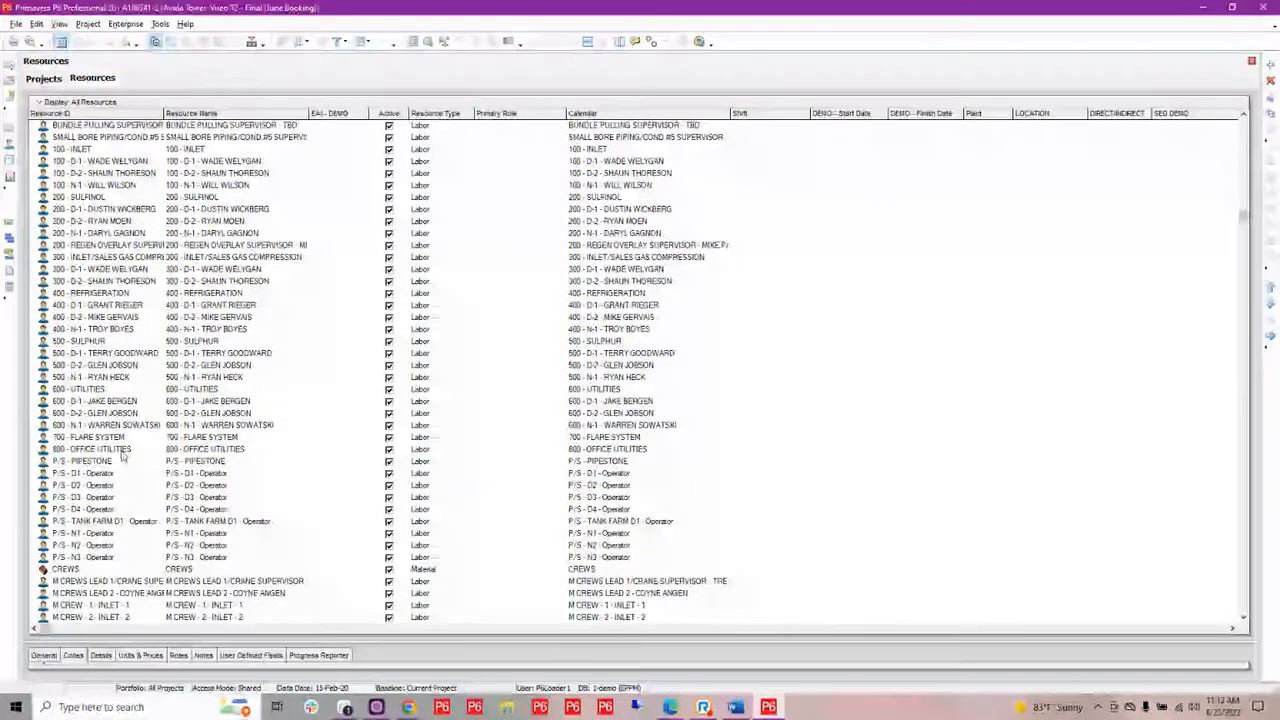
scroll(121, 454, "down", 3)
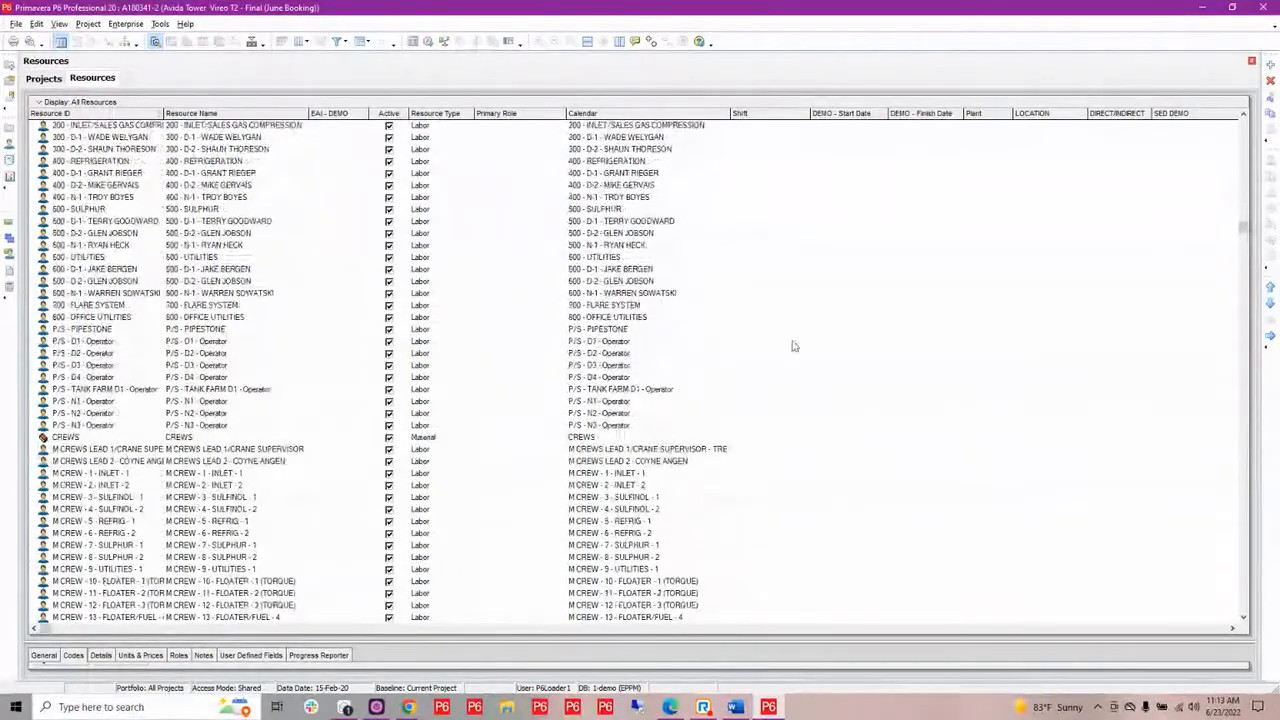
left_click_drag(1245, 237, 1244, 345)
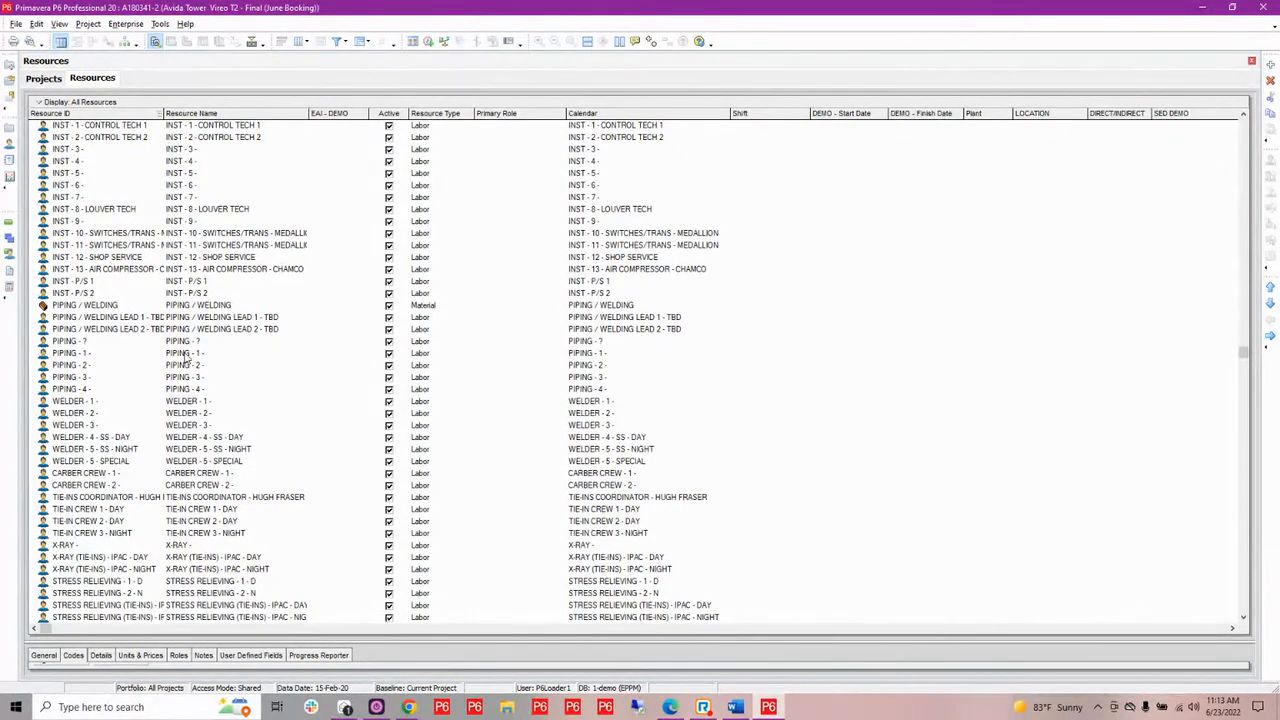
Review the global calendars for clutter and duplicates, checking the Standard 5 Day Workweek entries
left_click(125, 23)
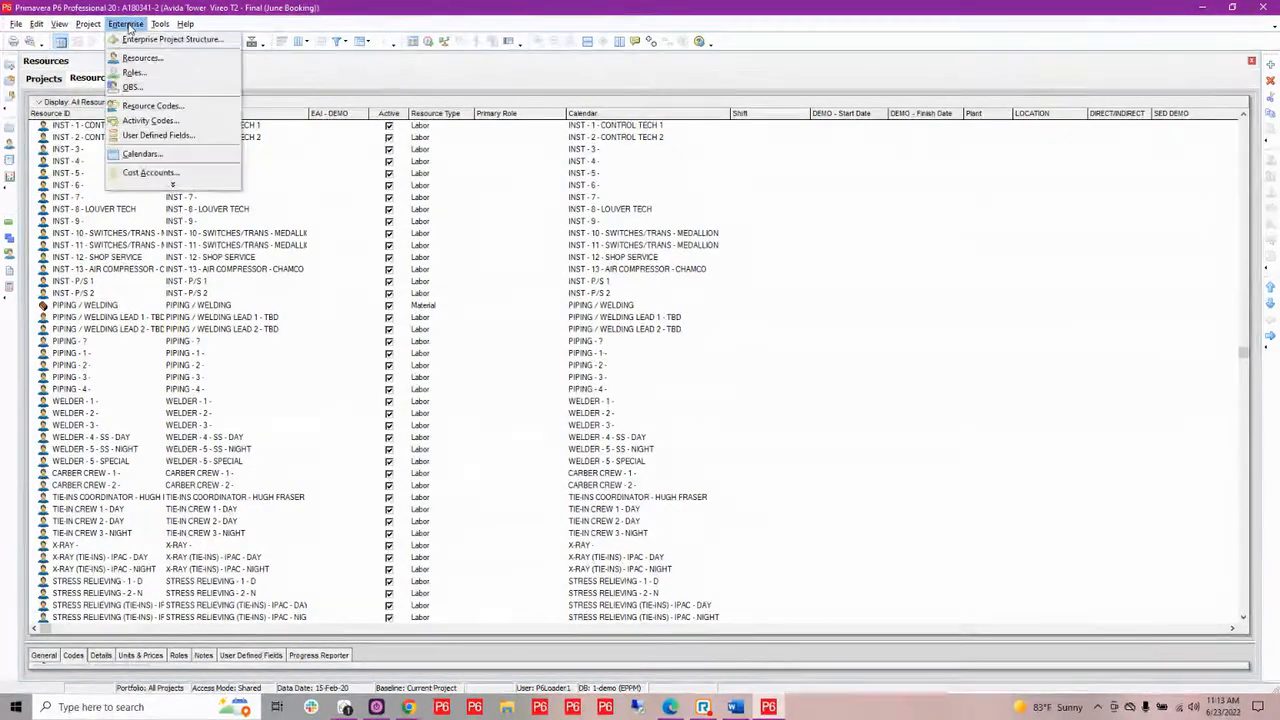
left_click(148, 154)
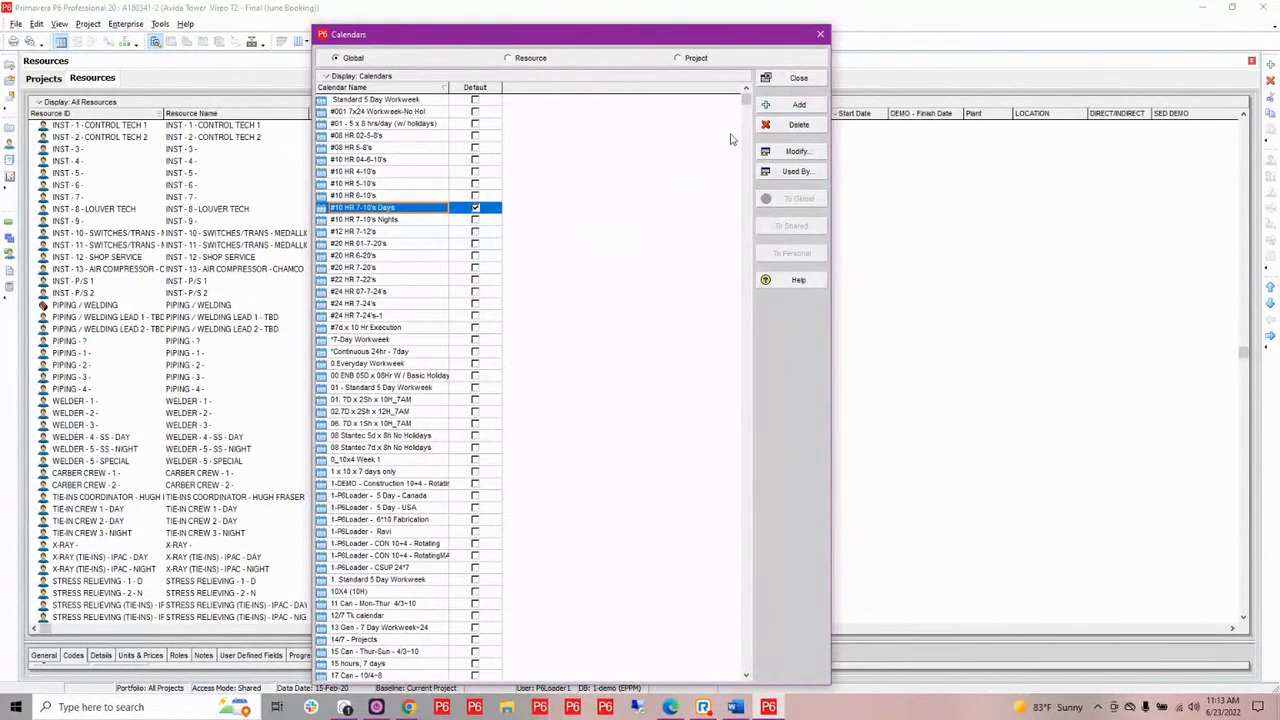
left_click_drag(744, 110, 707, 448)
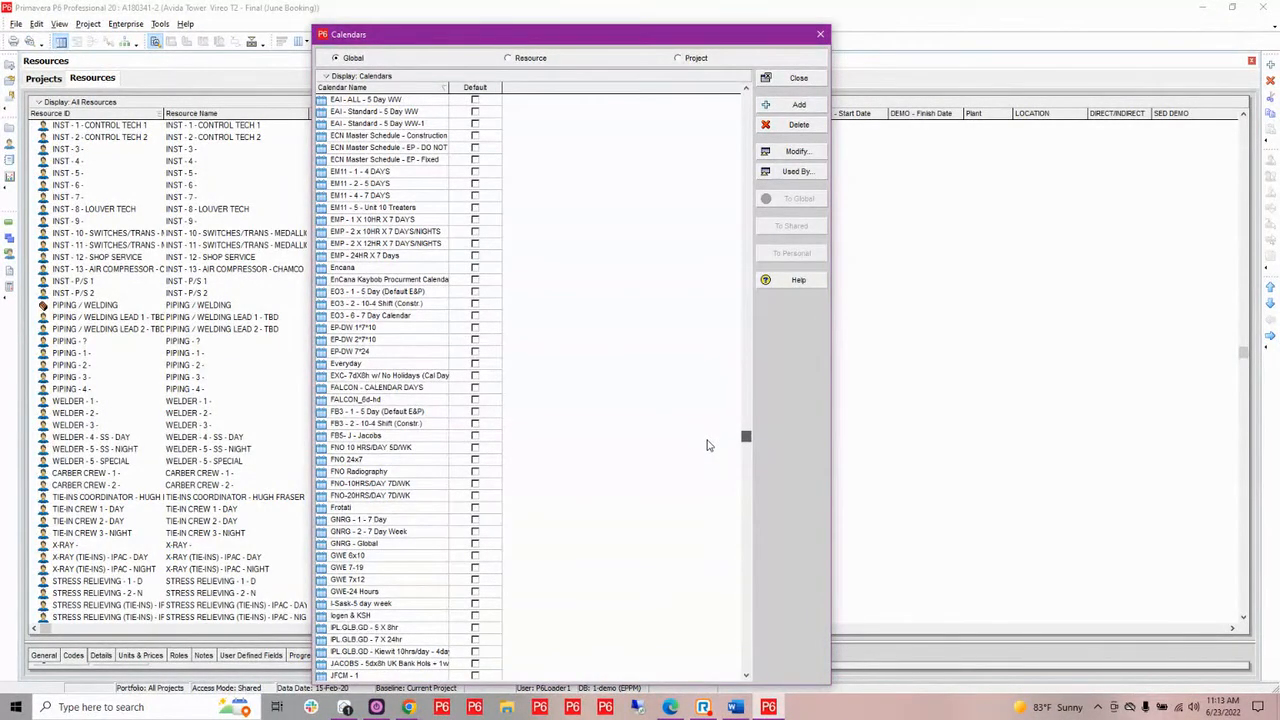
left_click_drag(707, 445, 681, 98)
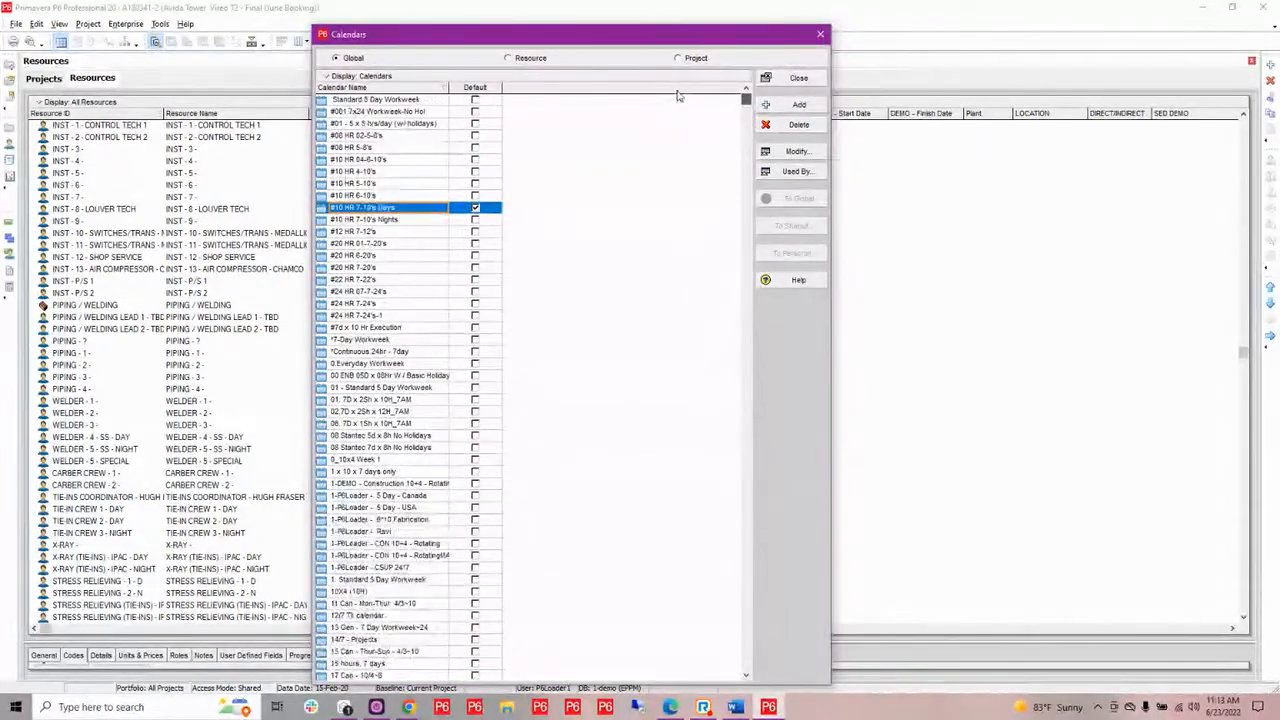
left_click(389, 101)
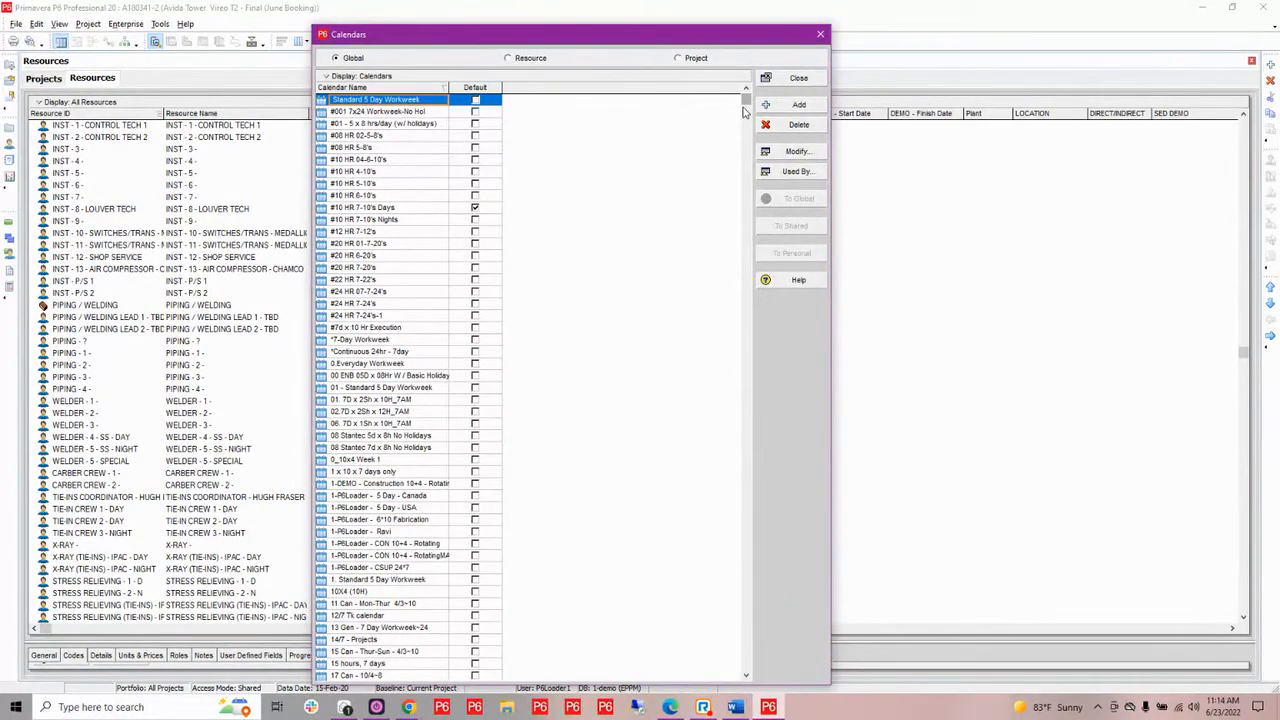
left_click_drag(744, 105, 668, 598)
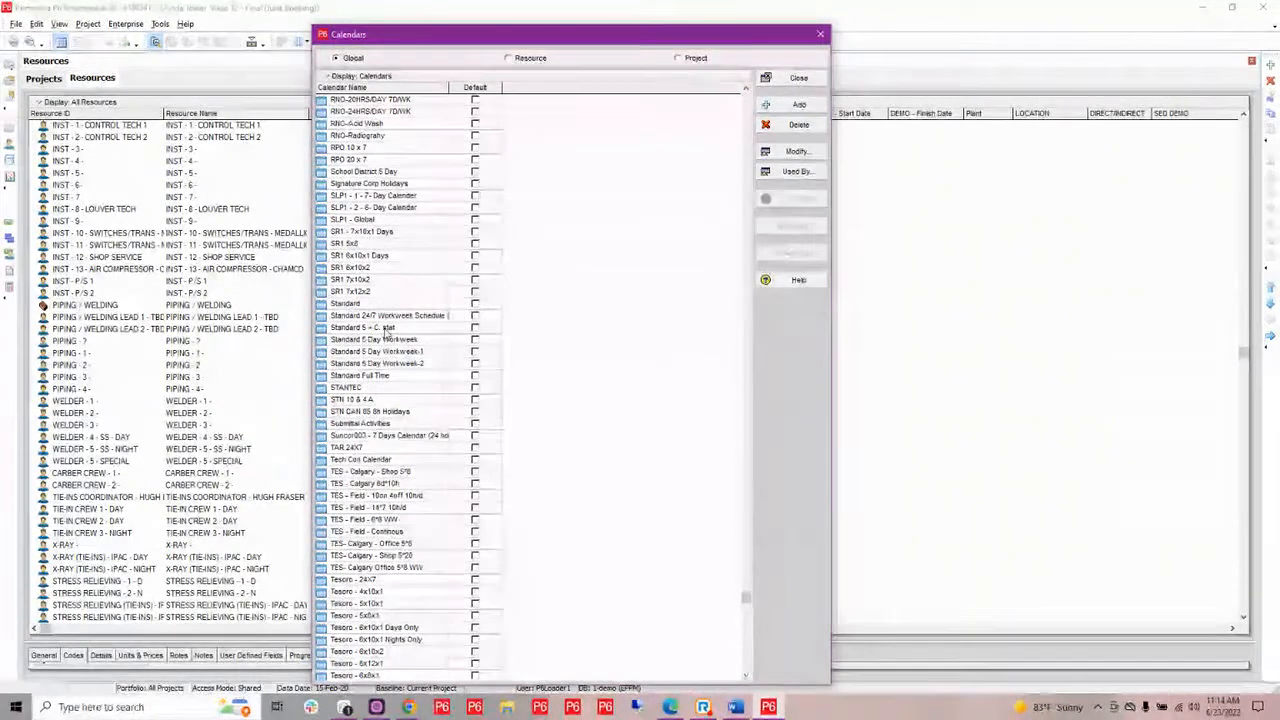
left_click(404, 341)
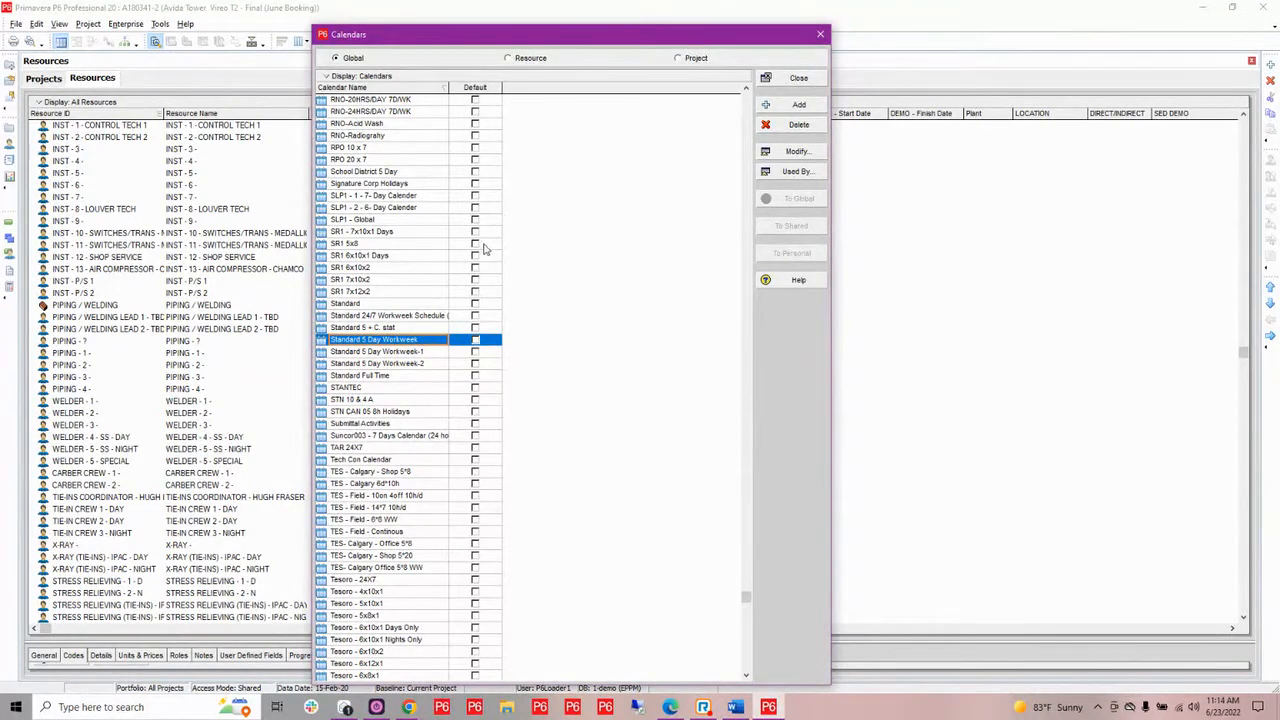
left_click(818, 36)
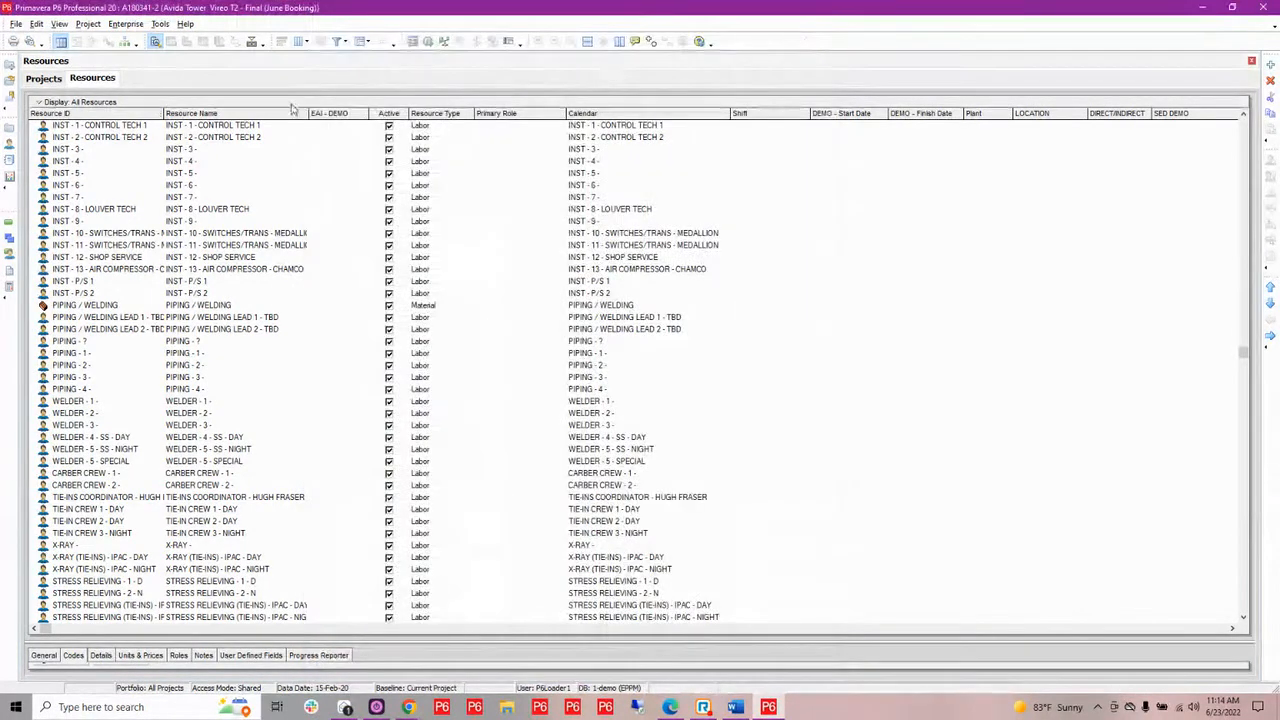
Inspect the global activity code definitions in an enlarged list, looking through the numeric codes around and beyond 021010.01
left_click(127, 28)
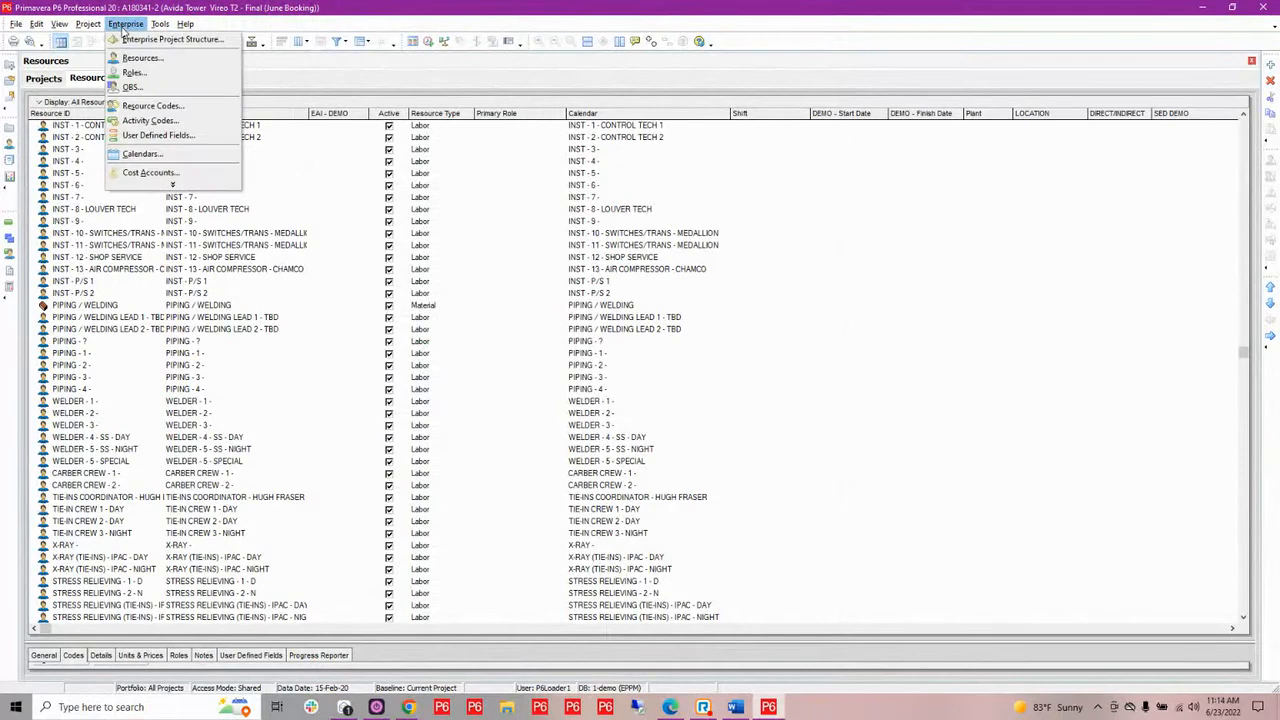
left_click(144, 122)
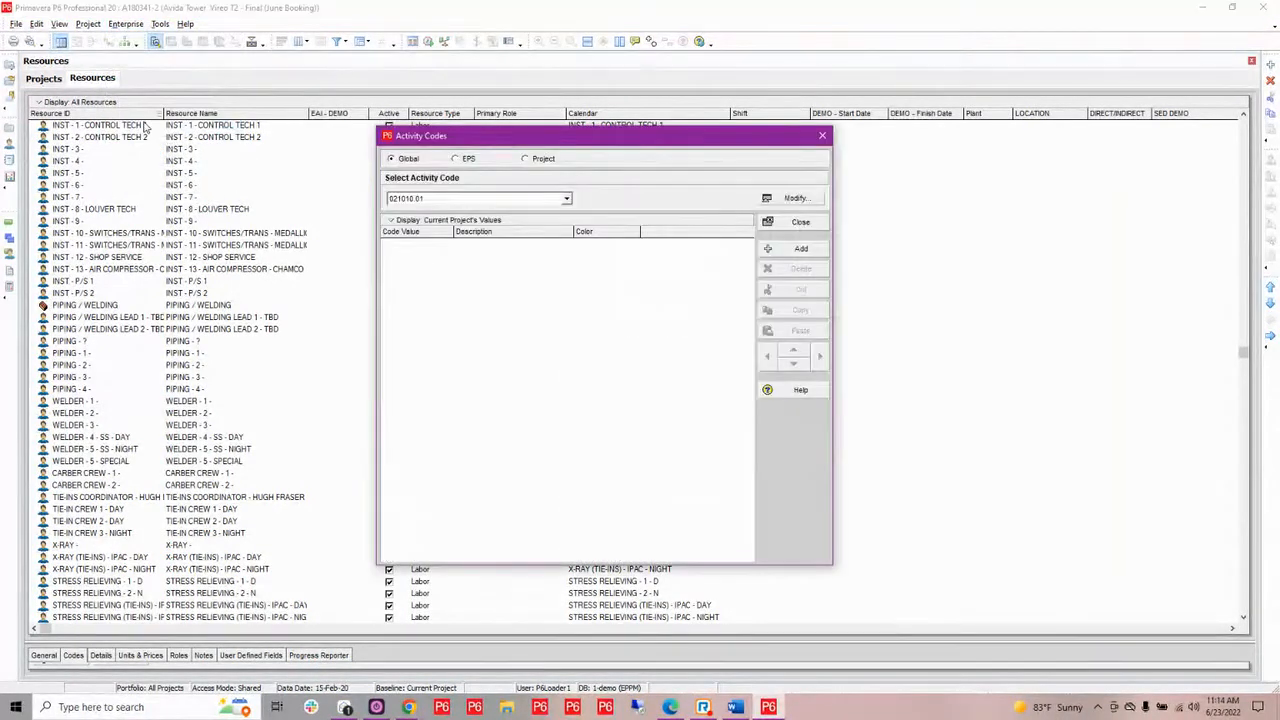
left_click(792, 198)
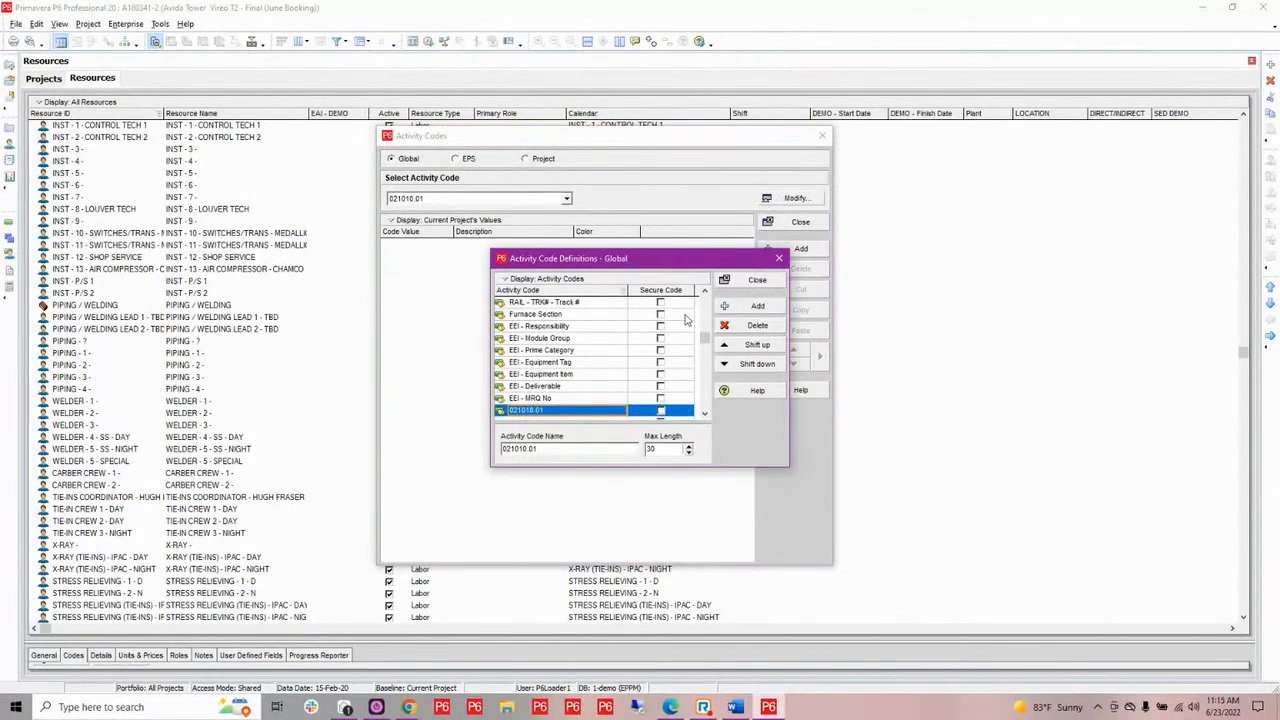
left_click_drag(652, 254, 650, 8)
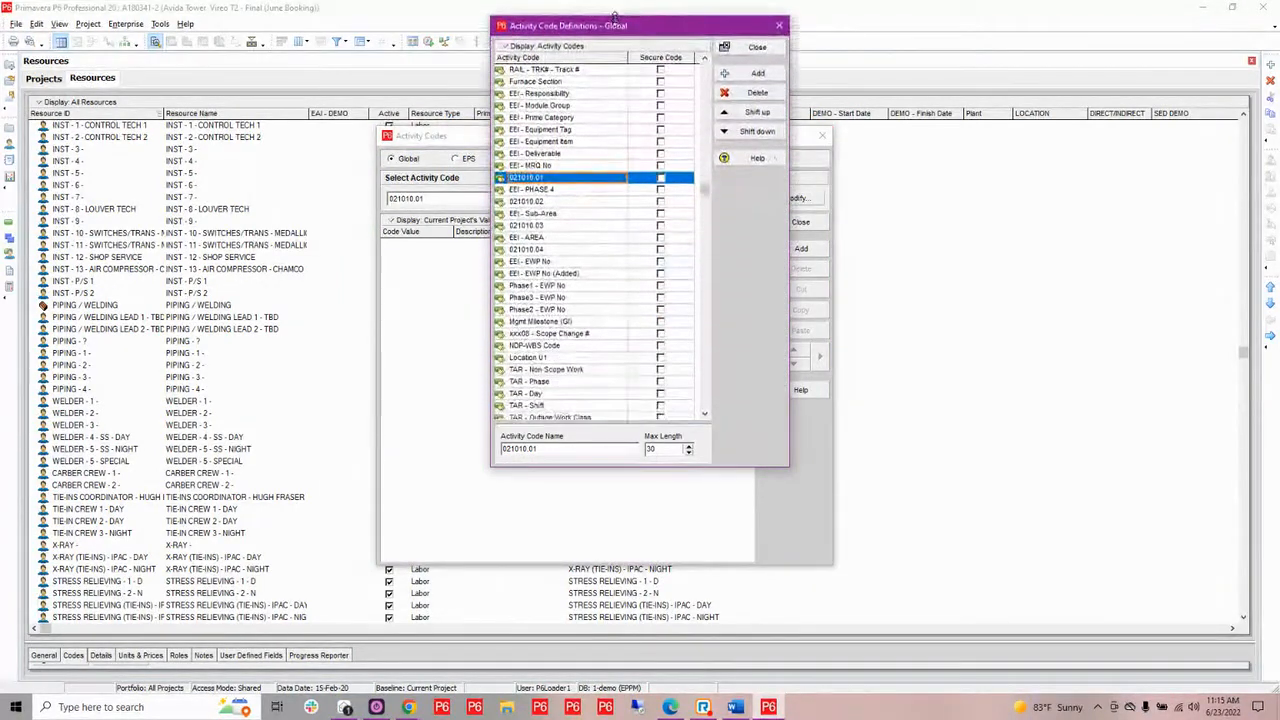
left_click_drag(592, 470, 592, 592)
scroll(627, 305, "up", 1)
scroll(627, 305, "up", 4)
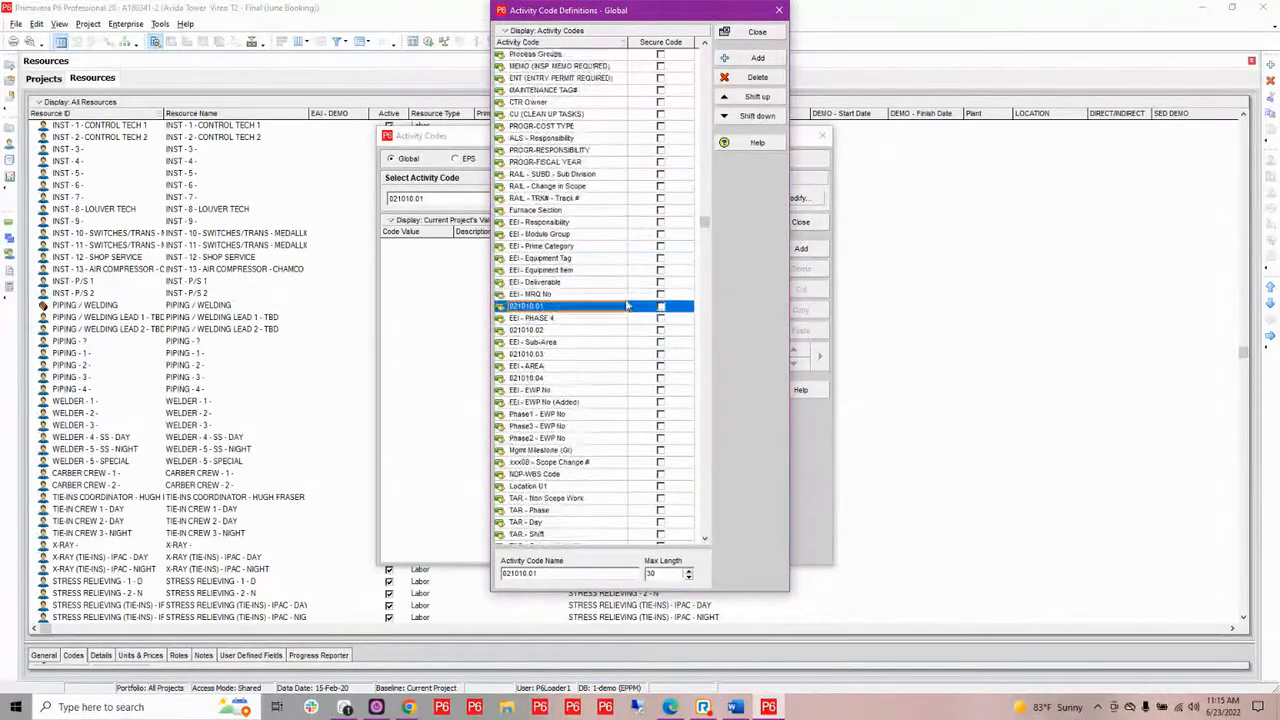
left_click_drag(703, 220, 703, 284)
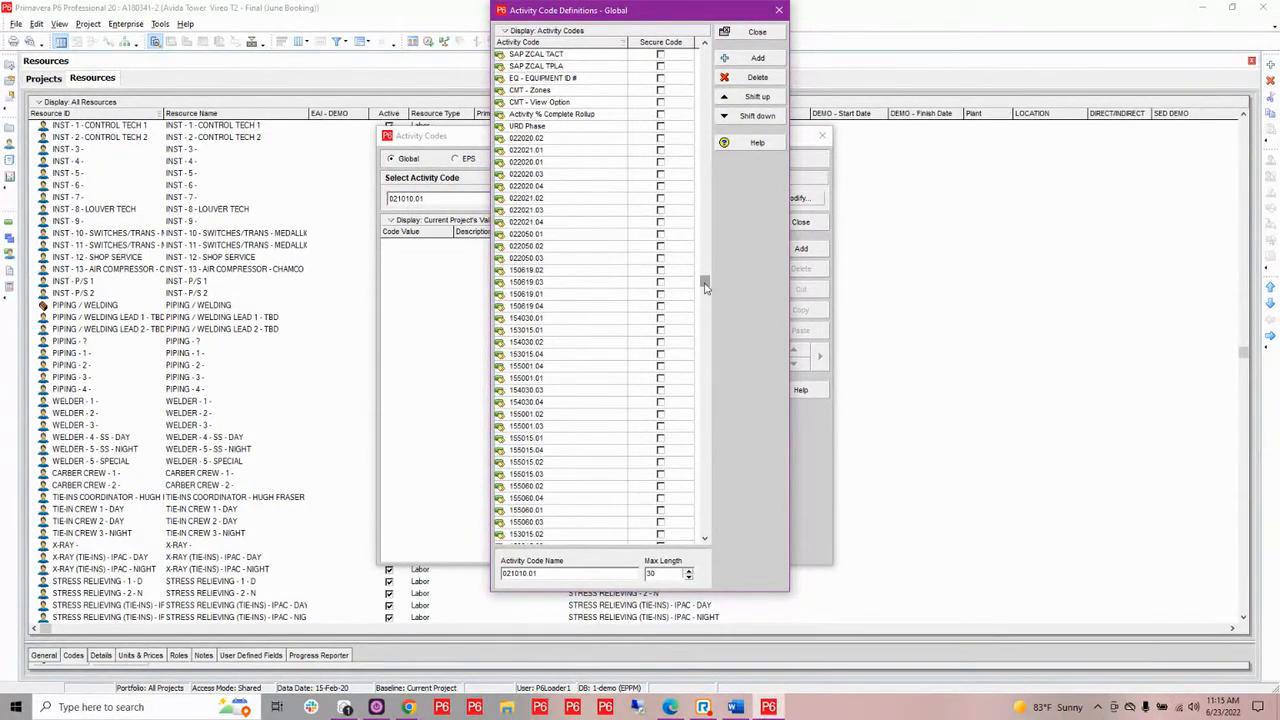
left_click_drag(705, 285, 703, 336)
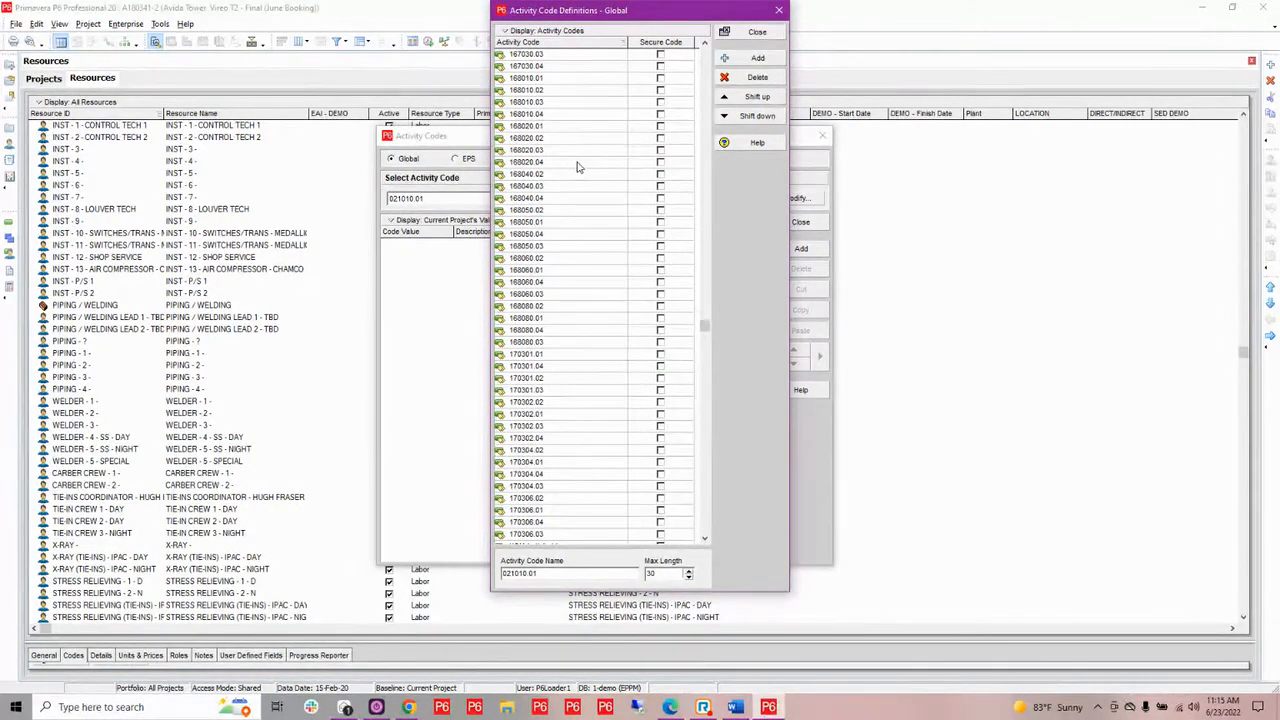
left_click(778, 12)
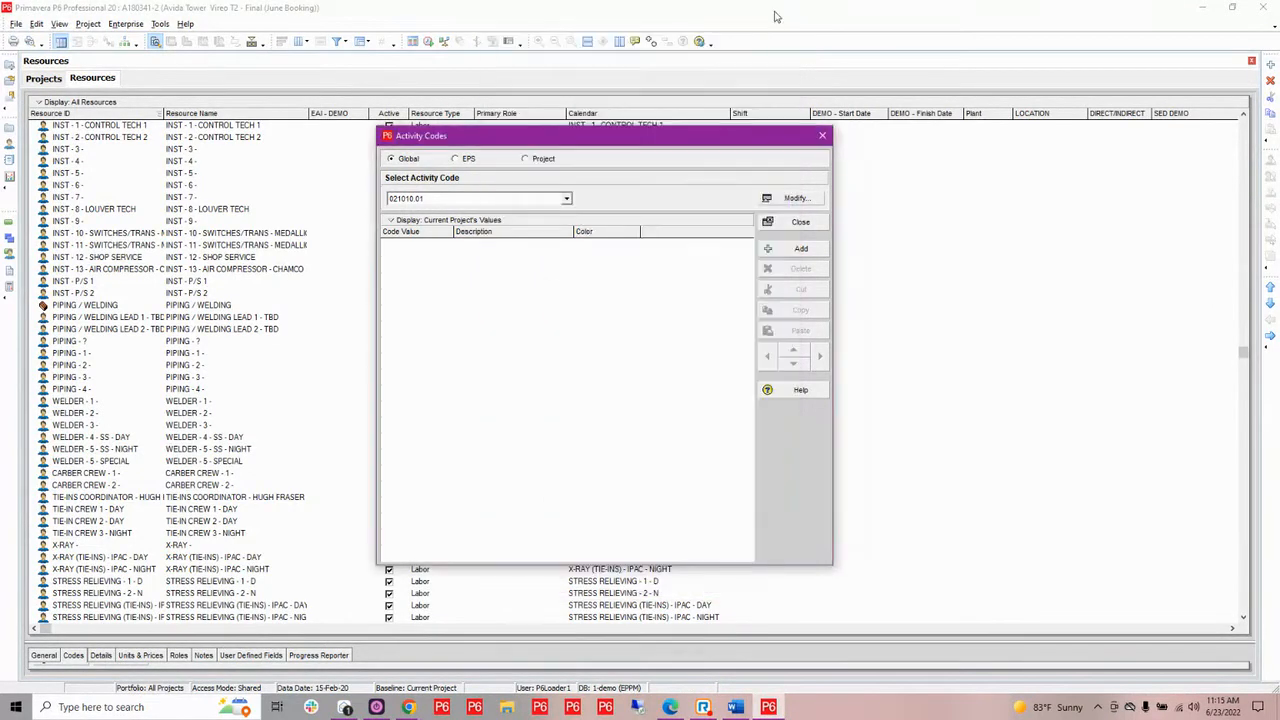
left_click(824, 138)
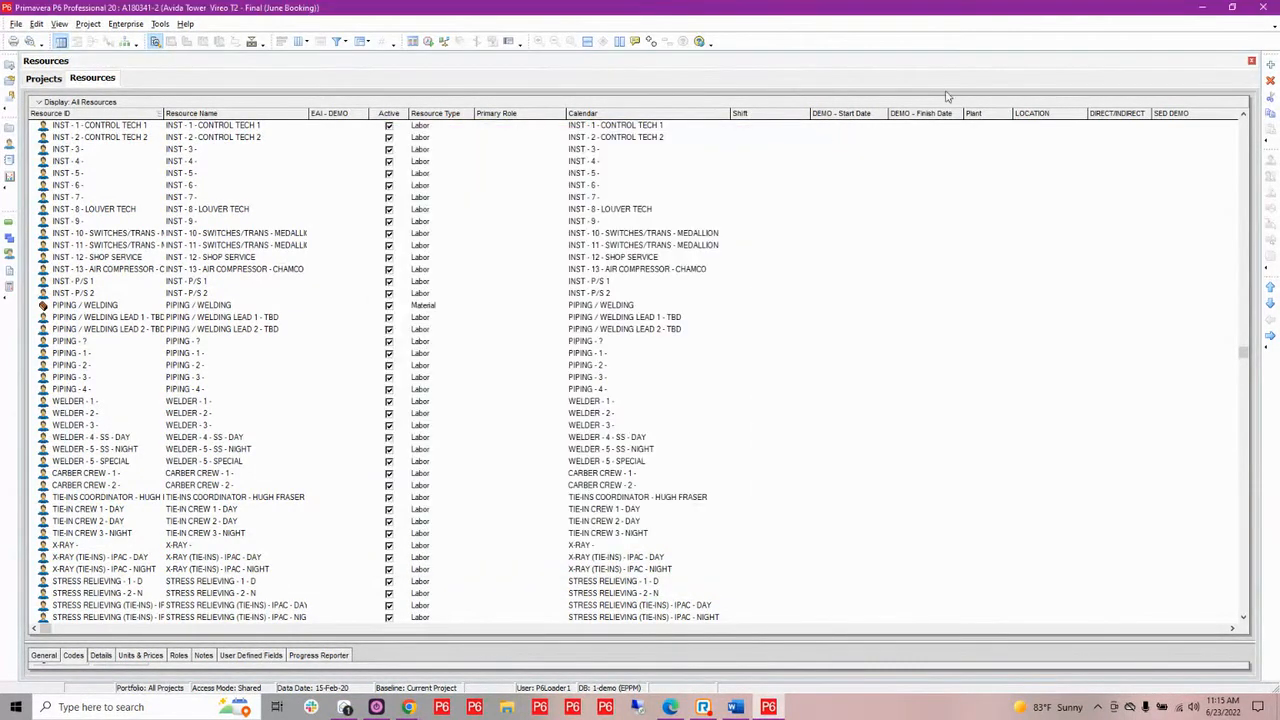
Exit Primavera P6 Professional and launch another Primavera P6 instance
left_click(1264, 10)
left_click(605, 380)
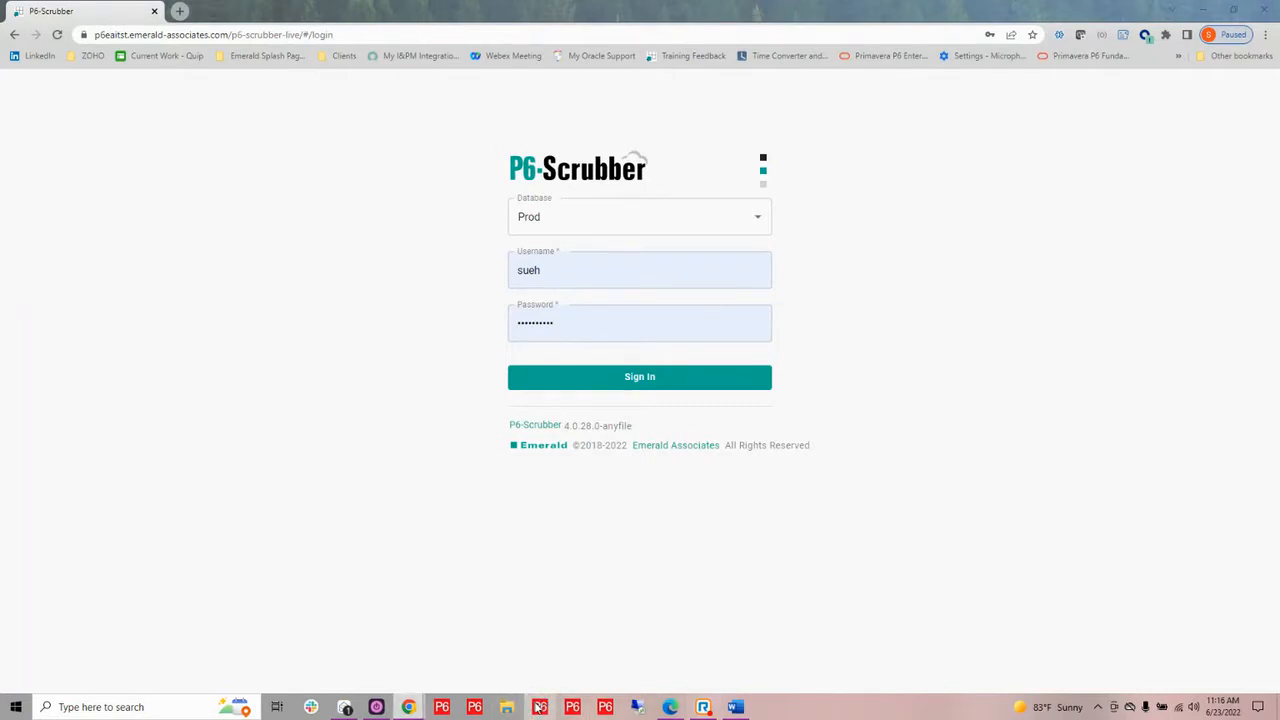
left_click(538, 707)
left_click_drag(637, 107, 1279, 180)
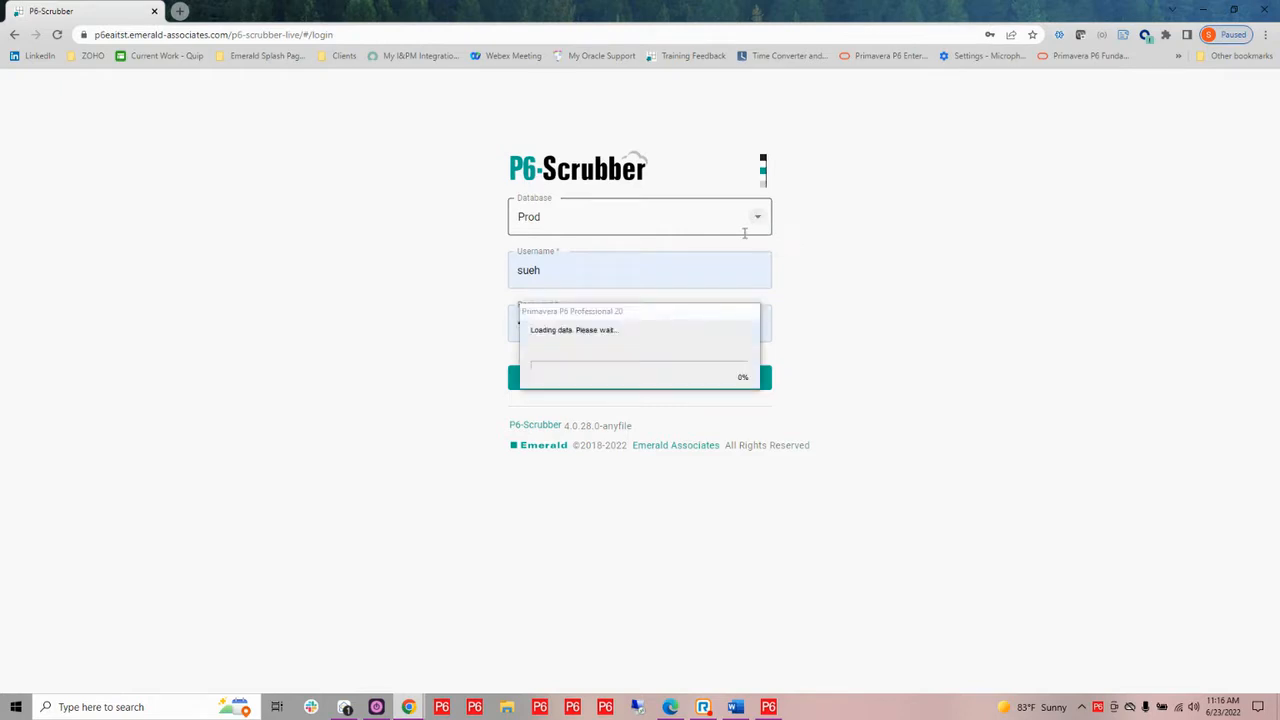
Sign in to P6-Scrubber on the Prod database and start a new scrubber definition
left_click(767, 381)
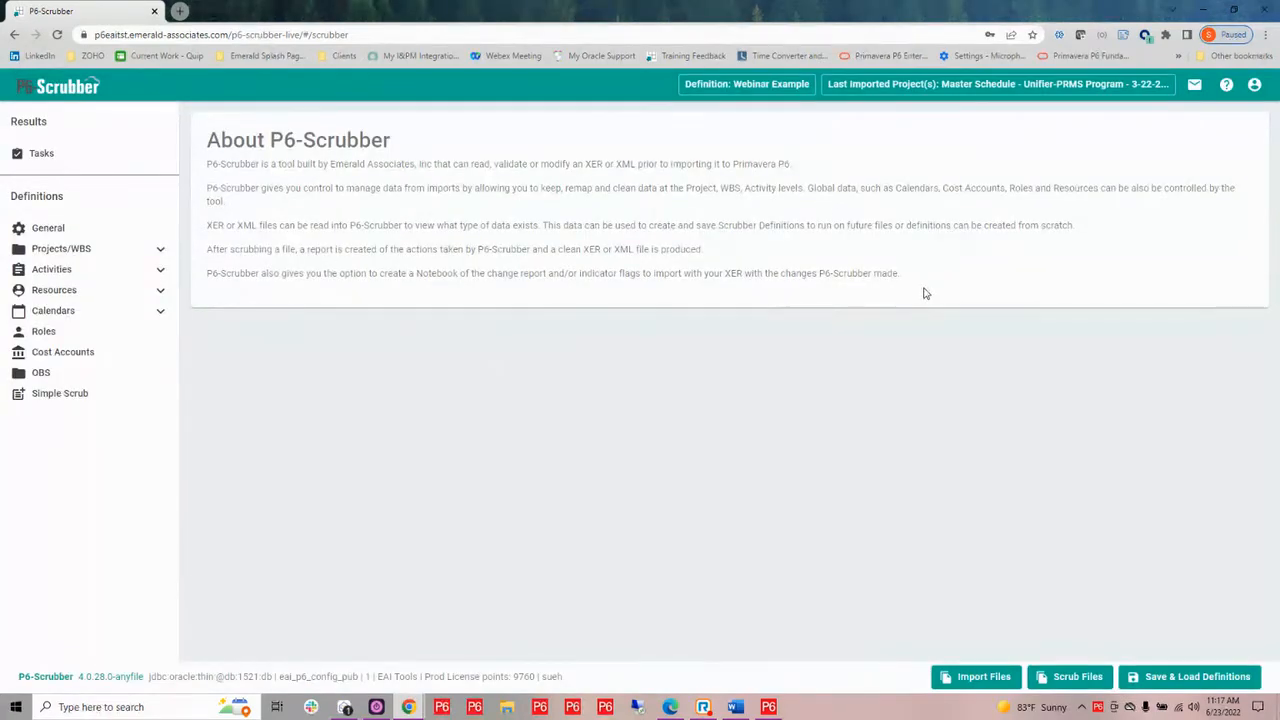
left_click(1157, 676)
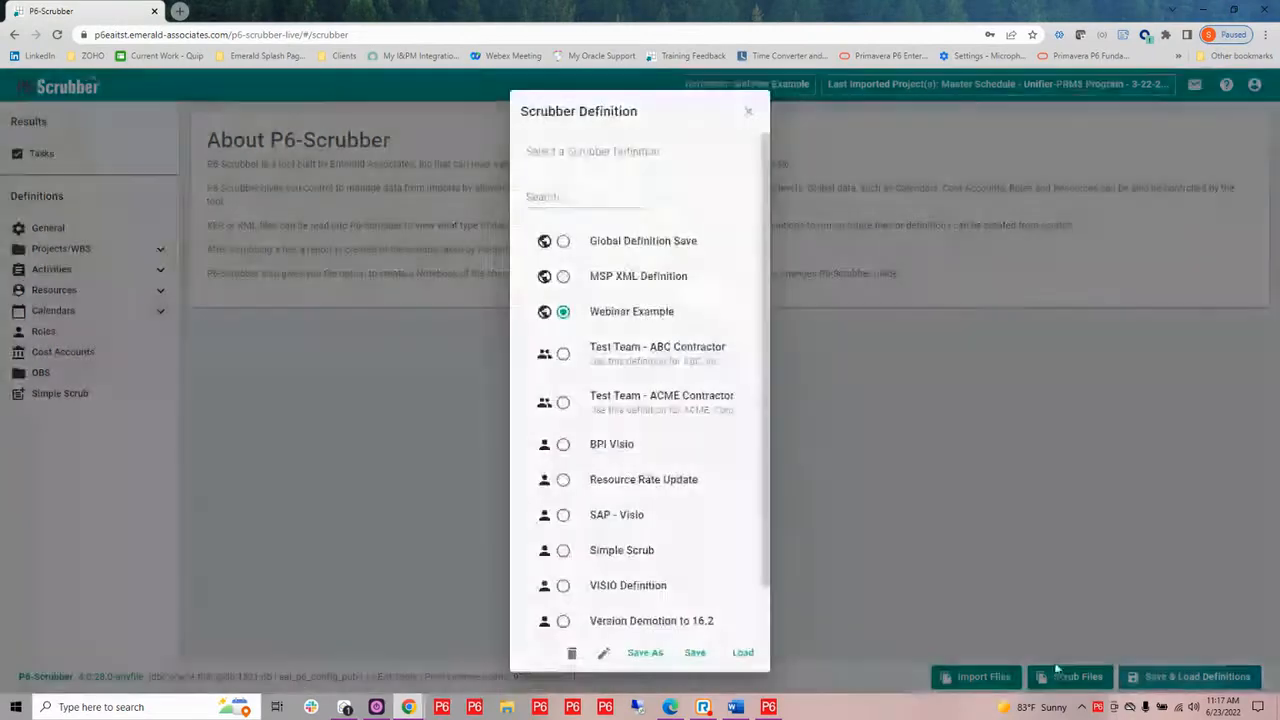
left_click(605, 654)
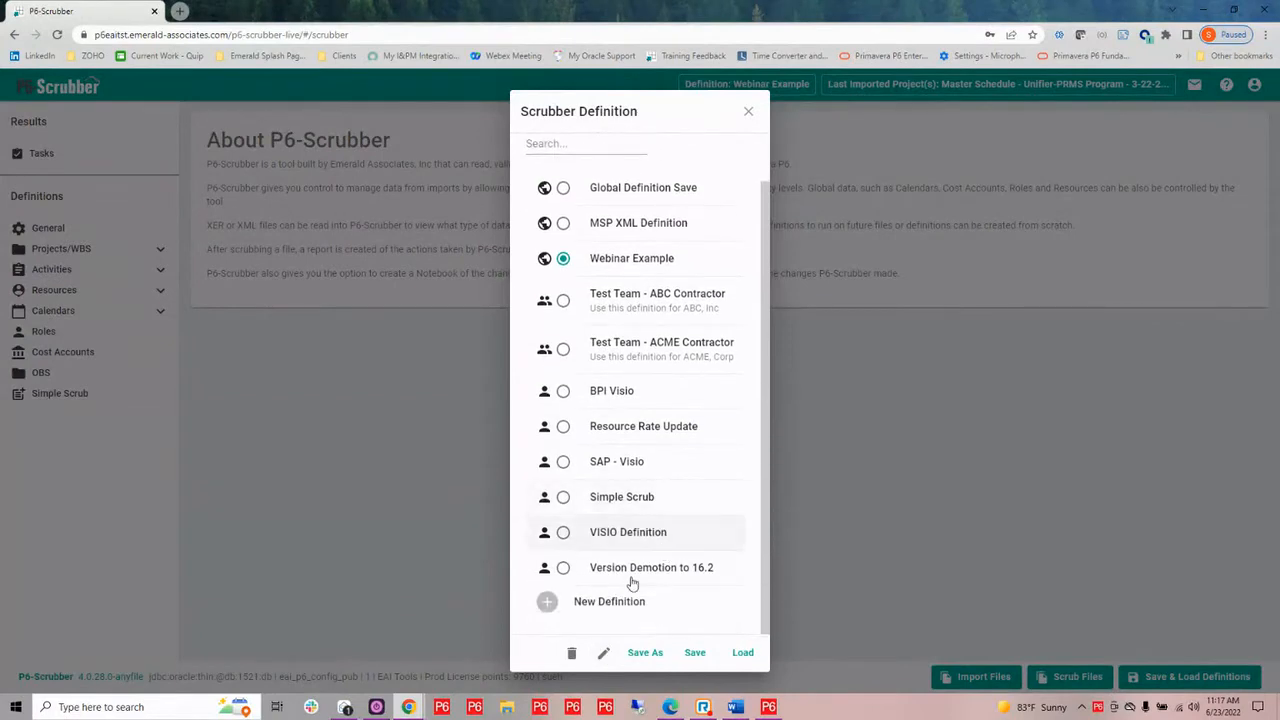
left_click(612, 602)
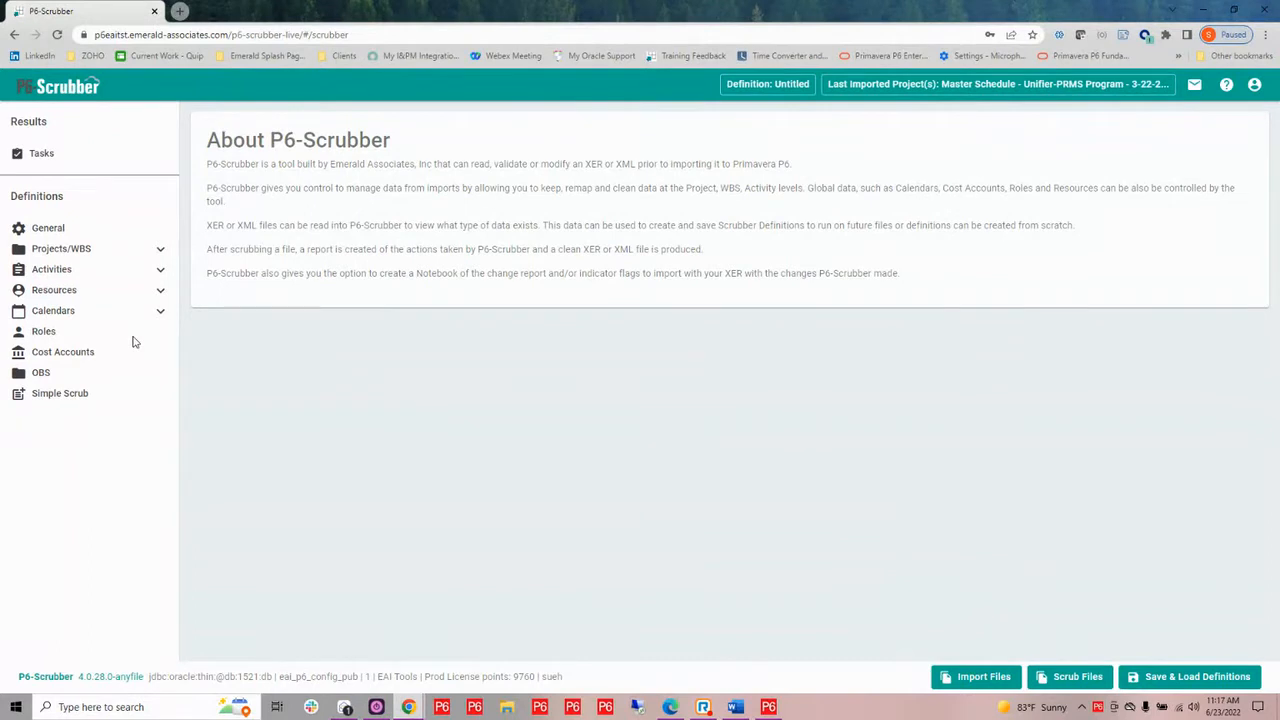
Expand the Projects/WBS, Activities, Resources and Calendars definition groups to show their subcategories
left_click(160, 256)
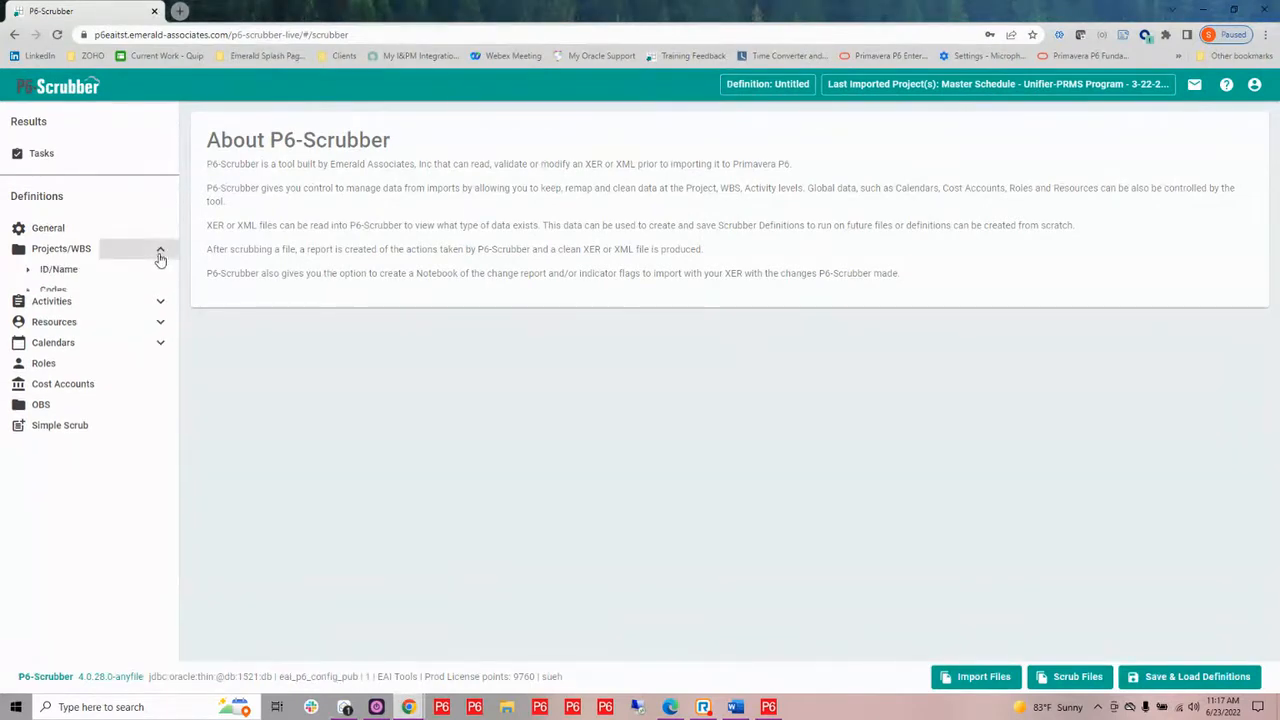
left_click(160, 332)
left_click(160, 420)
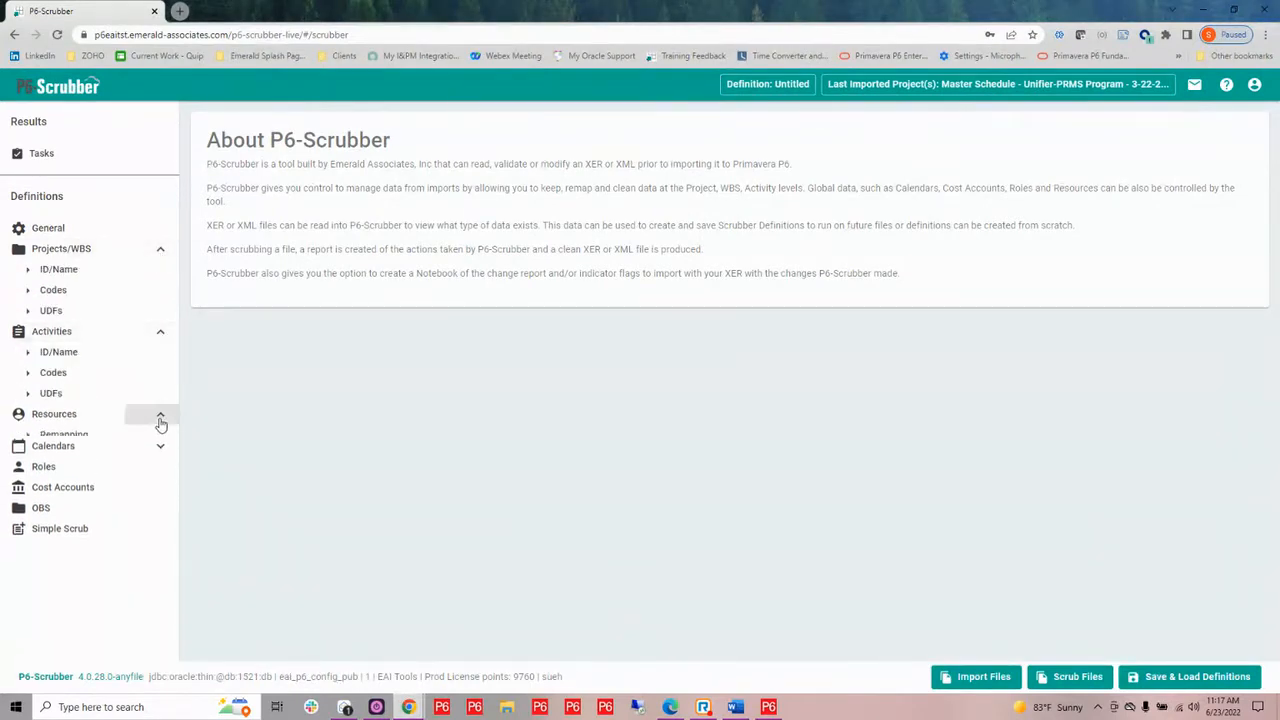
left_click(159, 519)
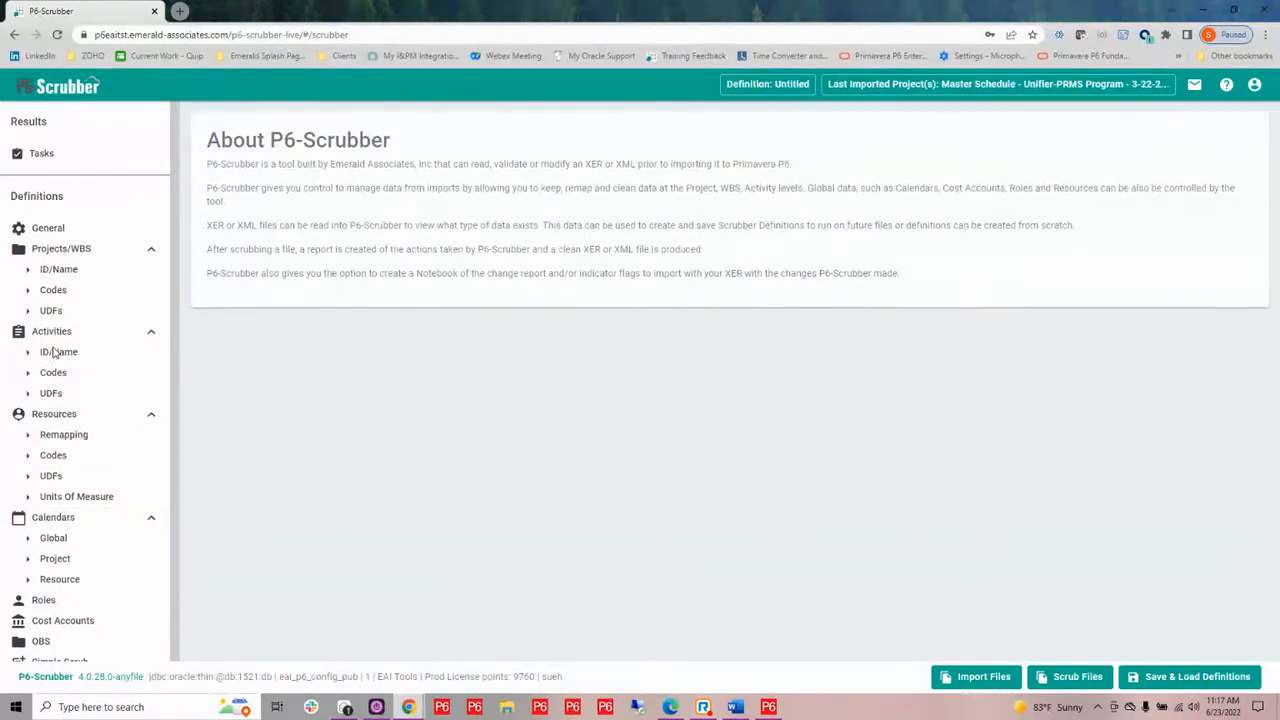
Enable activity code scrubbing and add a global code type named Vendor
left_click(55, 290)
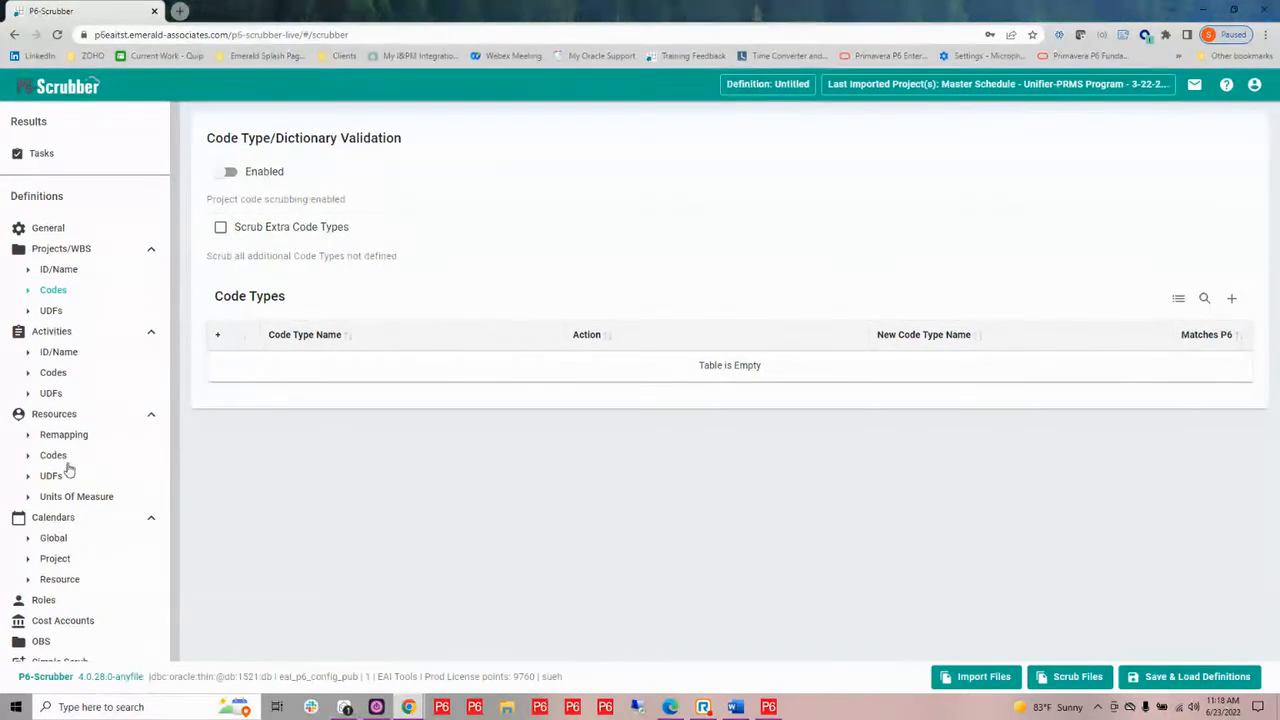
left_click(54, 373)
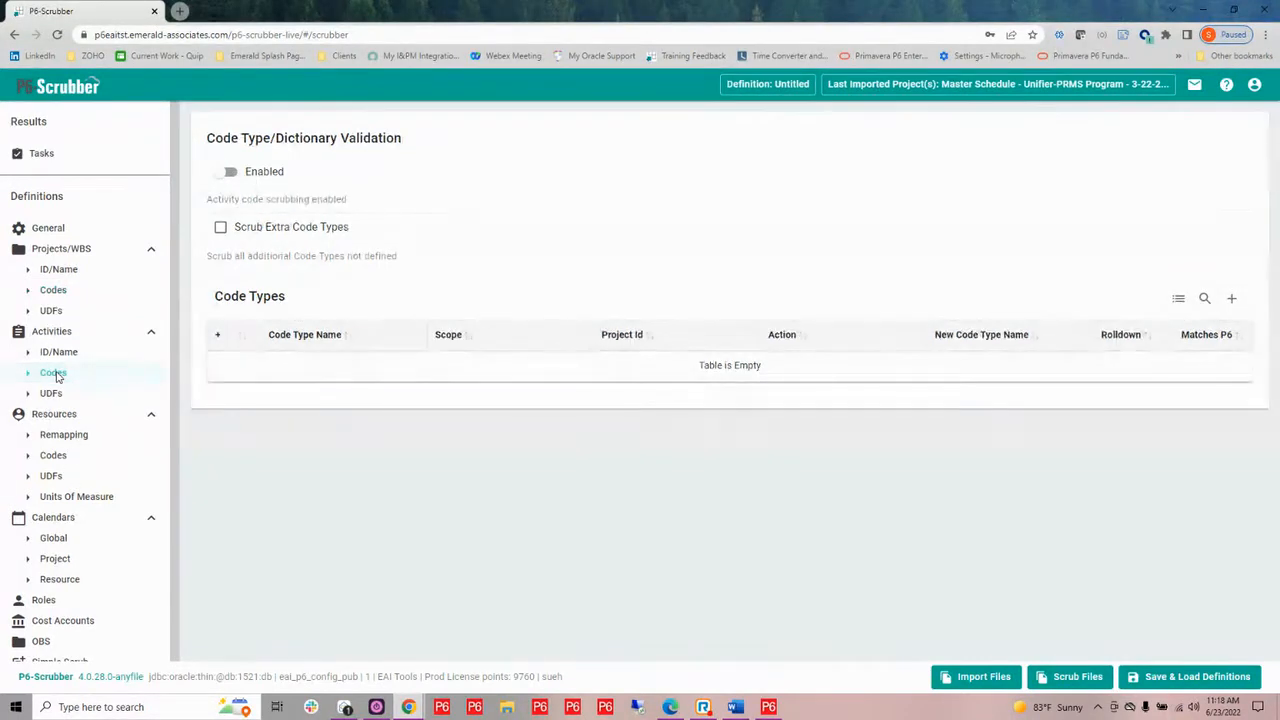
left_click(227, 173)
left_click(1233, 302)
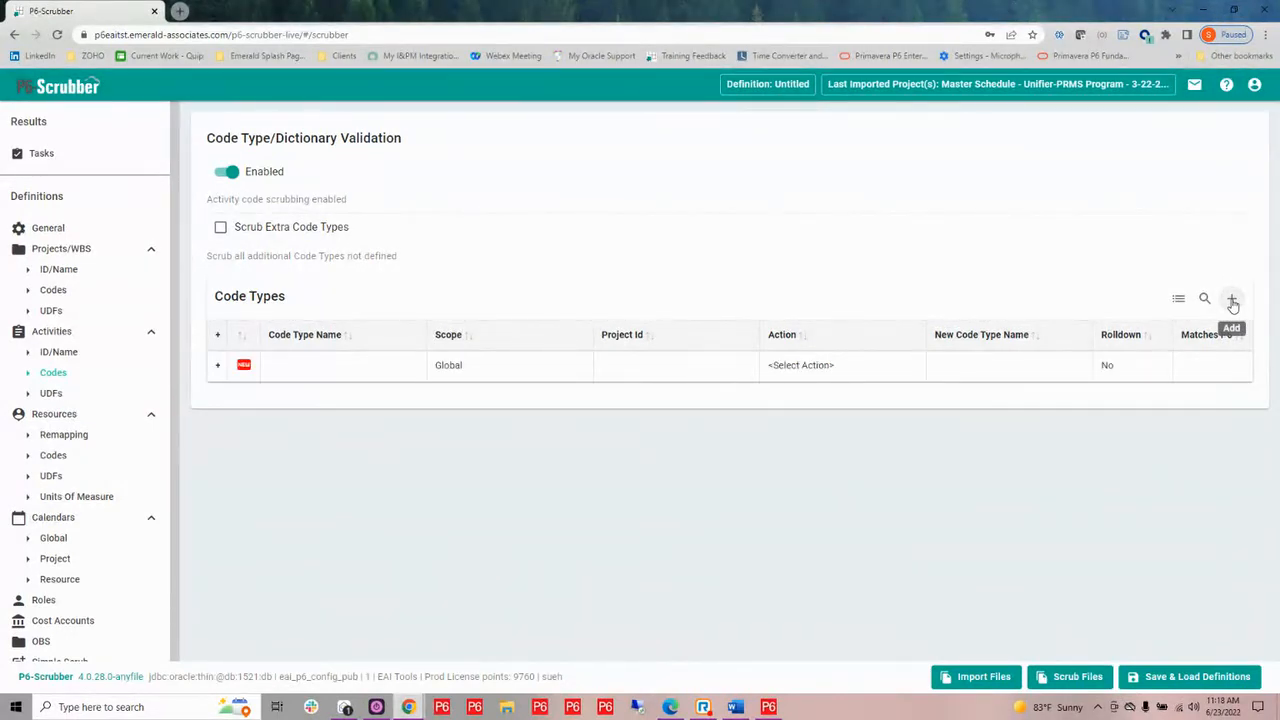
left_click(335, 376)
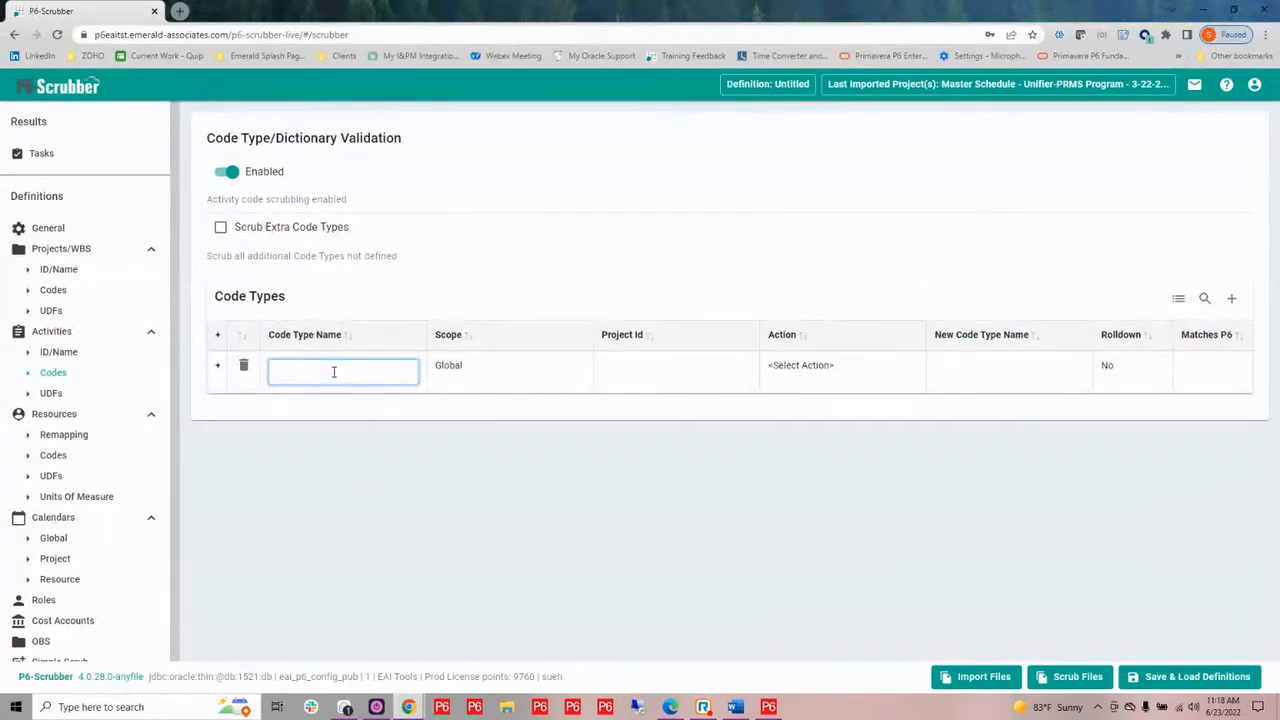
type("Vendor")
key("Return")
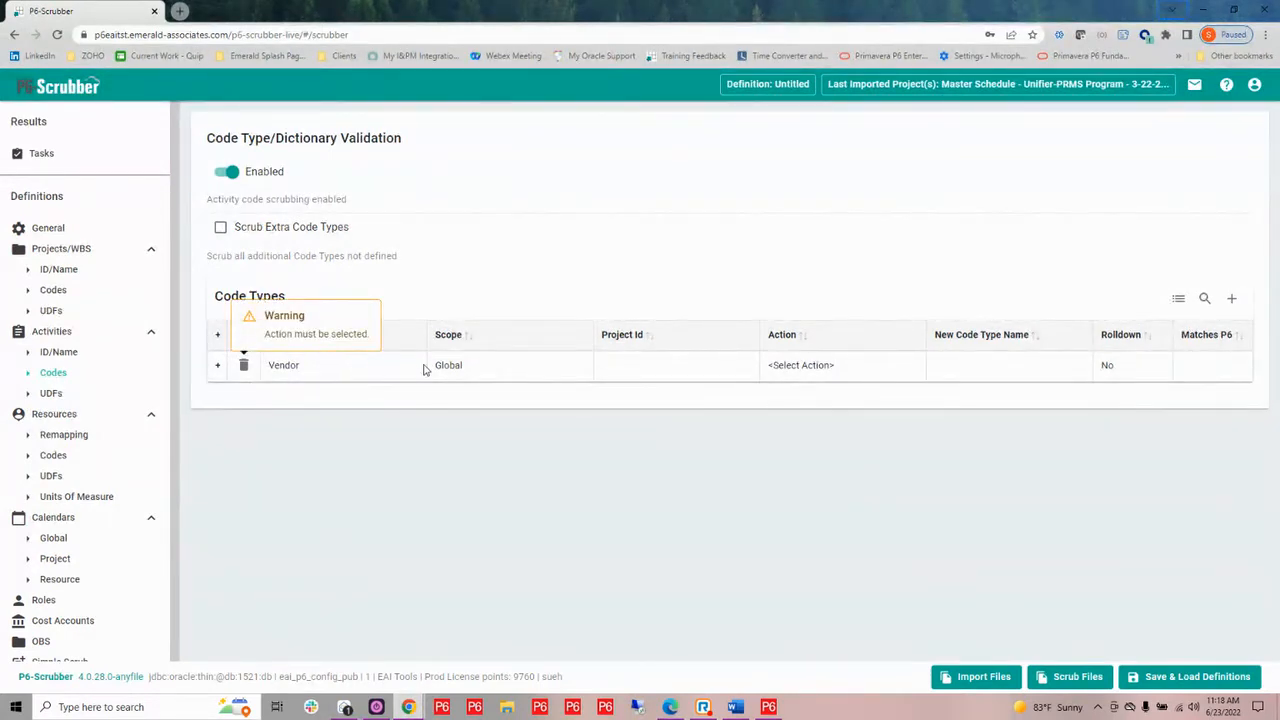
Set the Vendor code type's action to Keep and map it to the existing P6 code type Vendor
left_click(673, 369)
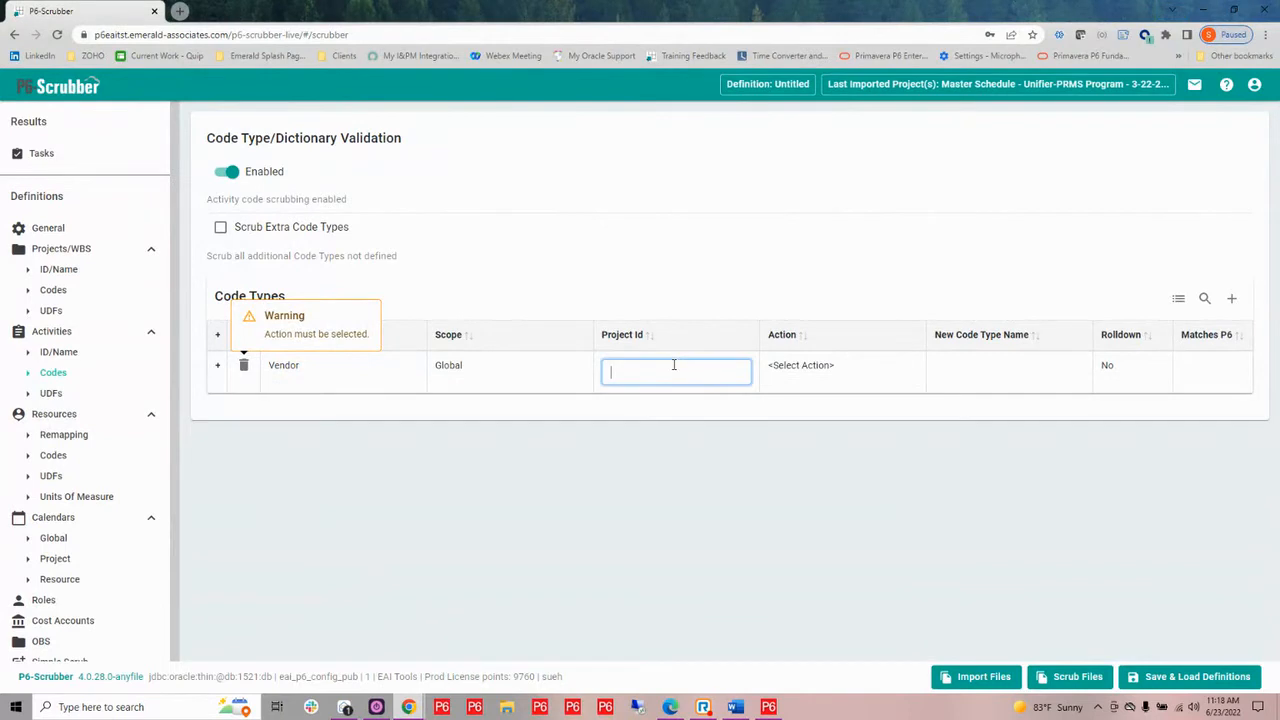
left_click(790, 373)
left_click(790, 373)
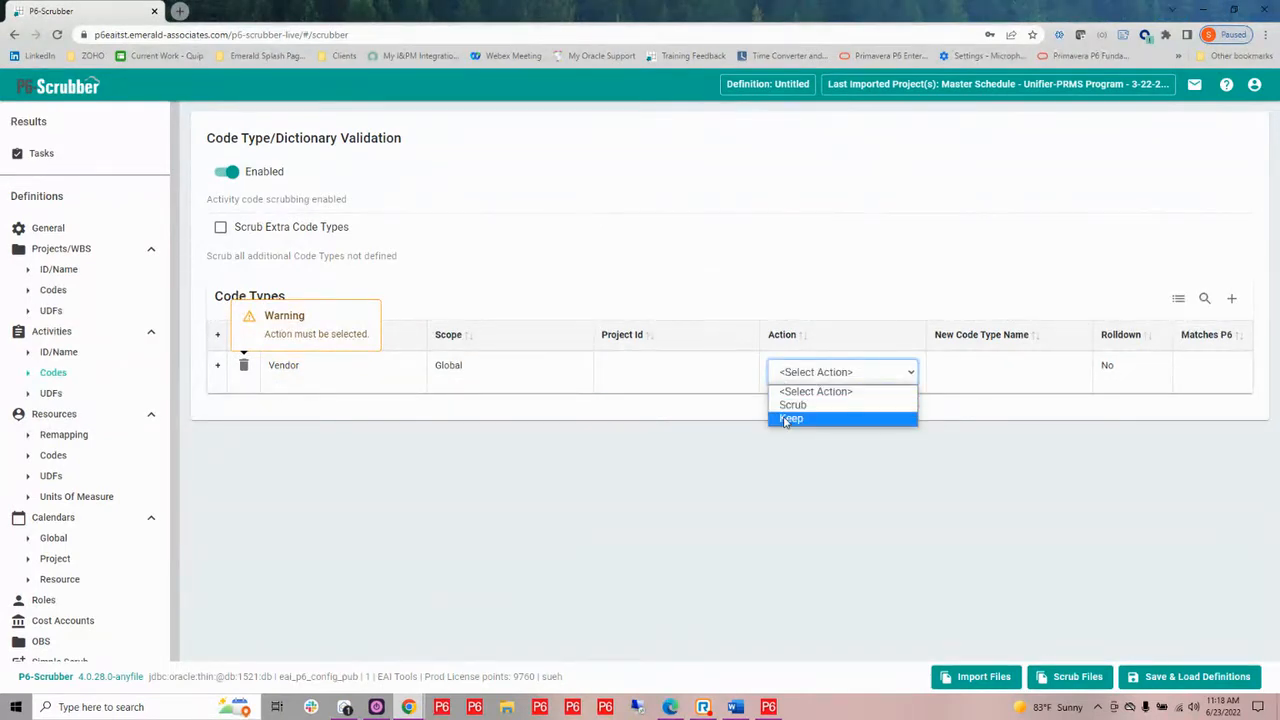
left_click(787, 419)
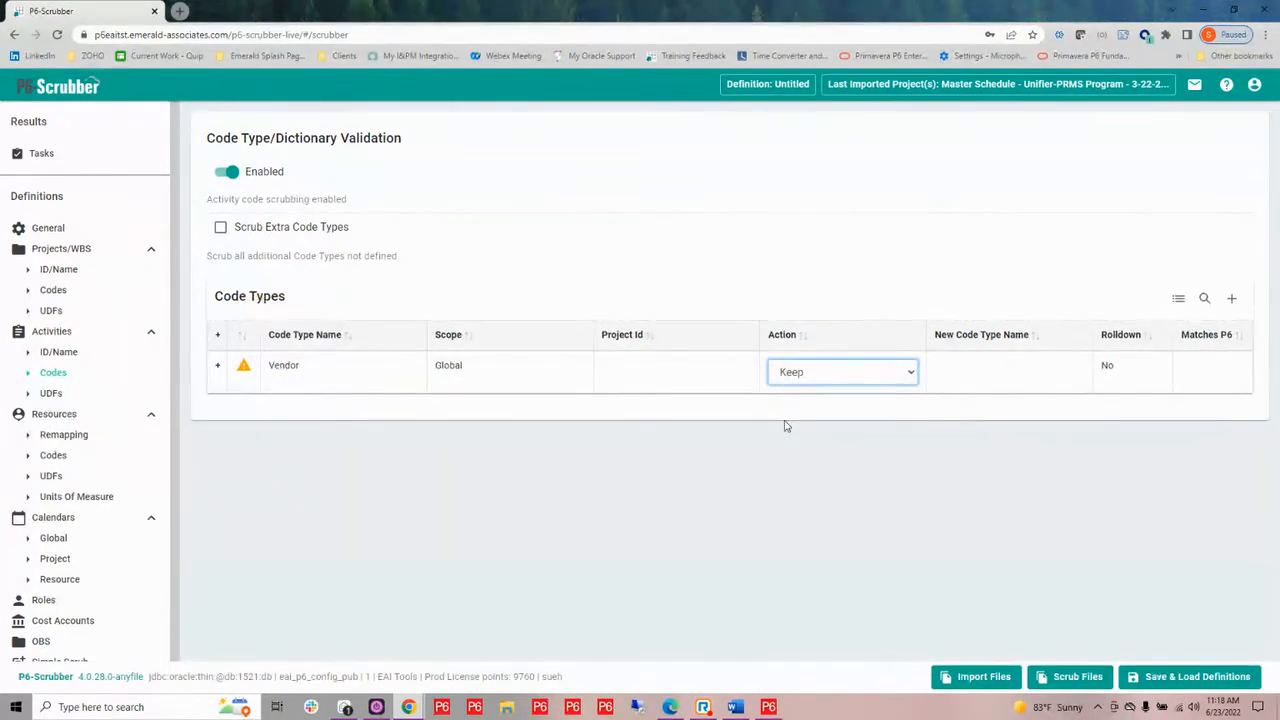
left_click(950, 374)
left_click(950, 372)
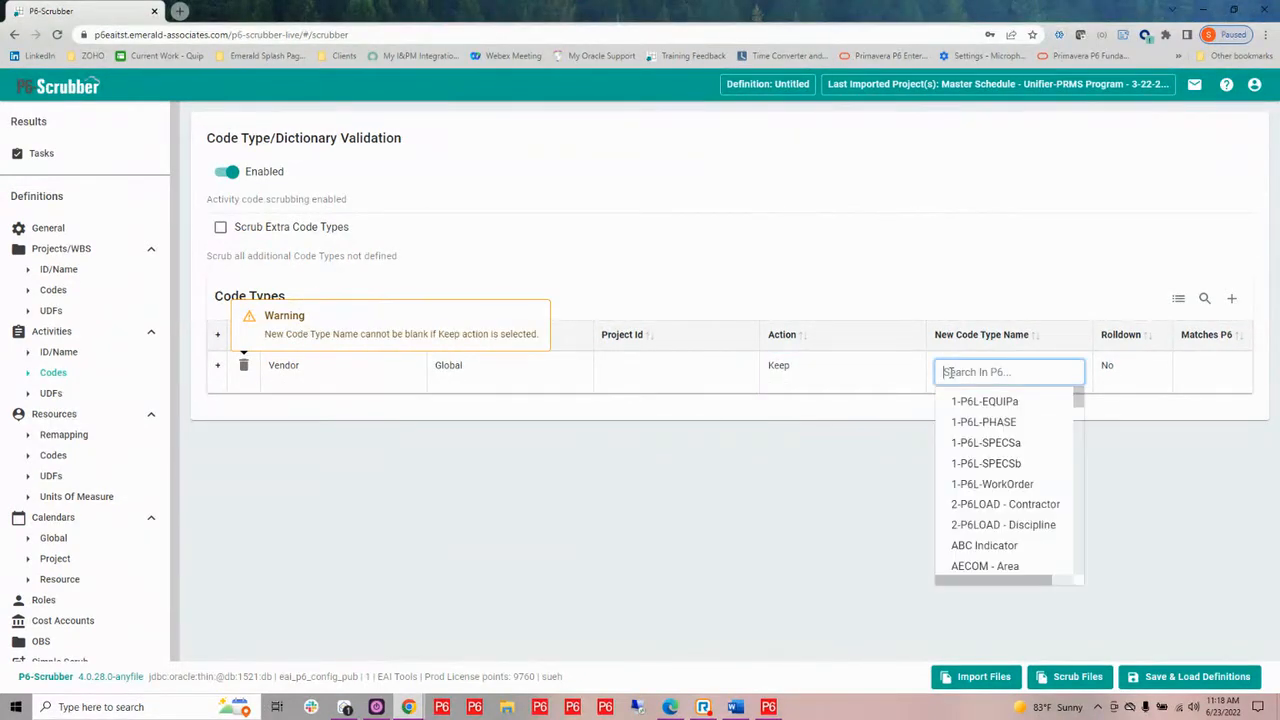
type("ven")
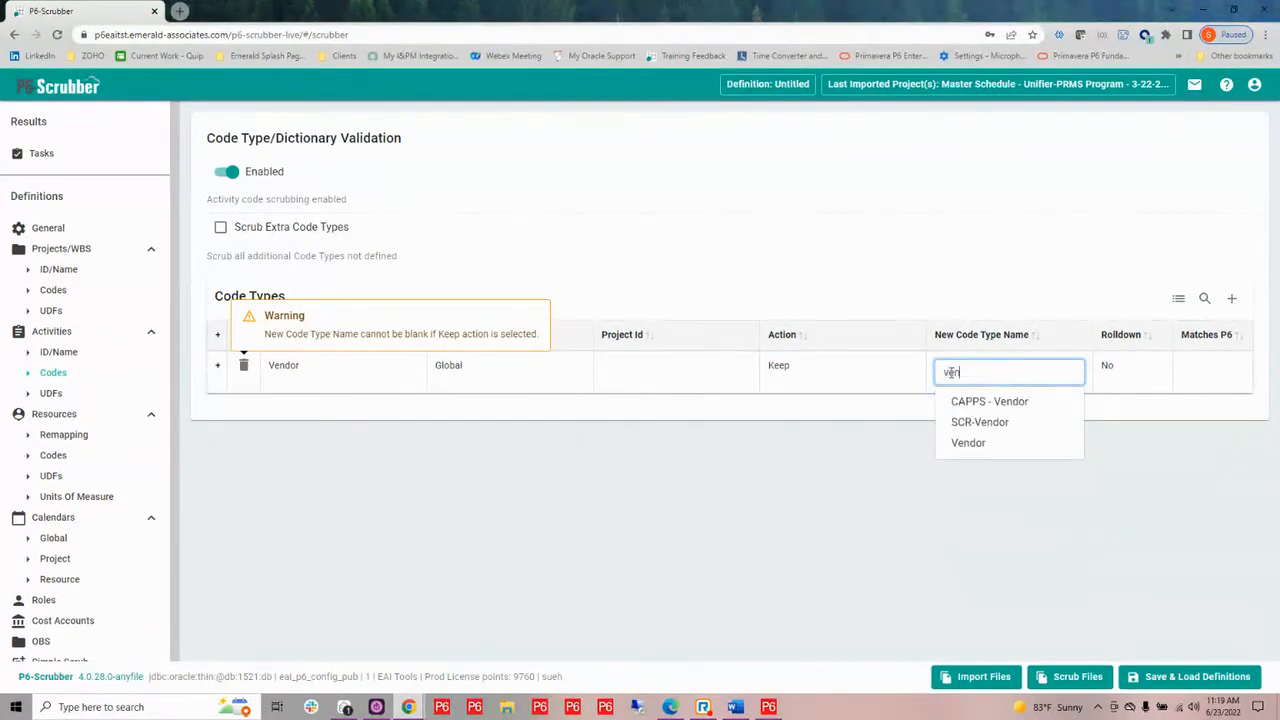
left_click(965, 447)
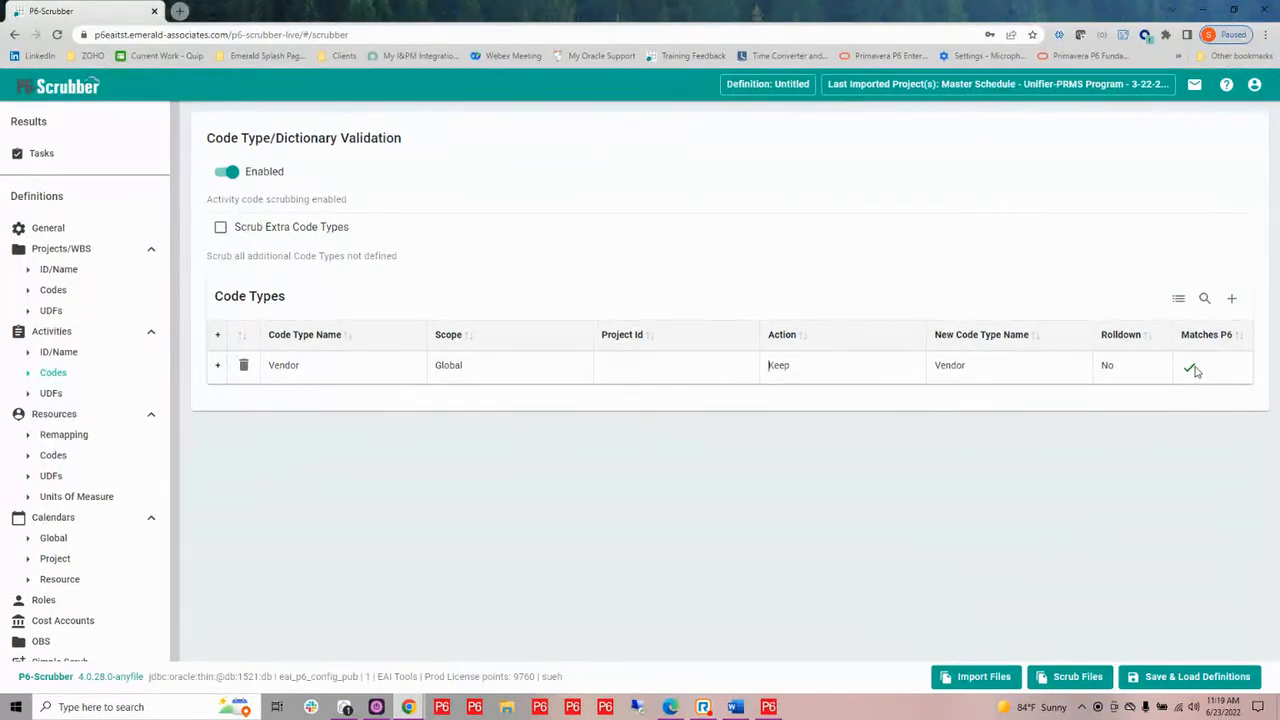
Expand the Vendor code type's dictionary, and bring up the global Vendor activity code in Primavera P6
left_click(220, 367)
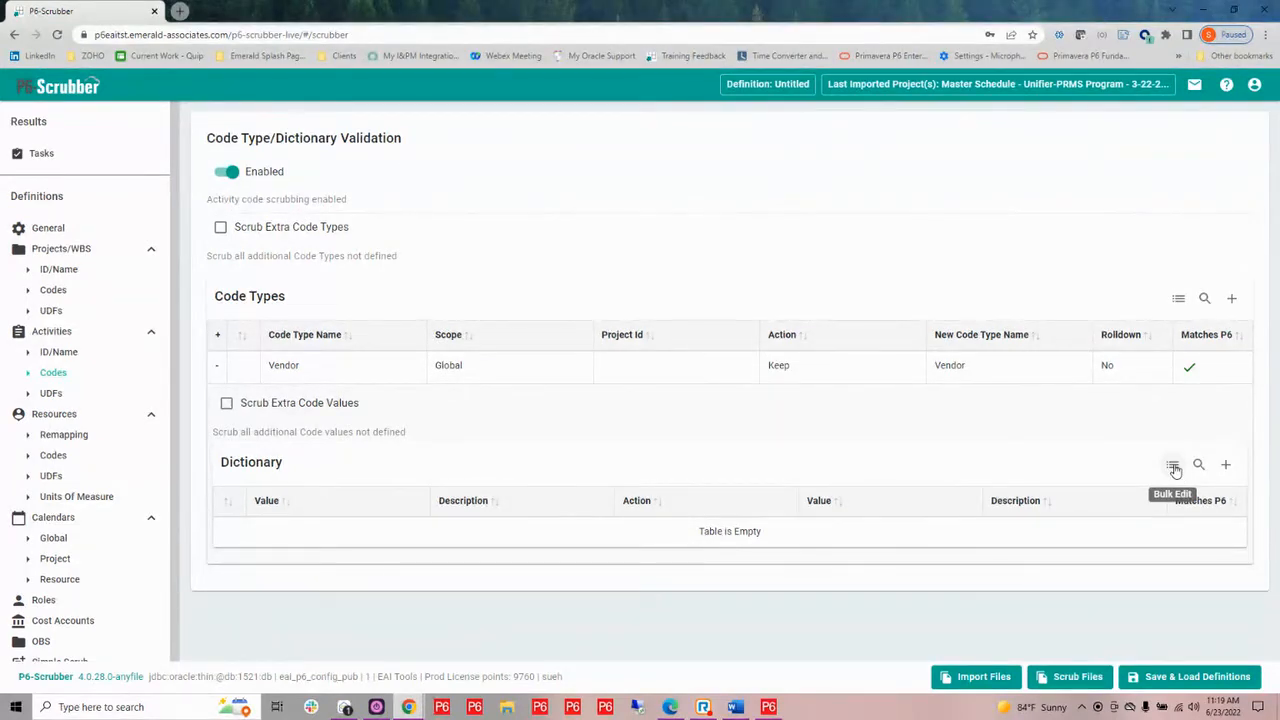
left_click(768, 707)
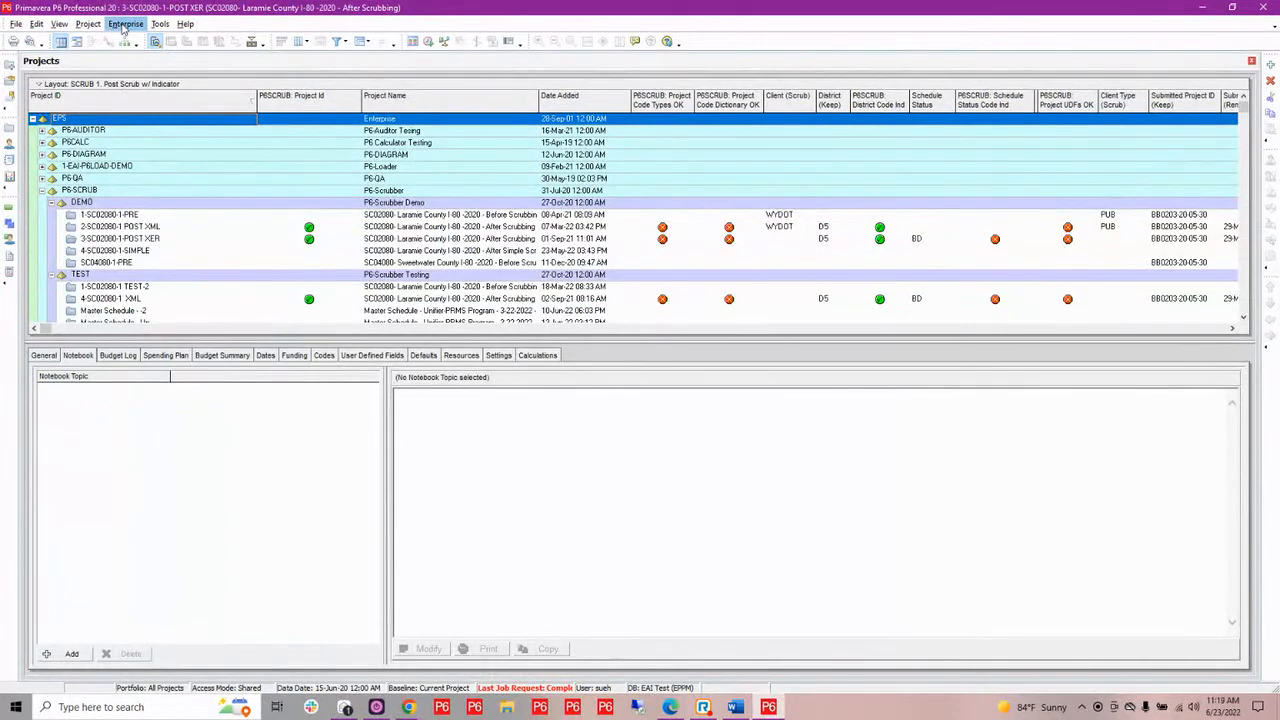
left_click(124, 25)
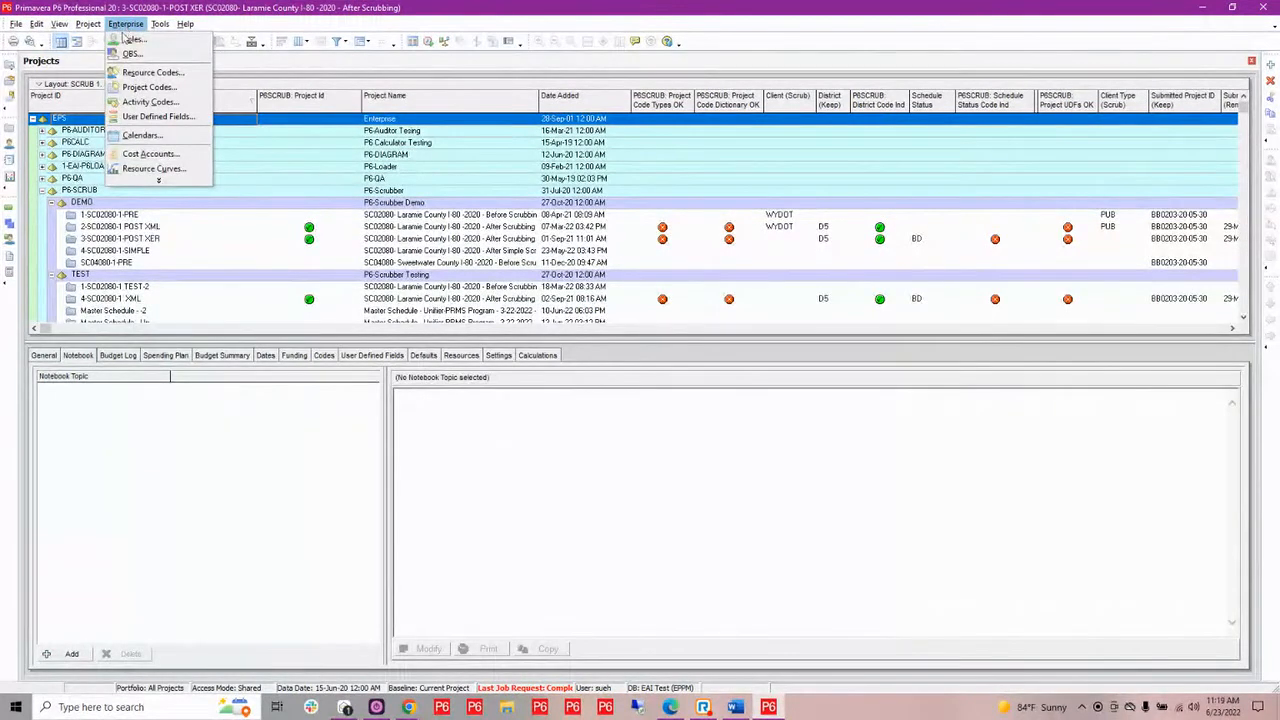
left_click(149, 104)
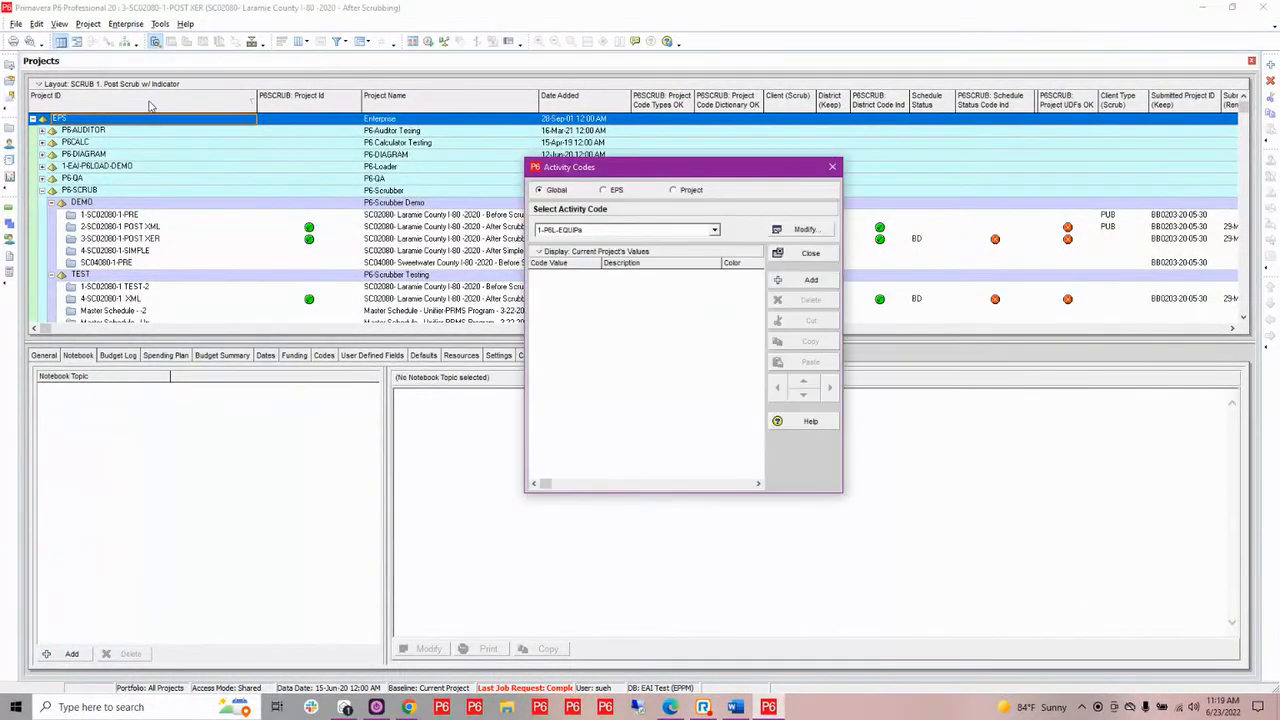
left_click(714, 230)
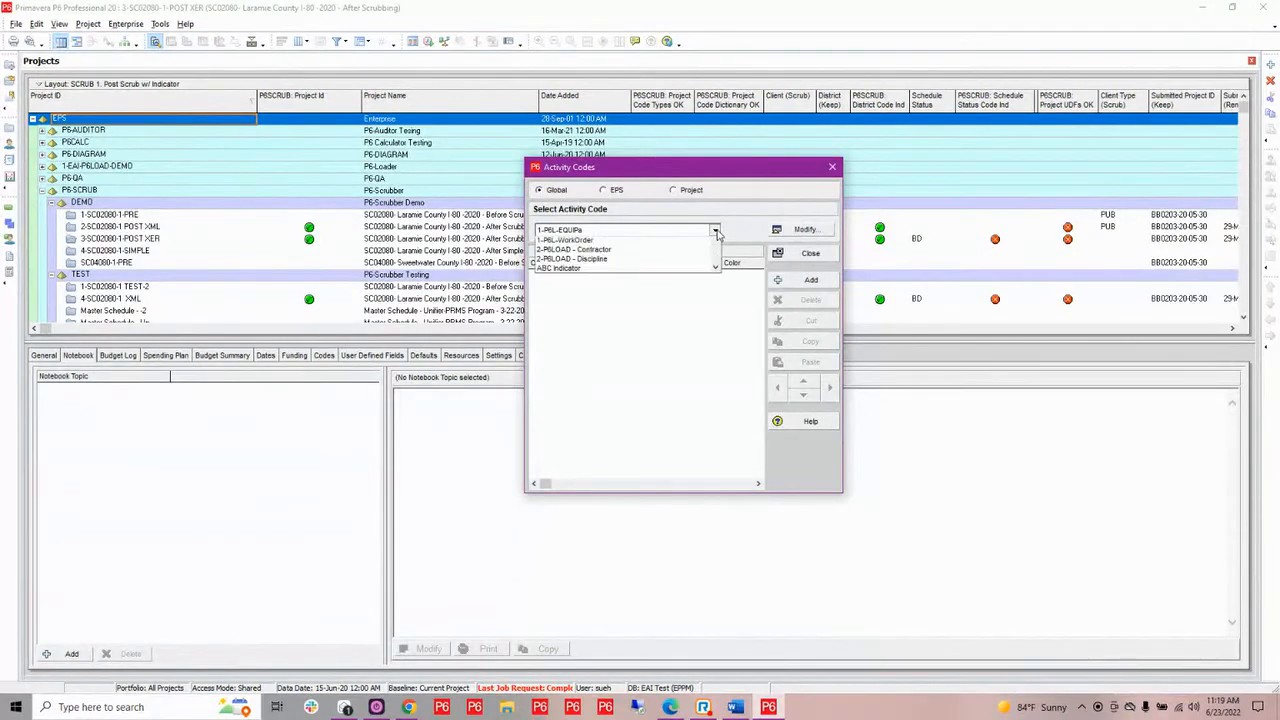
scroll(608, 288, "down", 3)
scroll(608, 288, "down", 10)
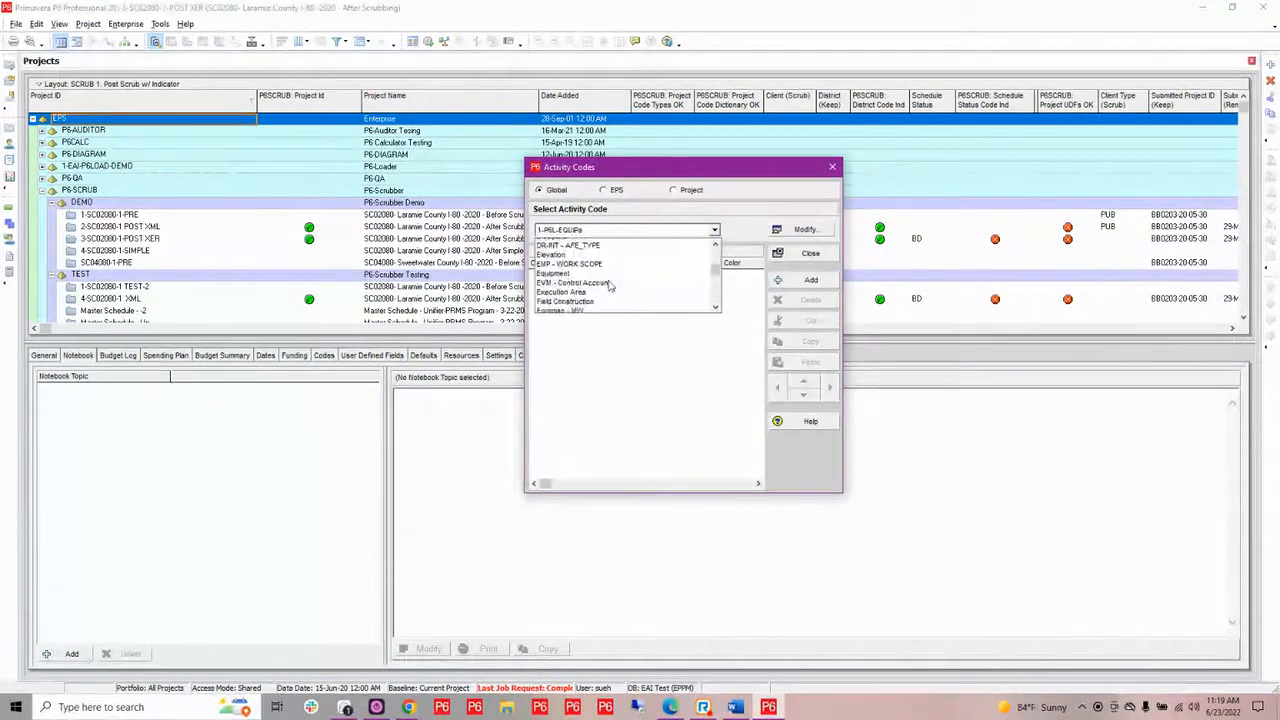
scroll(608, 287, "down", 5)
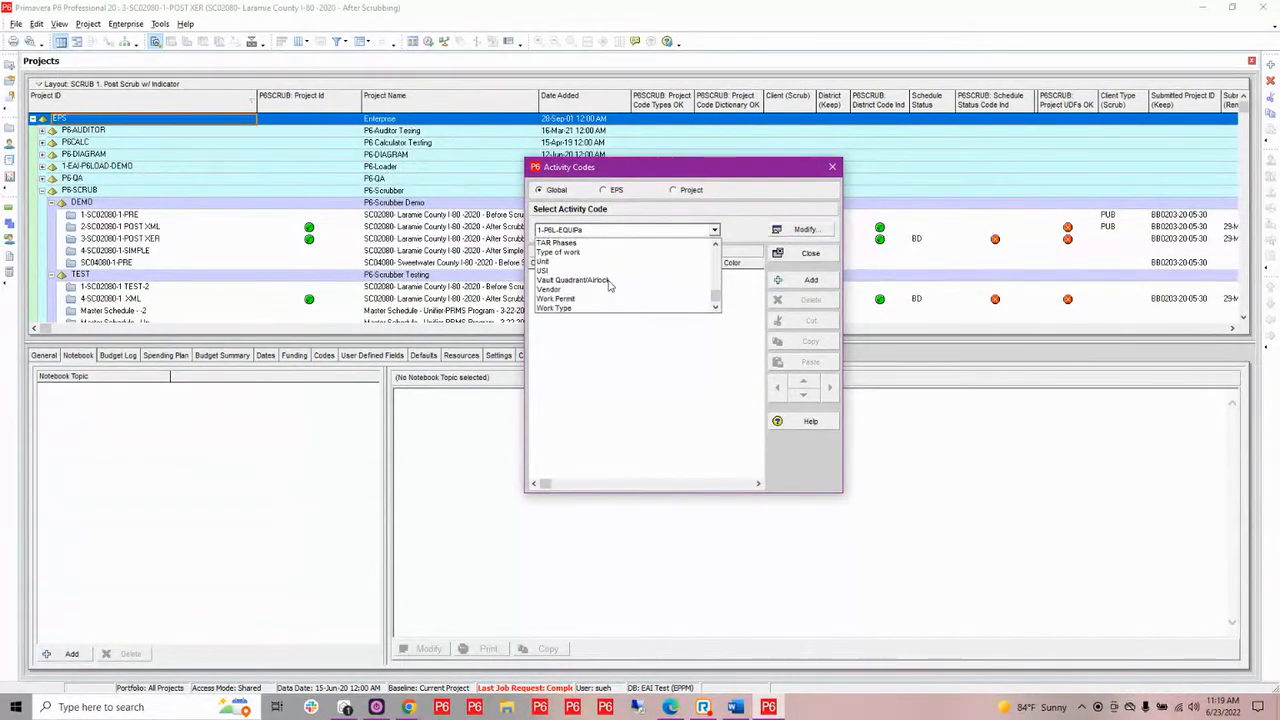
left_click(605, 289)
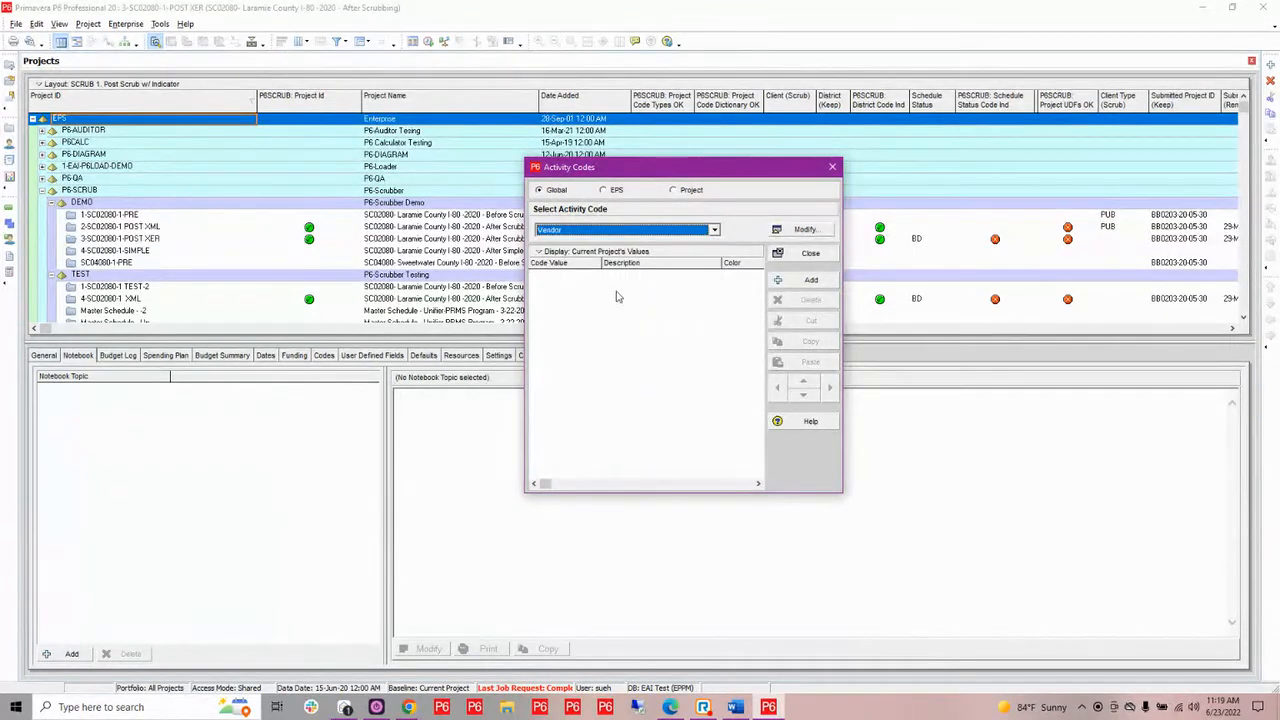
Filter the Vendor activity code to show all values and copy every value from BIRD to STATE
right_click(532, 259)
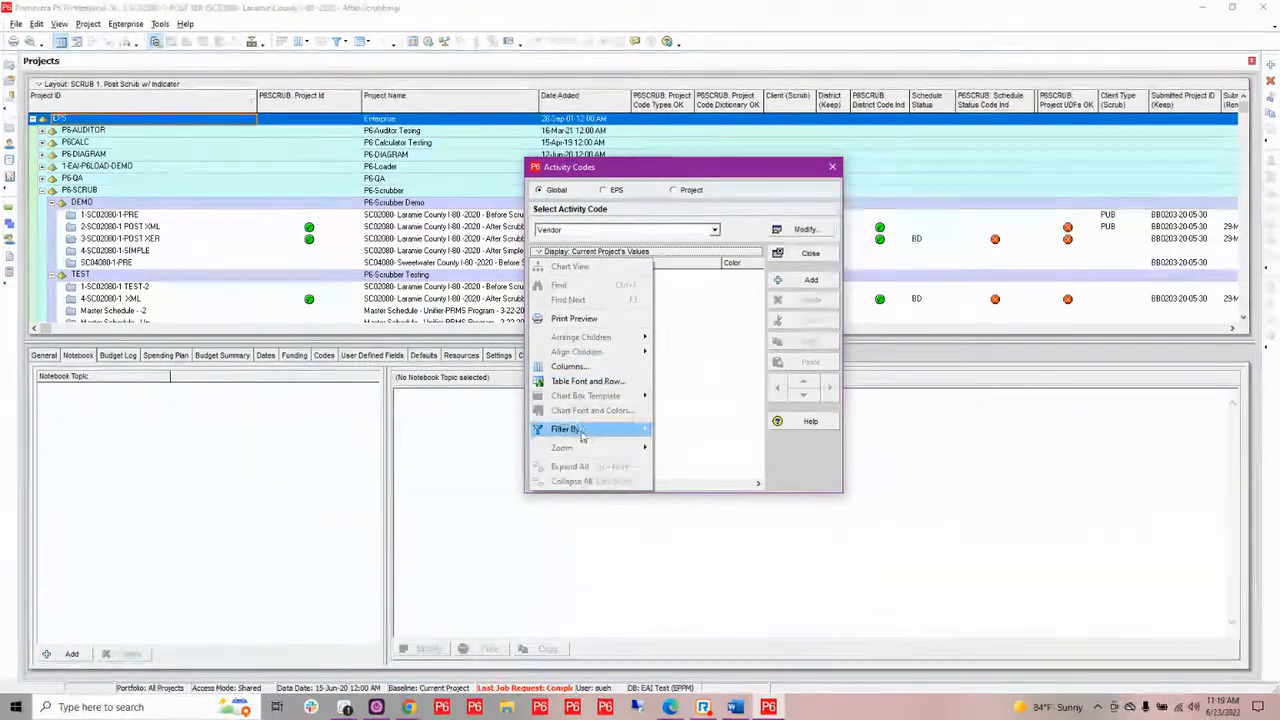
mouse_move(589, 434)
left_click(684, 443)
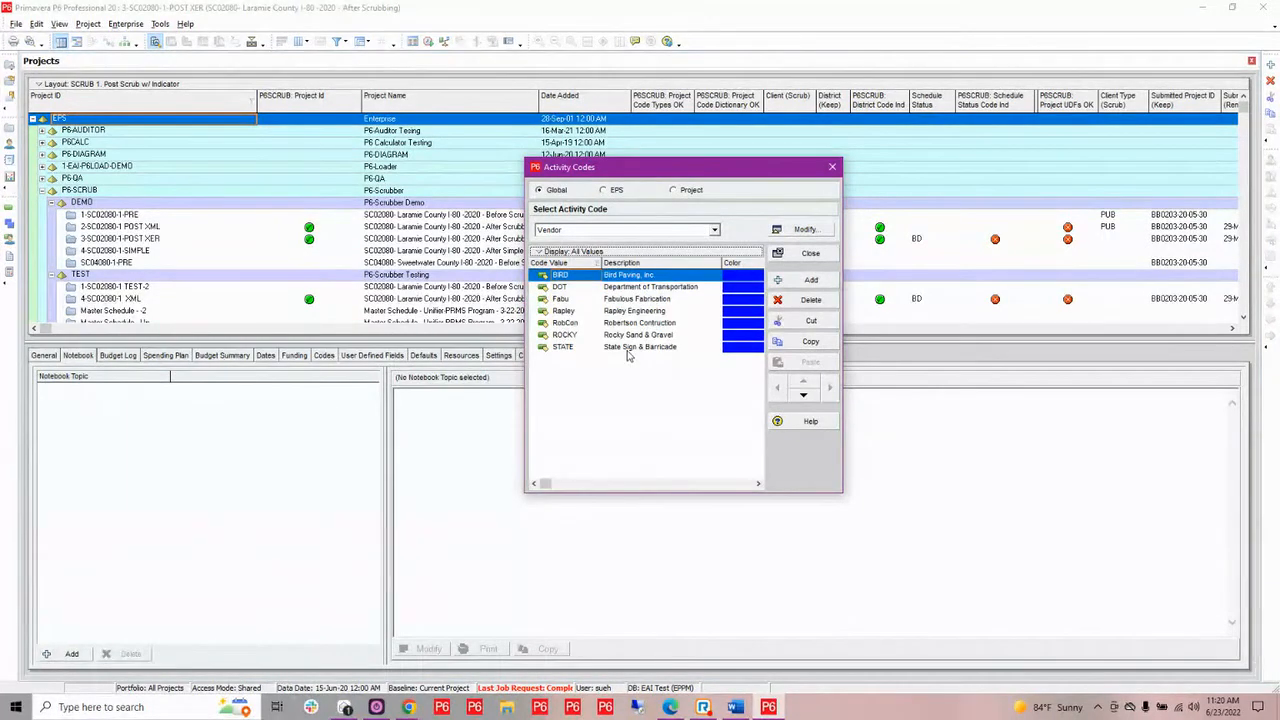
left_click(628, 348, "shift")
right_click(648, 310)
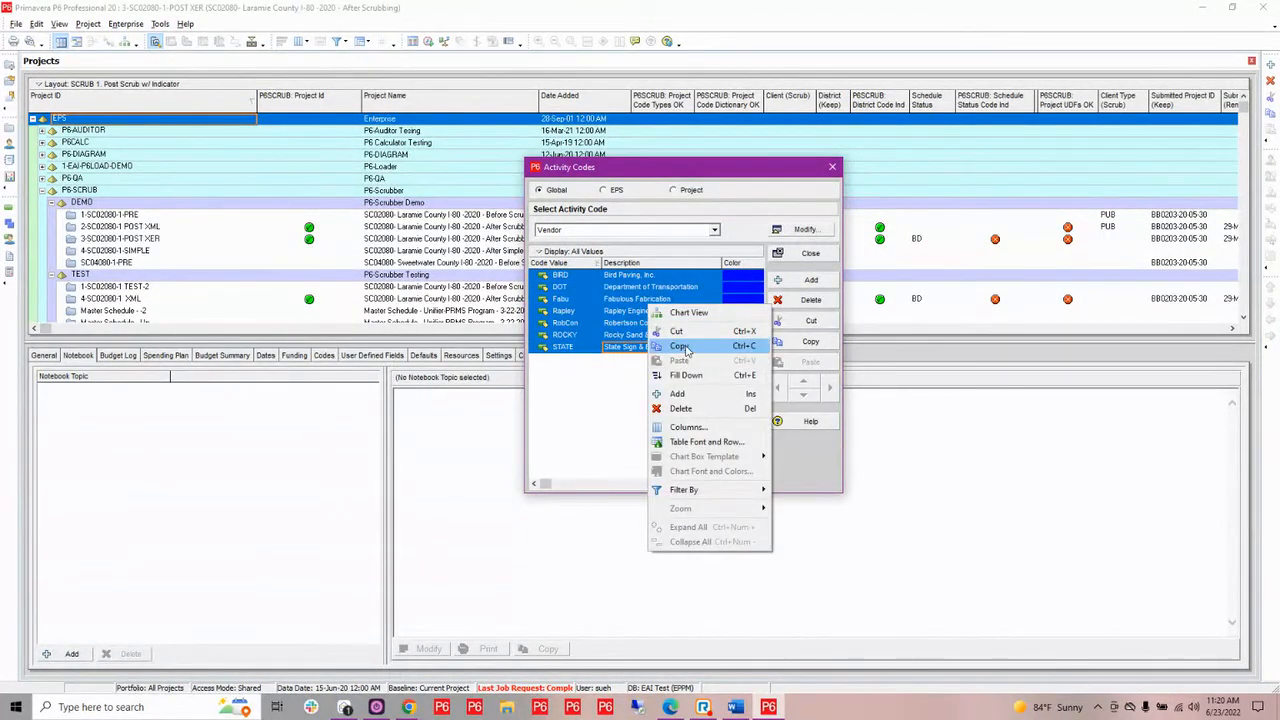
left_click(670, 351)
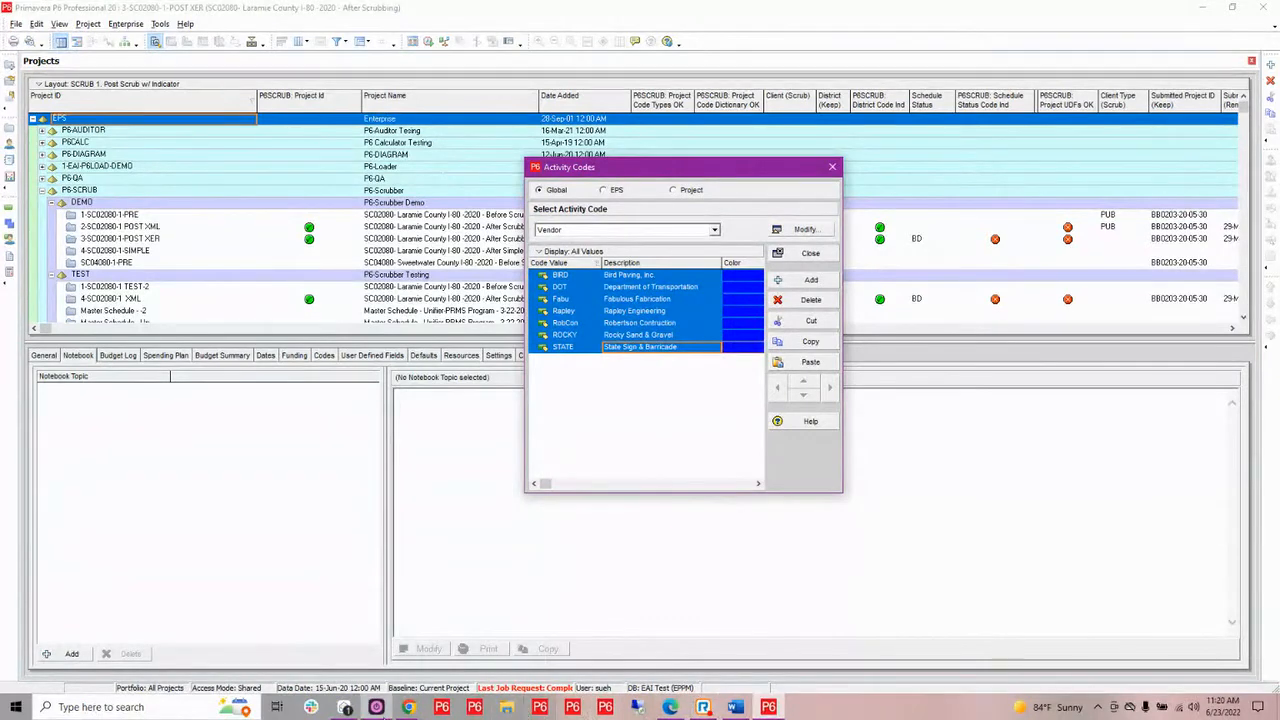
Switch to P6-Scrubber and bulk-load the copied values into the Vendor dictionary, keeping only the Value and Description columns
mouse_move(408, 707)
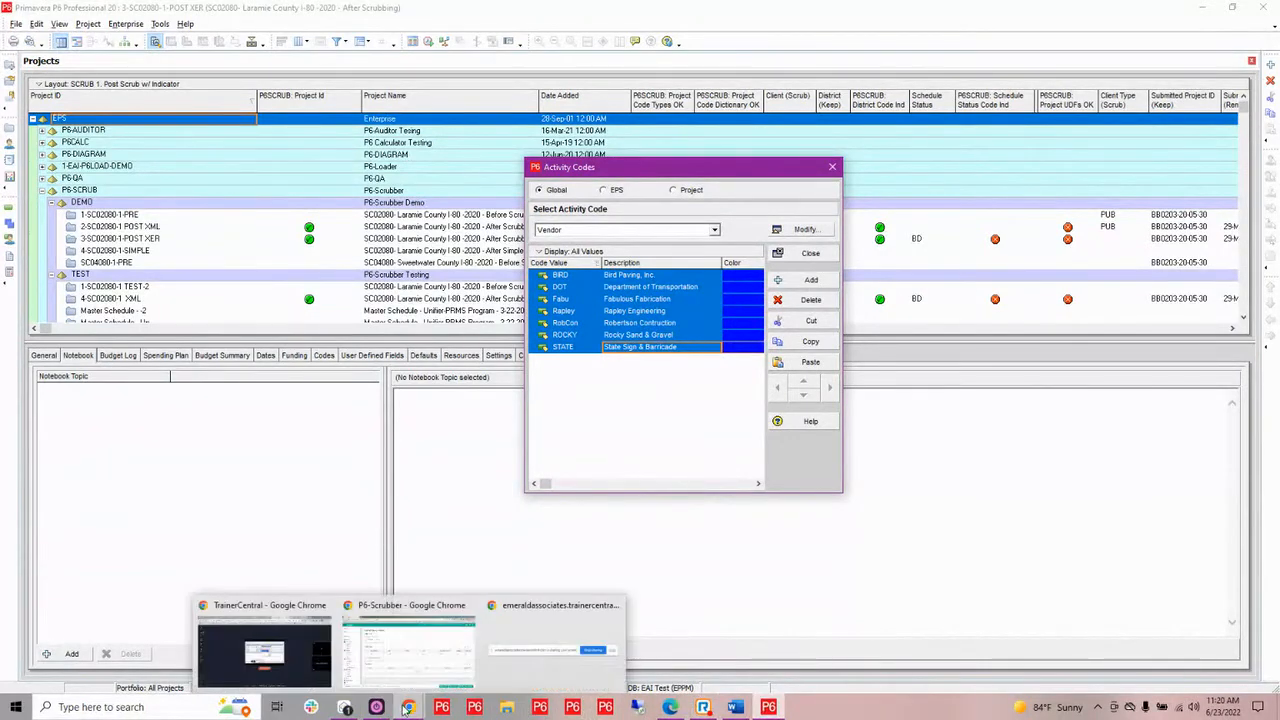
left_click(434, 651)
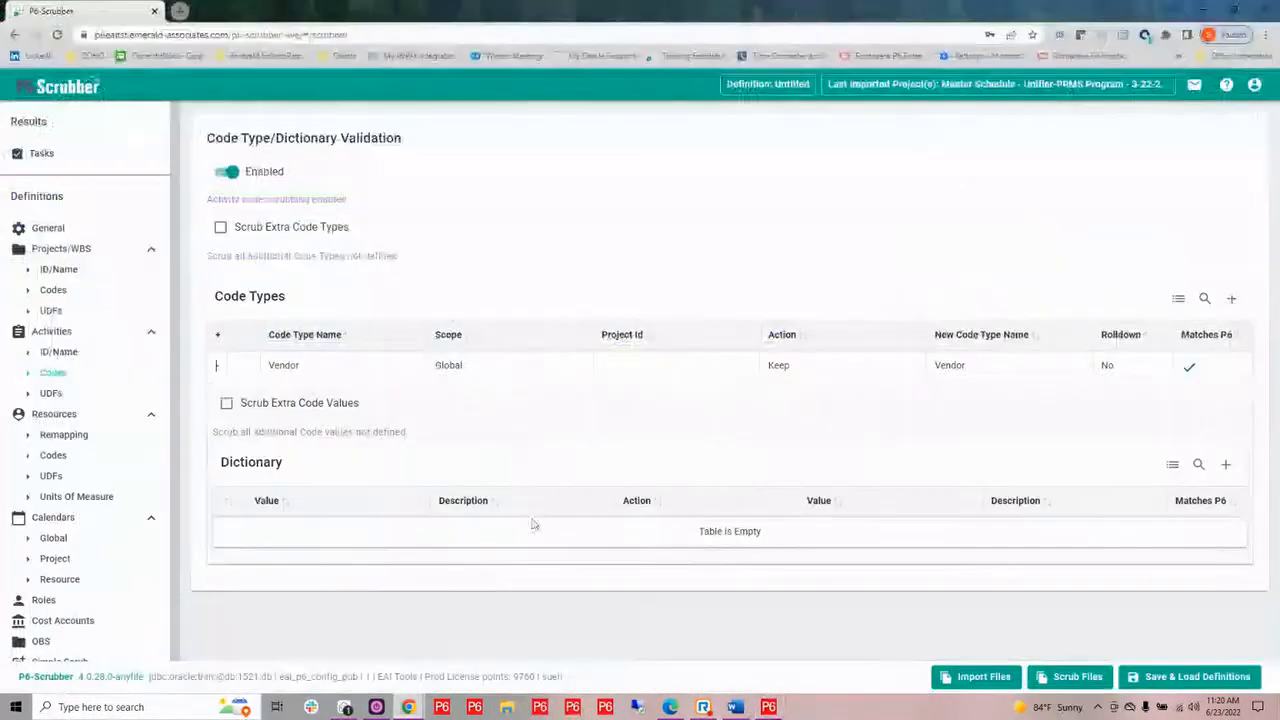
left_click(1173, 468)
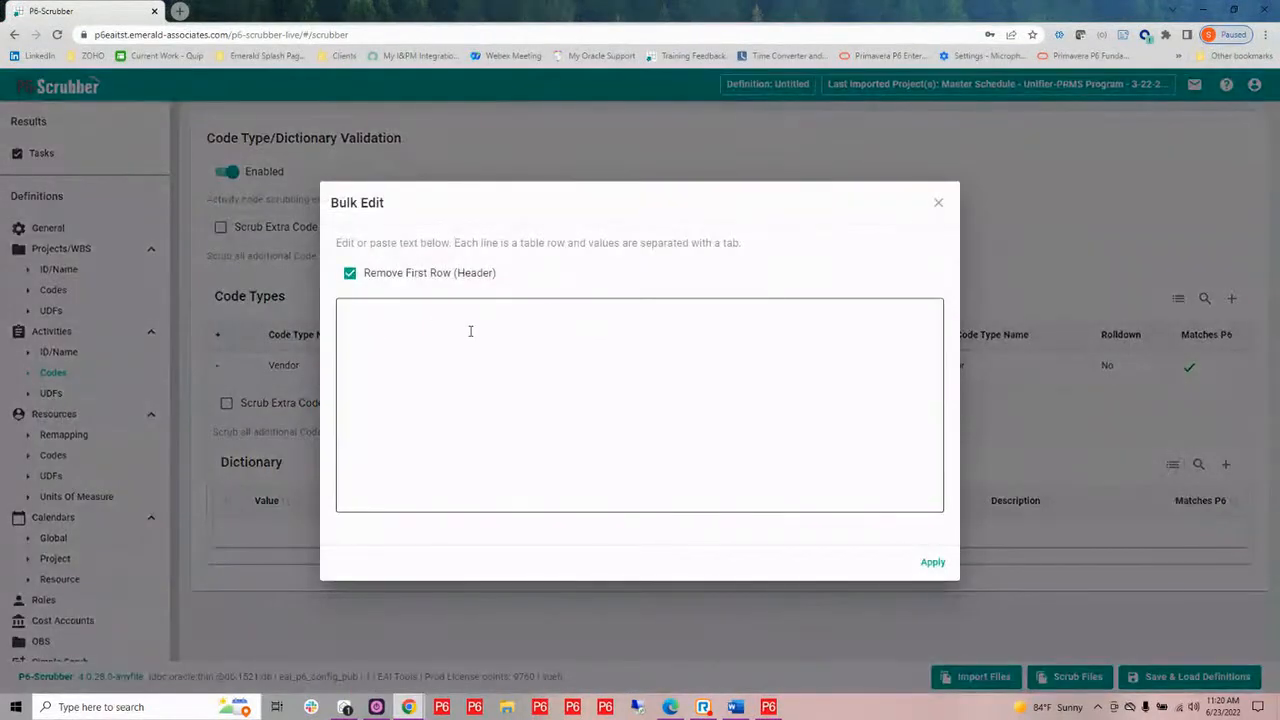
left_click(376, 319)
key("ctrl+v")
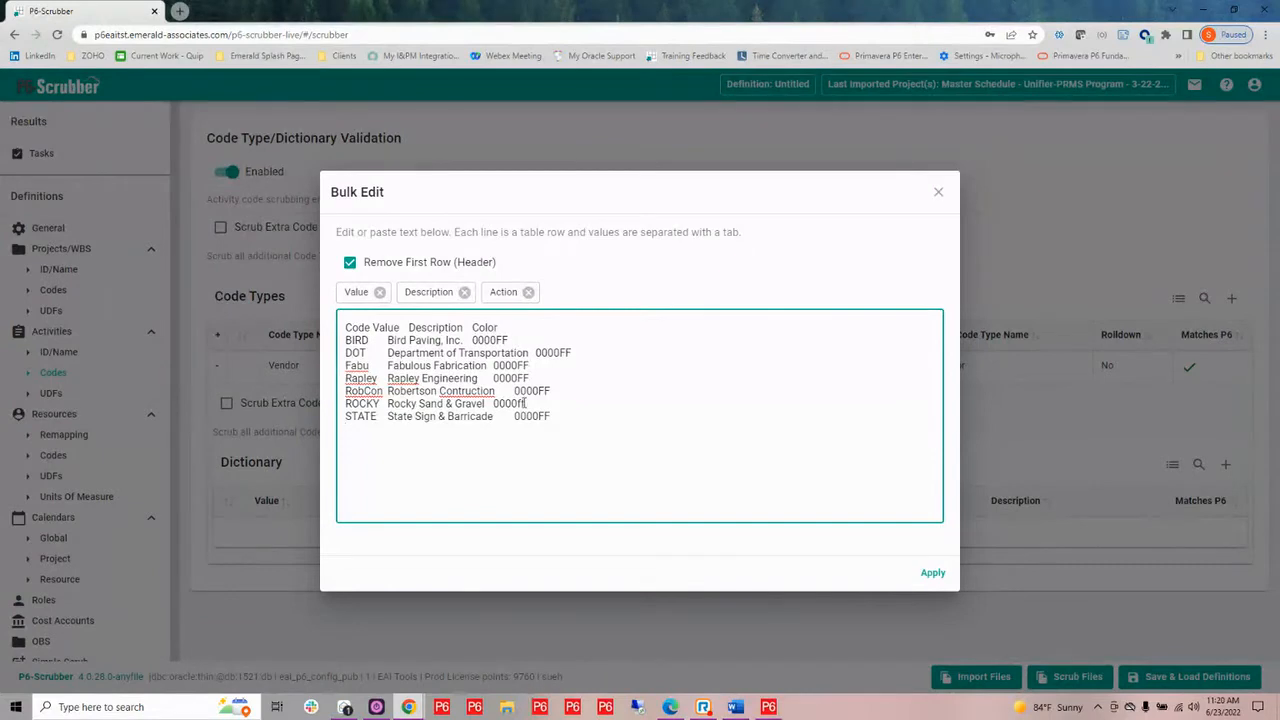
left_click(528, 292)
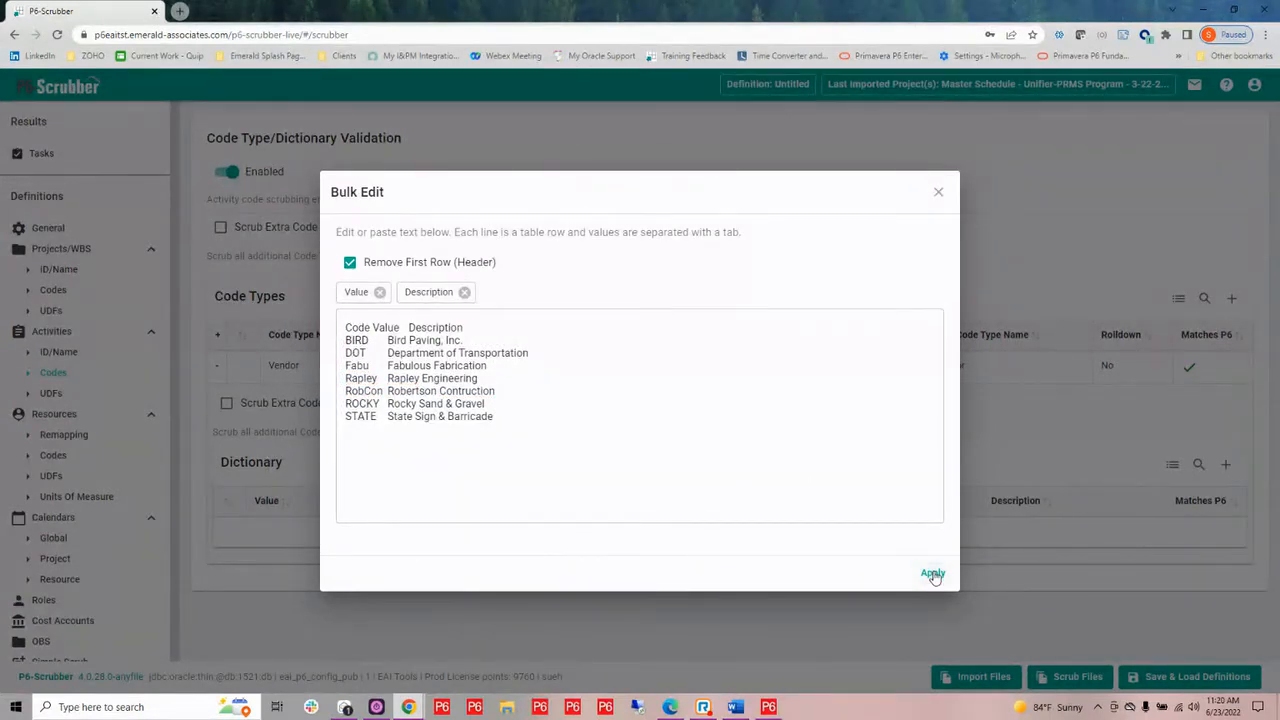
left_click(933, 574)
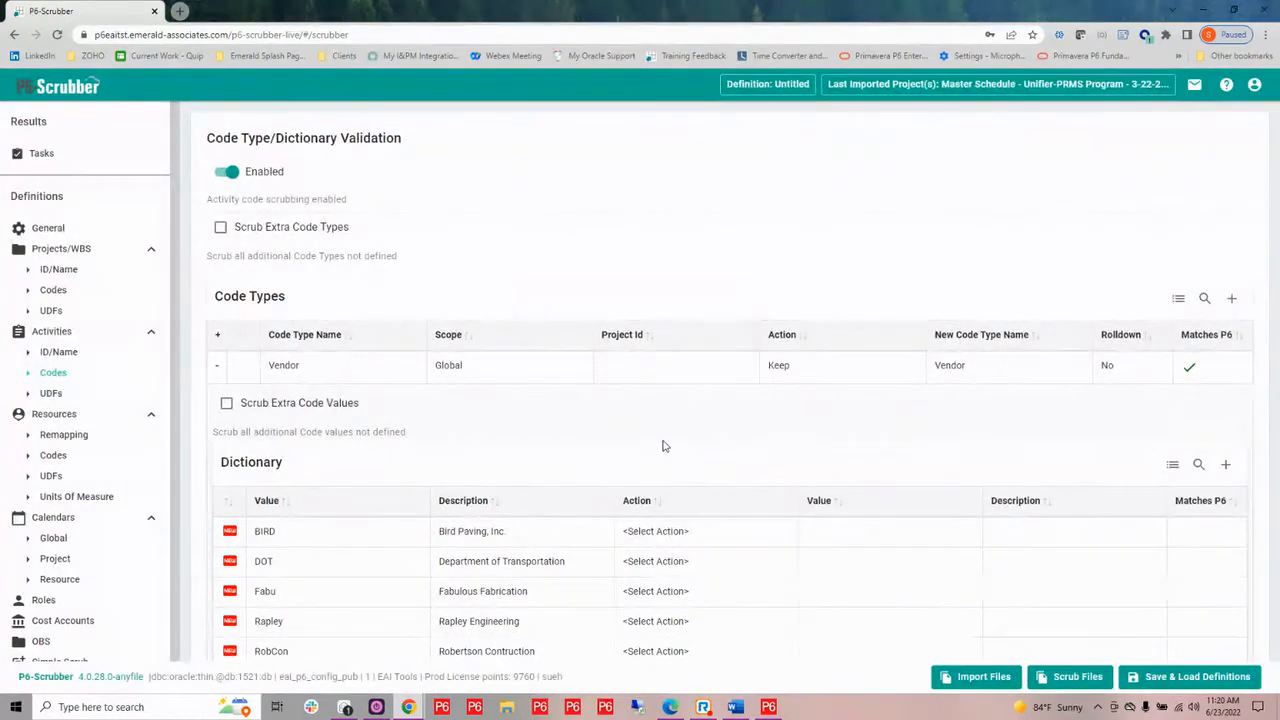
Set the action to Keep for the BIRD and DOT values in the Vendor dictionary
left_click(696, 540)
left_click(694, 536)
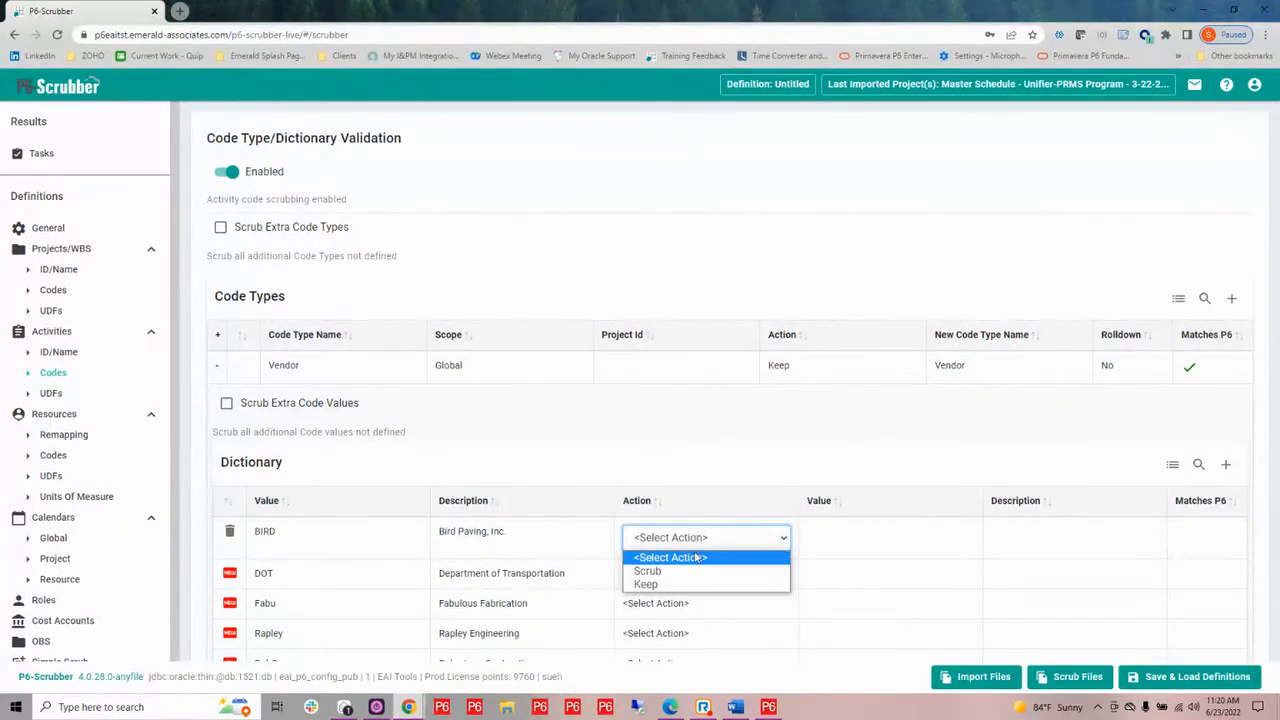
left_click(688, 584)
left_click(689, 572)
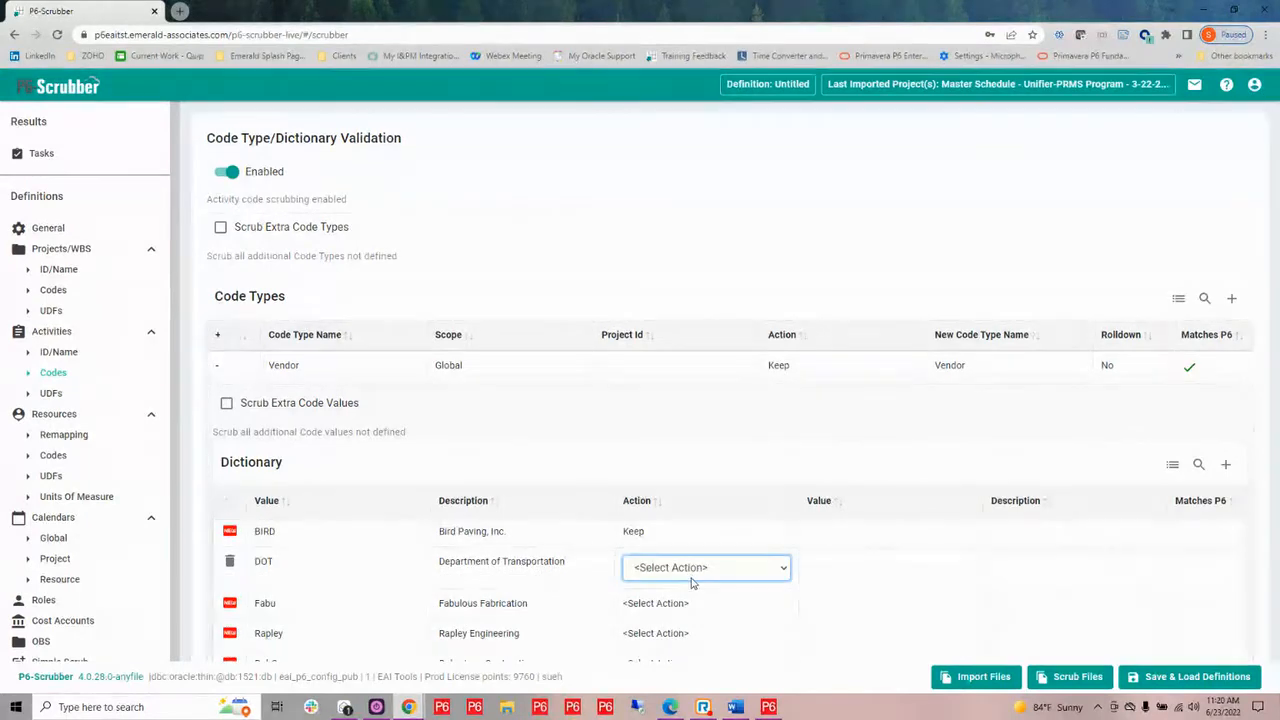
left_click(690, 568)
left_click(684, 616)
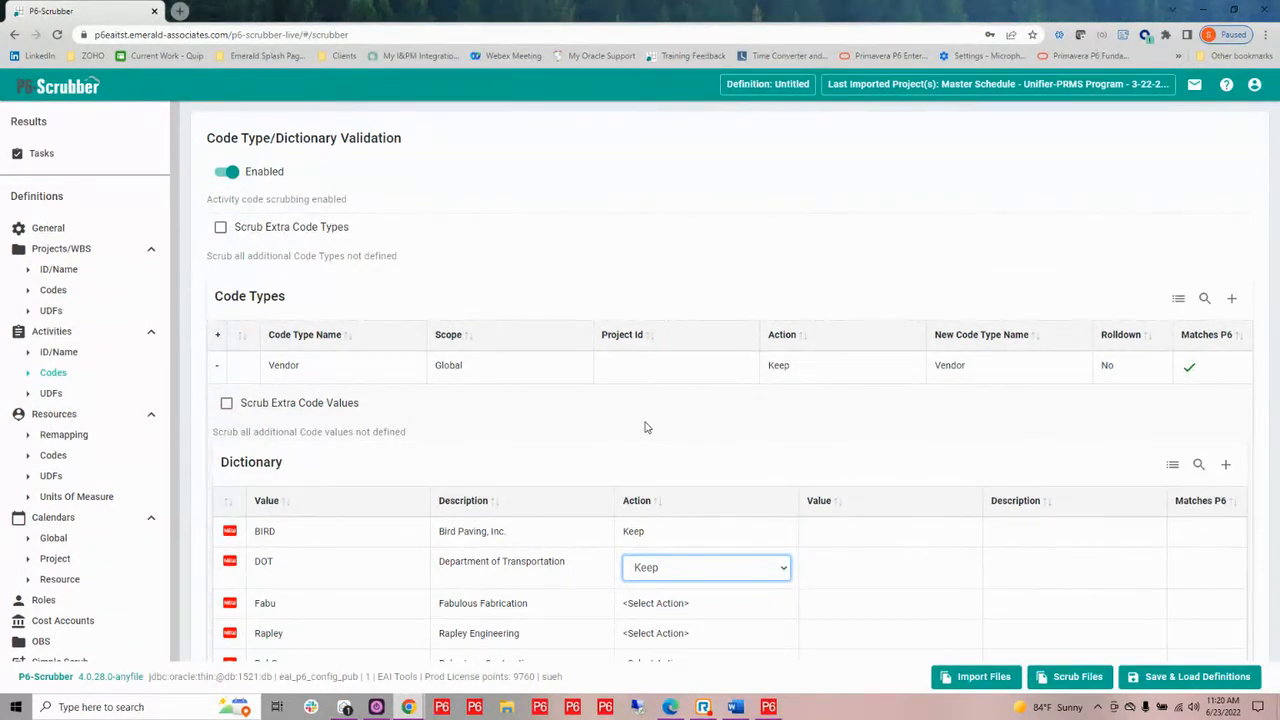
Look over the activity UDF and resource remapping sections, and start a new scrubber definition, discarding the pending changes
left_click(51, 394)
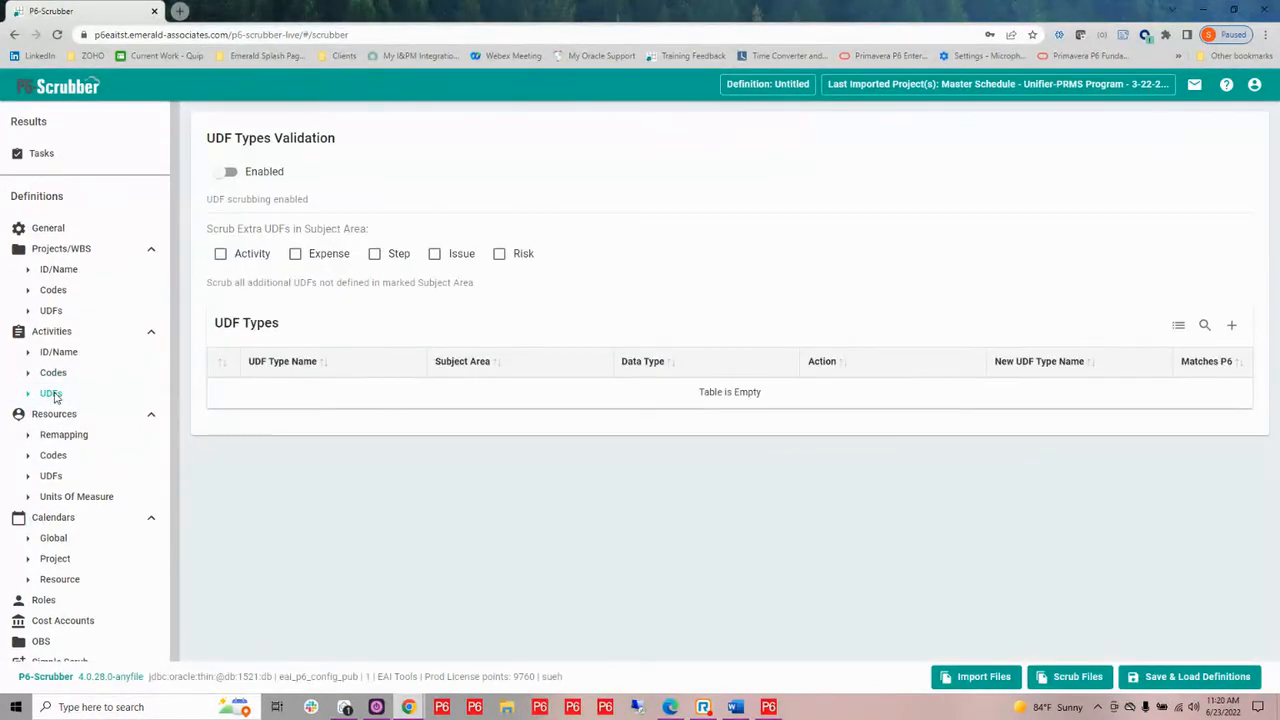
left_click(60, 438)
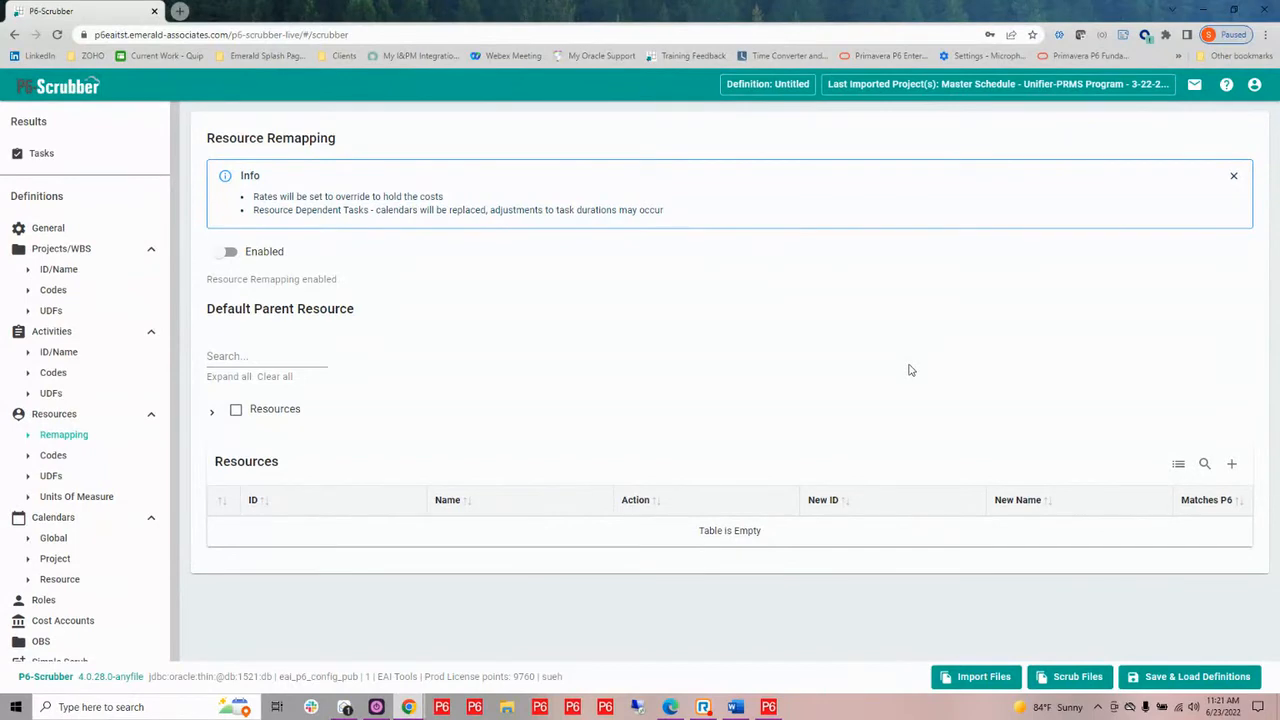
left_click(1166, 680)
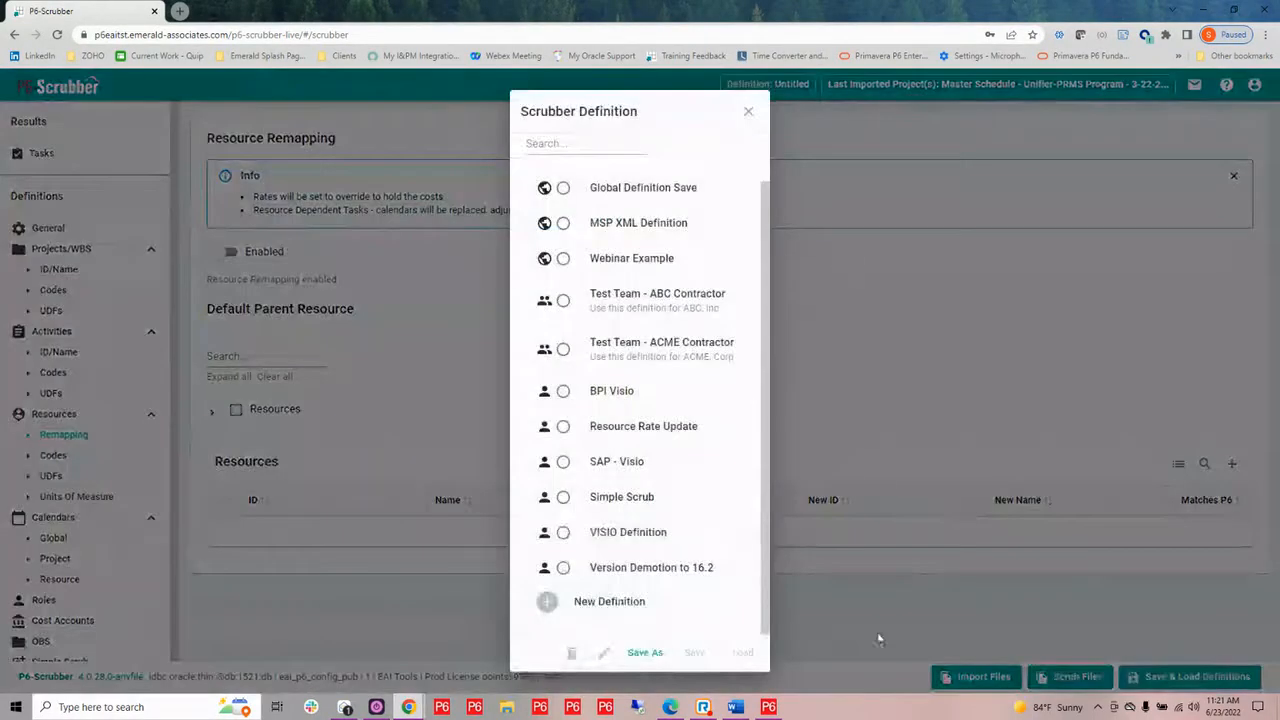
left_click(608, 603)
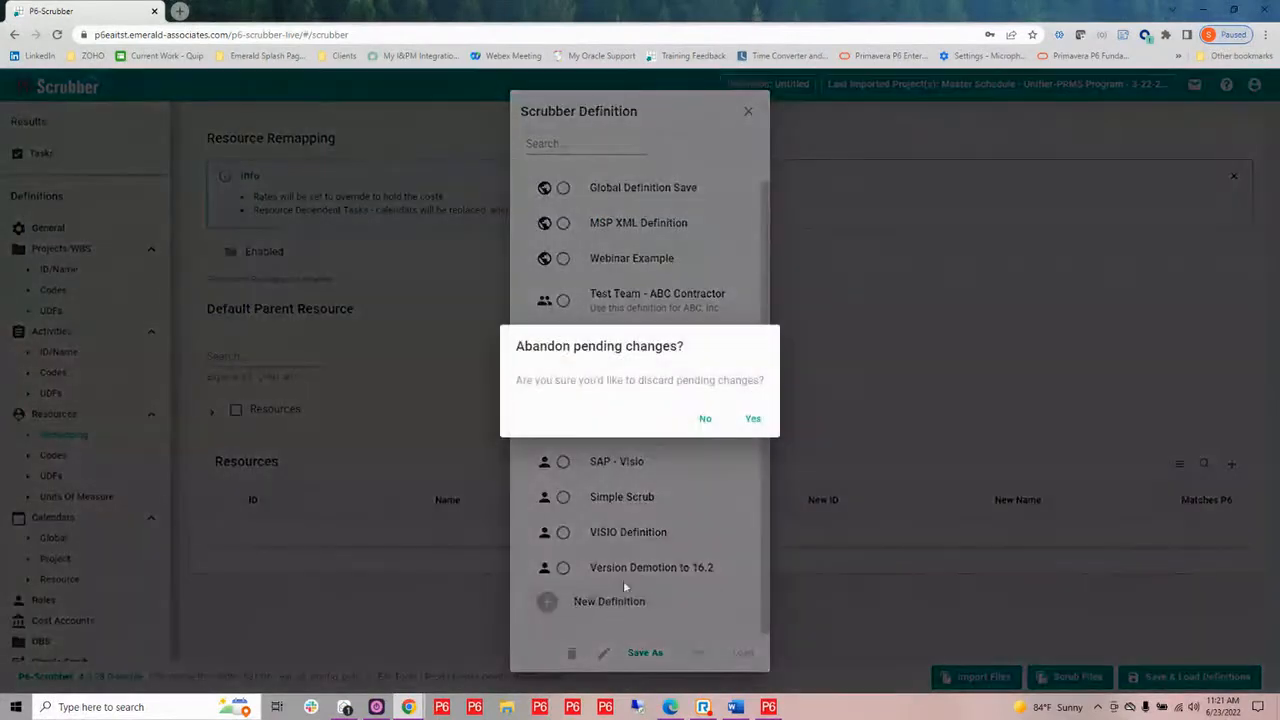
left_click(754, 420)
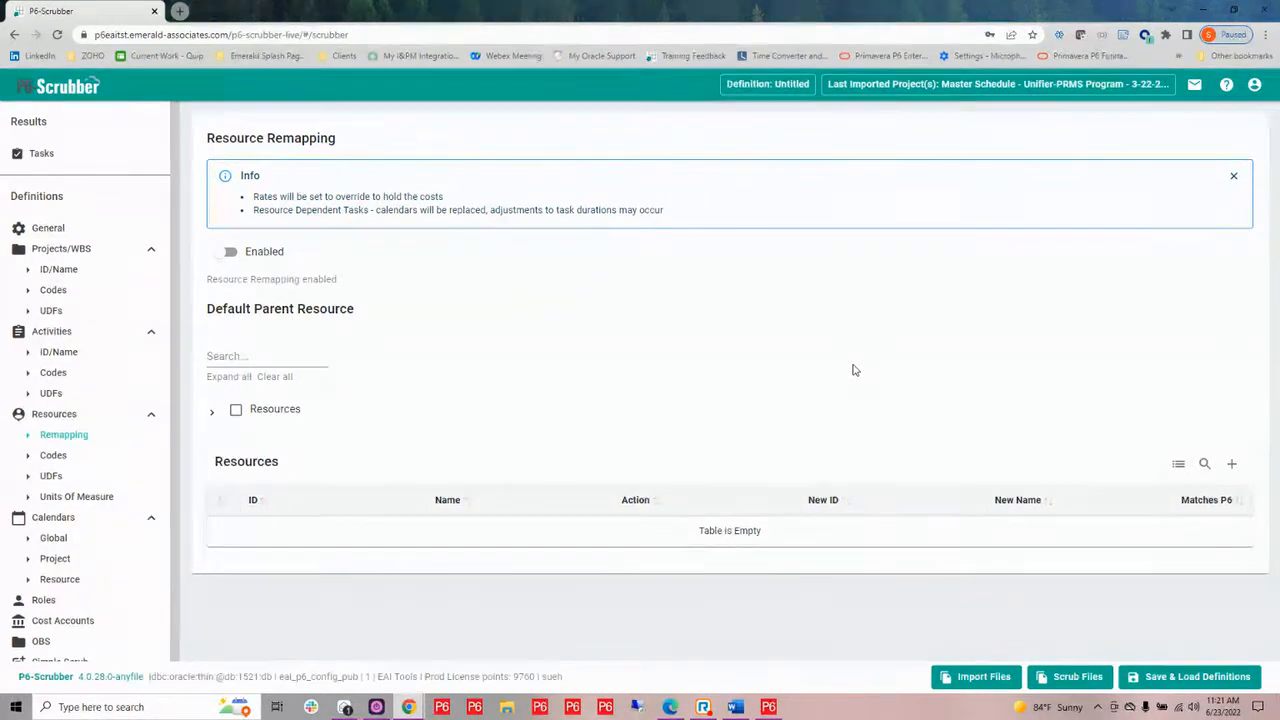
Start an XER/XML file import and browse to the P6-Scrubber folder under My Folders, 1. Demo Files, Extra files
left_click(983, 680)
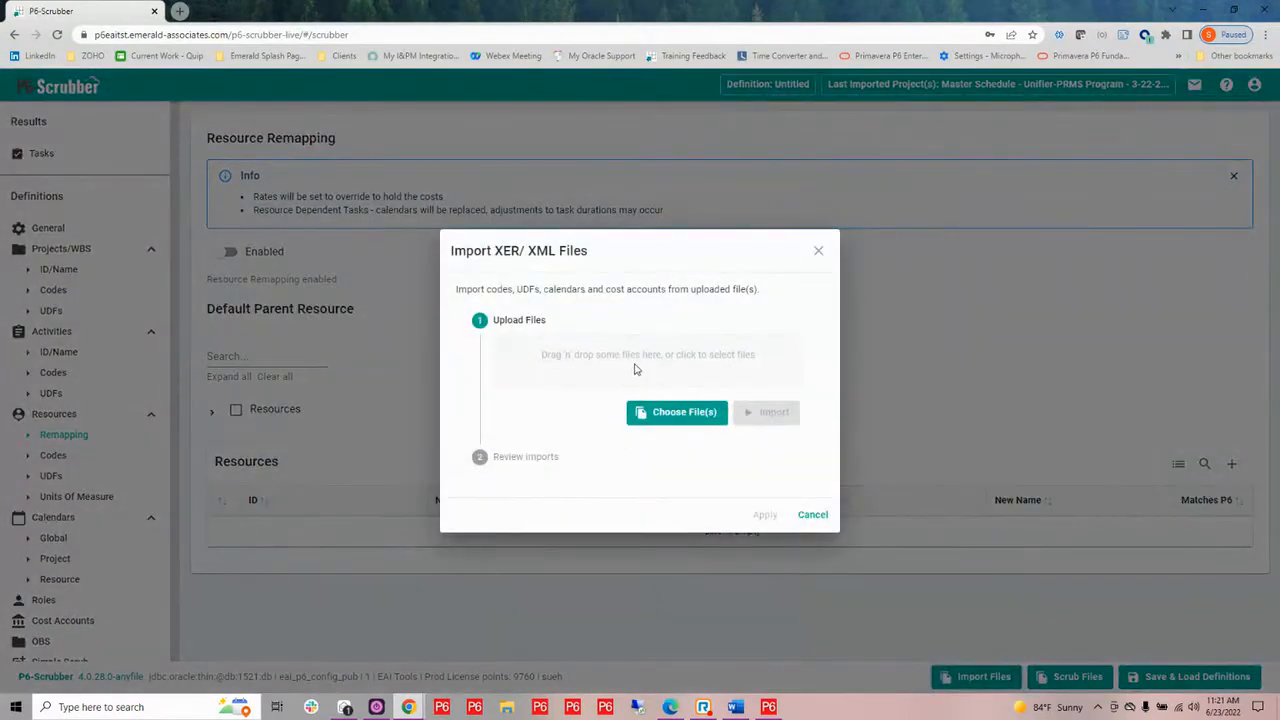
left_click(635, 369)
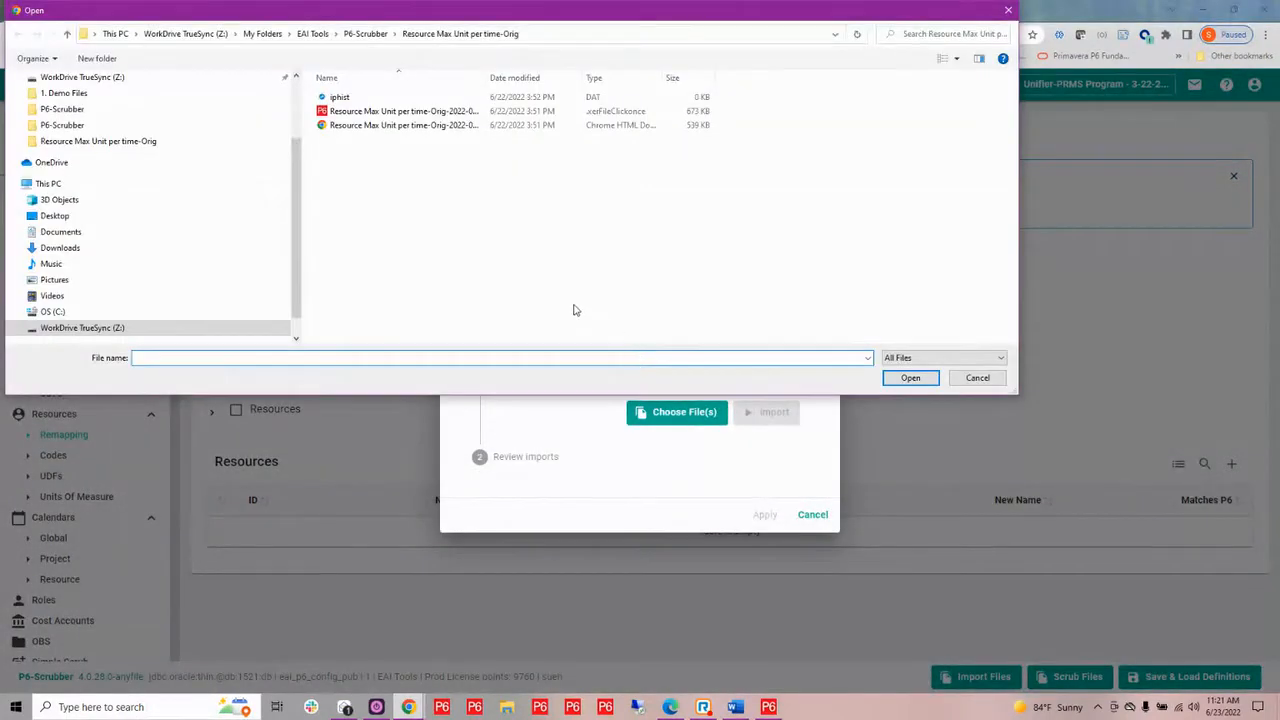
left_click(67, 34)
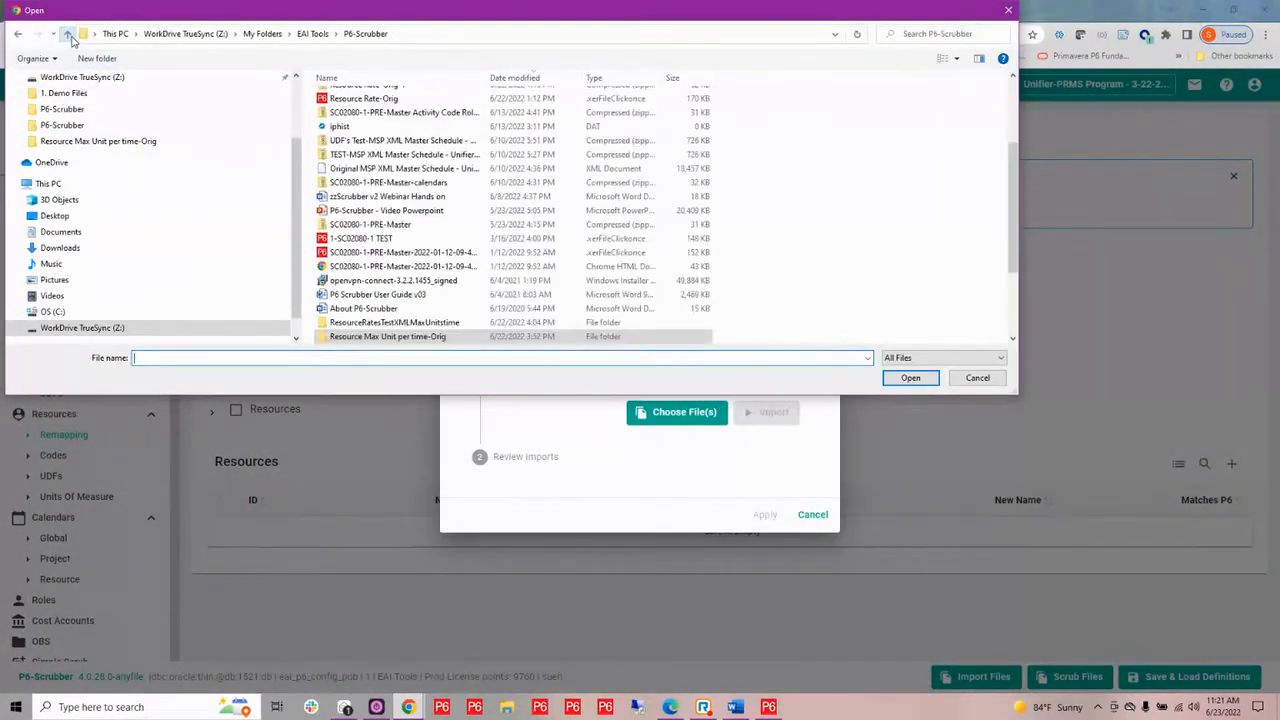
left_click(117, 328)
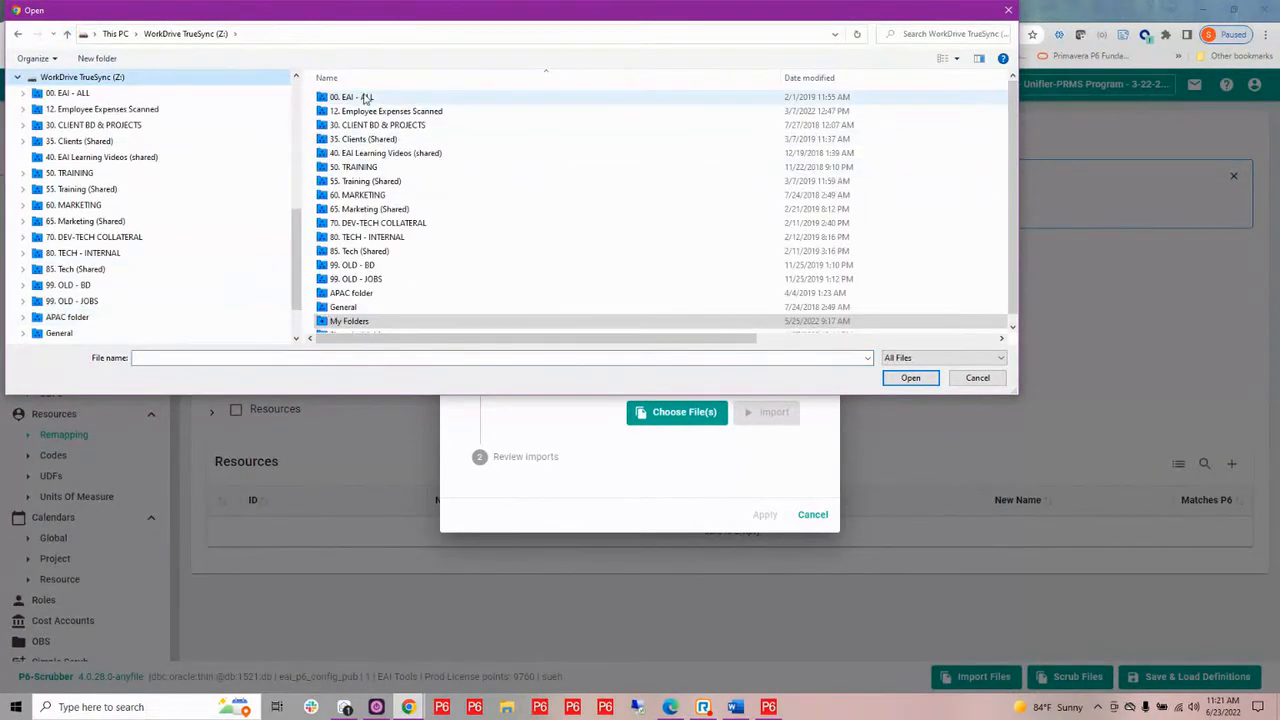
double_click(380, 320)
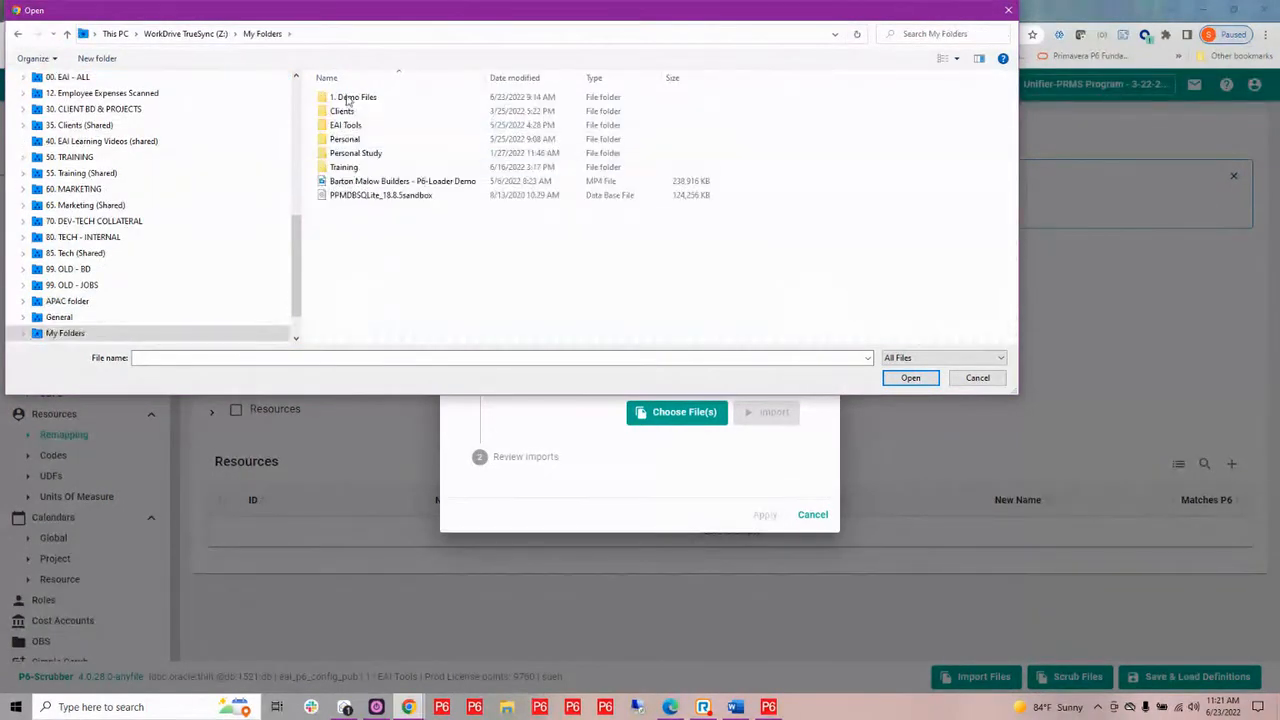
double_click(352, 97)
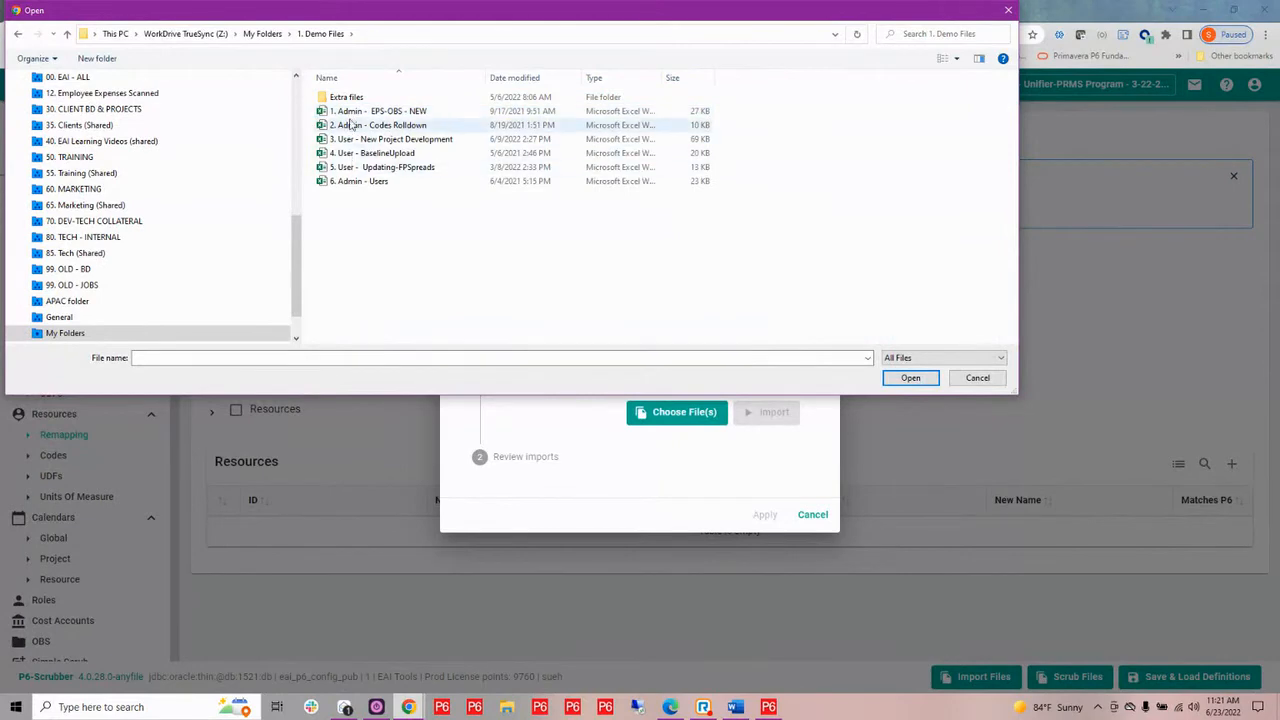
double_click(352, 99)
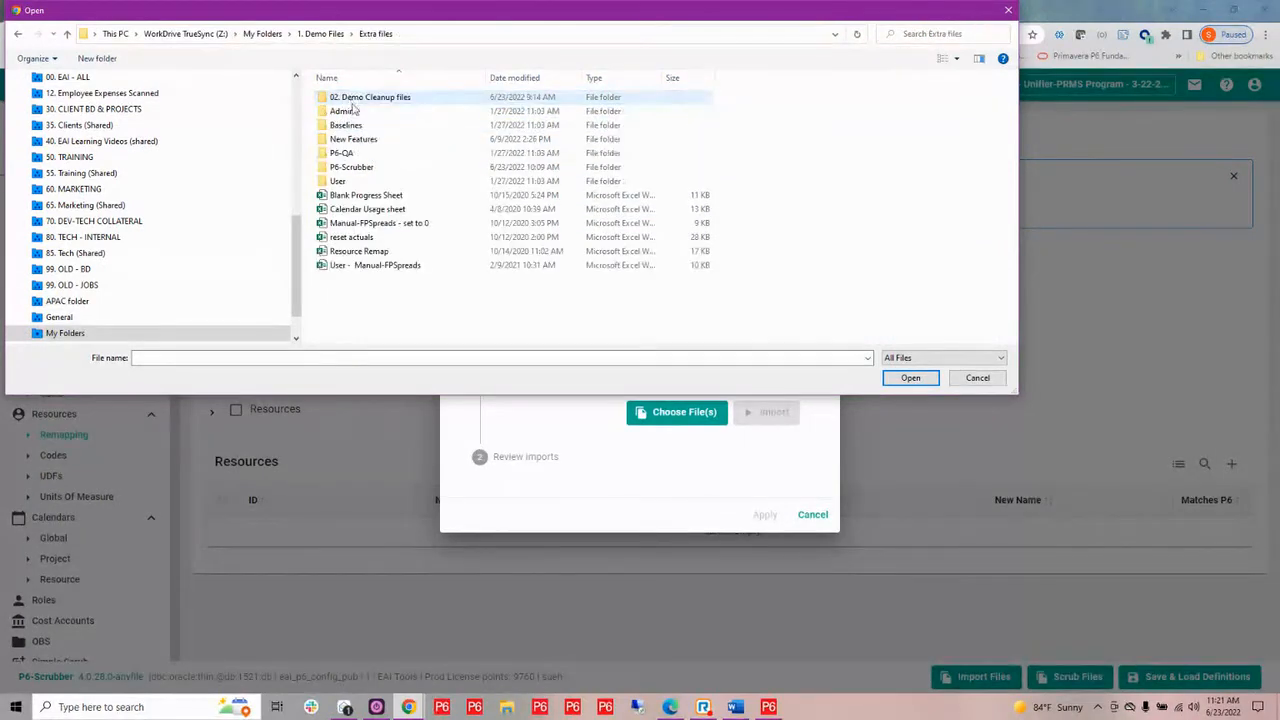
double_click(359, 168)
Import the SC02080-1-PRE-Master XER file dated 4/8/2021 and apply its data to the definition
left_click(370, 114)
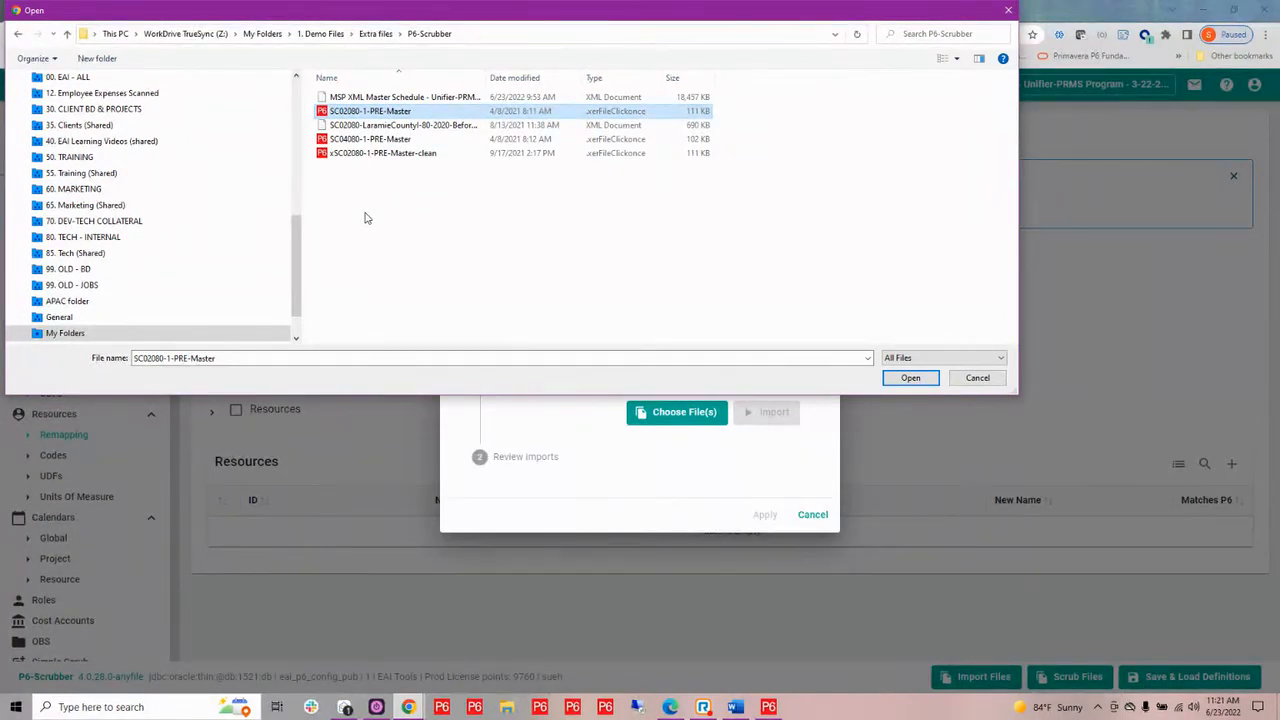
left_click(905, 379)
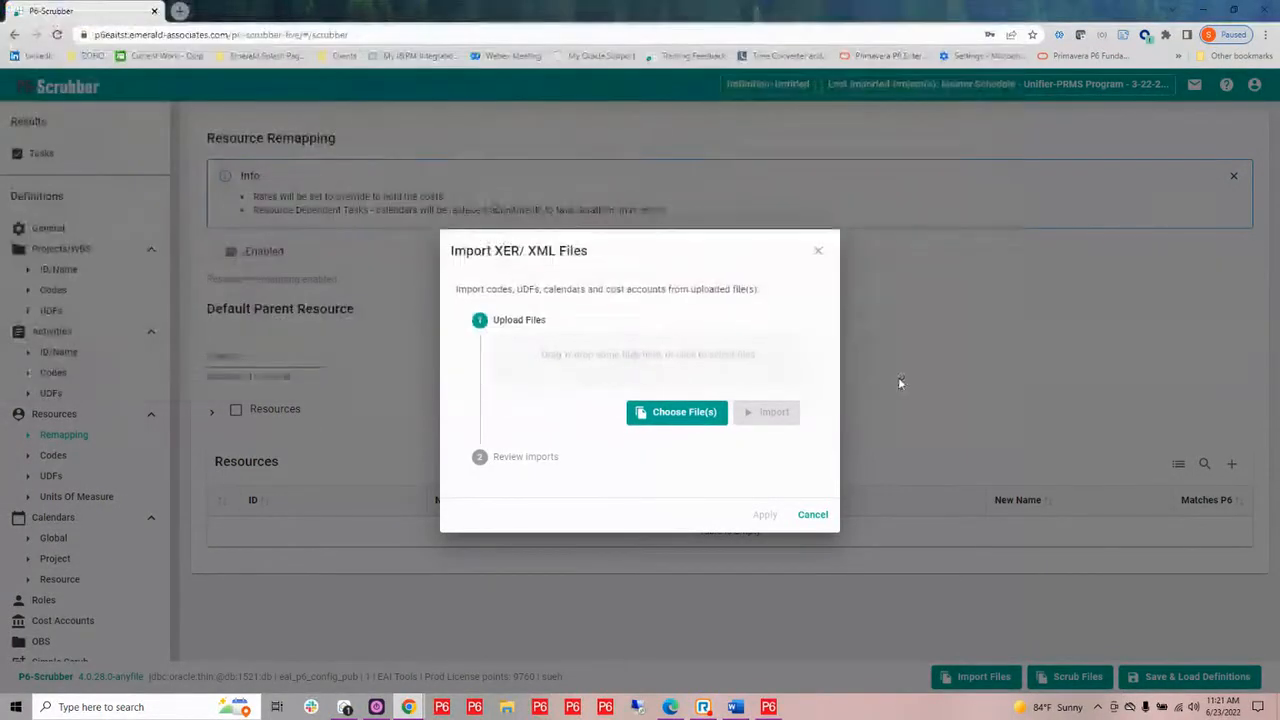
left_click(760, 414)
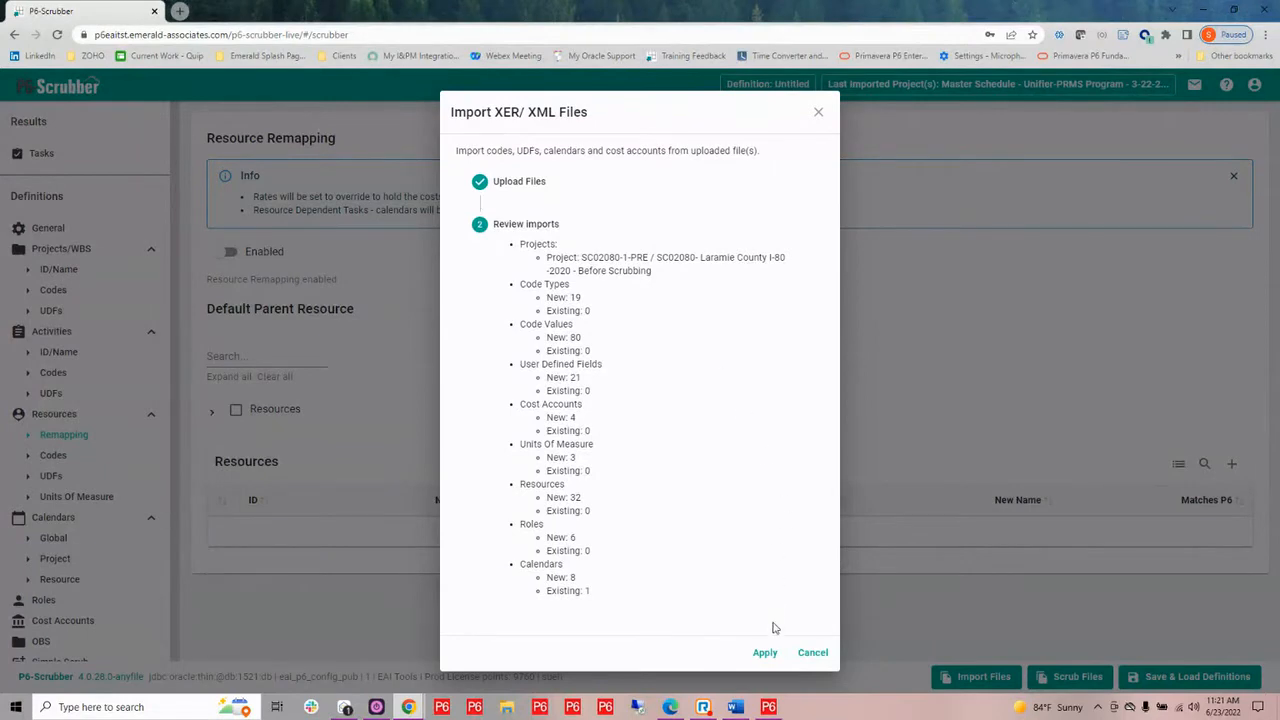
left_click(763, 653)
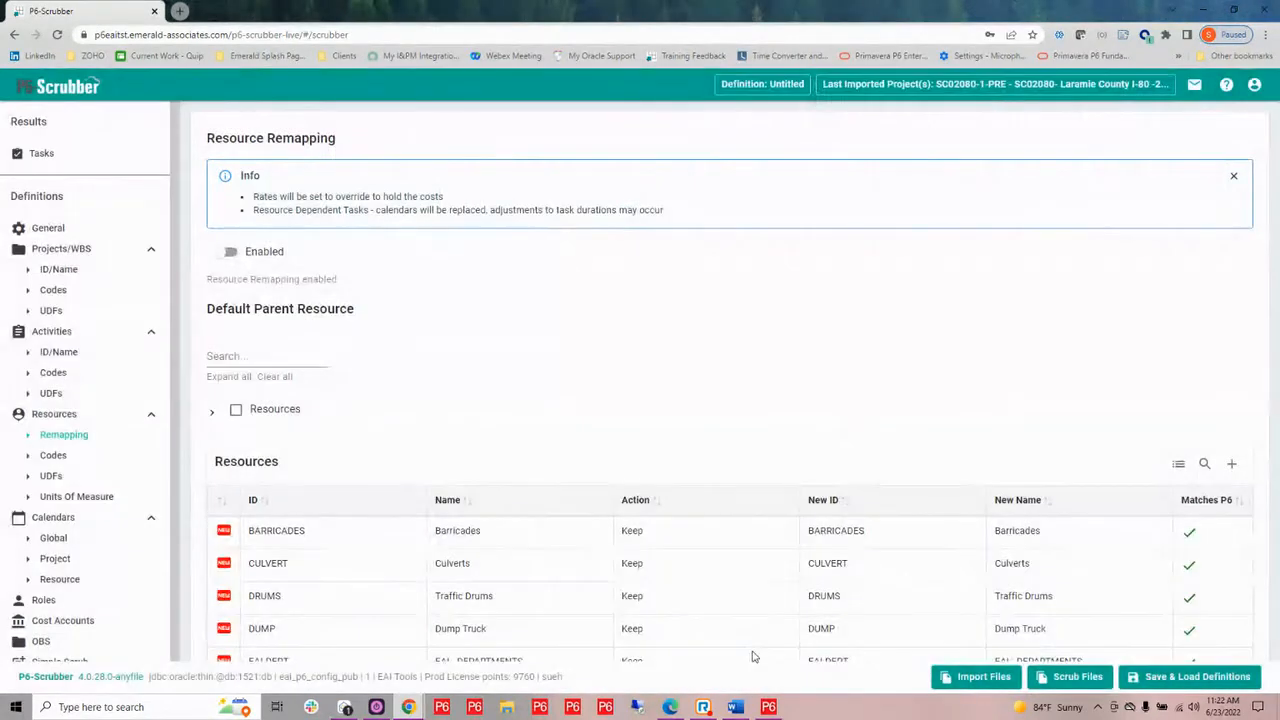
Enable project code scrubbing, and expand the District code type's dictionary to check its unmatched value
left_click(53, 290)
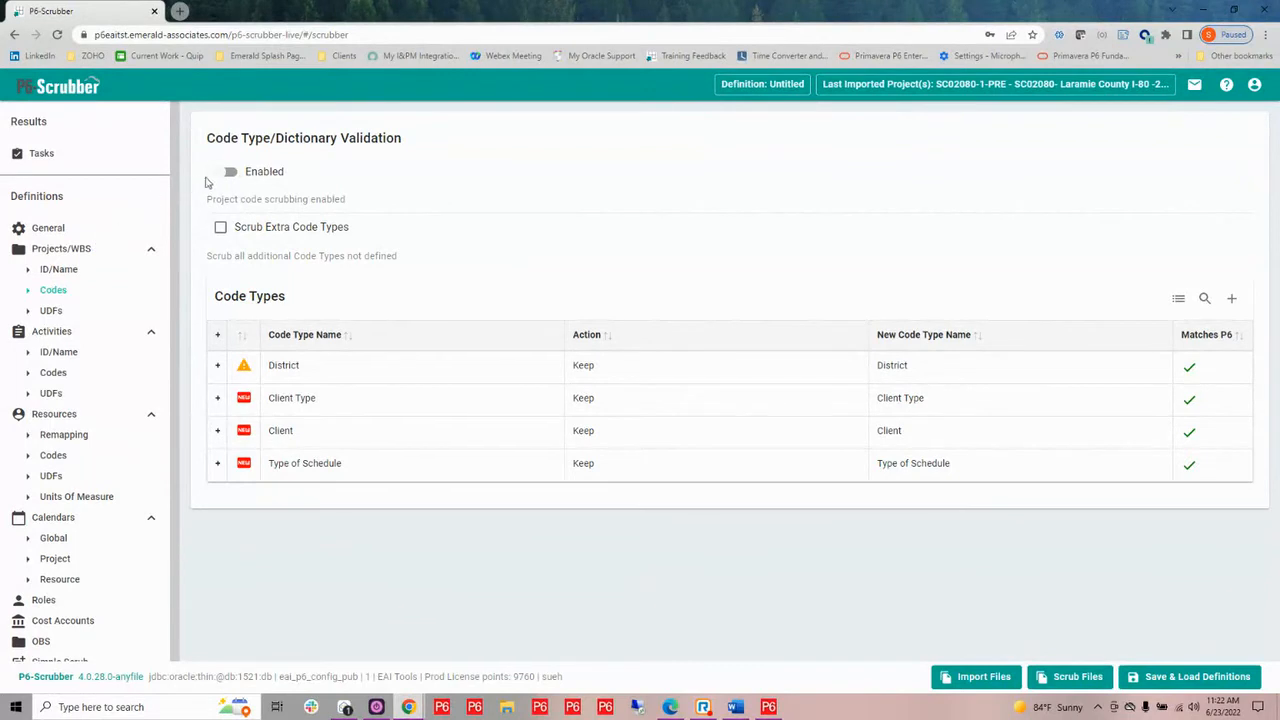
left_click(224, 173)
mouse_move(265, 370)
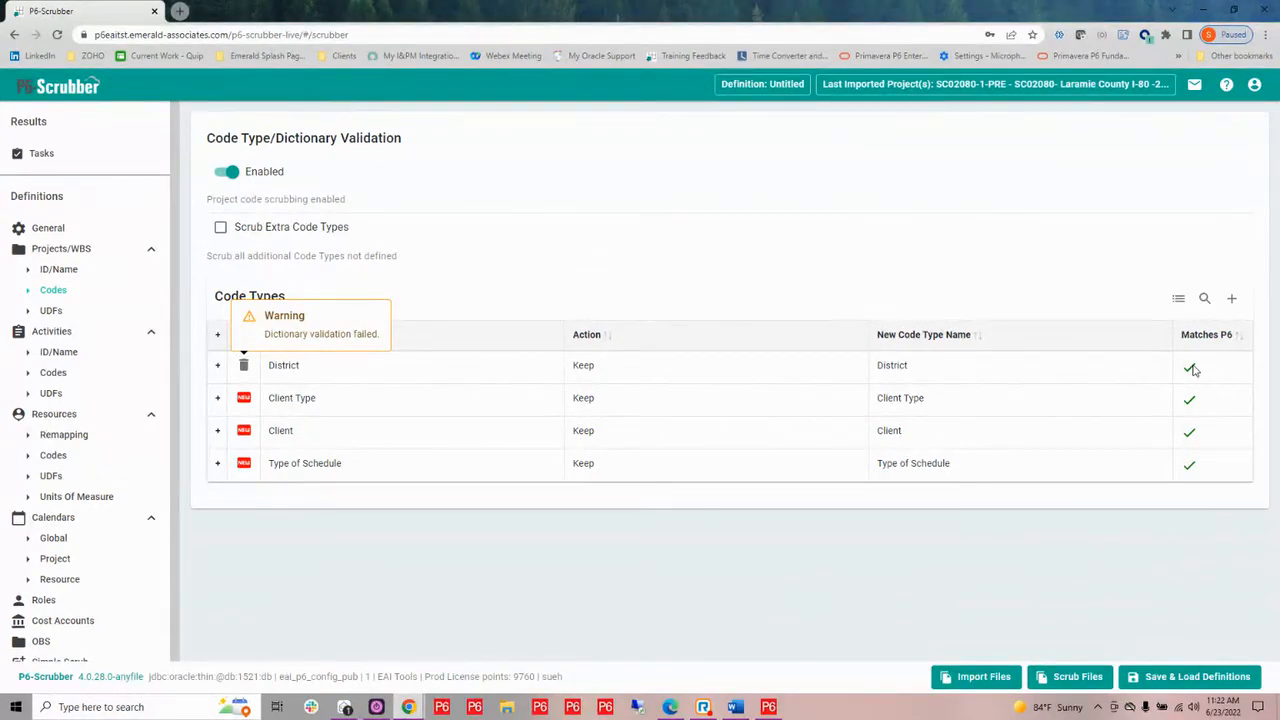
left_click(217, 365)
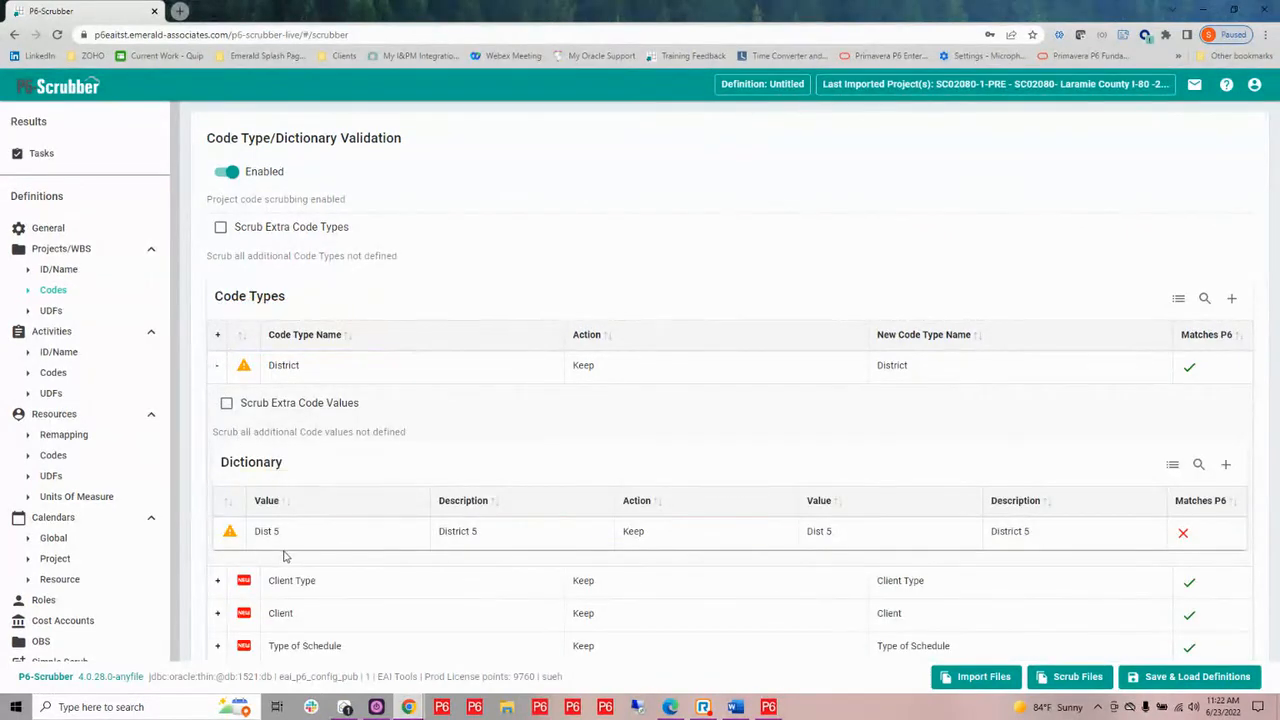
mouse_move(363, 537)
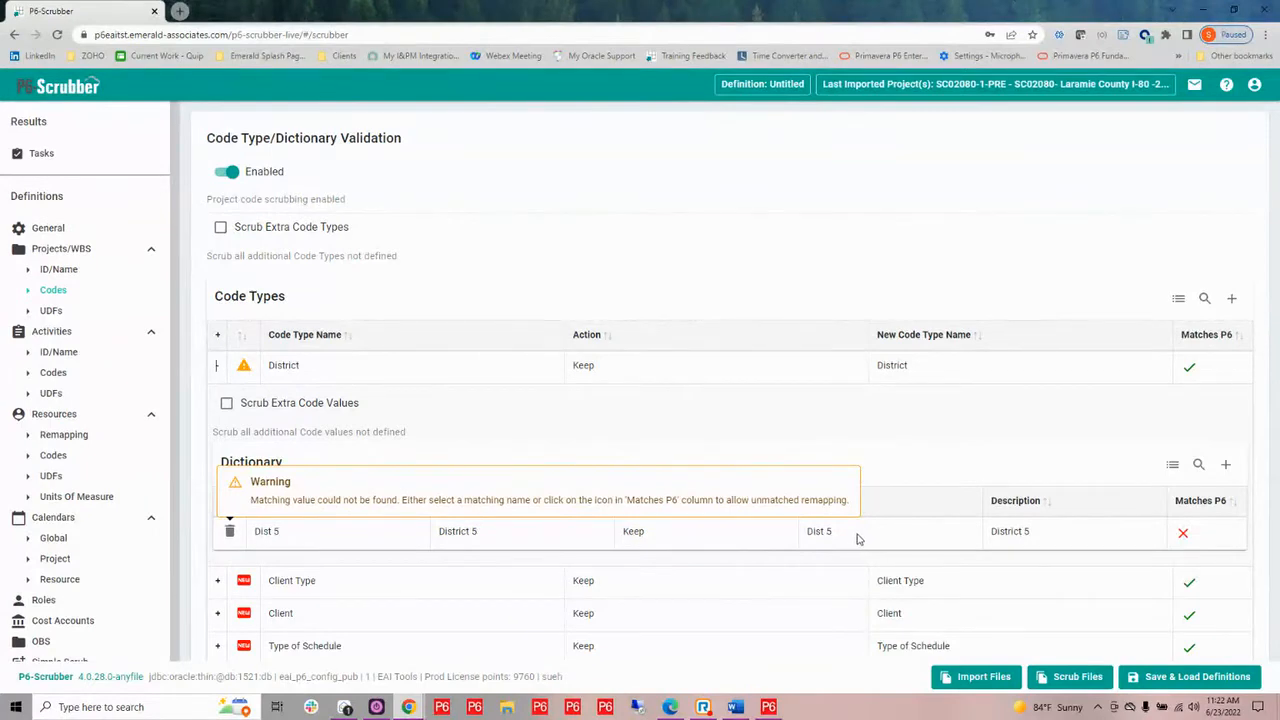
mouse_move(934, 376)
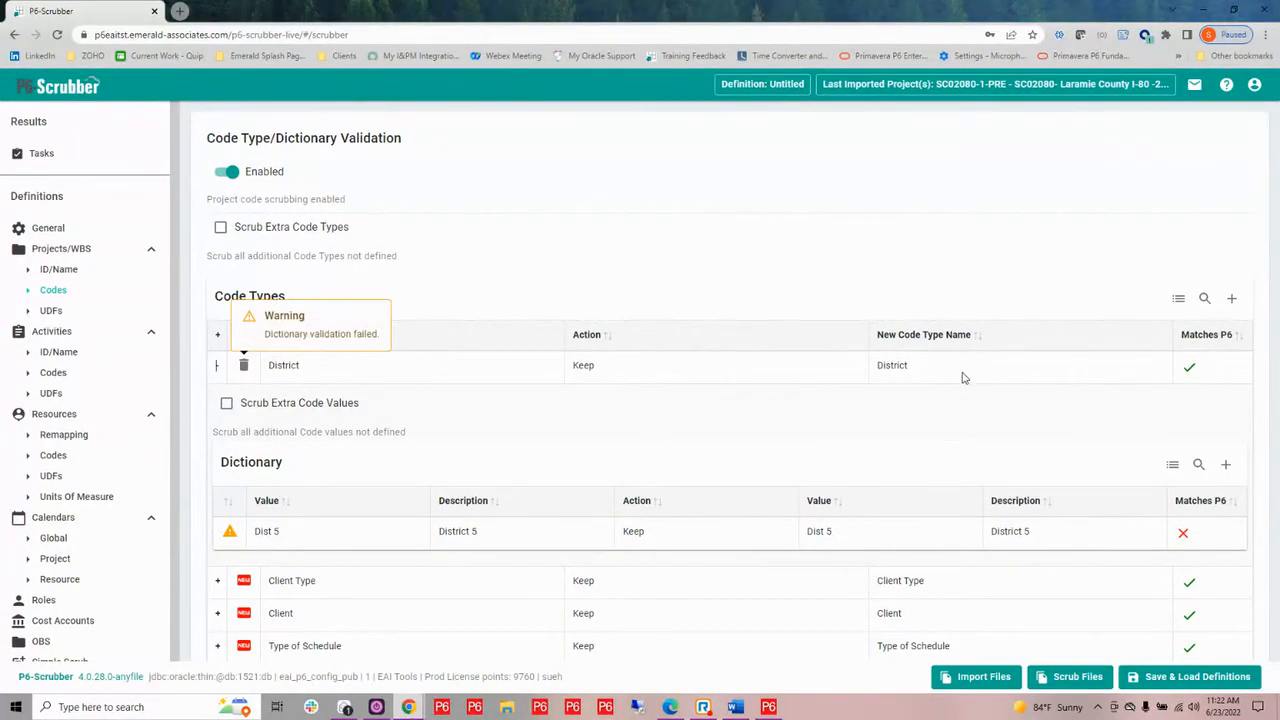
Remap the Dist 5 value to D5 in the District dictionary, and turn on scrubbing of extra project code types
left_click(852, 532)
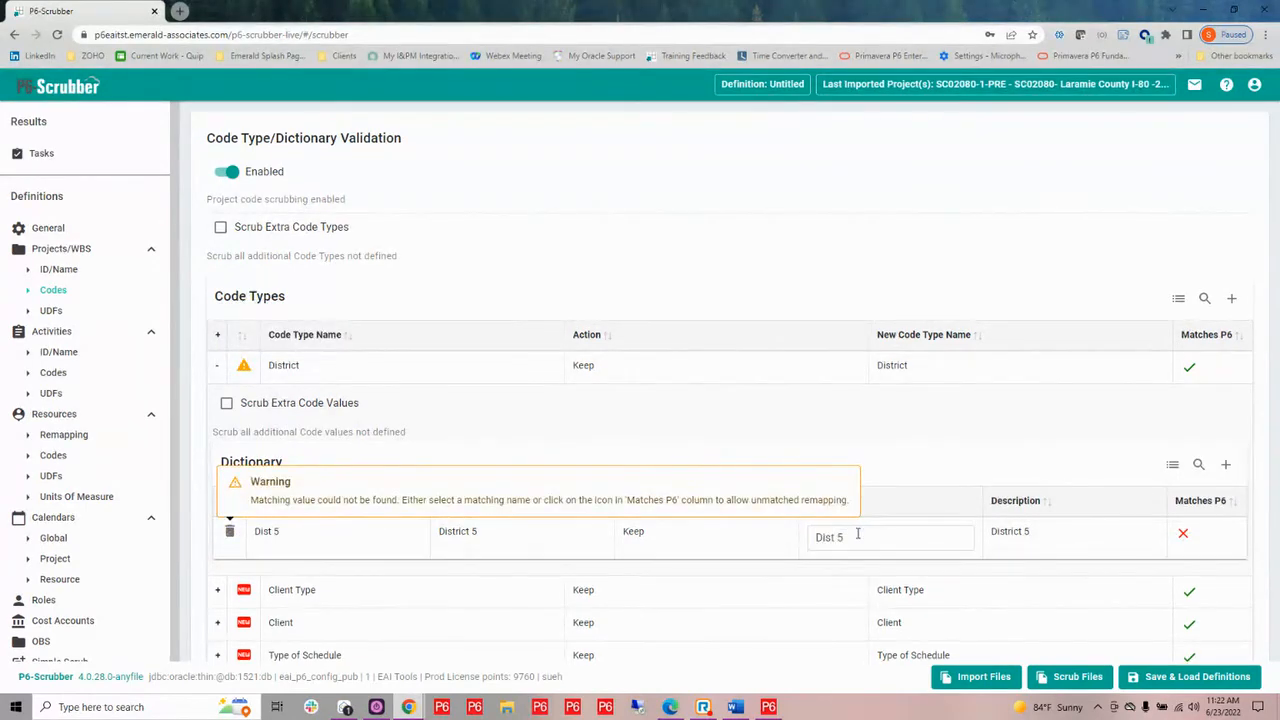
key("ctrl+a")
key("BackSpace")
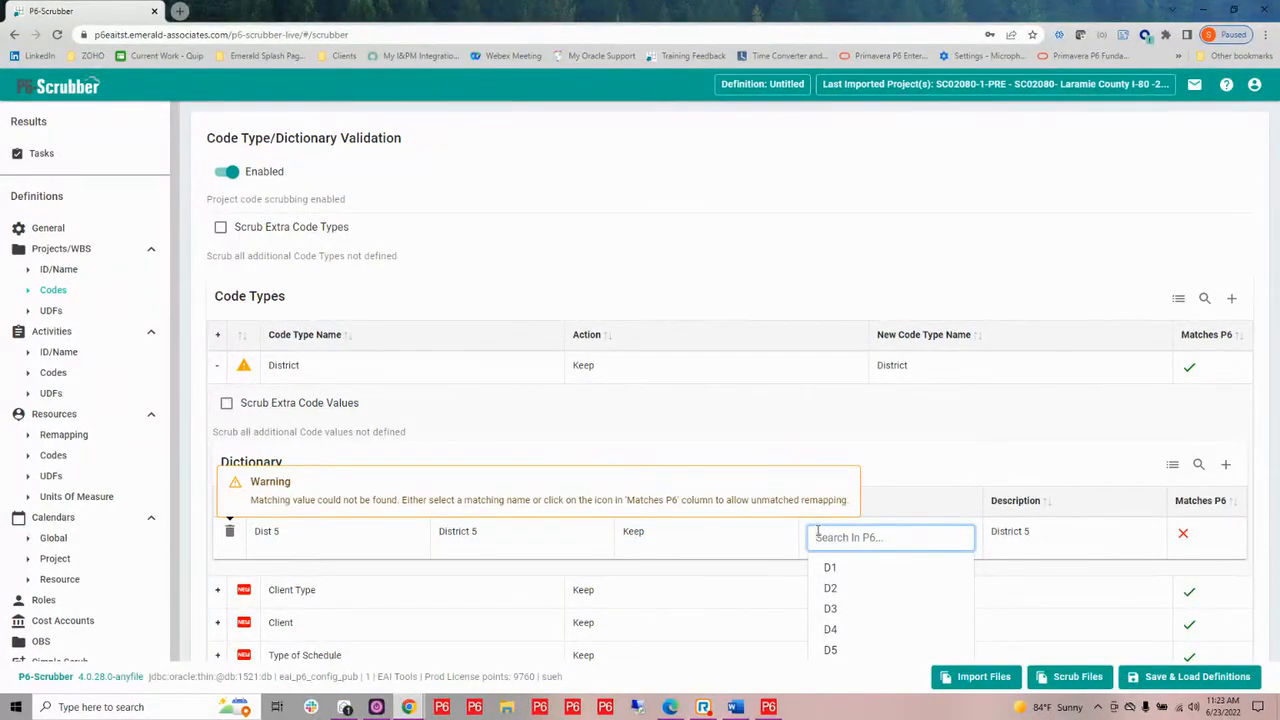
left_click(836, 651)
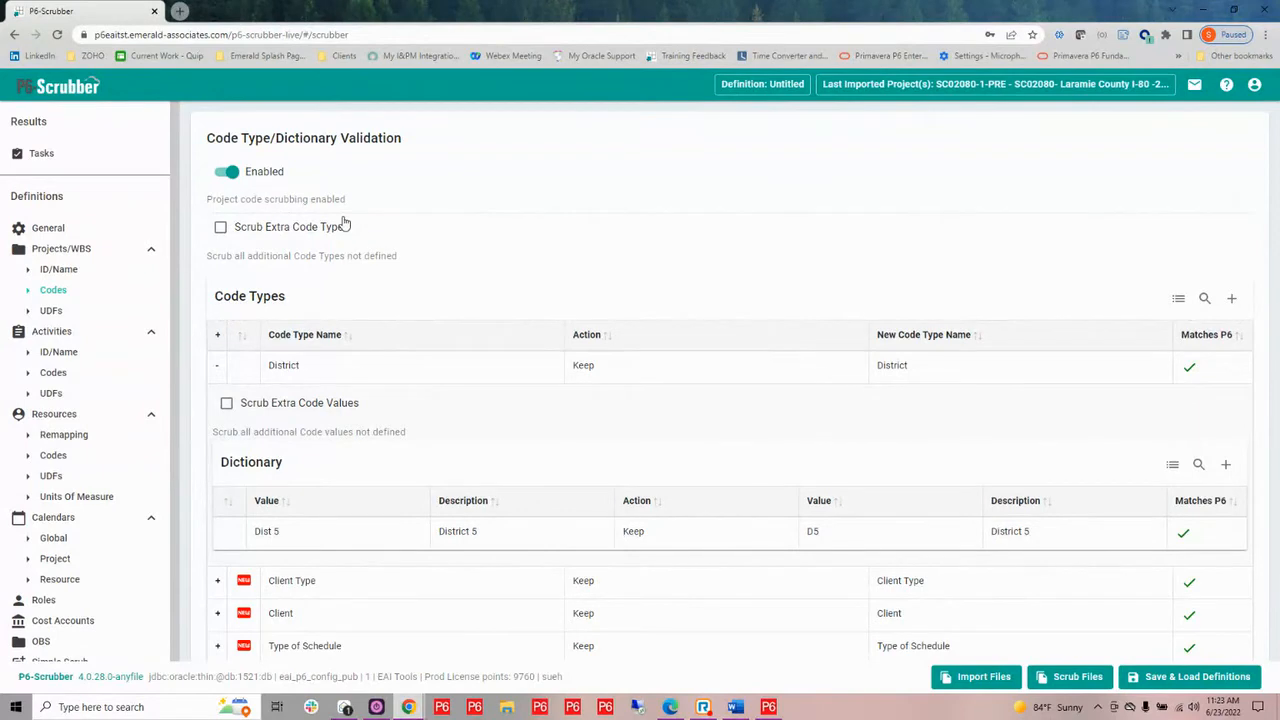
left_click(221, 230)
Enable UDF scrubbing for the Projects/WBS section of the definition
left_click(51, 311)
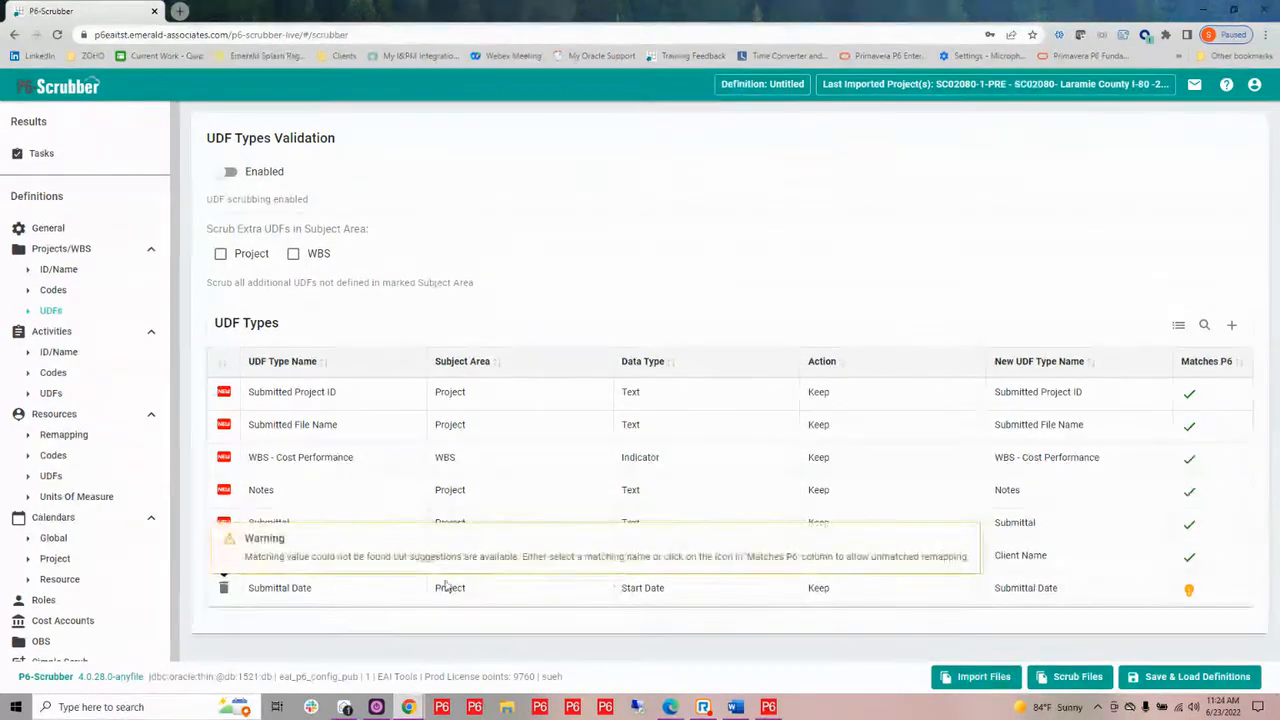
mouse_move(443, 586)
left_click(229, 172)
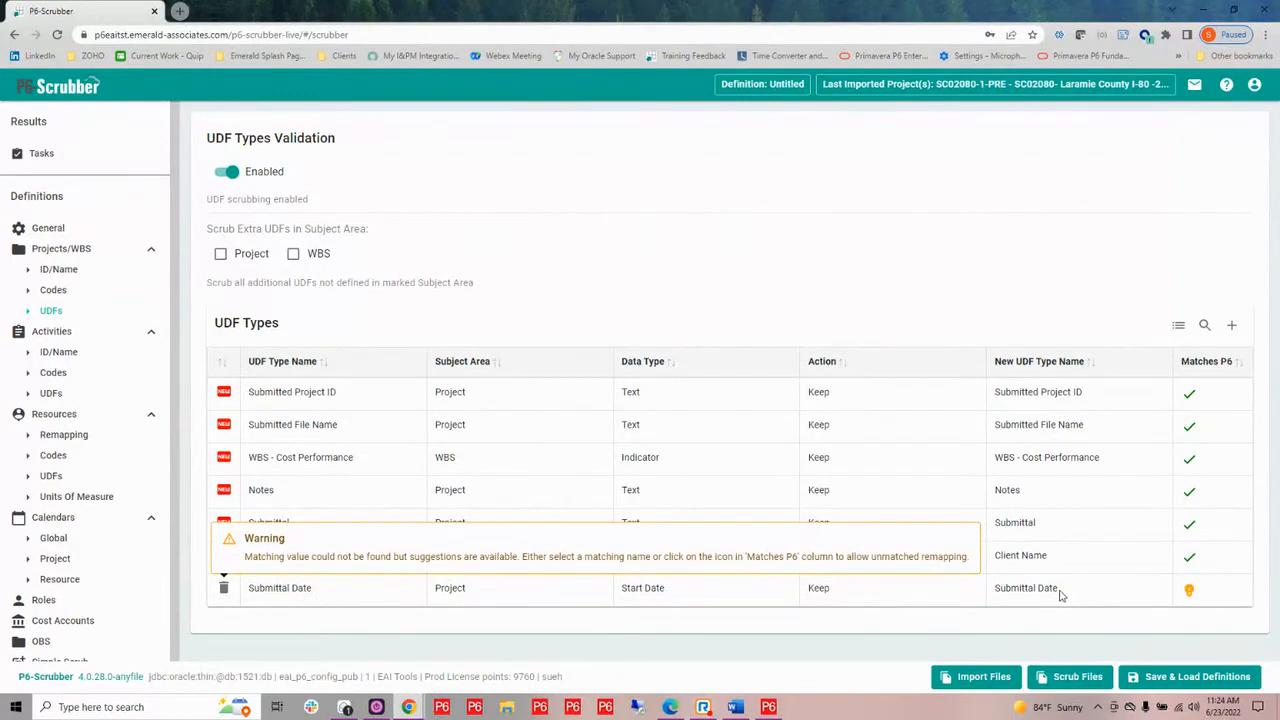
Set the action to Scrub for the Submitted Project ID, Submitted File Name and WBS - Cost Performance UDFs
left_click(823, 401)
left_click(826, 401)
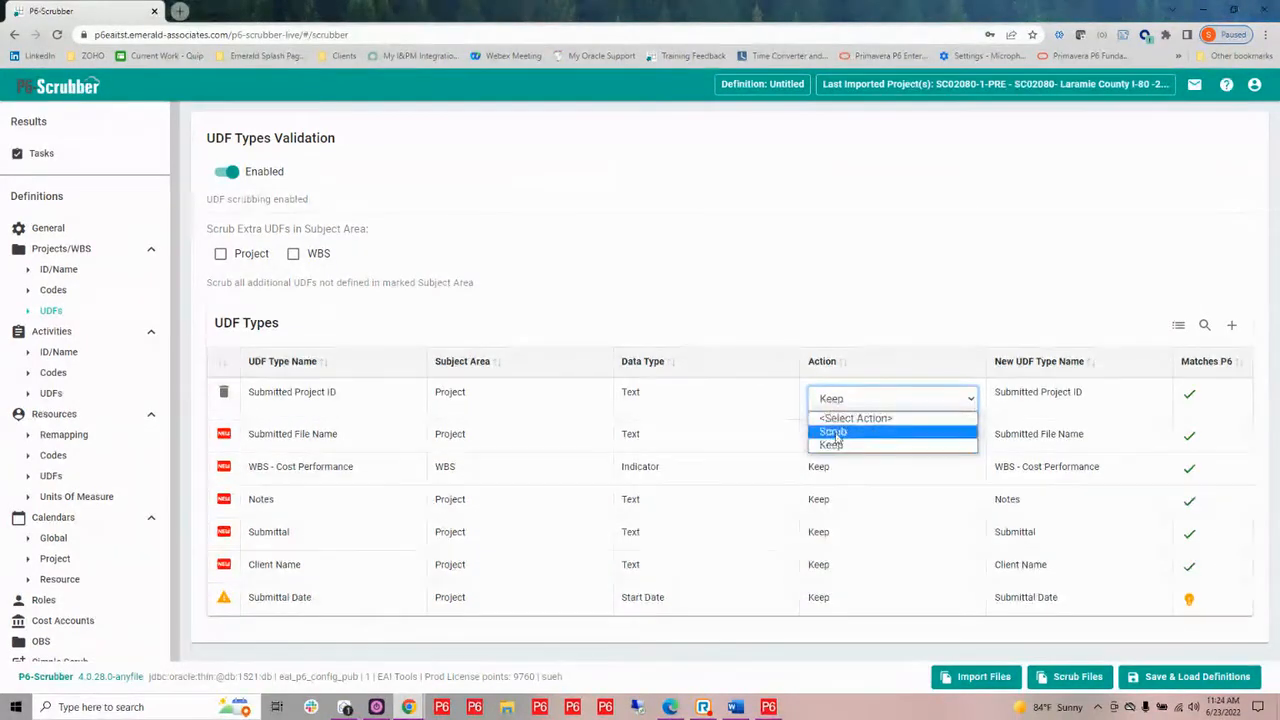
left_click(836, 440)
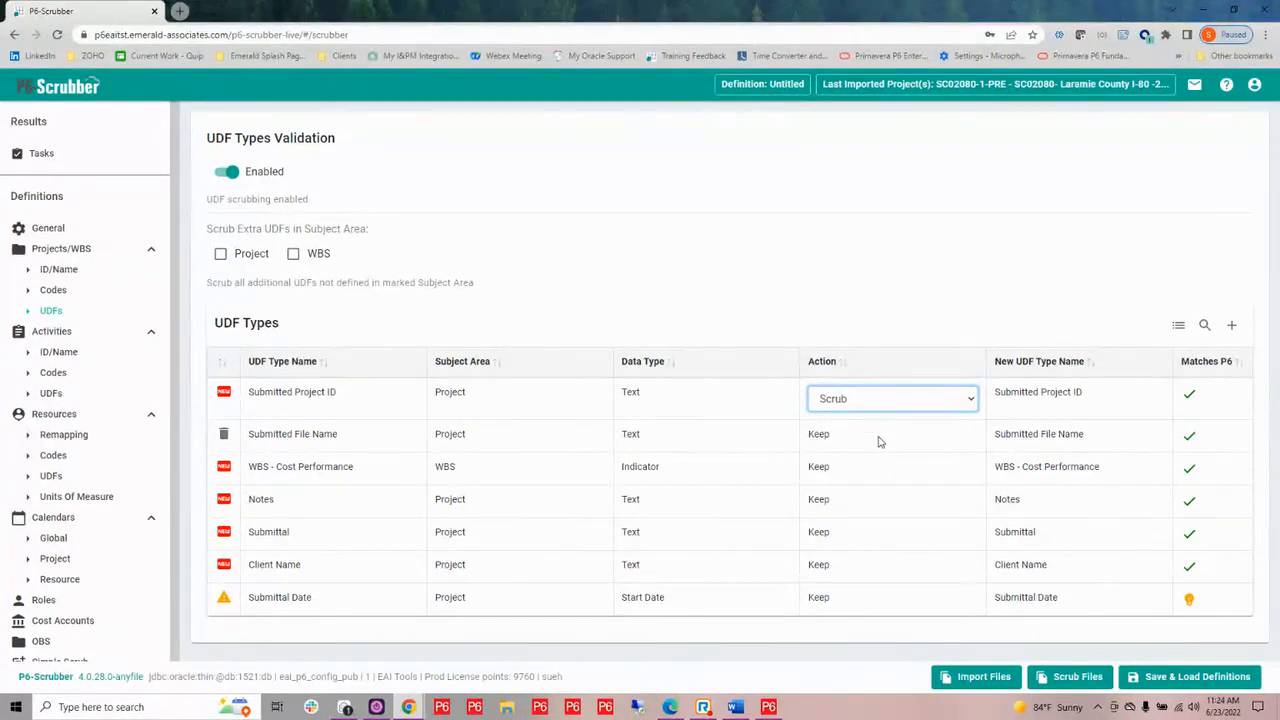
left_click(878, 440)
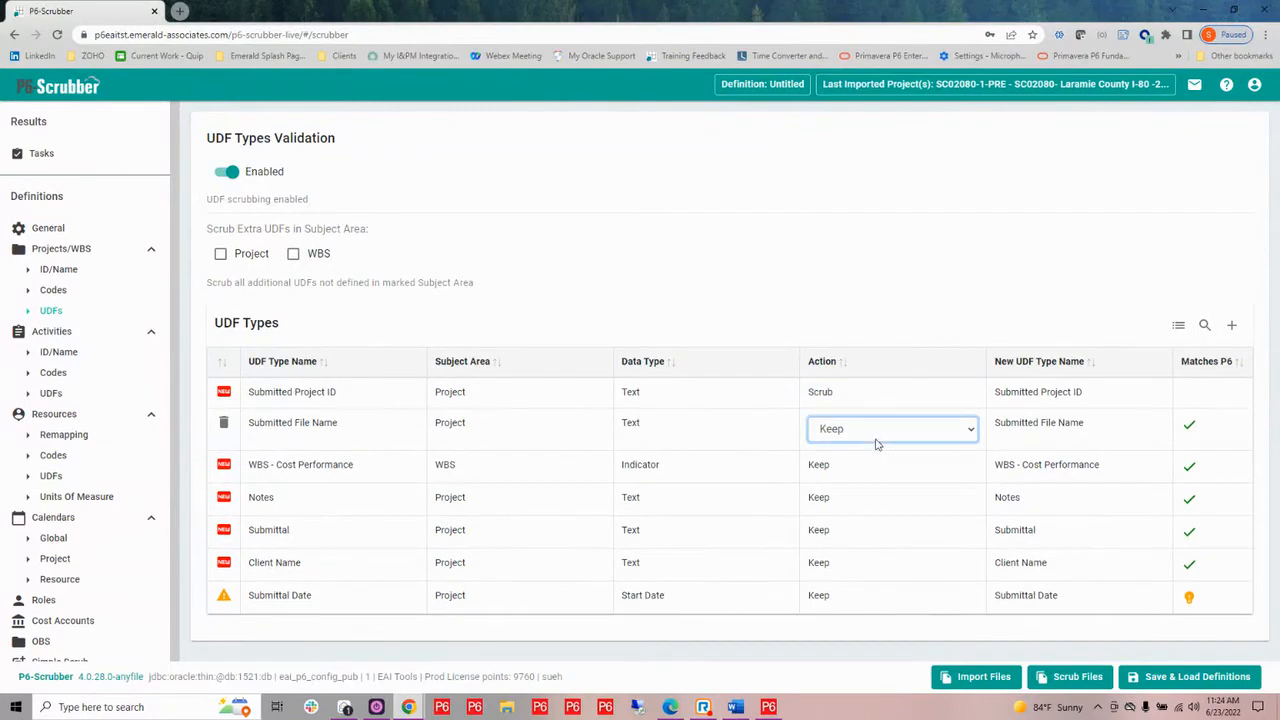
left_click(860, 440)
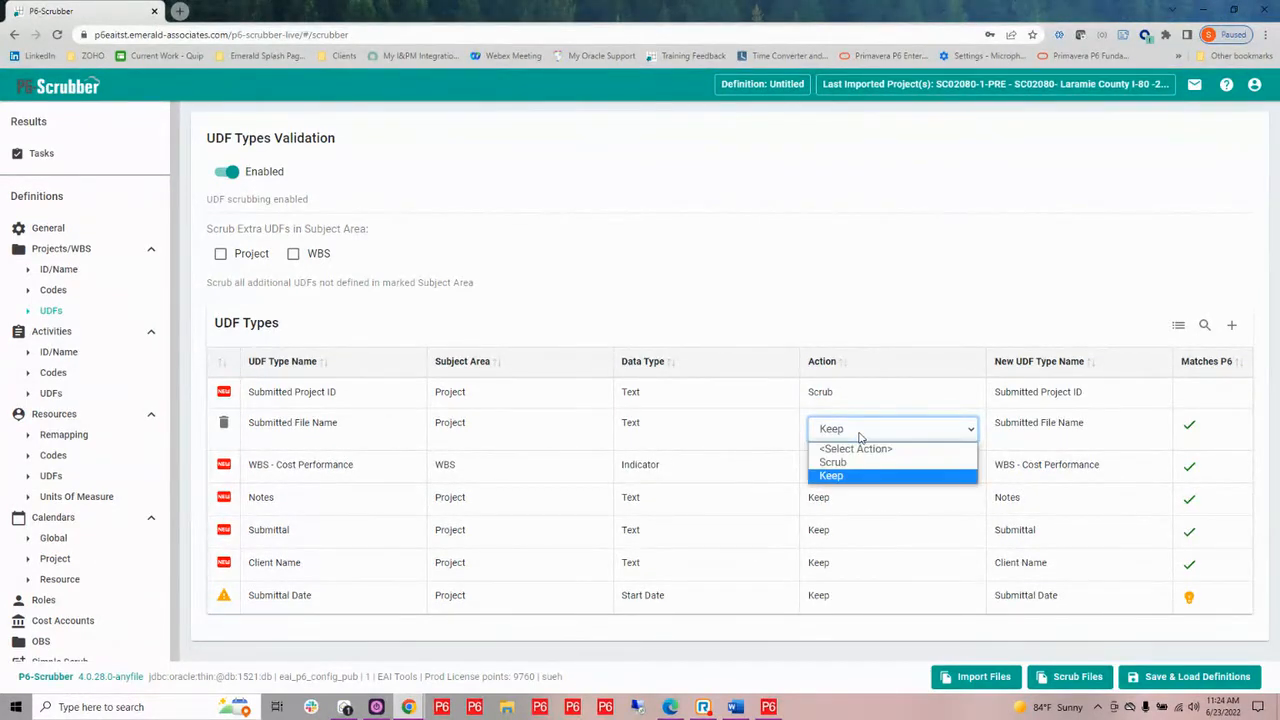
left_click(855, 461)
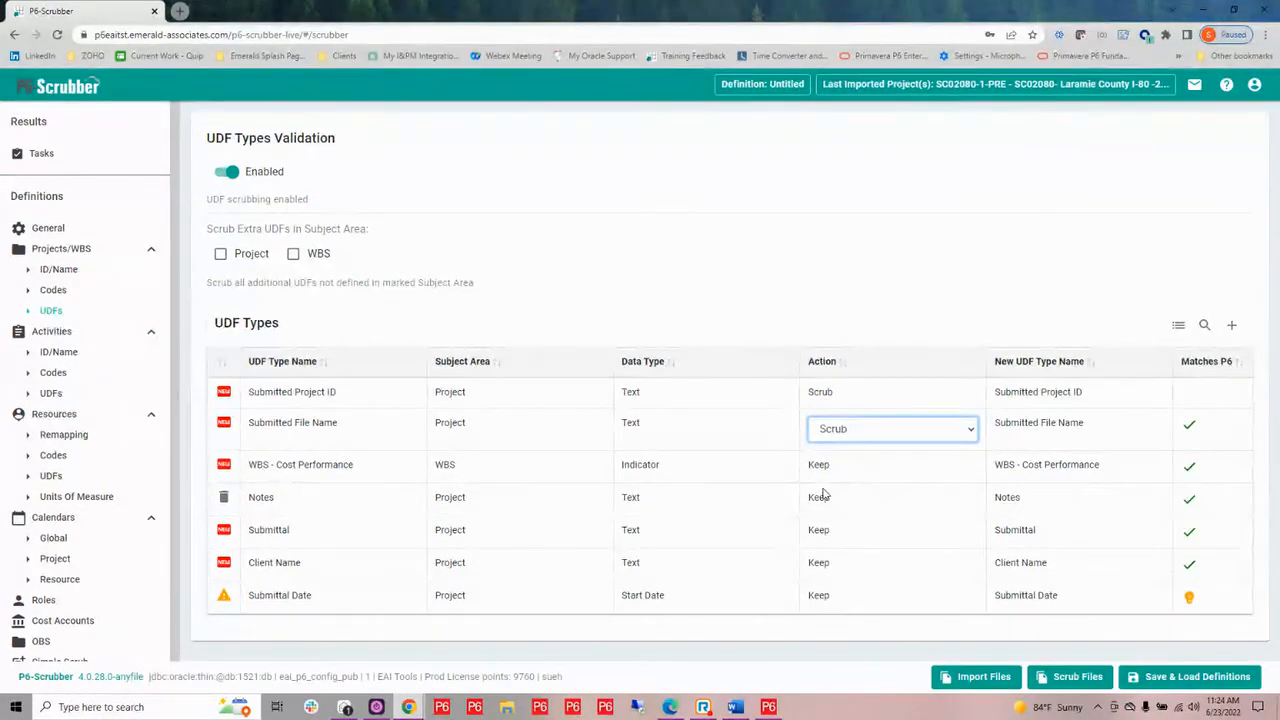
left_click(818, 470)
left_click(845, 466)
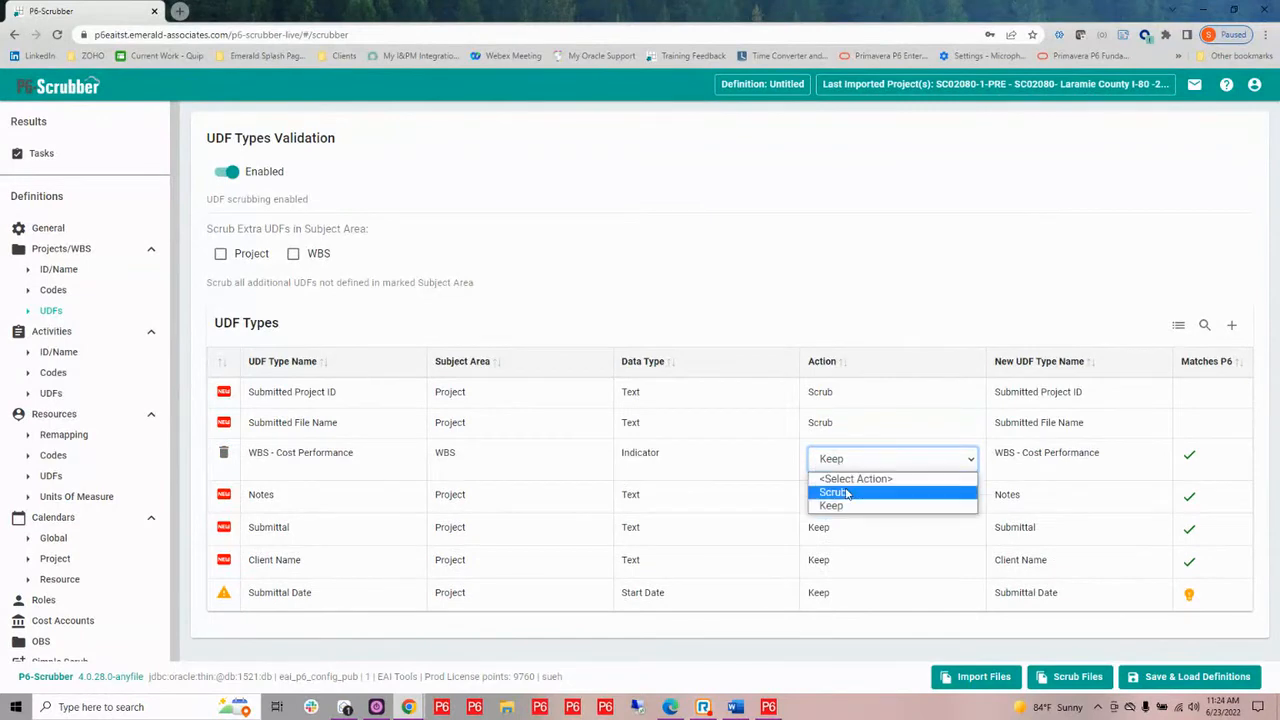
left_click(844, 492)
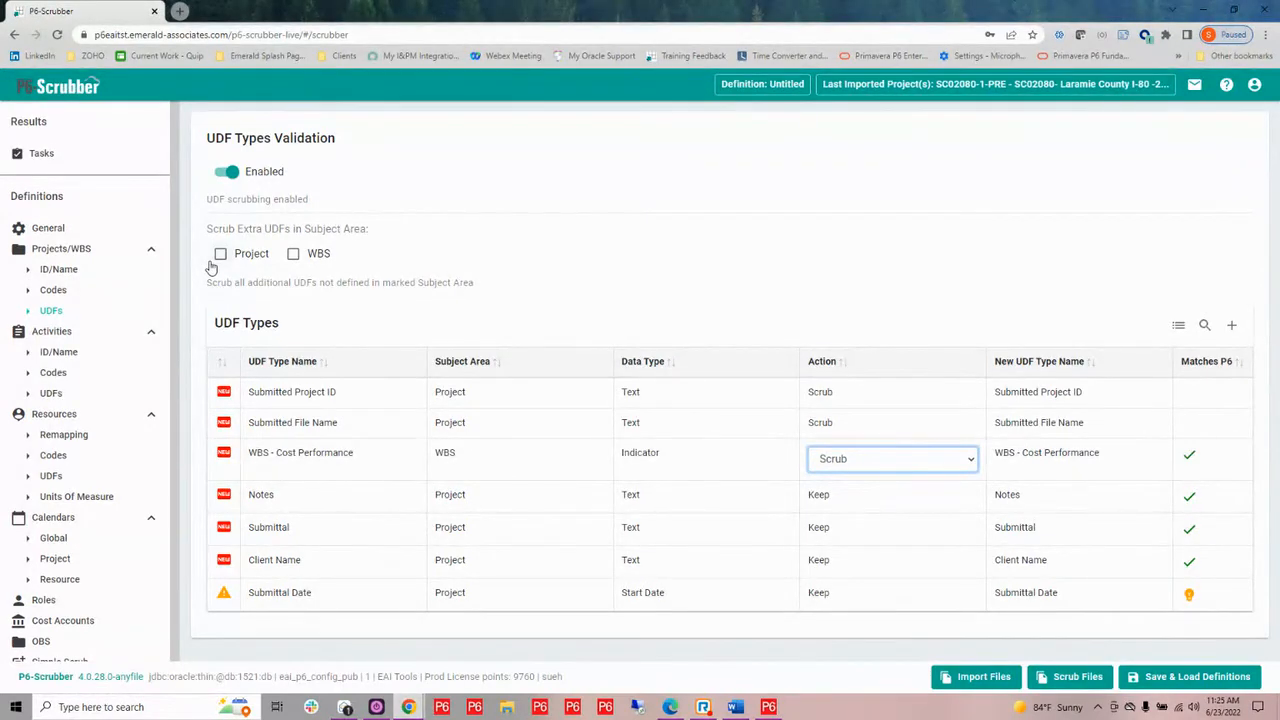
Turn on scrubbing of extra UDFs in the WBS subject area
left_click(294, 258)
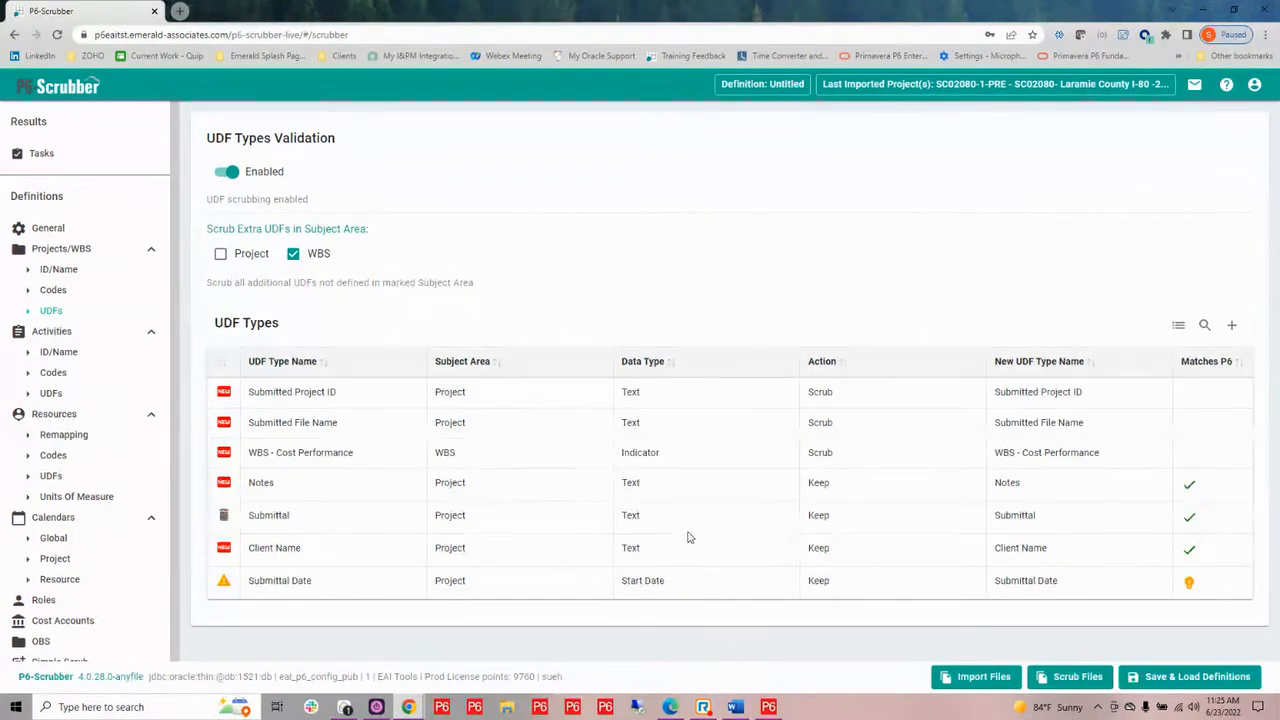
mouse_move(1054, 585)
mouse_move(703, 707)
mouse_move(679, 677)
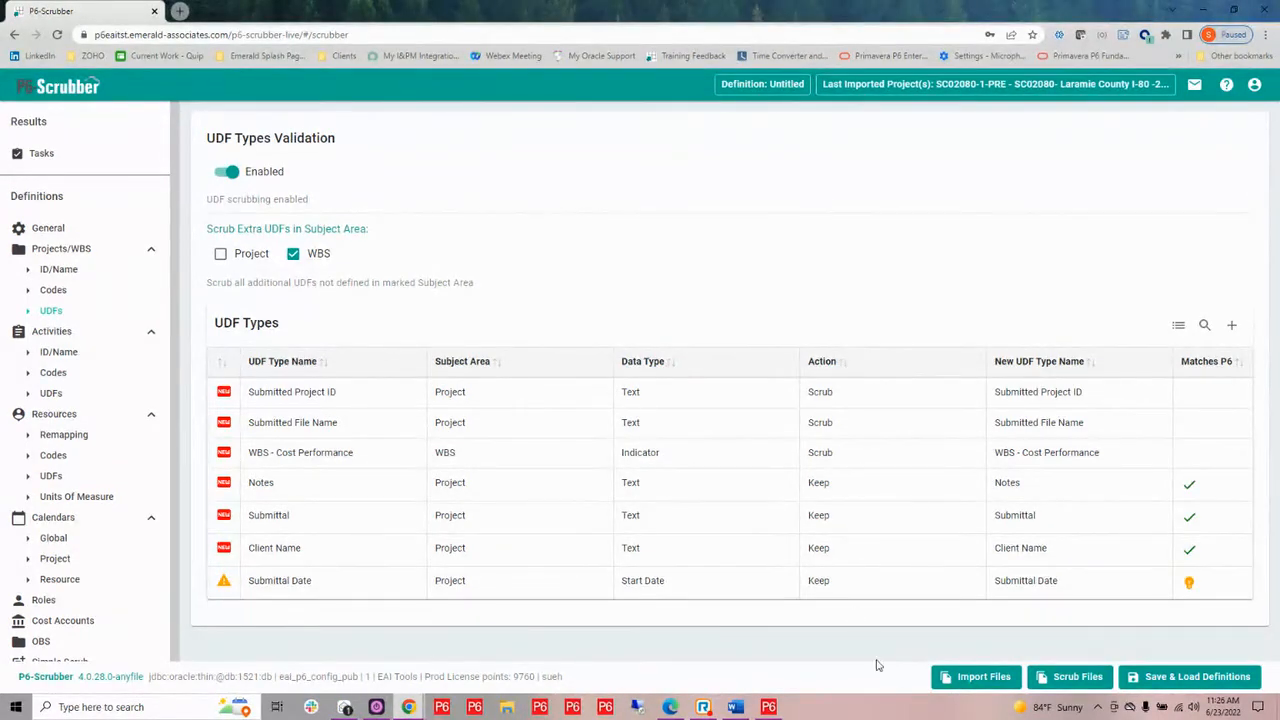
Remap the Submittal Date project UDF to the existing P6 name SCR-Submittal Date
mouse_move(1190, 584)
left_click(1065, 581)
left_click_drag(1082, 586, 963, 597)
type("su")
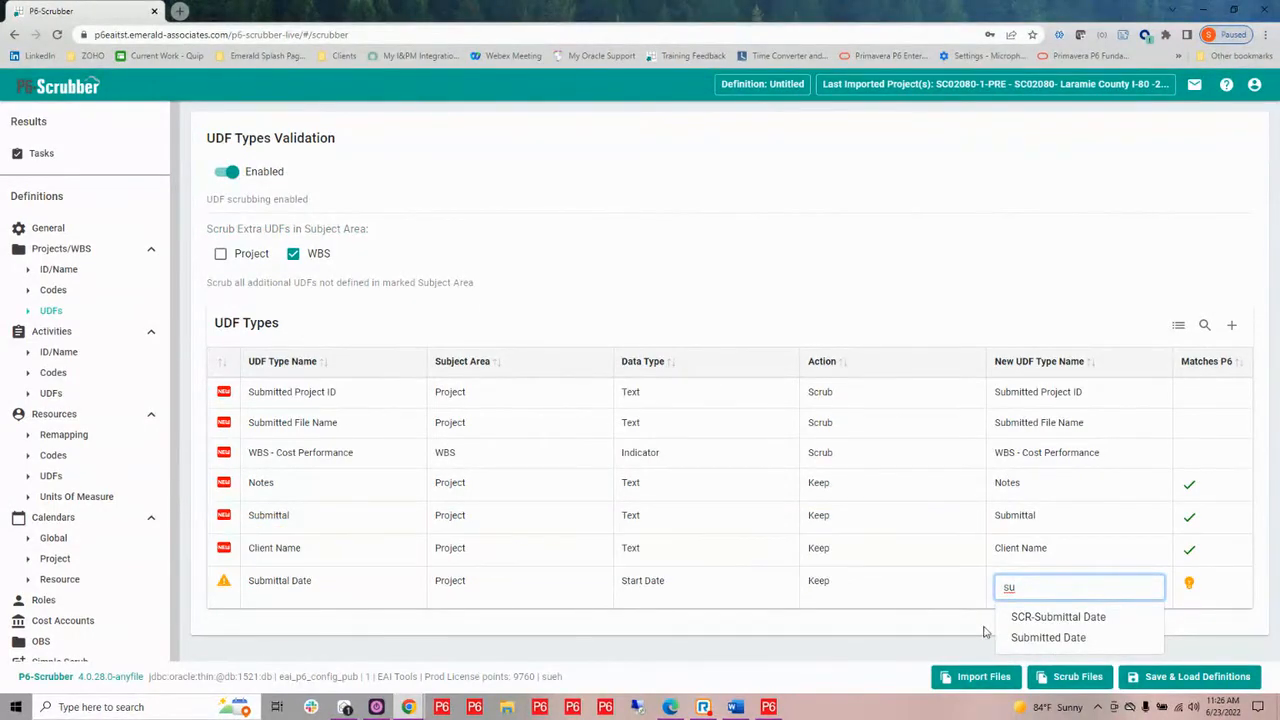
left_click(1049, 622)
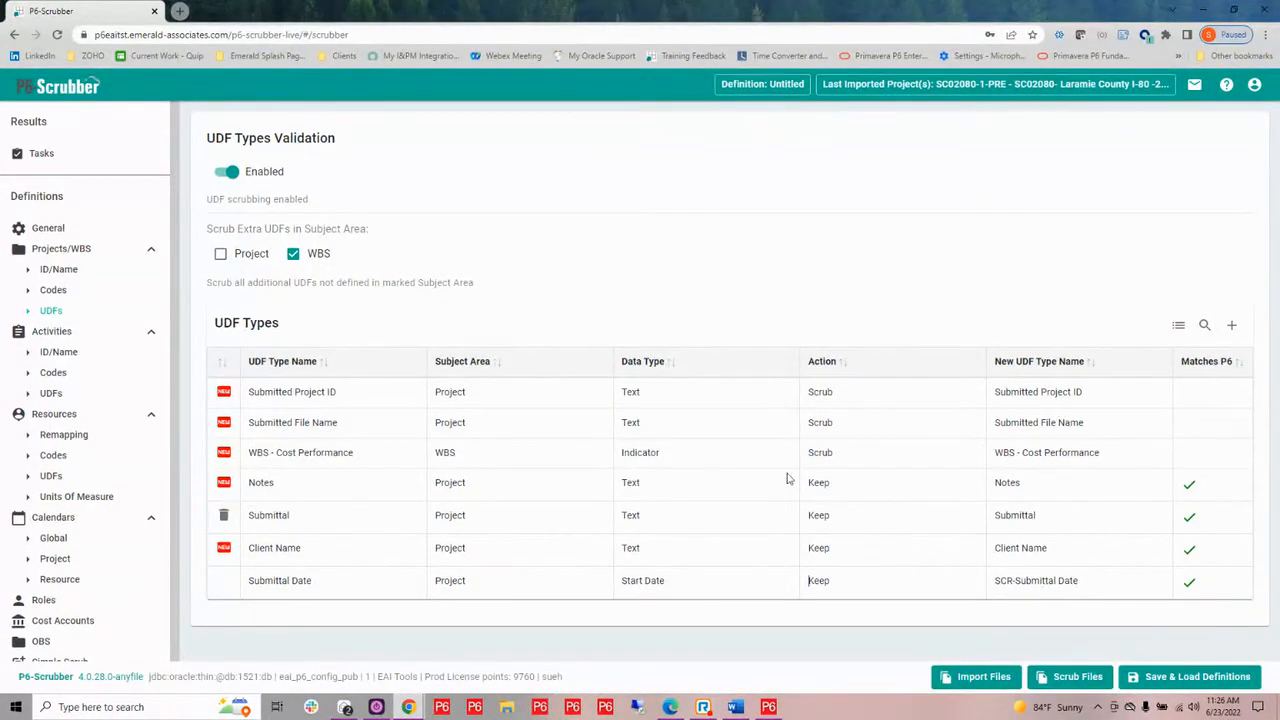
Enable activity code scrubbing and acknowledge the unmatched Mitigations code type so it is allowed through
left_click(54, 373)
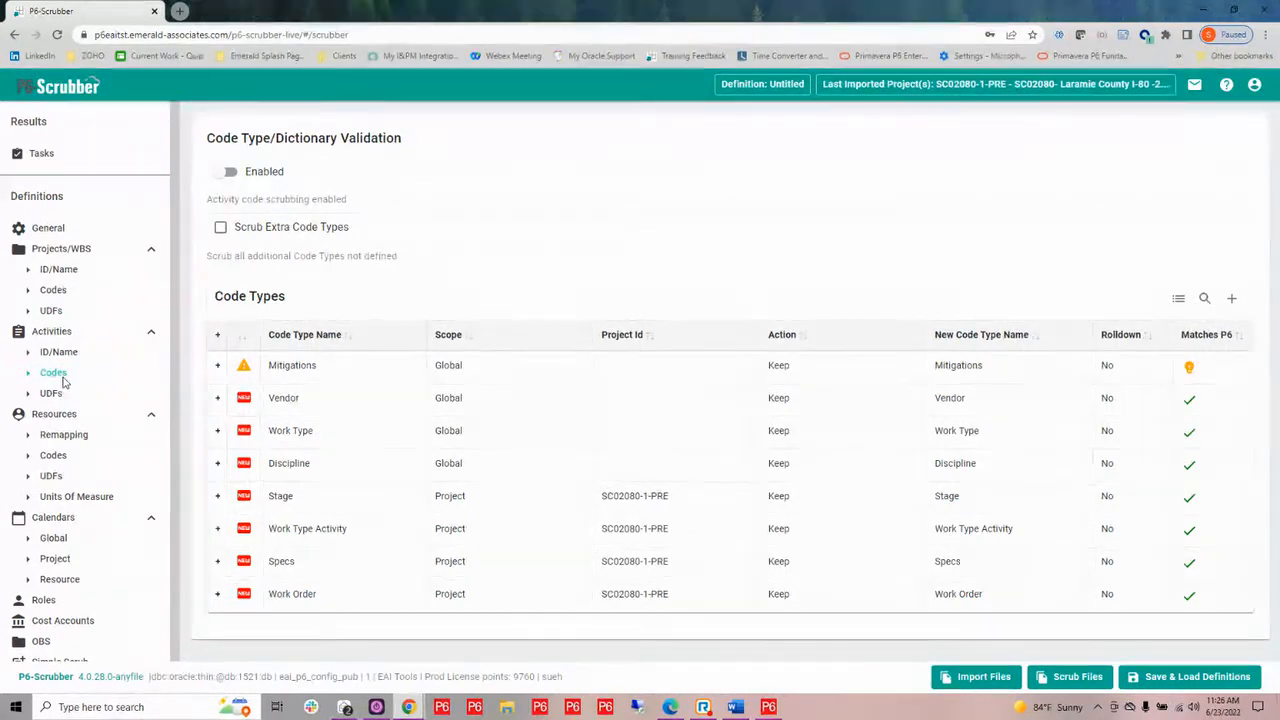
left_click(221, 174)
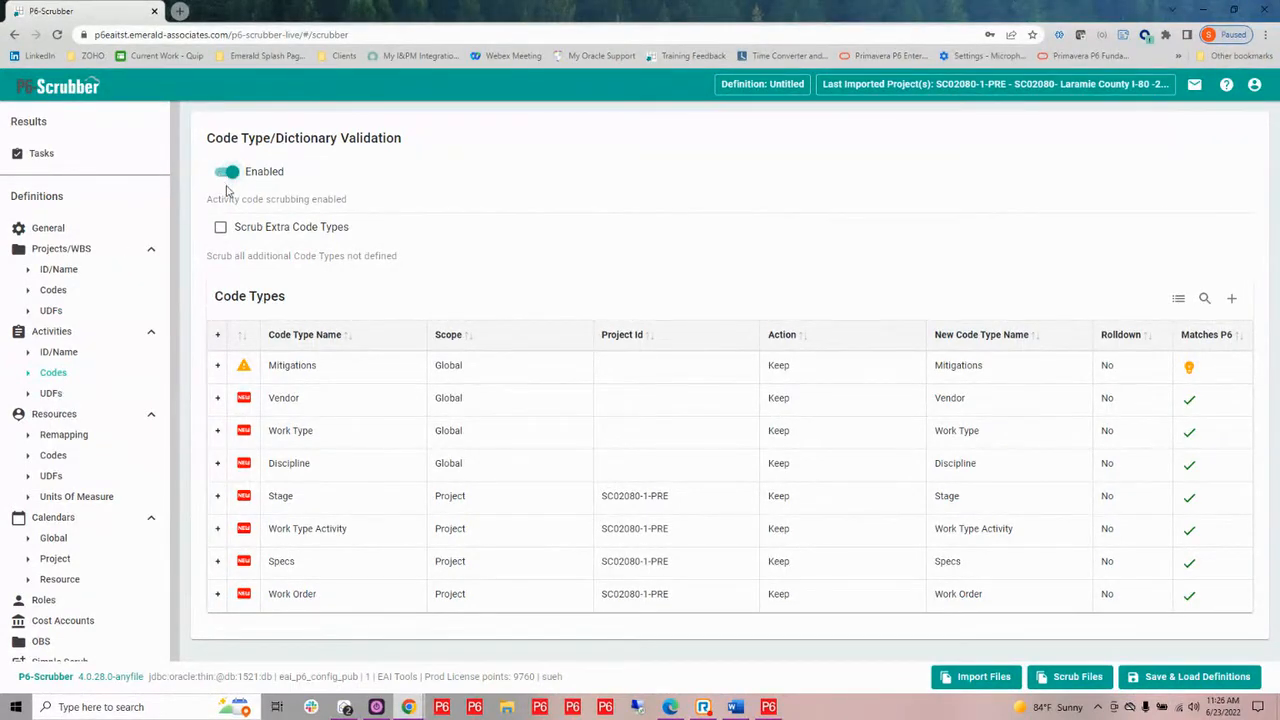
mouse_move(1188, 372)
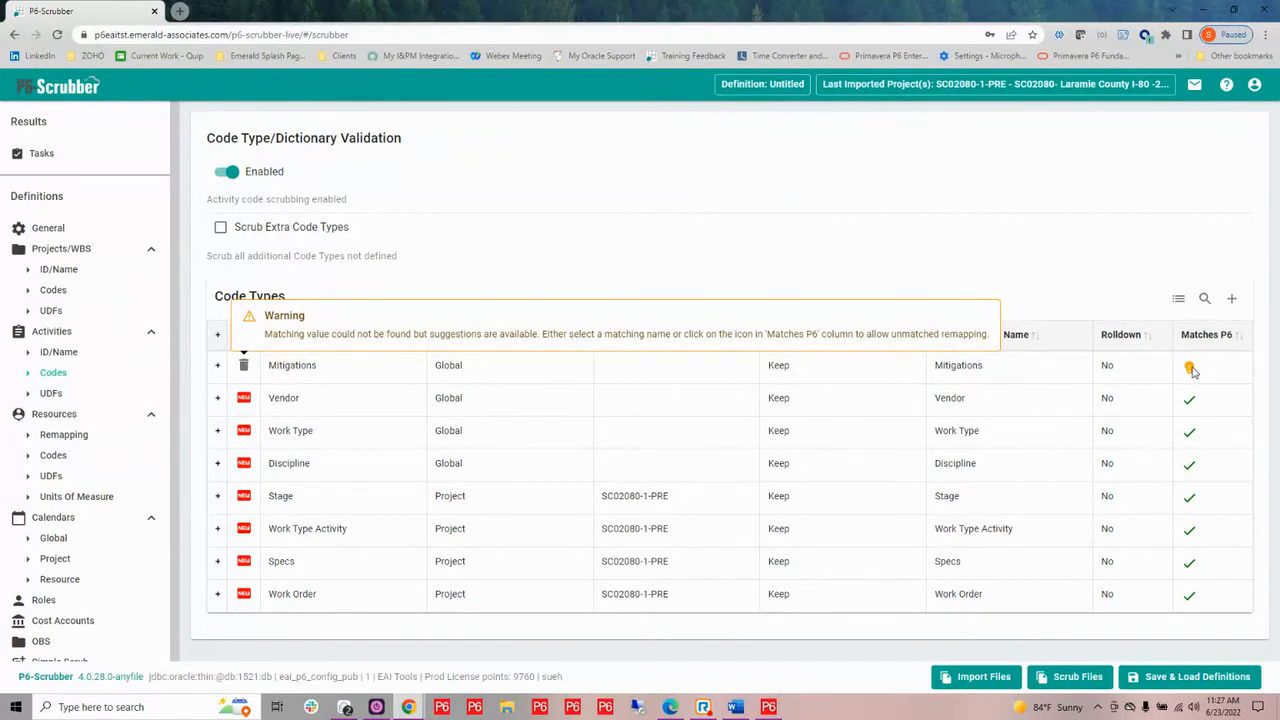
left_click(1190, 371)
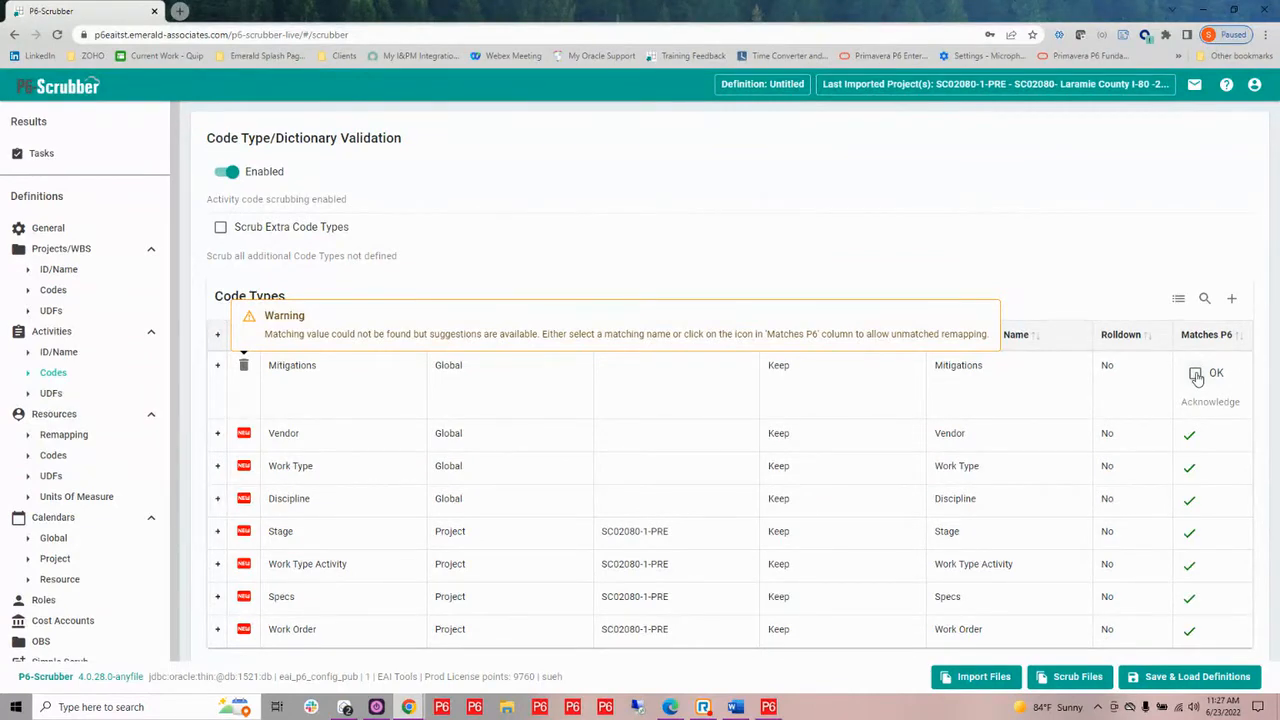
left_click(1196, 375)
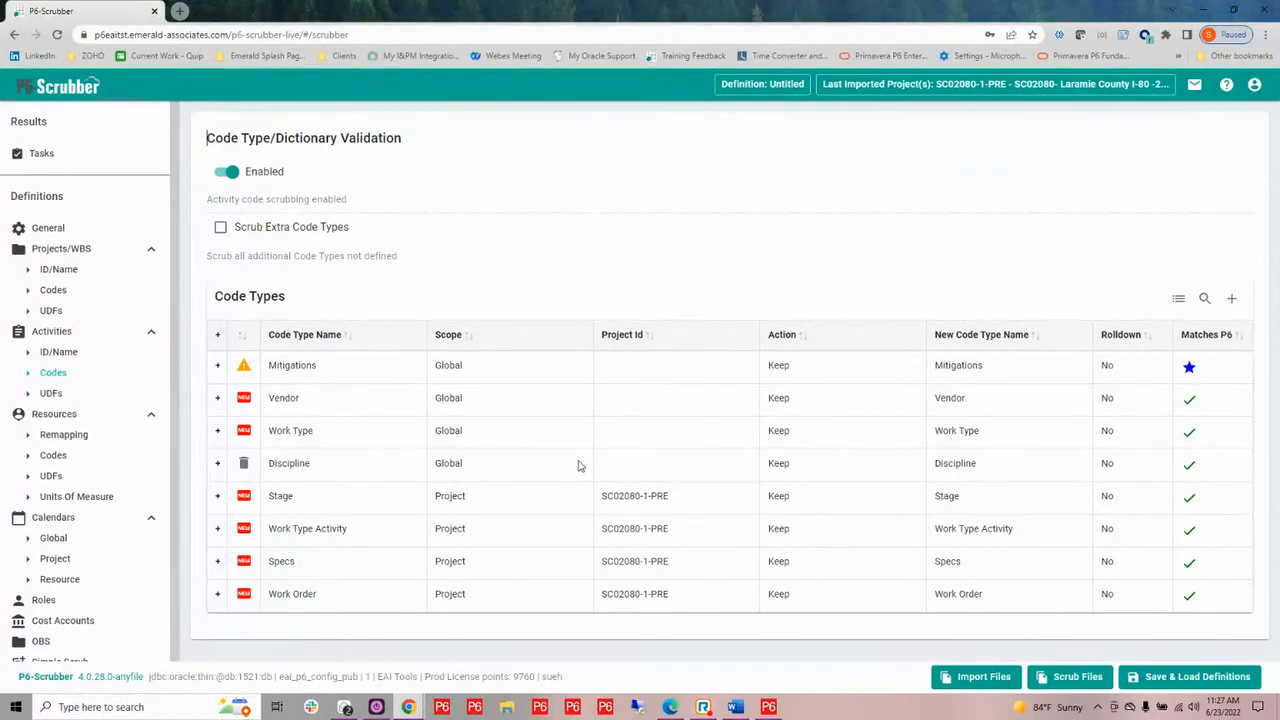
Set Rolldown to Yes for the global Work Type activity code
left_click(1107, 431)
left_click(627, 466)
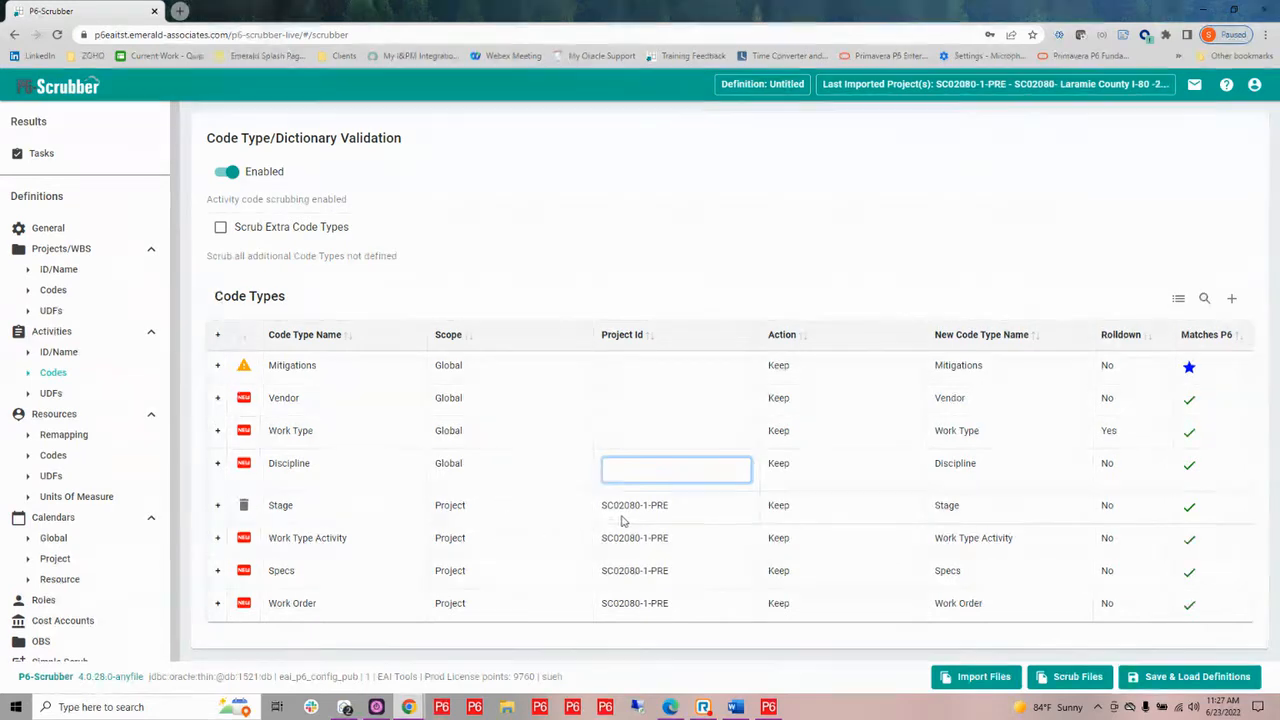
left_click(502, 477)
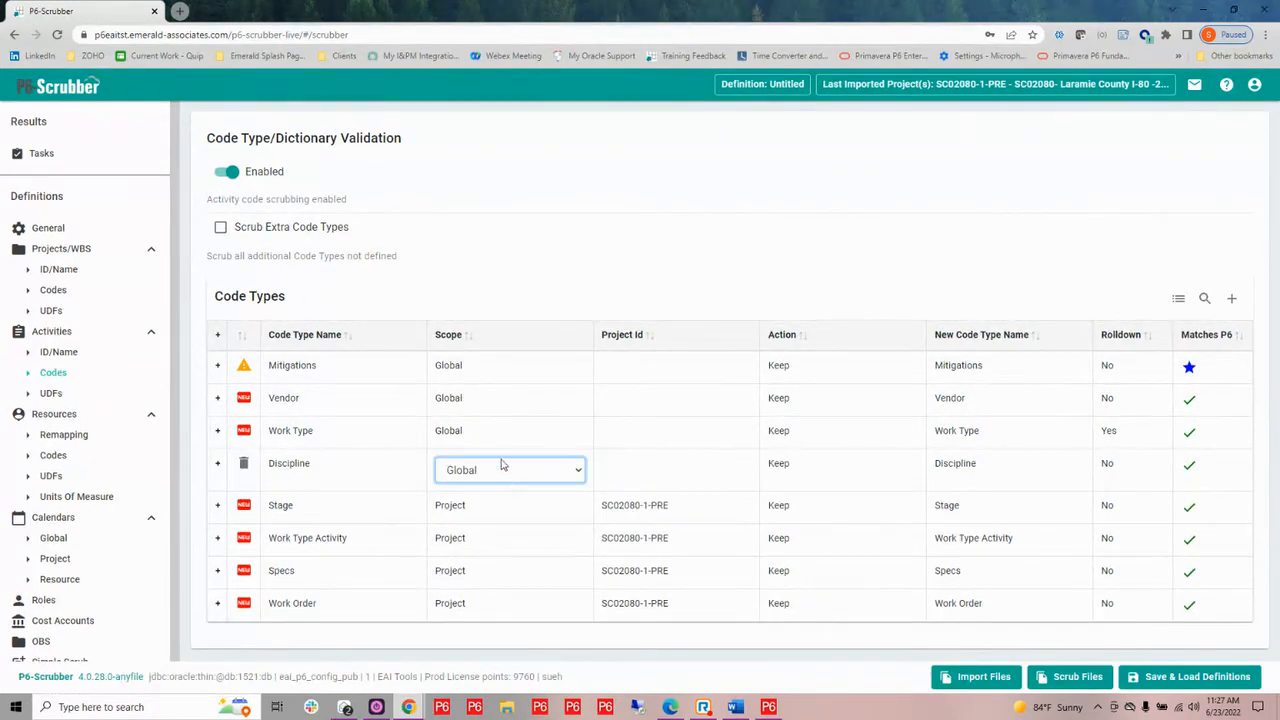
left_click(506, 442)
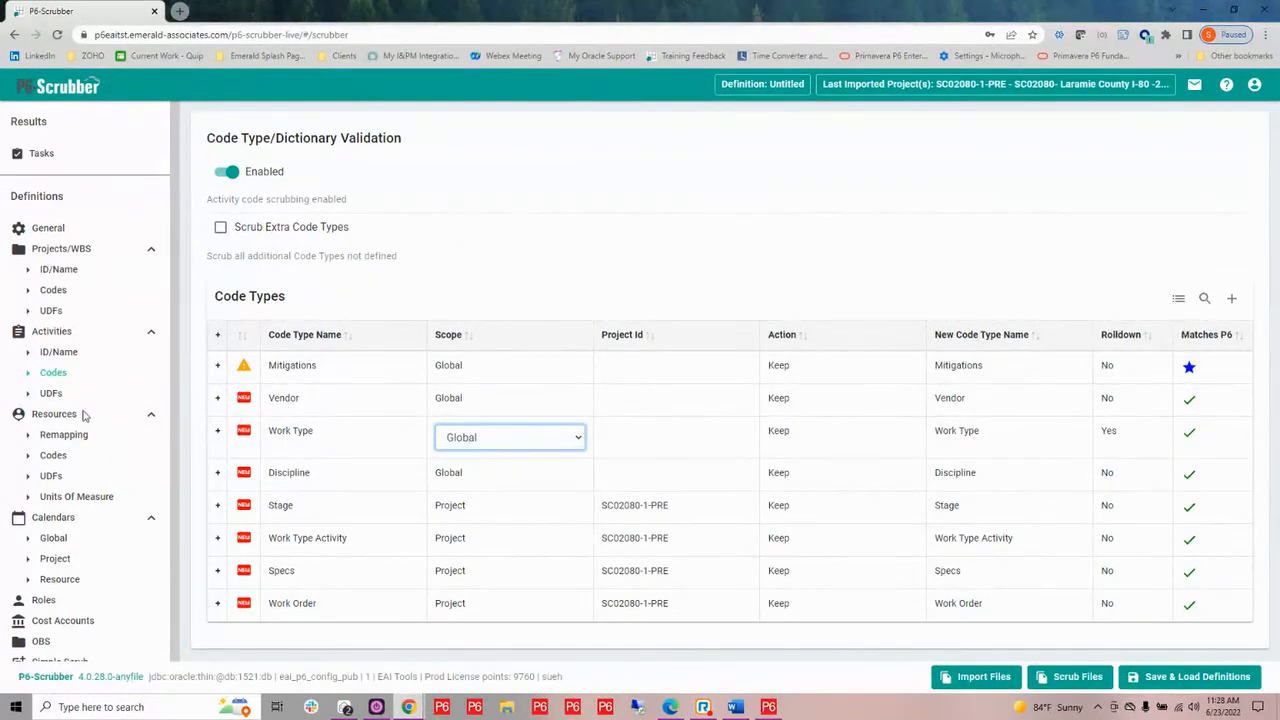
Enable UDF scrubbing for the Activities section of the definition
left_click(48, 394)
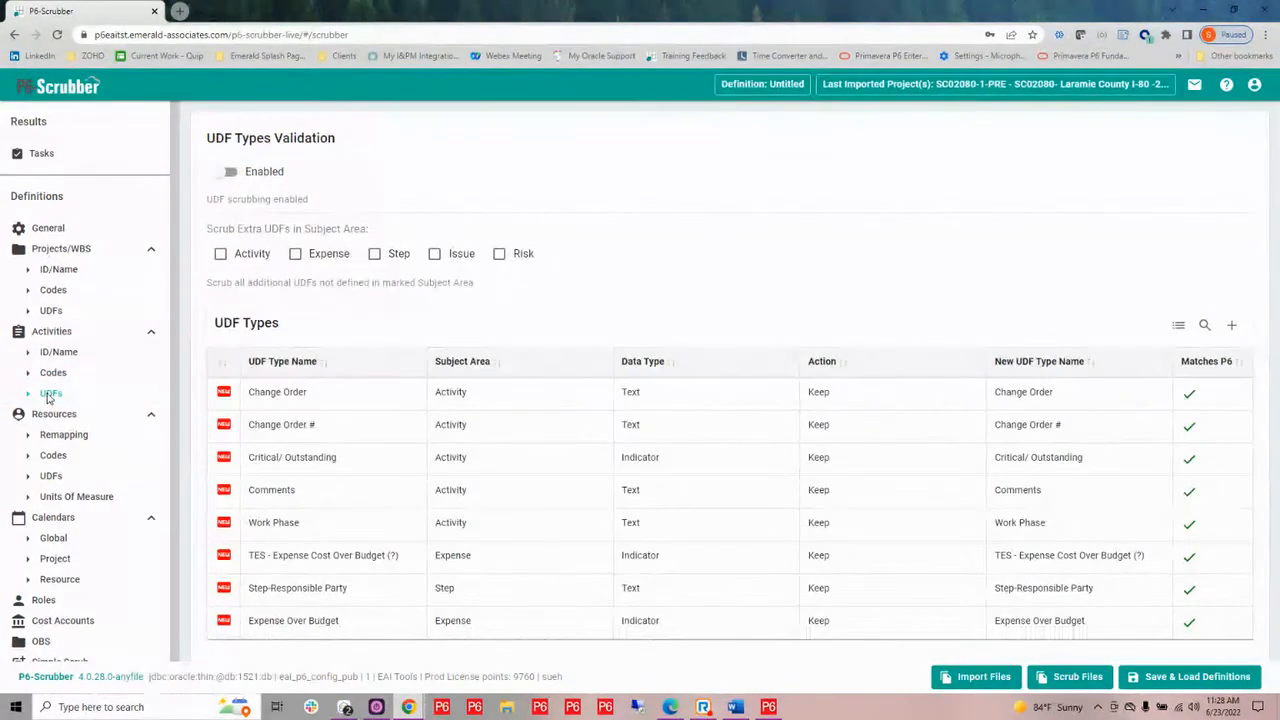
left_click(224, 173)
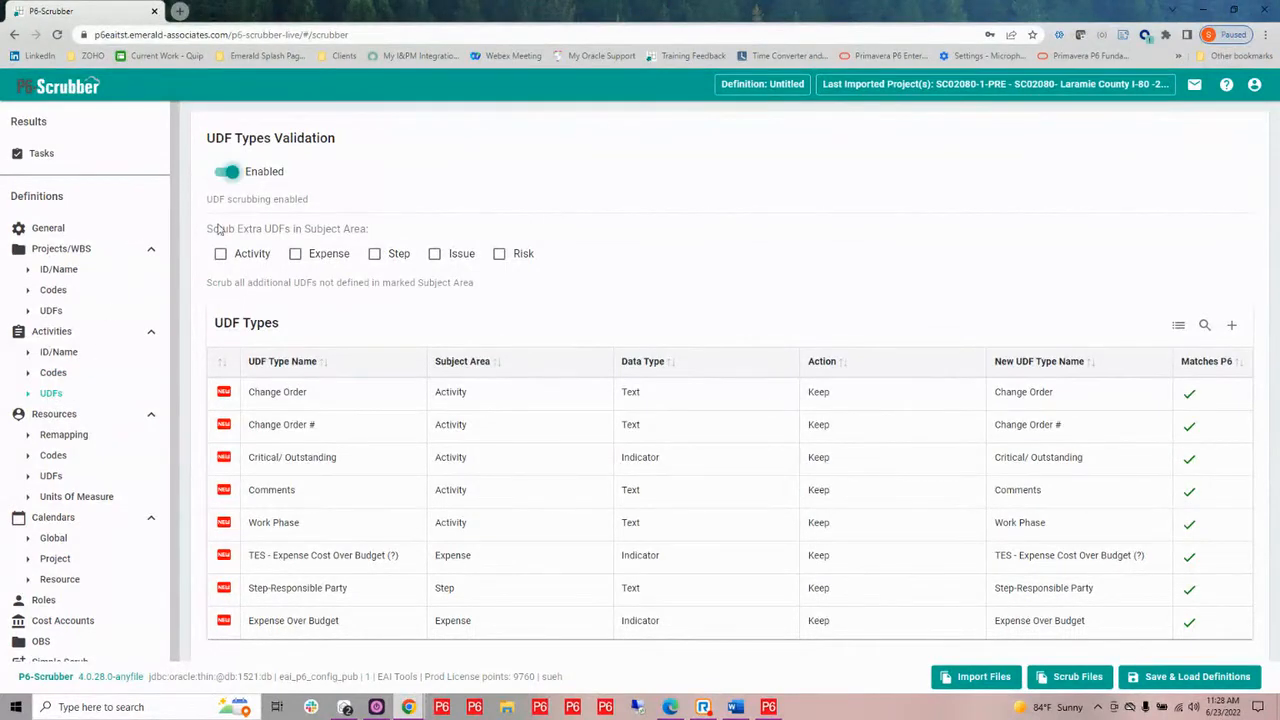
Enable resource remapping and select Scrubber testing resource parent change as the default parent resource
left_click(64, 436)
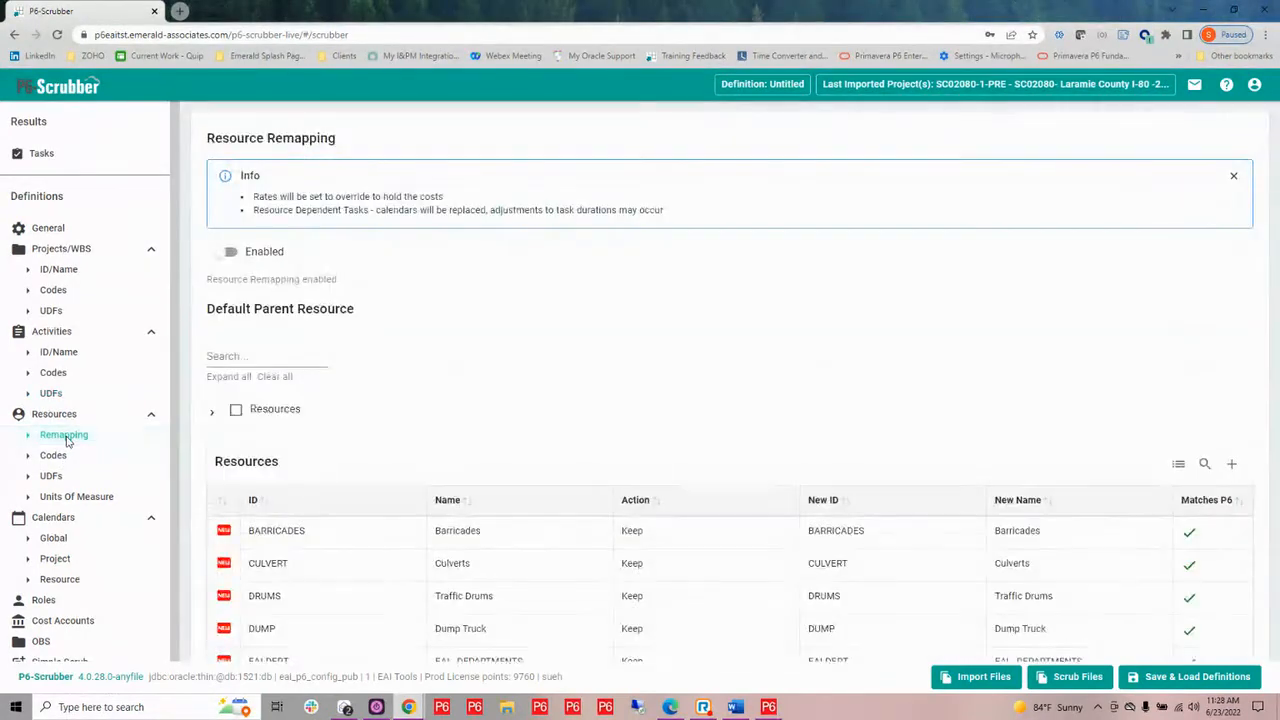
left_click(226, 253)
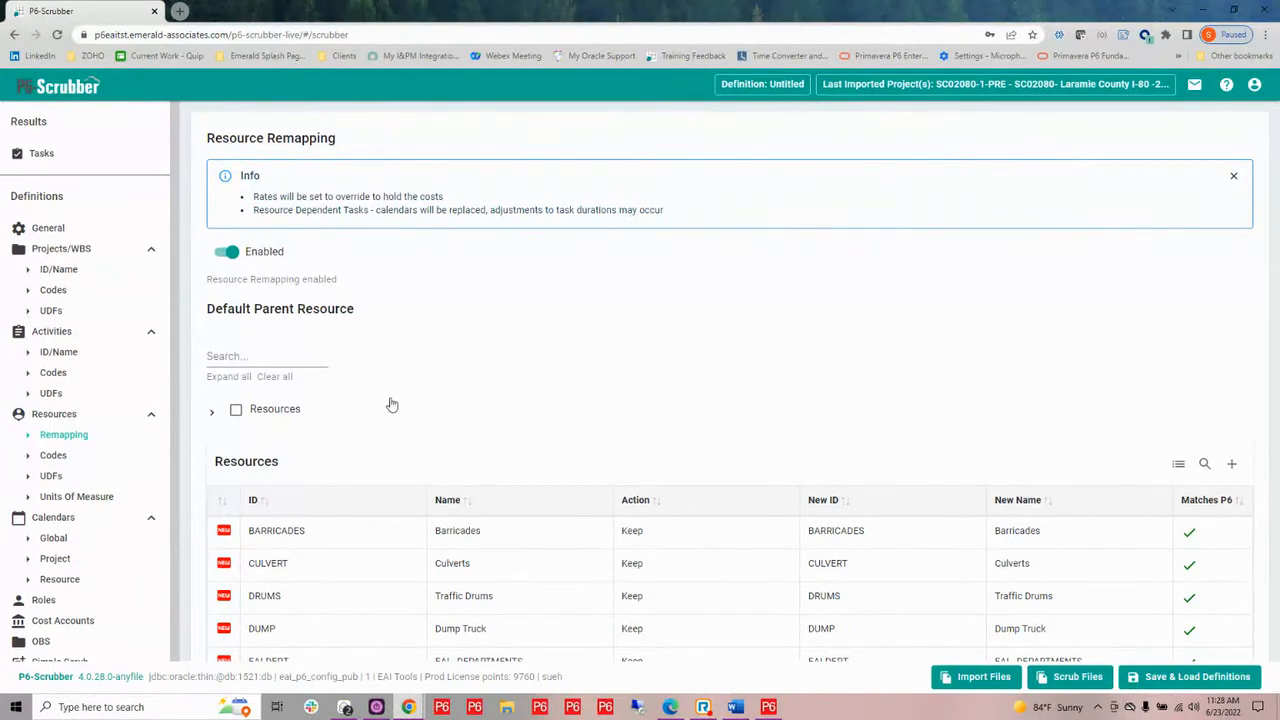
left_click(213, 418)
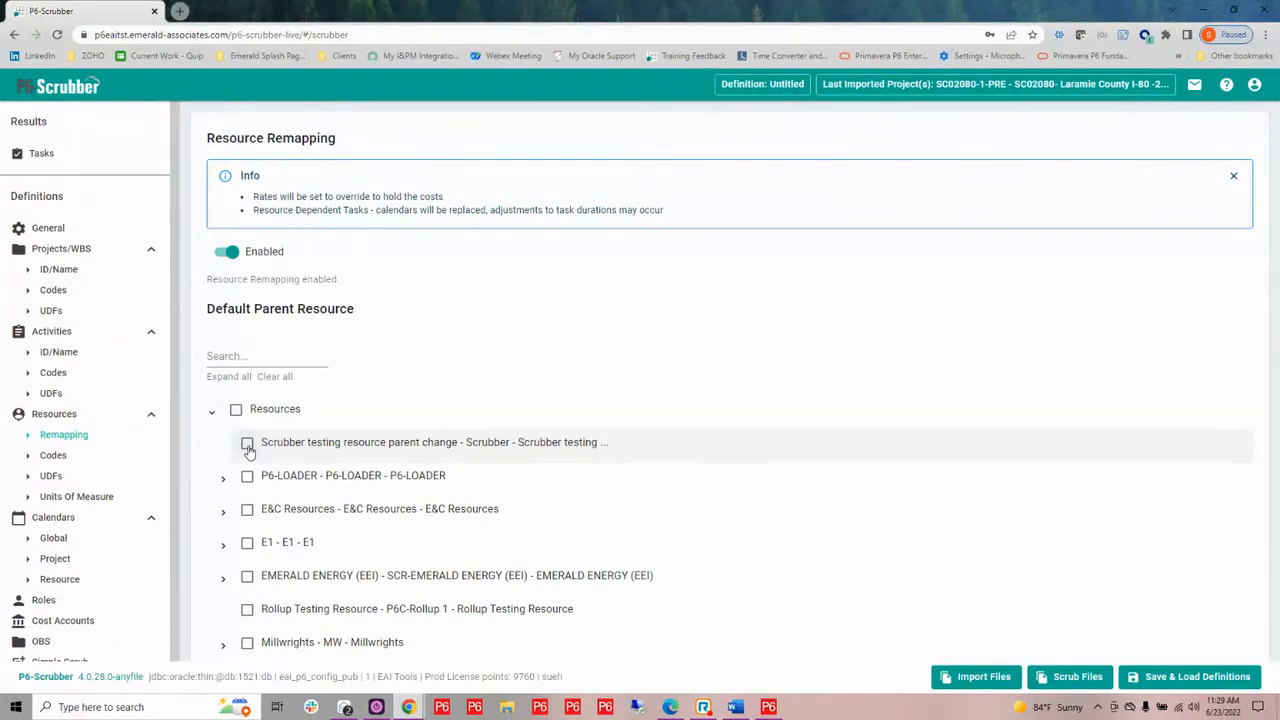
left_click(247, 444)
left_click(212, 416)
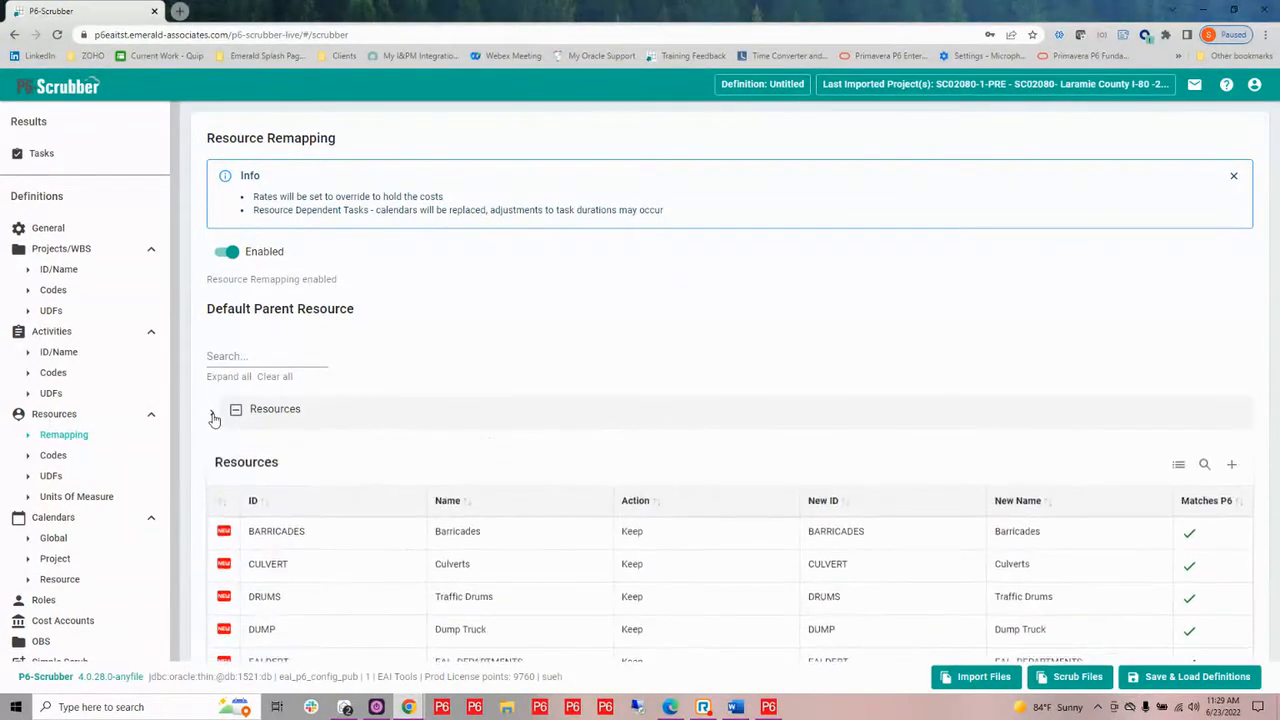
Look at the P6 names suggested for the new ID of the BARRICADES resource
left_click(870, 536)
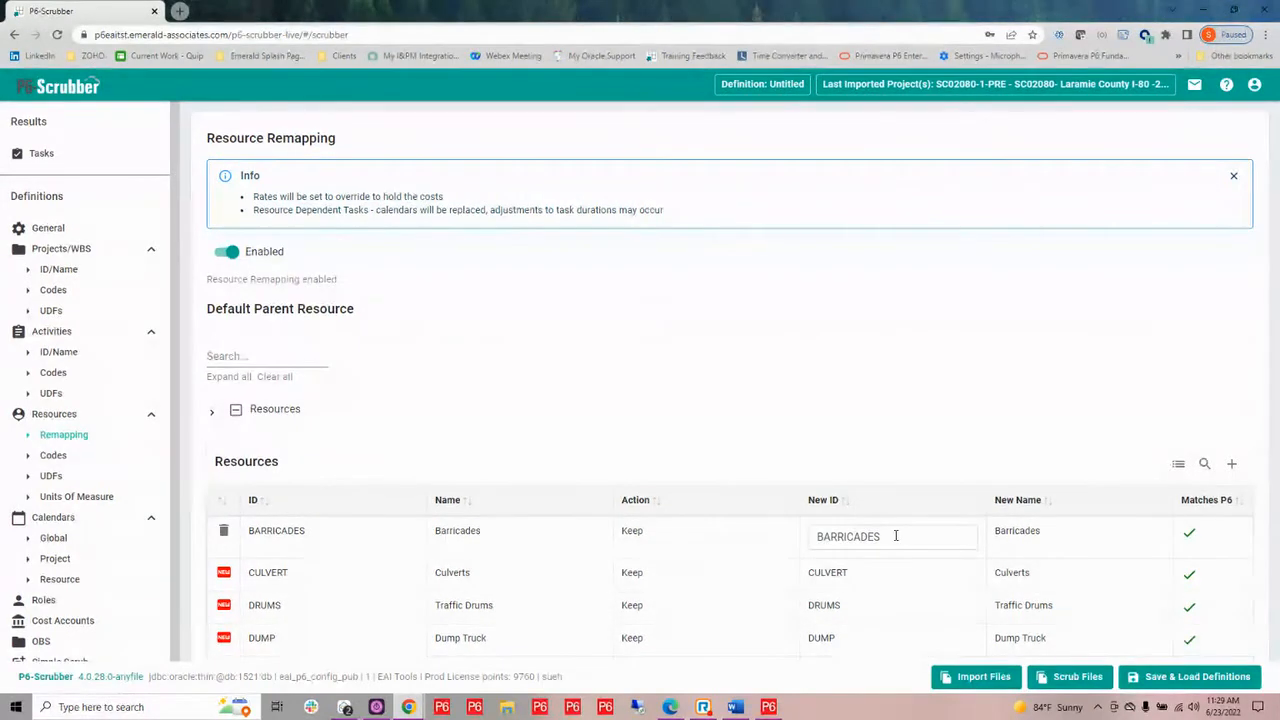
left_click_drag(895, 536, 819, 537)
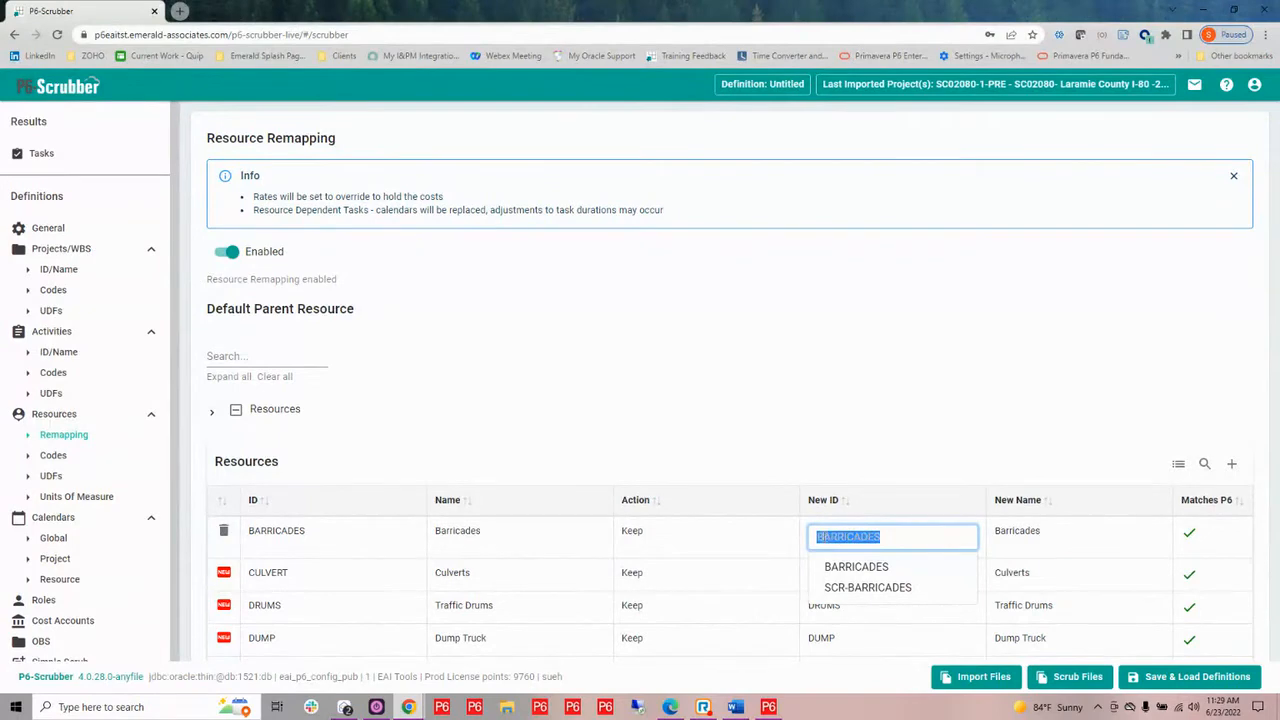
left_click(818, 534)
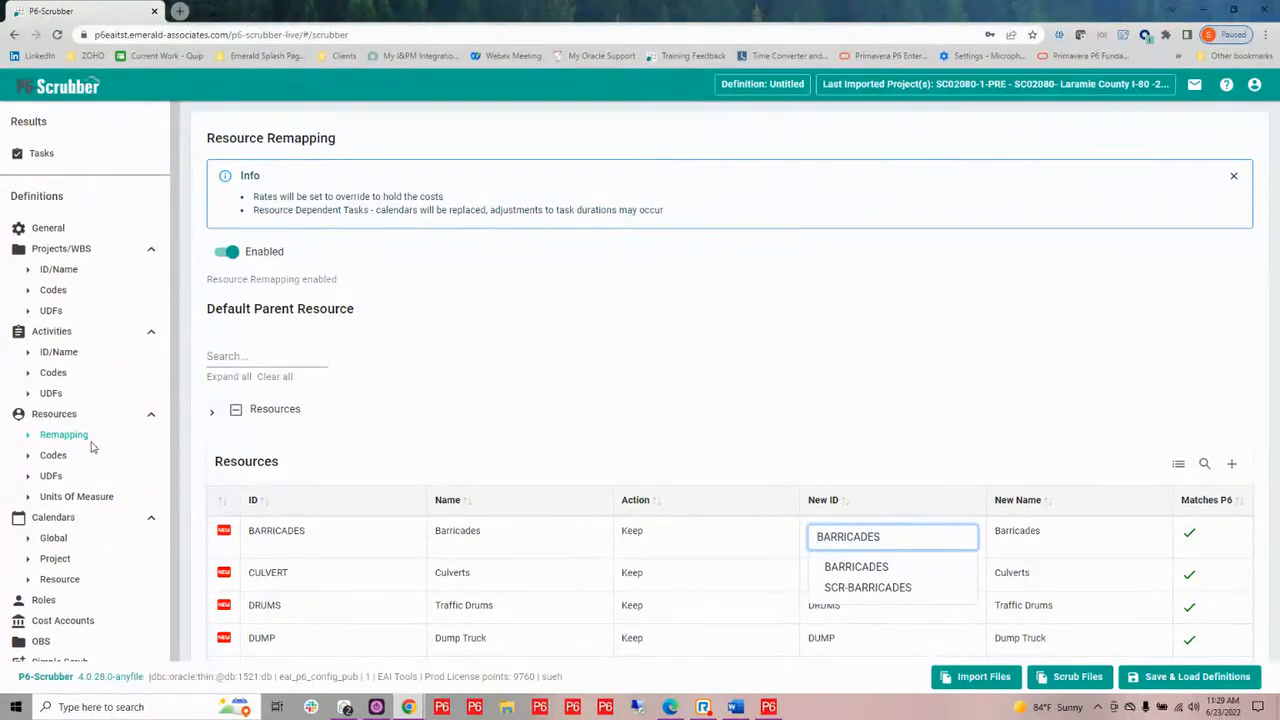
Review the resource code types, including the Plant dictionary values, and the resource UDF types
left_click(53, 458)
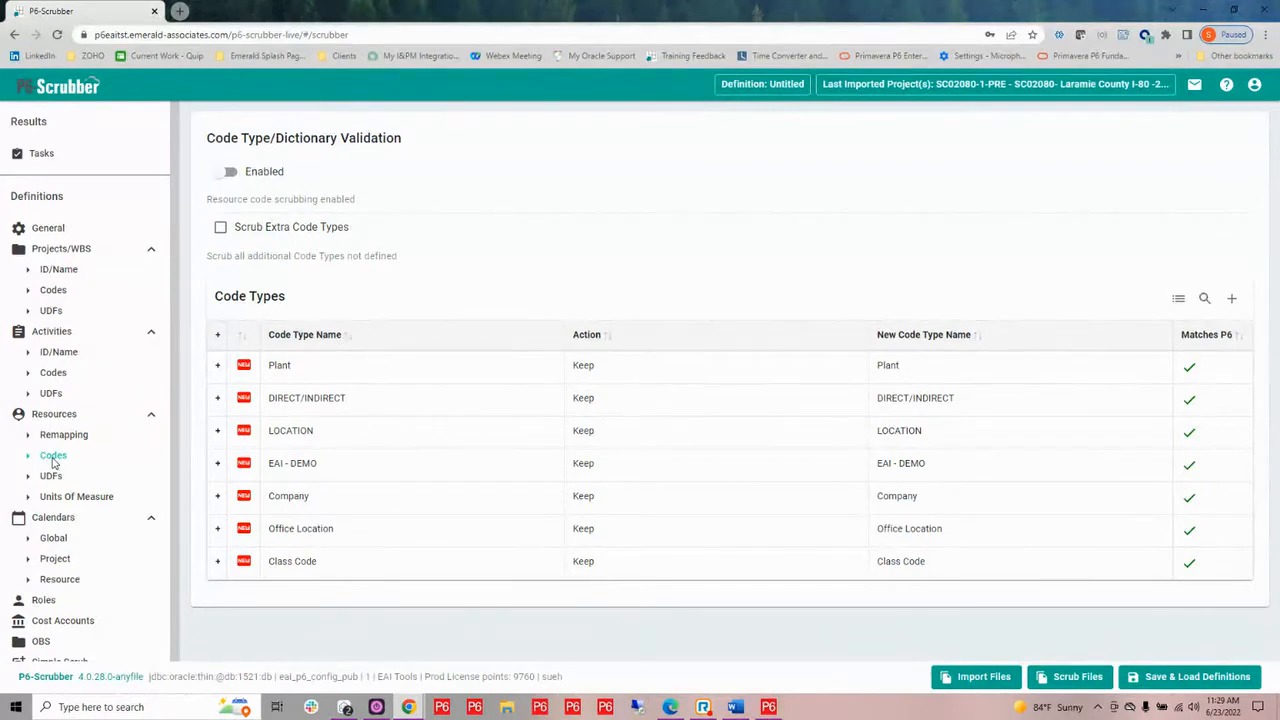
left_click(217, 365)
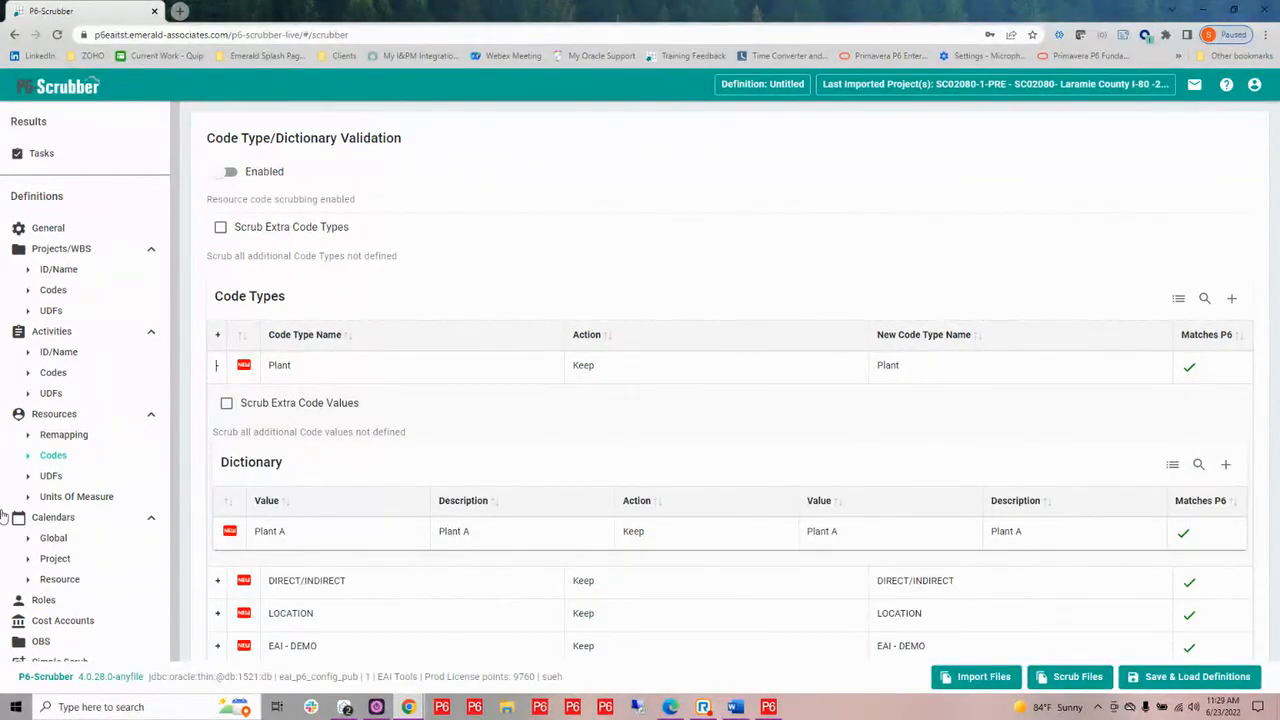
left_click(57, 480)
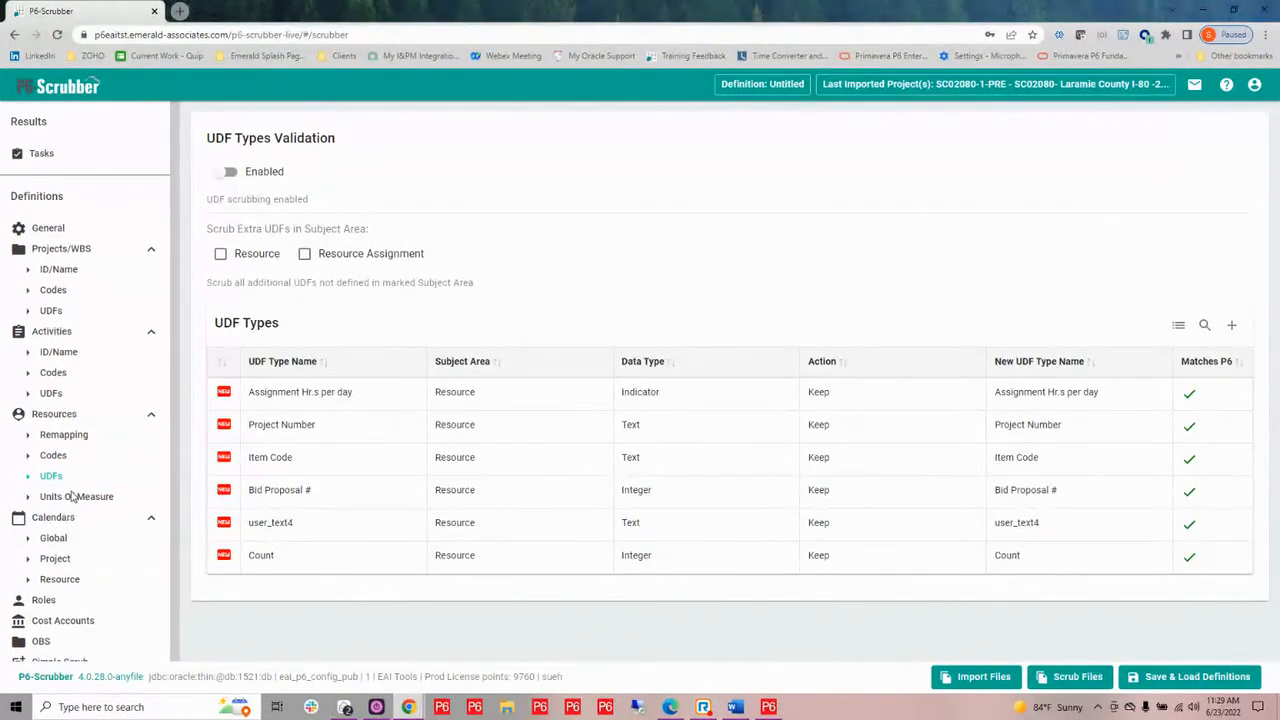
Enable units of measure remapping in the Resources section of the definition
left_click(75, 497)
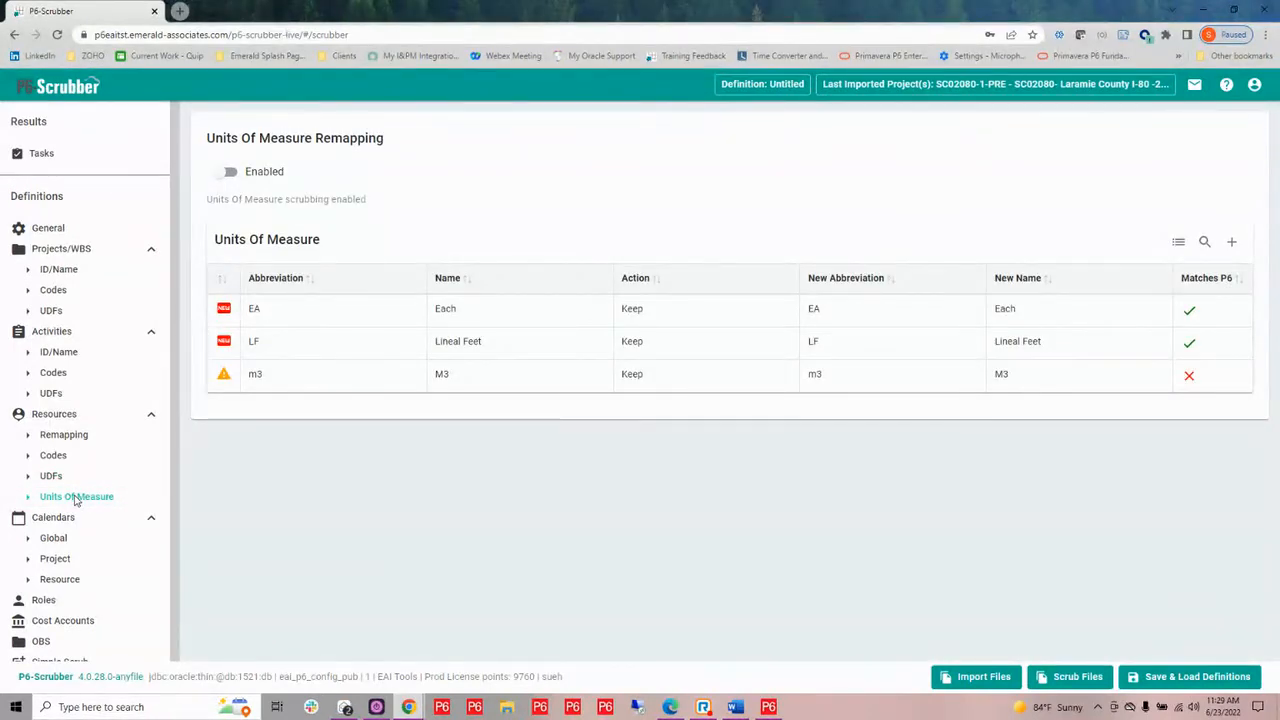
mouse_move(213, 298)
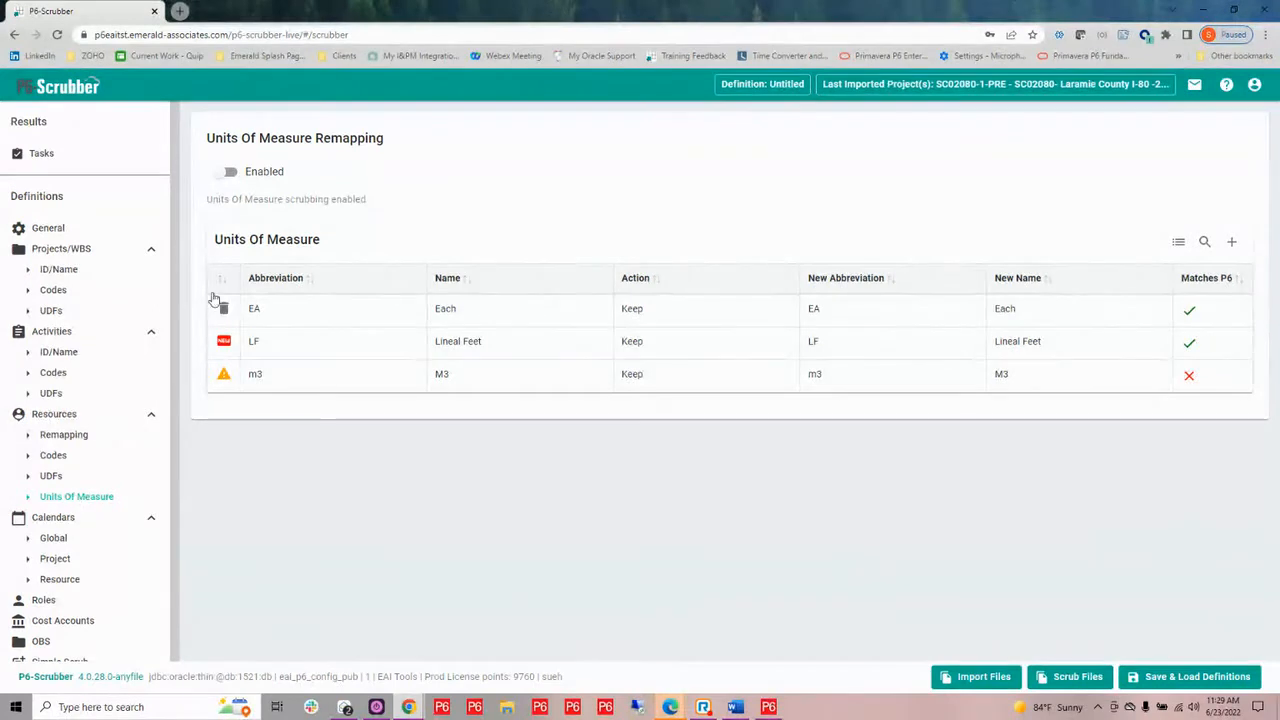
left_click(222, 173)
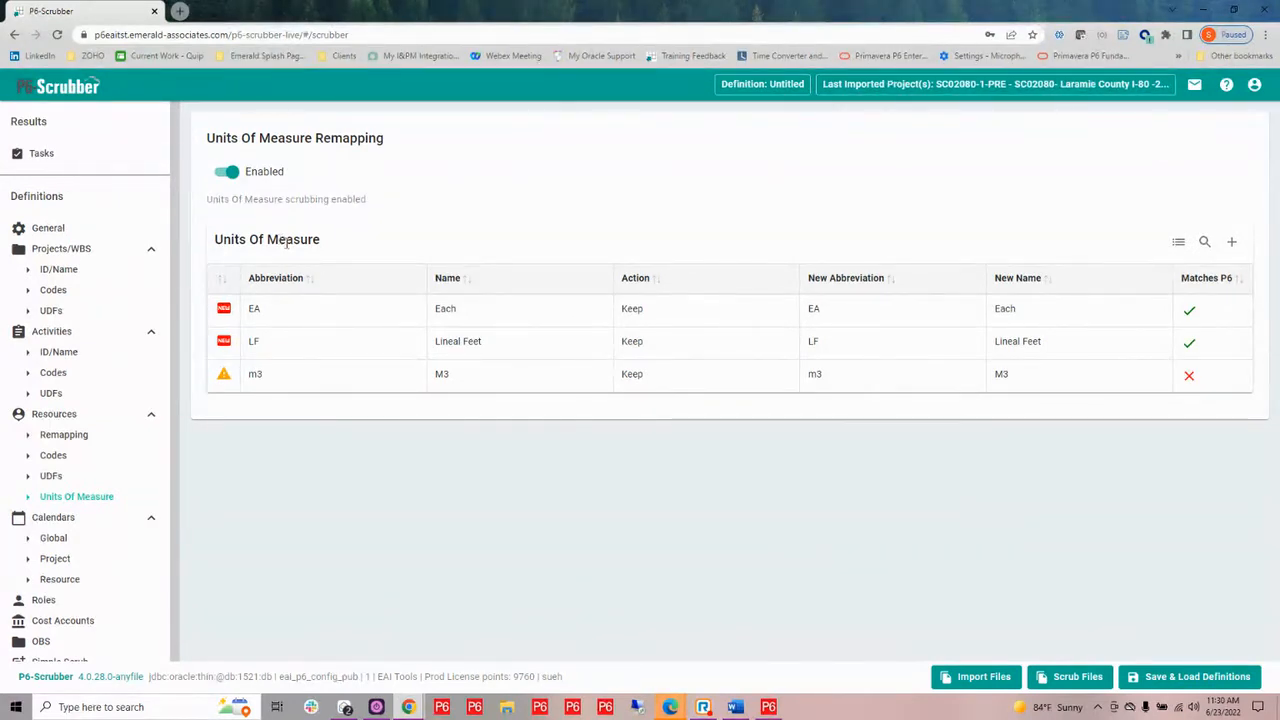
Remap the m3 unit of measure to the abbreviation M3 and the name Cubic Meters
mouse_move(1111, 377)
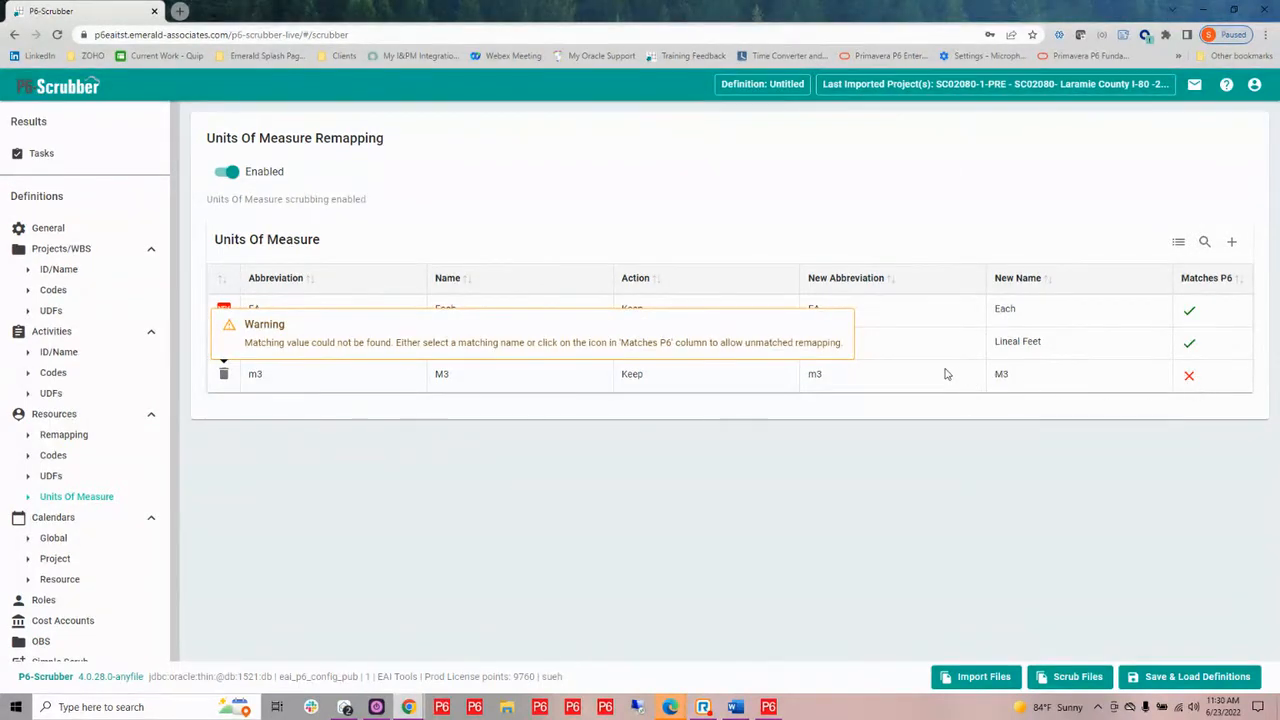
left_click(862, 379)
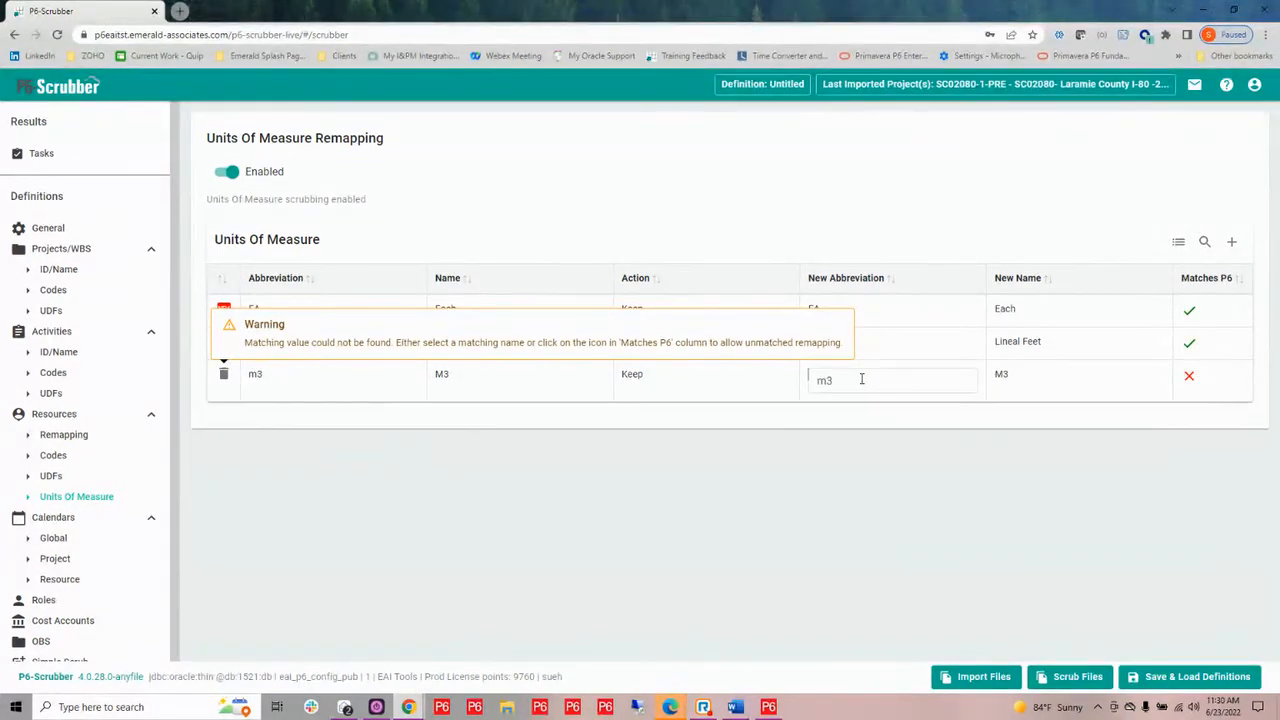
left_click(862, 379)
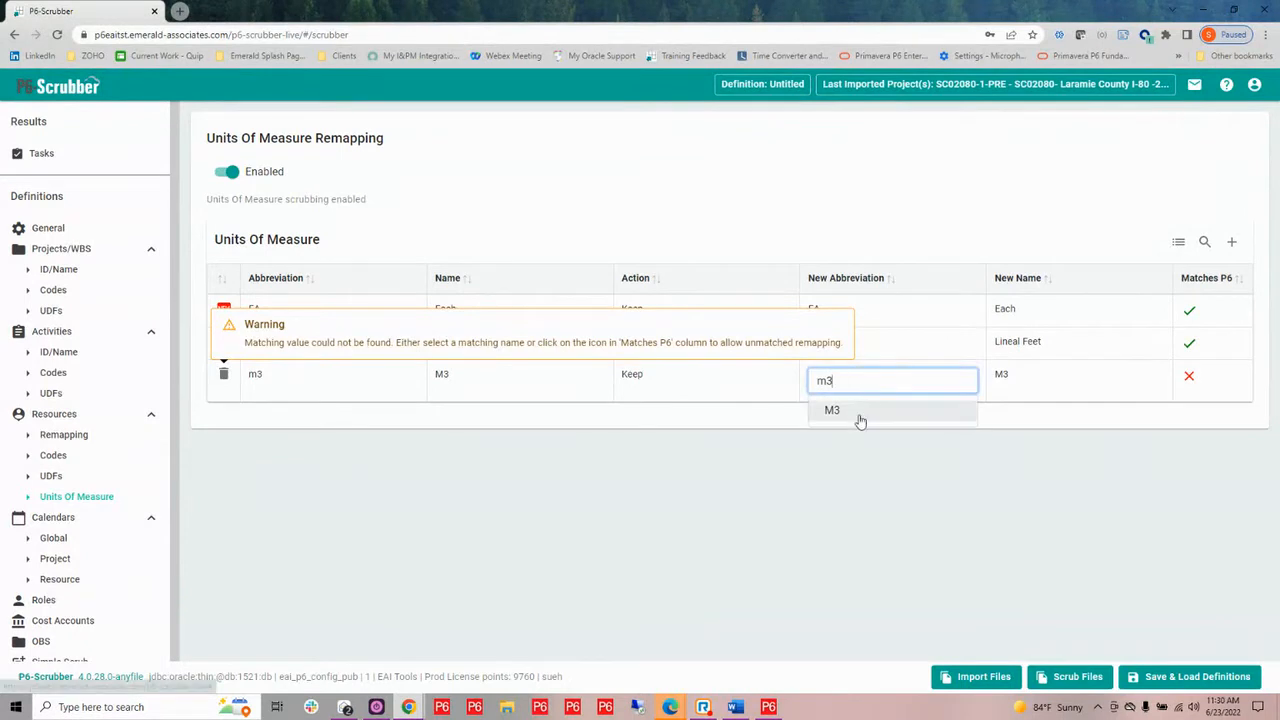
left_click(858, 417)
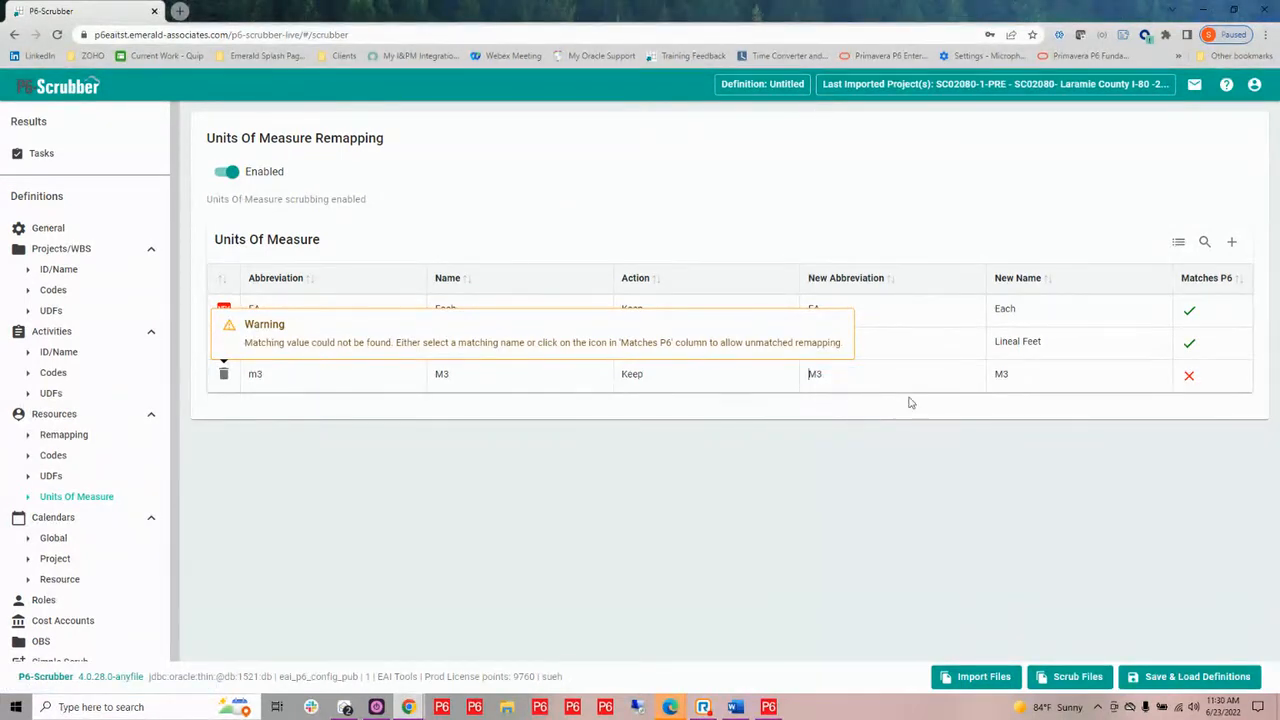
left_click(1004, 375)
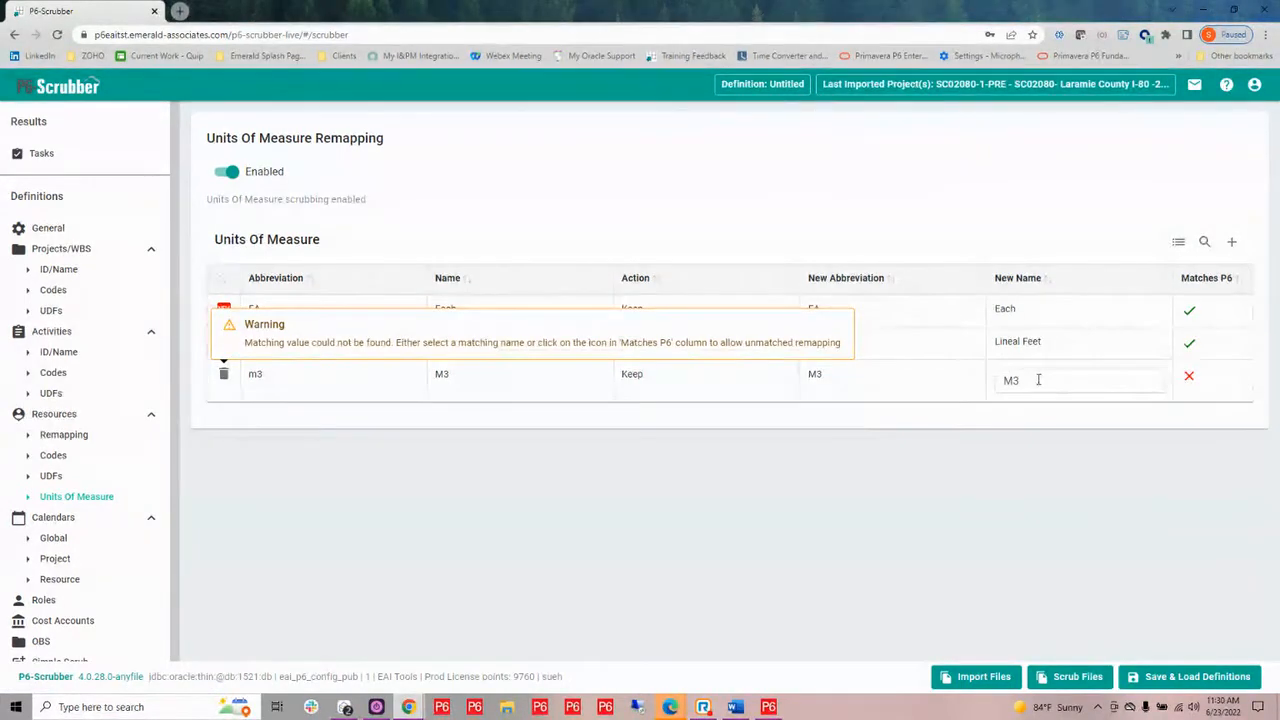
left_click(1038, 379)
key("BackSpace")
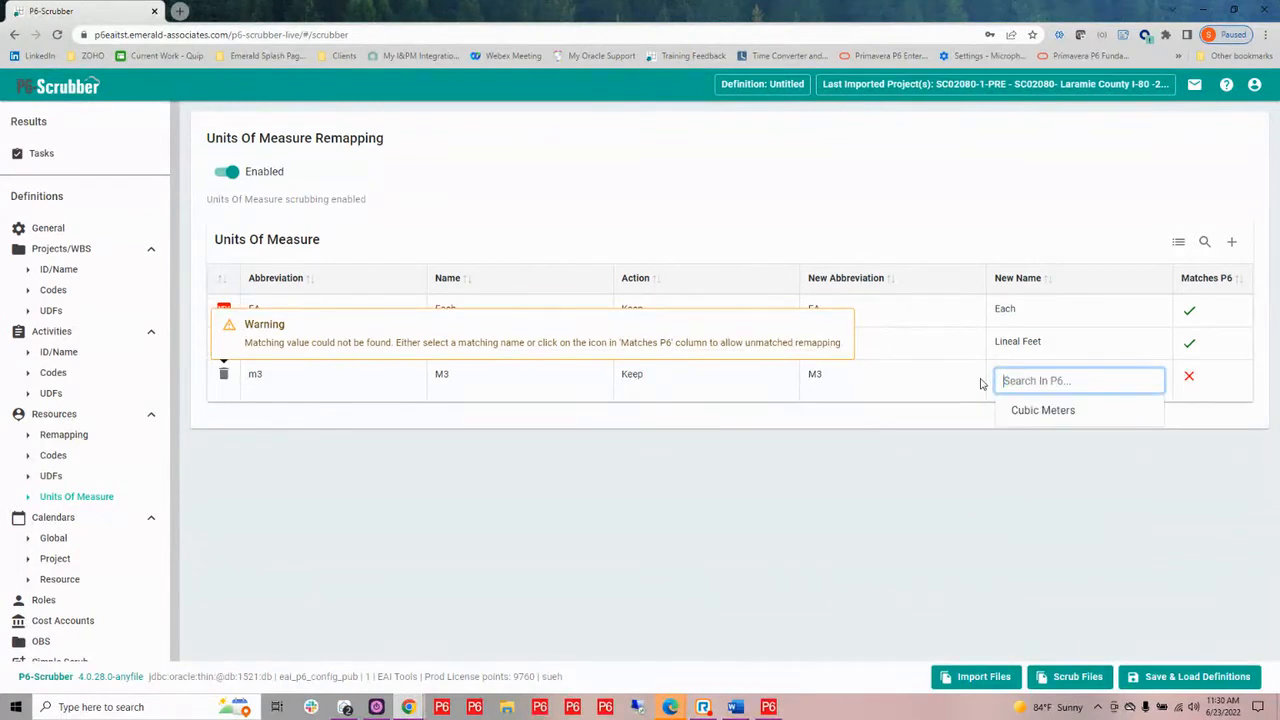
left_click(1060, 408)
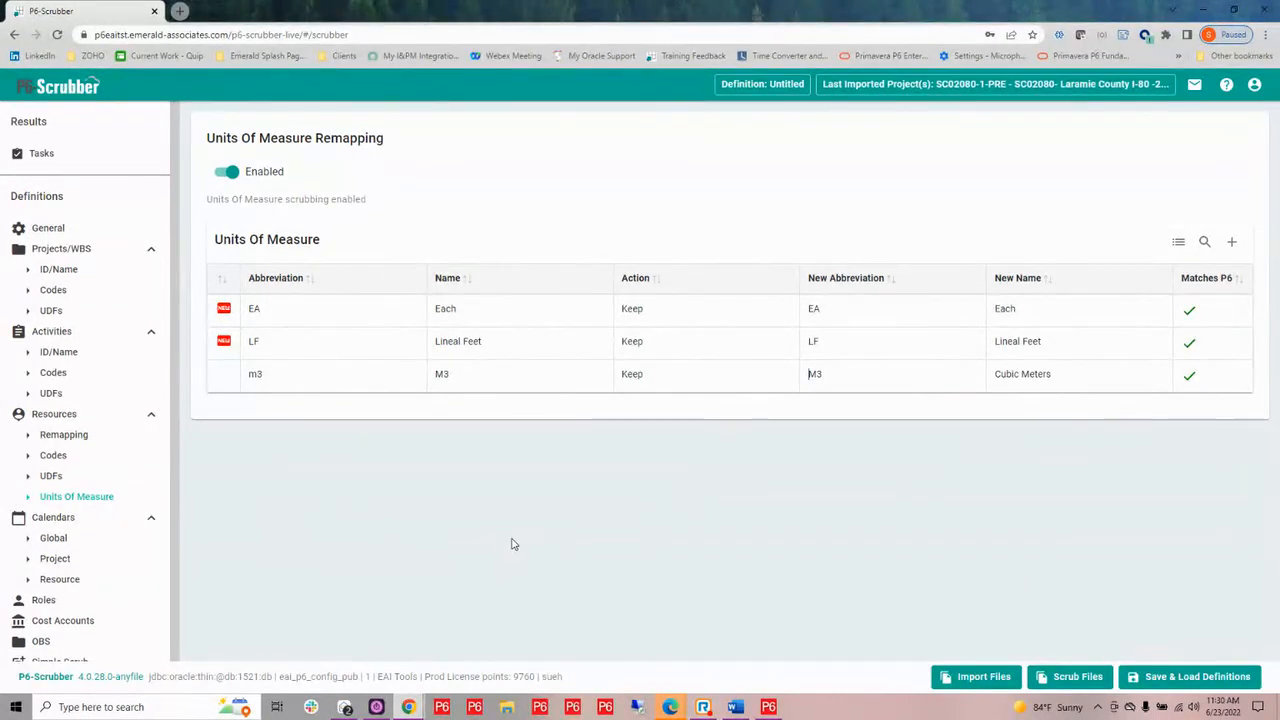
Enable rolldown for the global calendars and set the Standard 5 Day Workweek calendar's action to Rolldown
left_click(53, 540)
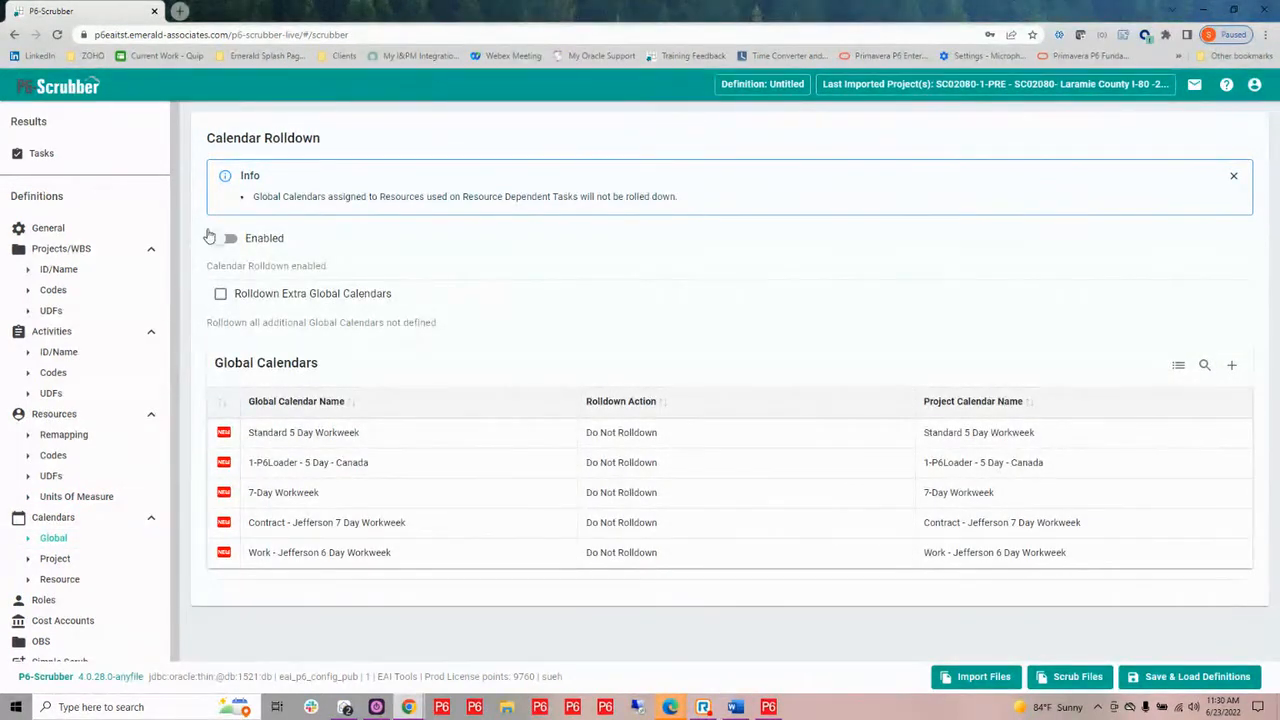
left_click(221, 244)
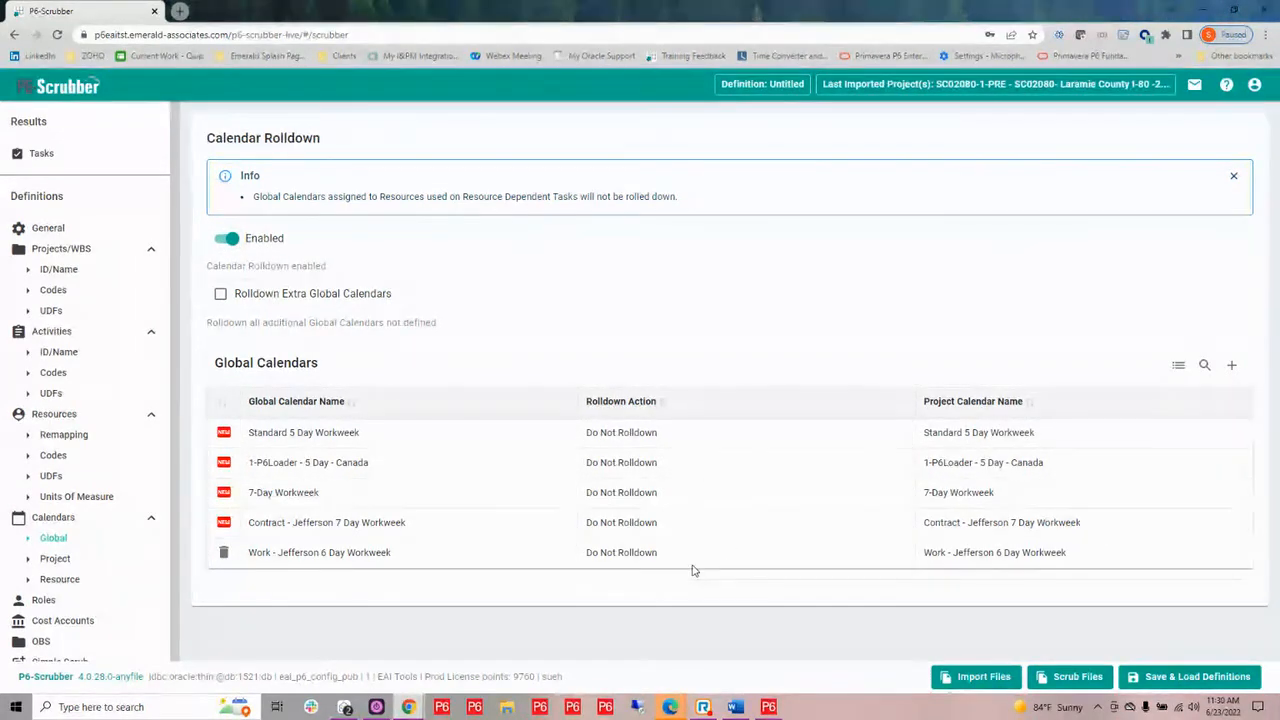
left_click(662, 437)
left_click(662, 438)
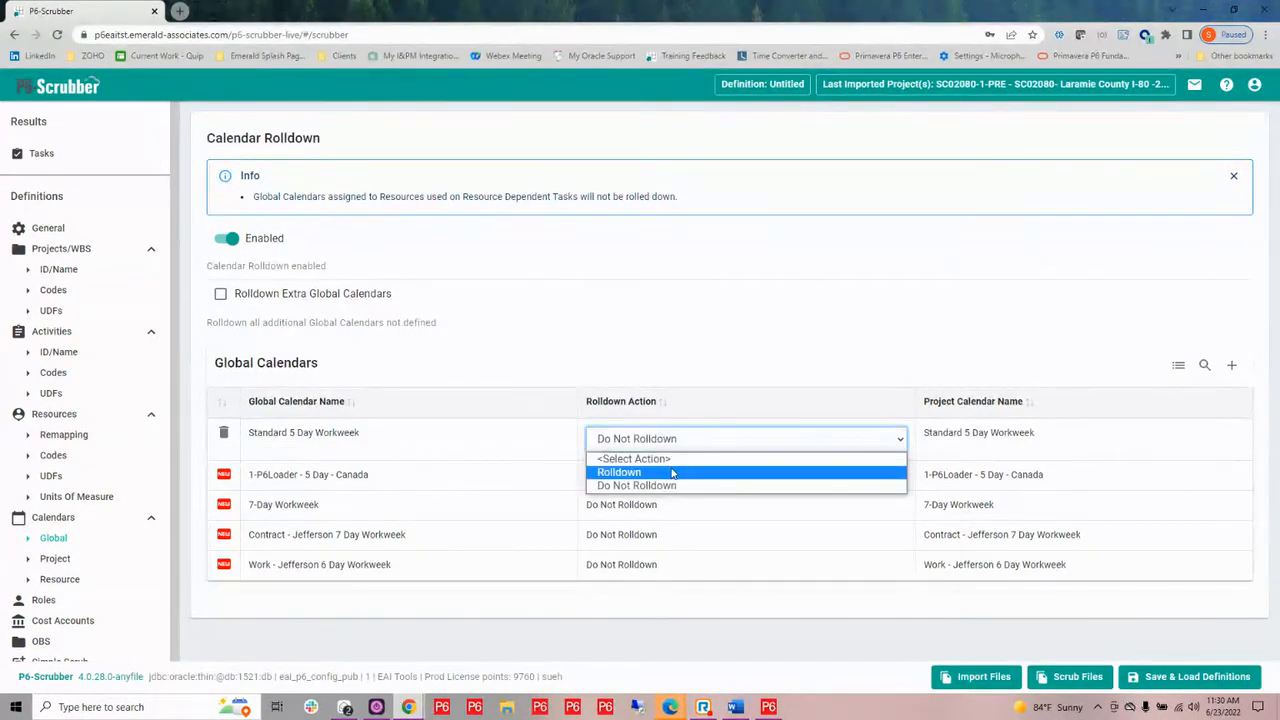
left_click(673, 474)
Set the action of the 1-P6Loader - 5 Day - Canada and 7-Day Workweek global calendars to Rolldown
left_click(674, 476)
left_click(674, 474)
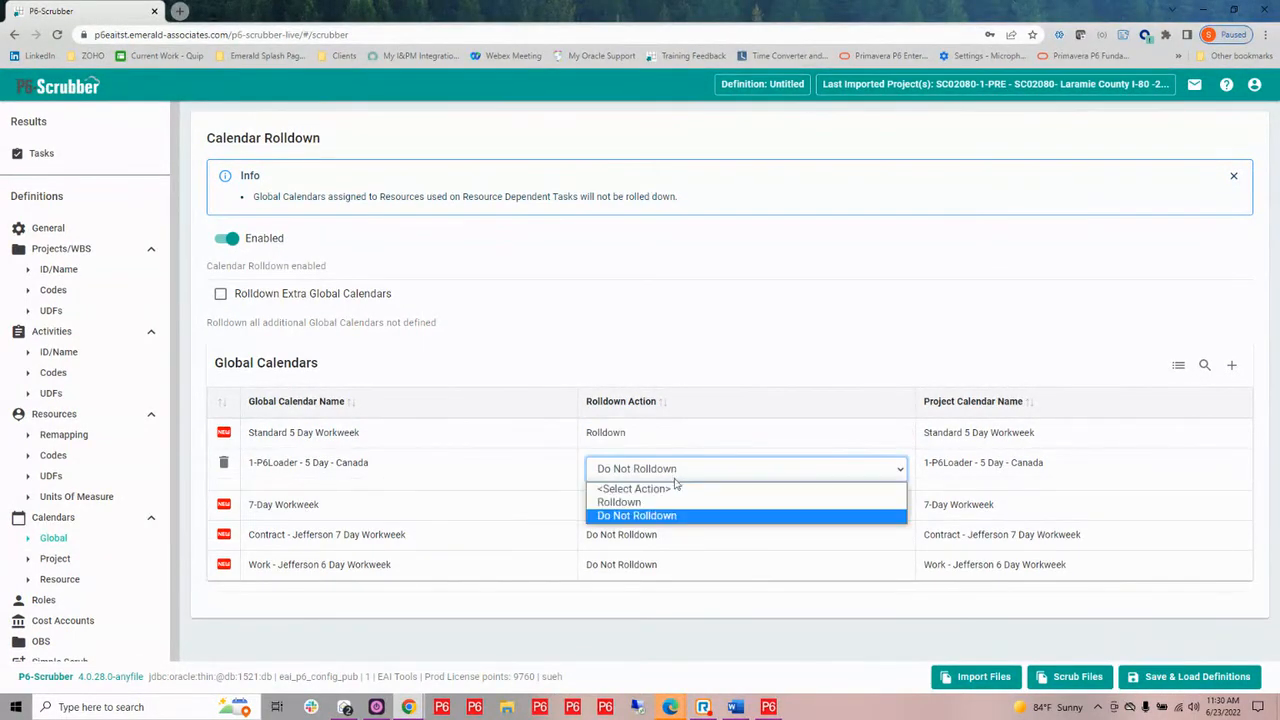
left_click(672, 502)
left_click(670, 508)
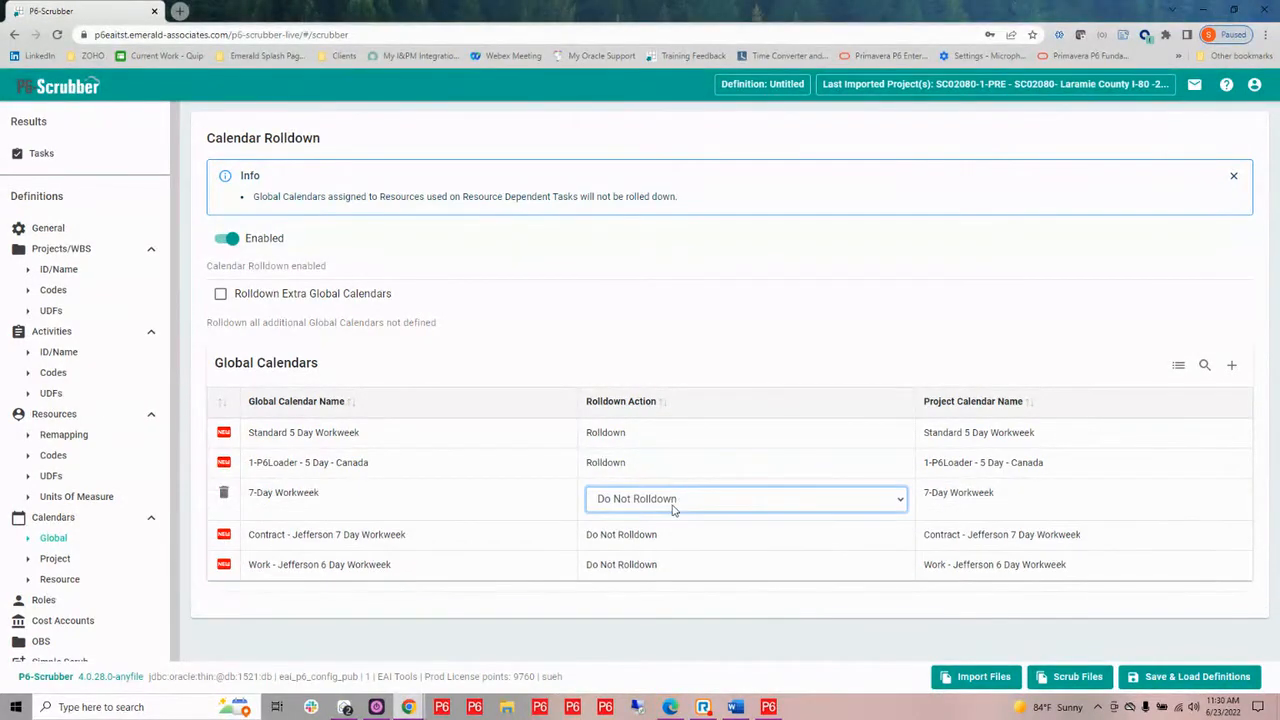
left_click(674, 505)
left_click(674, 534)
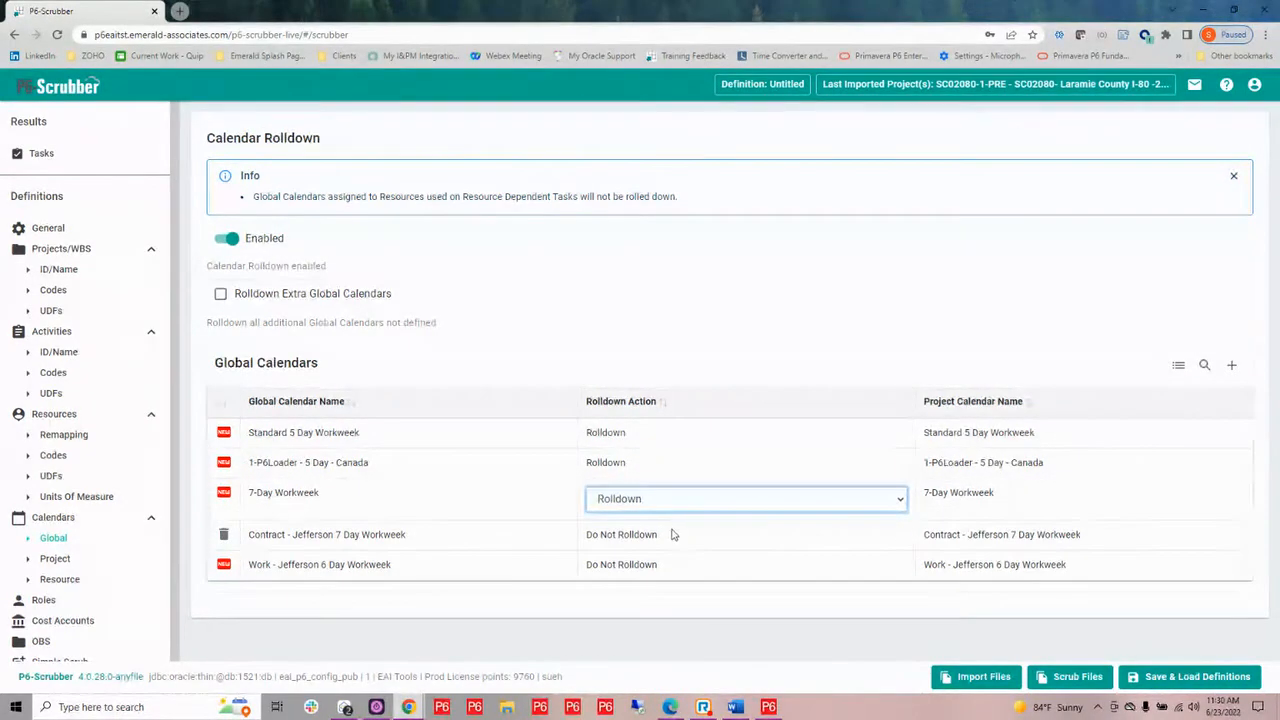
Set the Jefferson 7 Day and 6 Day Workweek calendars to Rolldown and turn on rolldown of extra global calendars
left_click(673, 533)
left_click(673, 533)
left_click(665, 554)
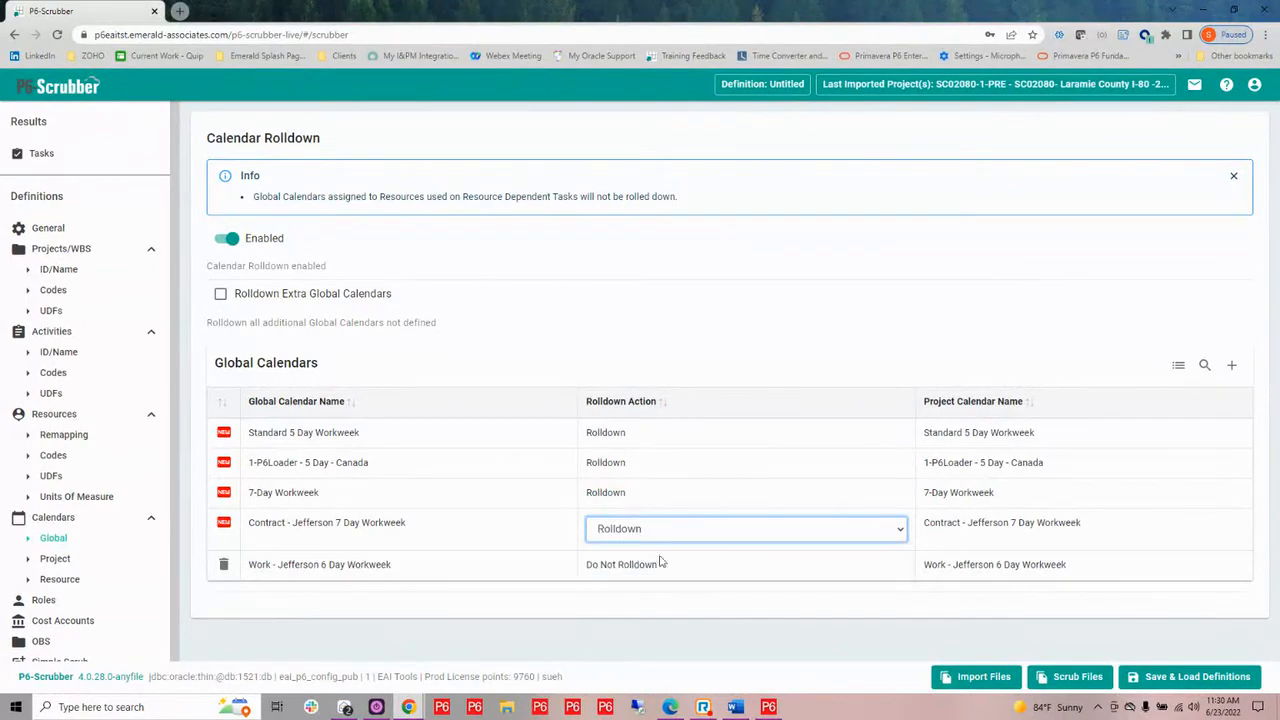
left_click(663, 565)
left_click(668, 566)
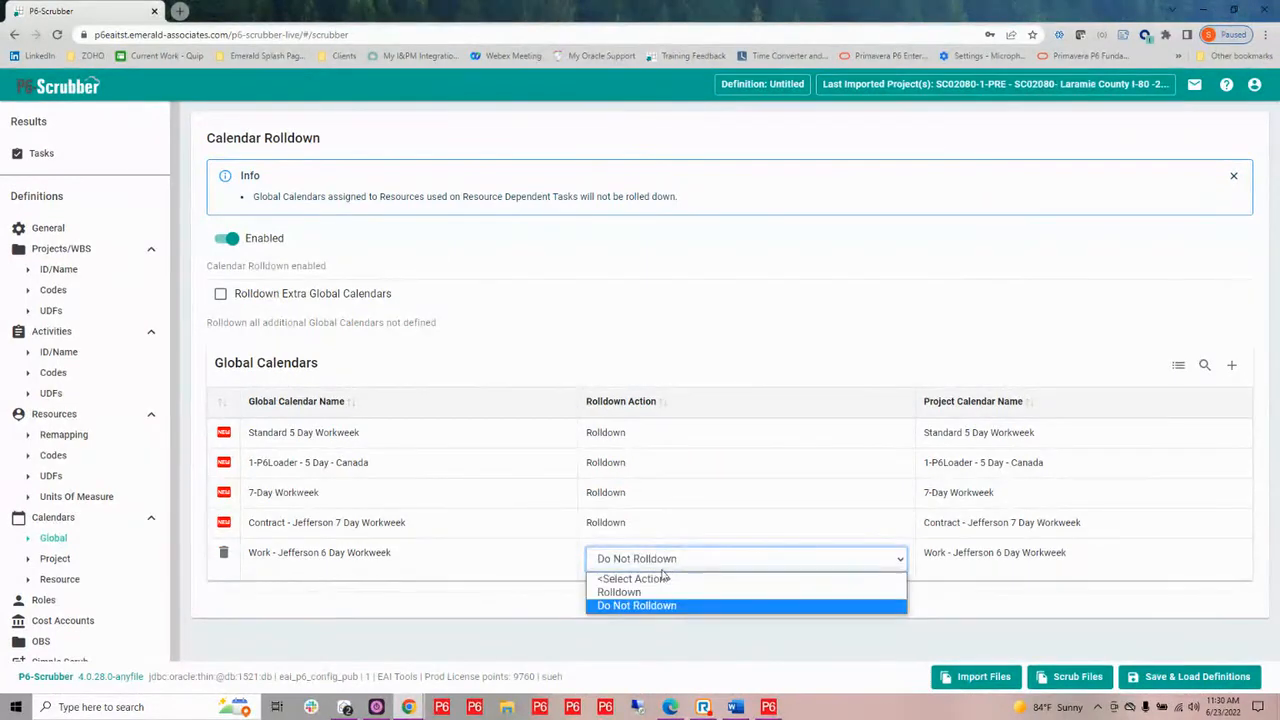
left_click(659, 592)
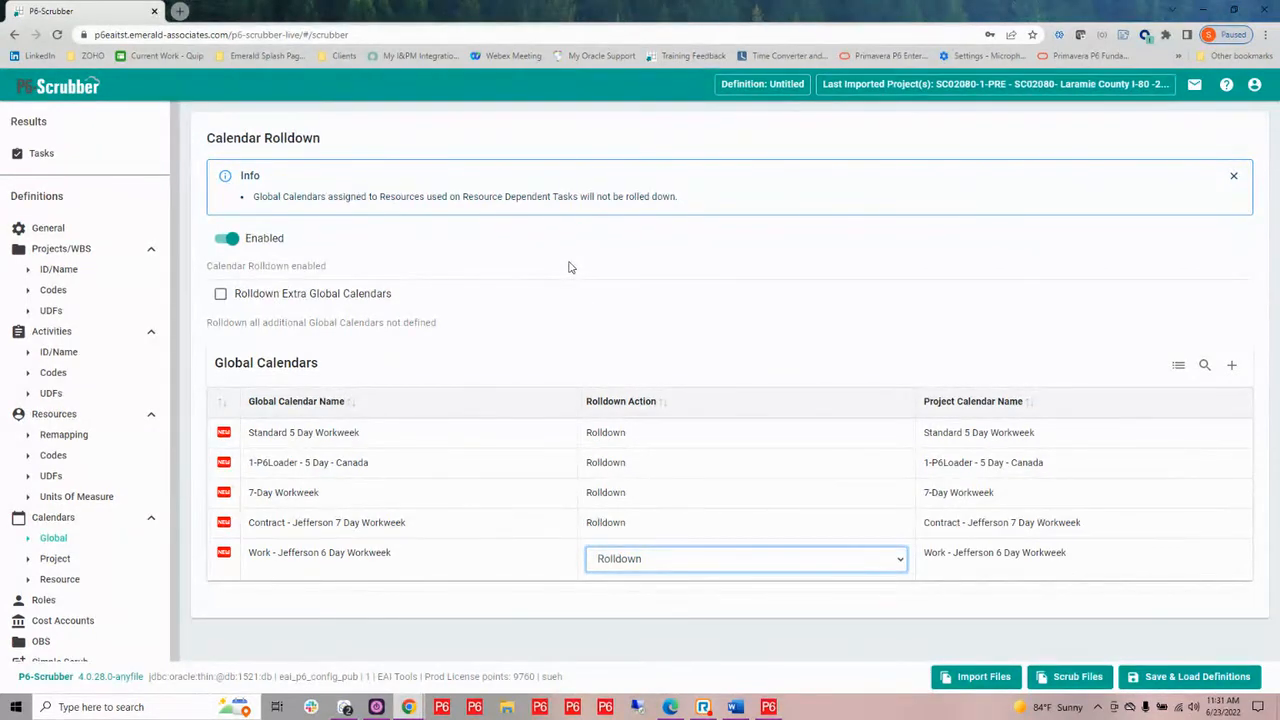
left_click(220, 298)
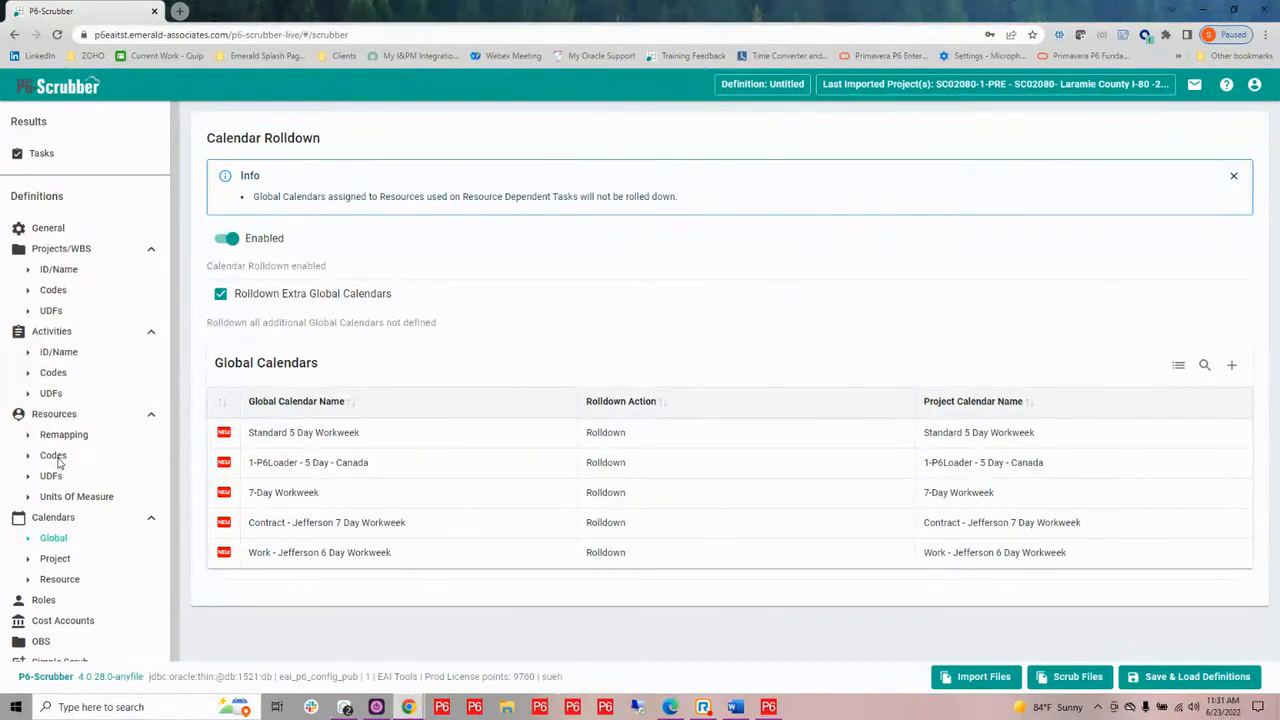
Look at the imported project calendars and enable resource calendar remapping
left_click(55, 559)
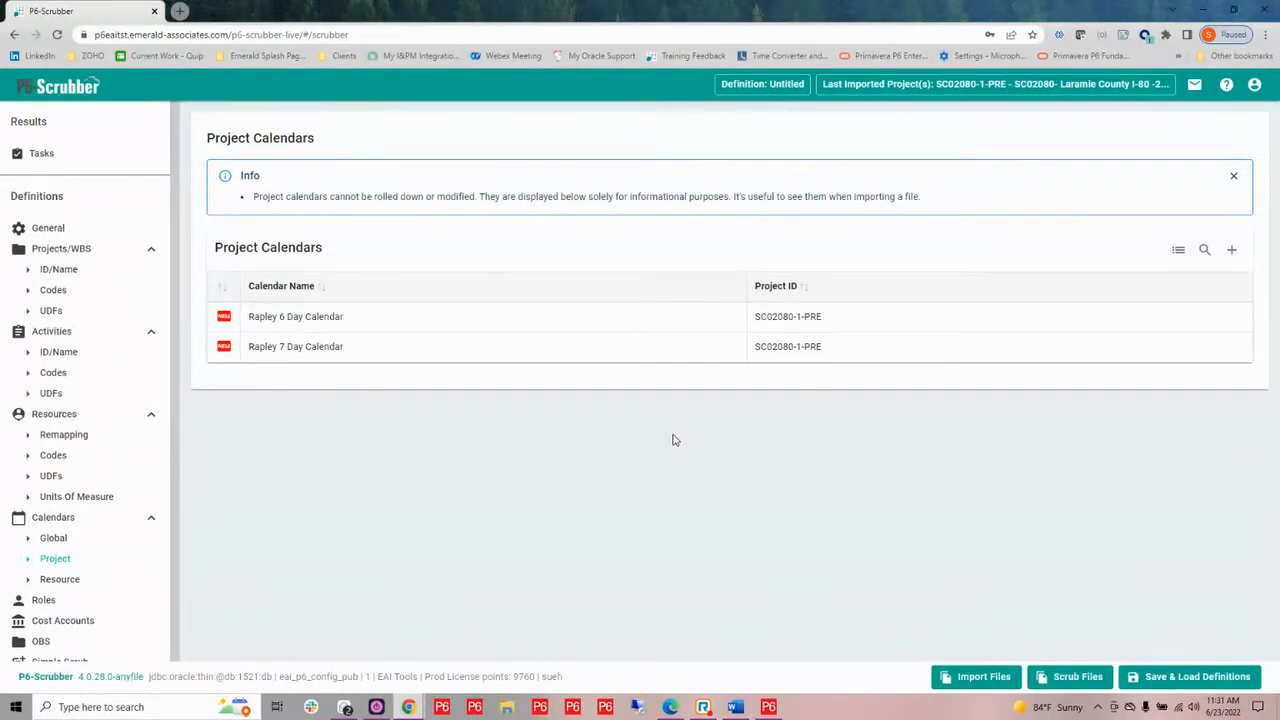
left_click(60, 580)
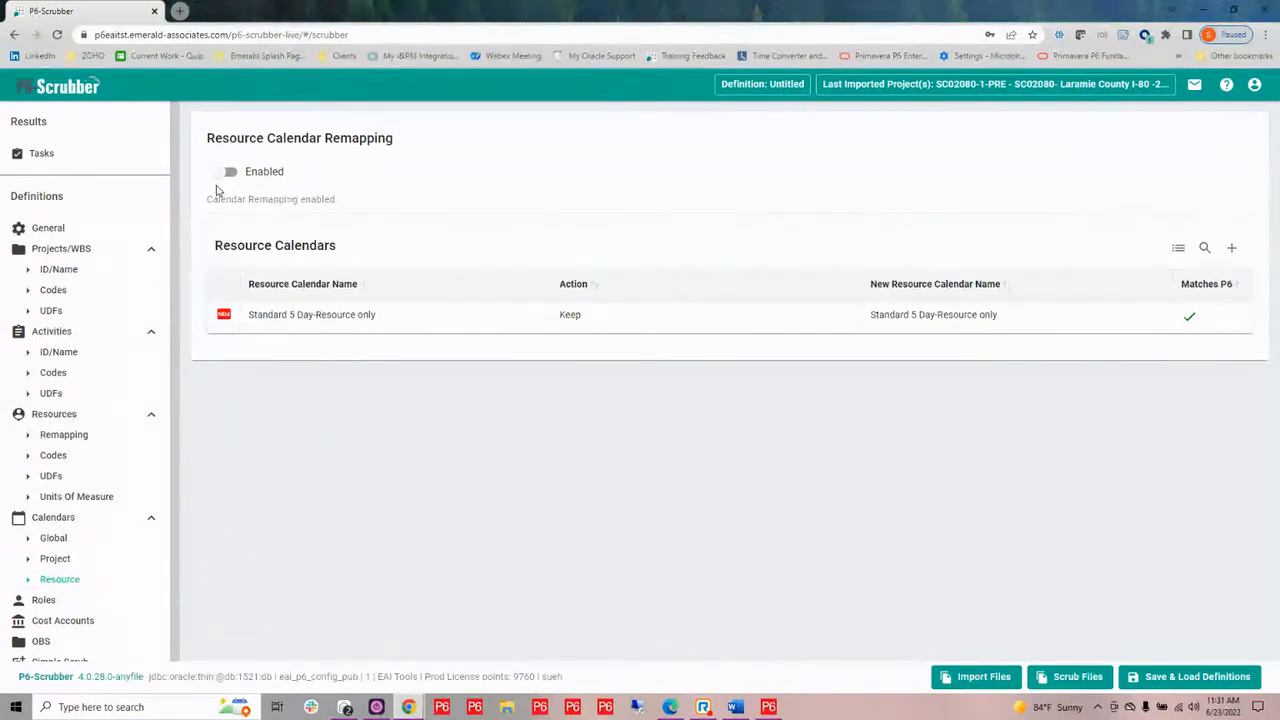
left_click(224, 174)
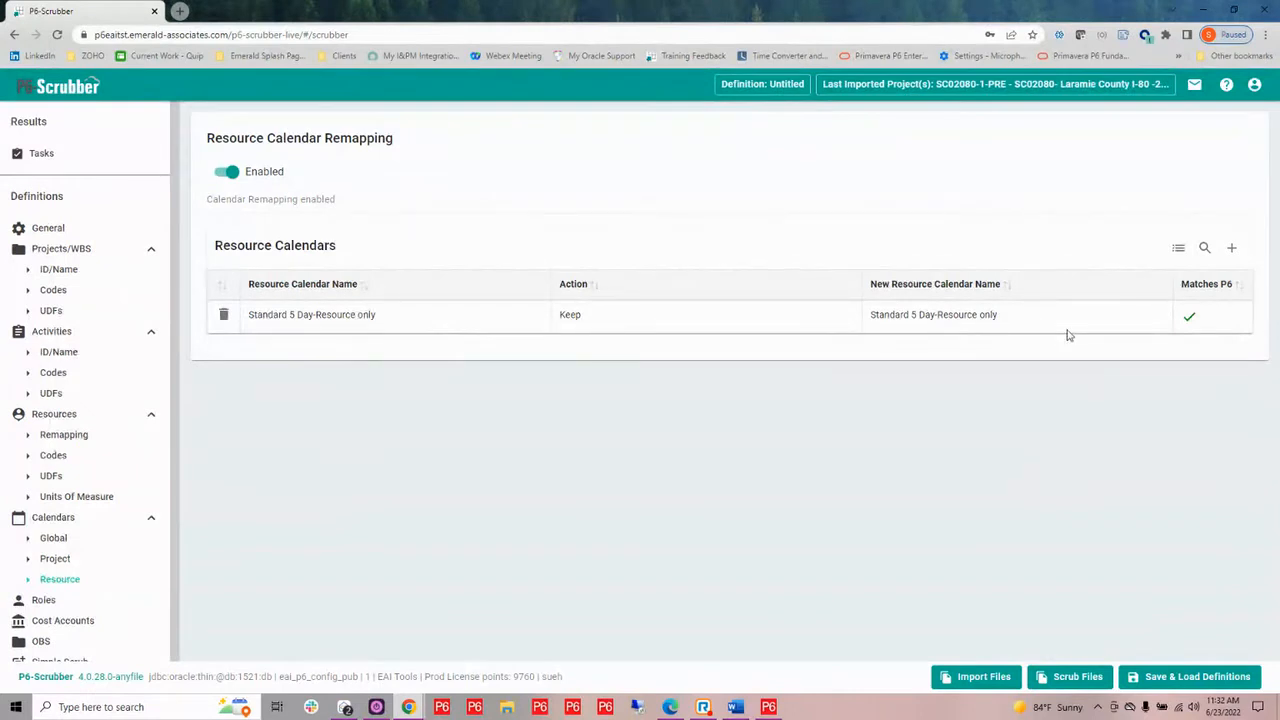
Remap the Standard 5 Day-Resource only calendar to the P6 calendar SCR-Standard 5 Day-Resource only
left_click(1007, 319)
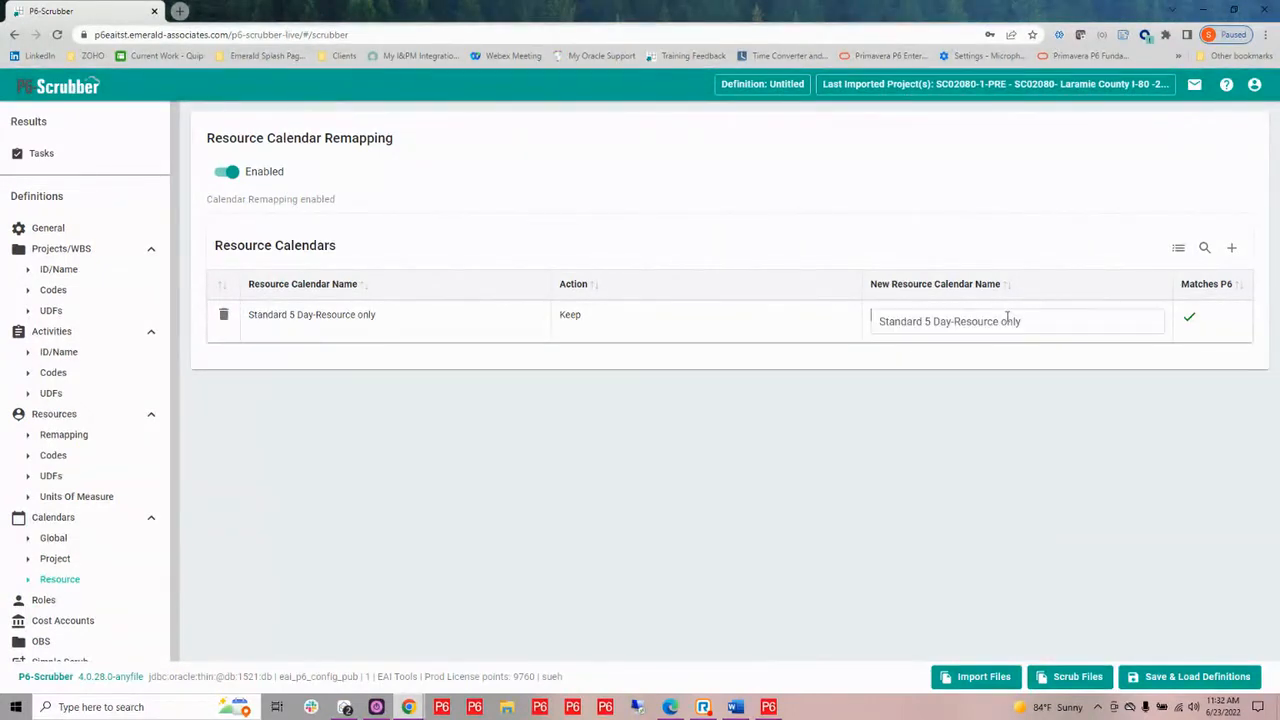
left_click(1036, 318)
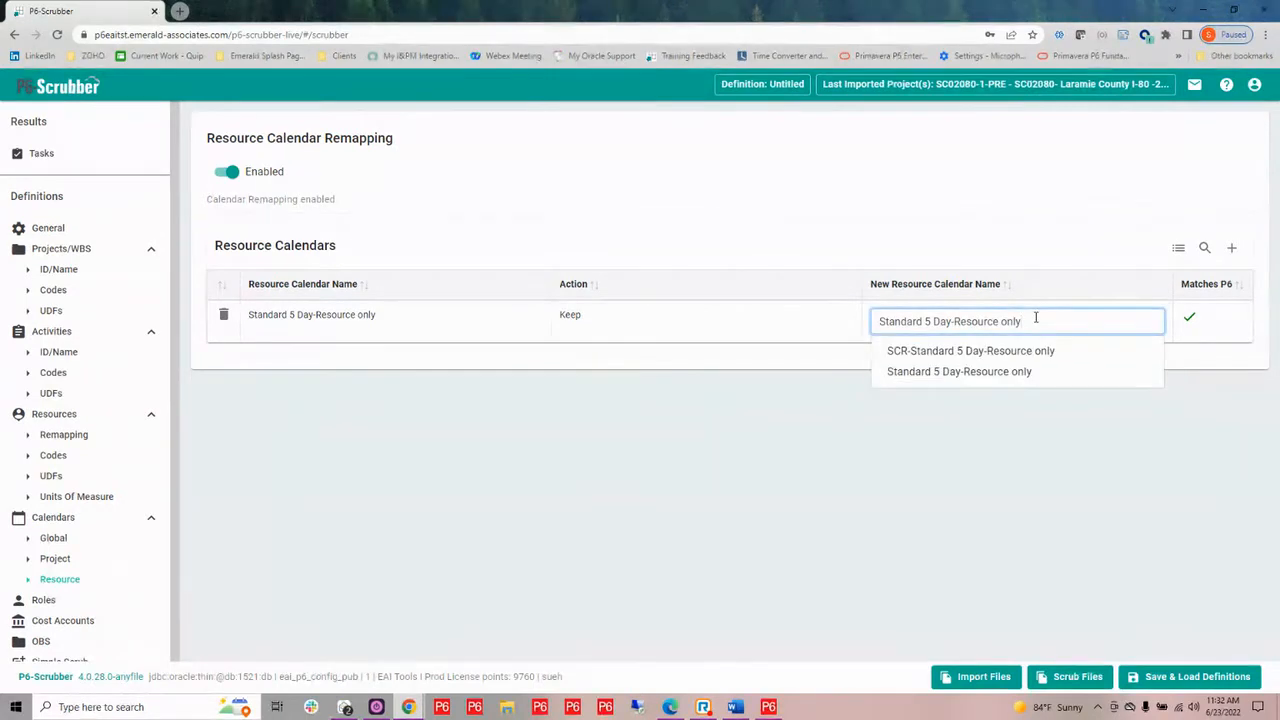
left_click(990, 351)
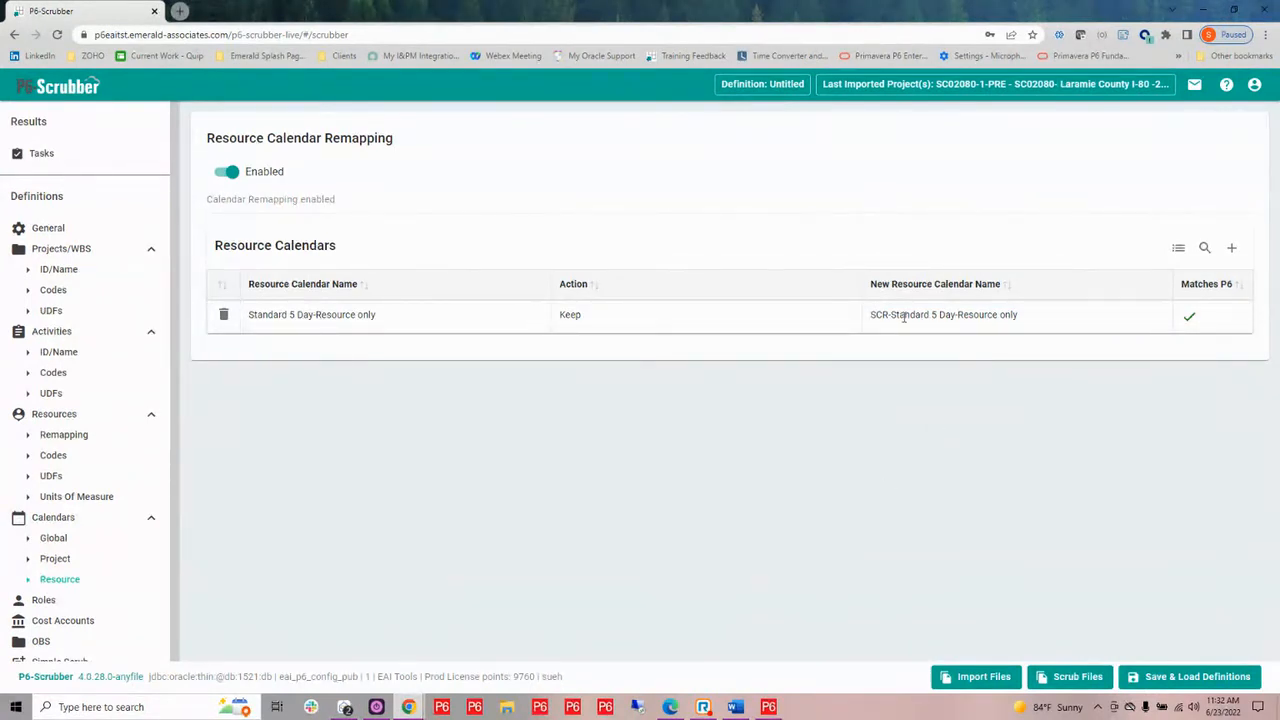
left_click(1037, 330)
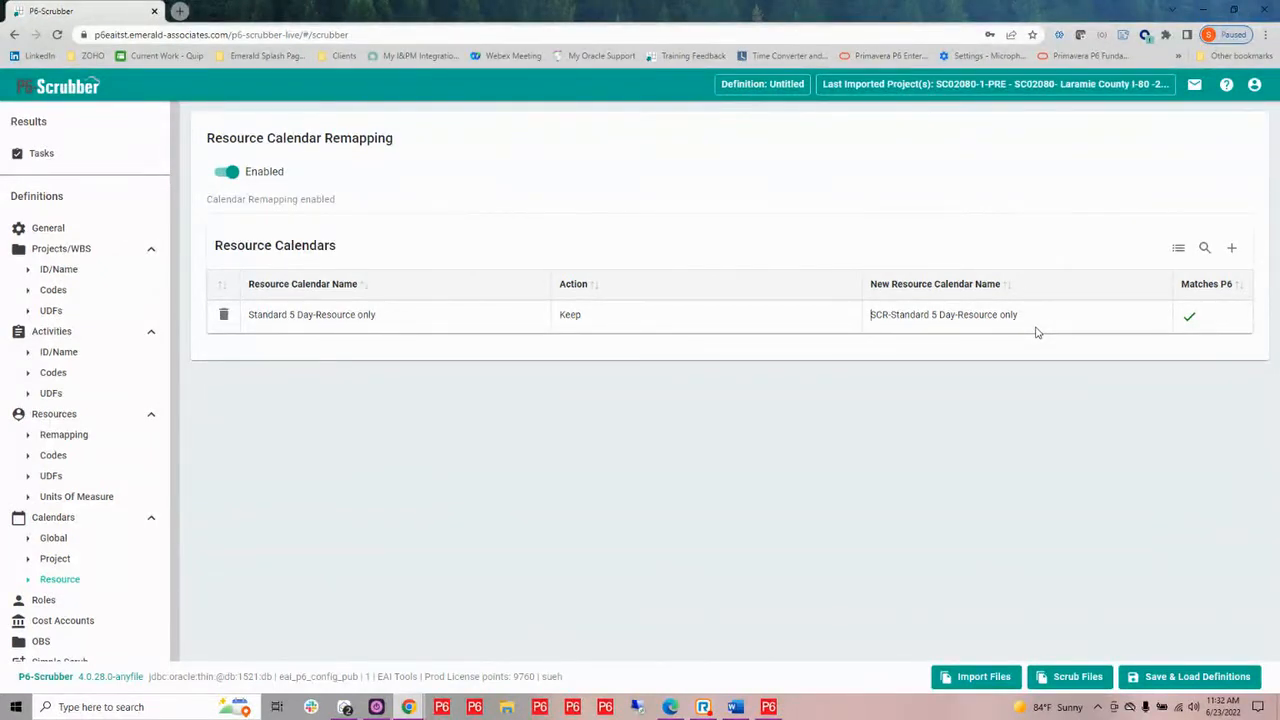
Choose Test Roles as the default parent role for role remapping
left_click(44, 600)
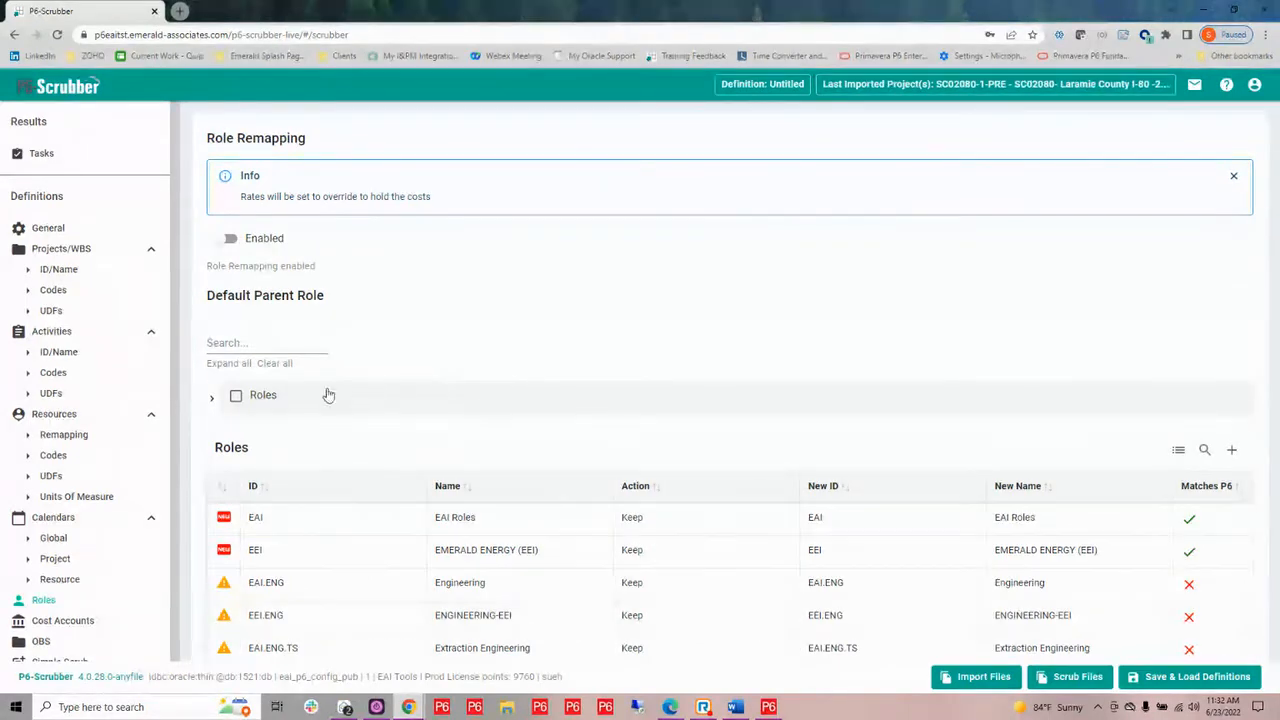
left_click(212, 400)
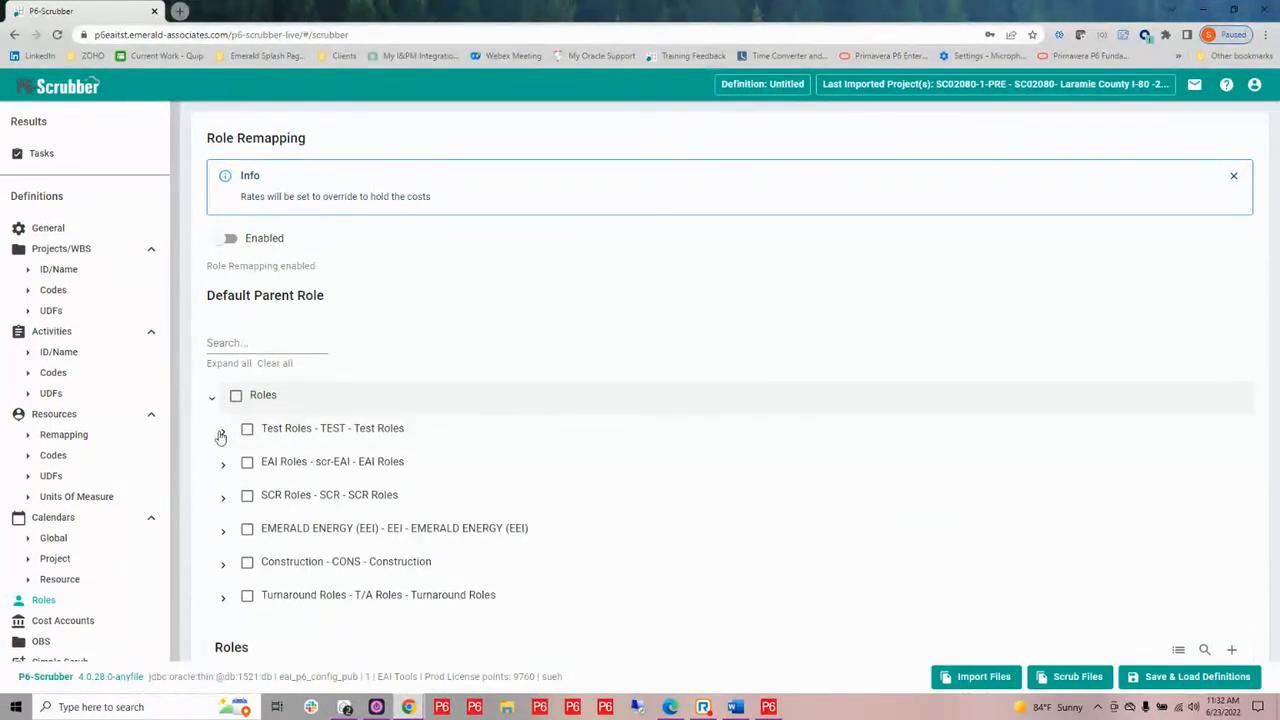
left_click(223, 433)
left_click(234, 466)
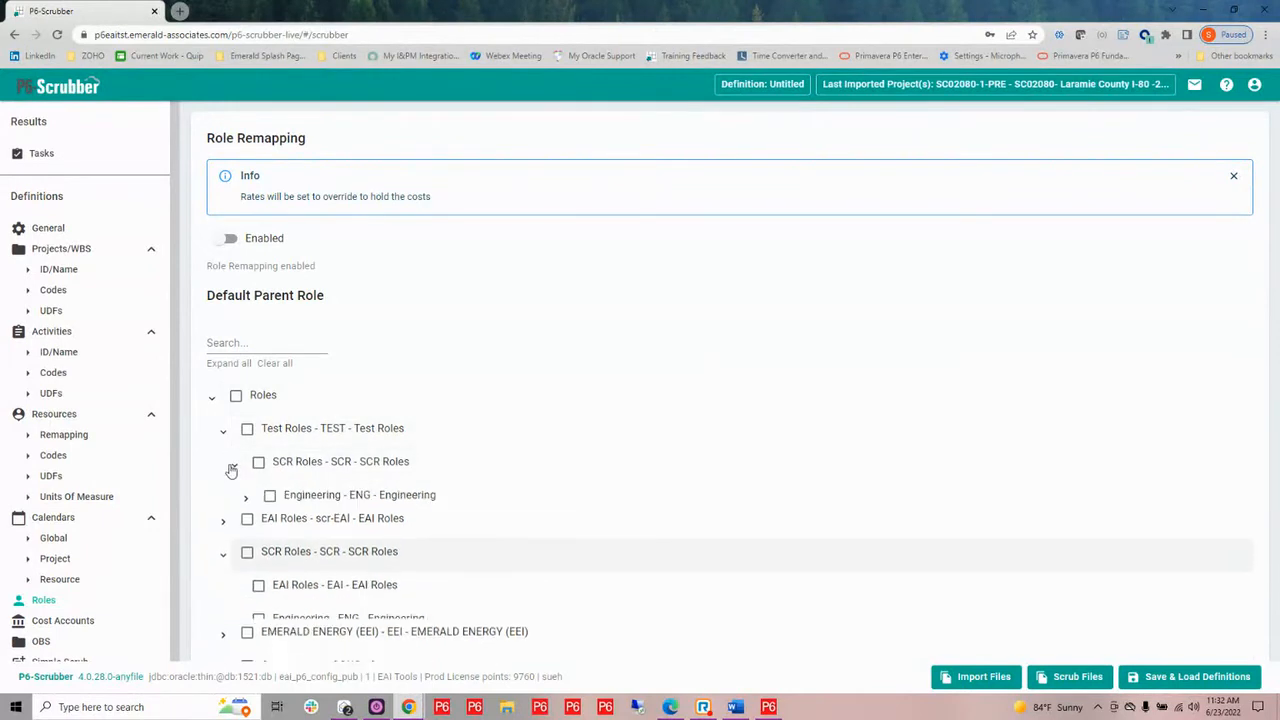
left_click(243, 500)
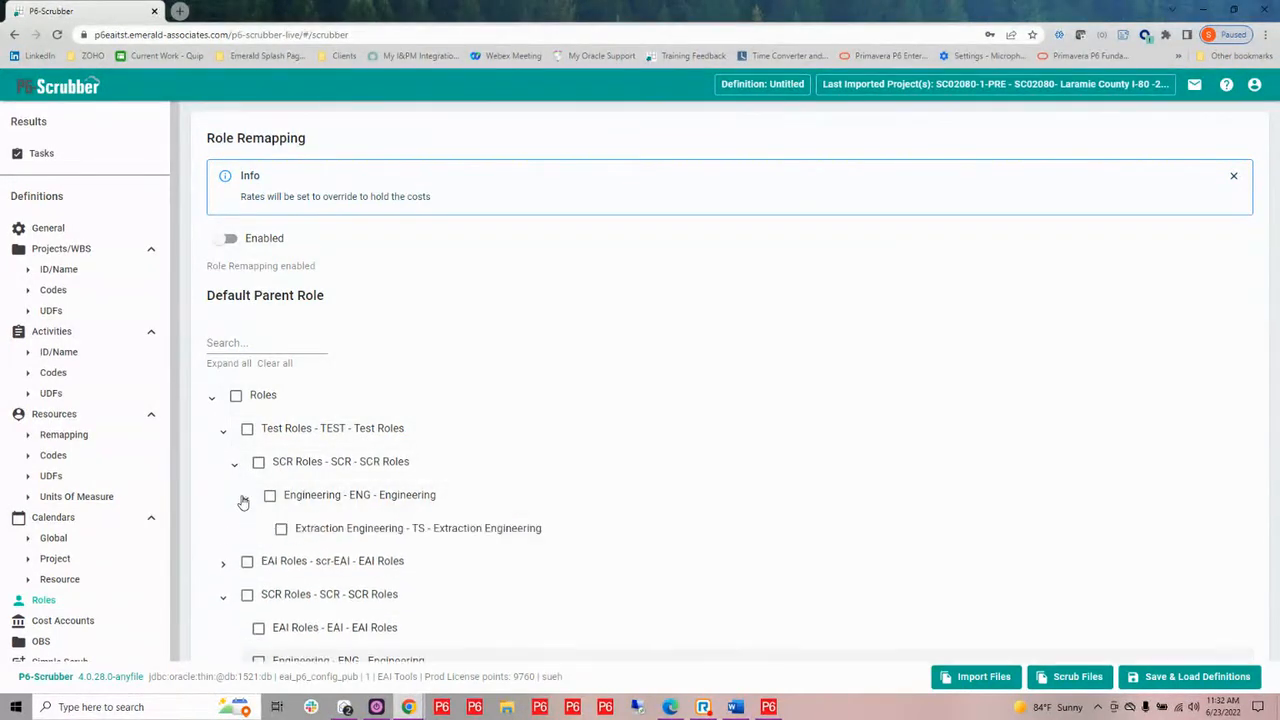
left_click(247, 430)
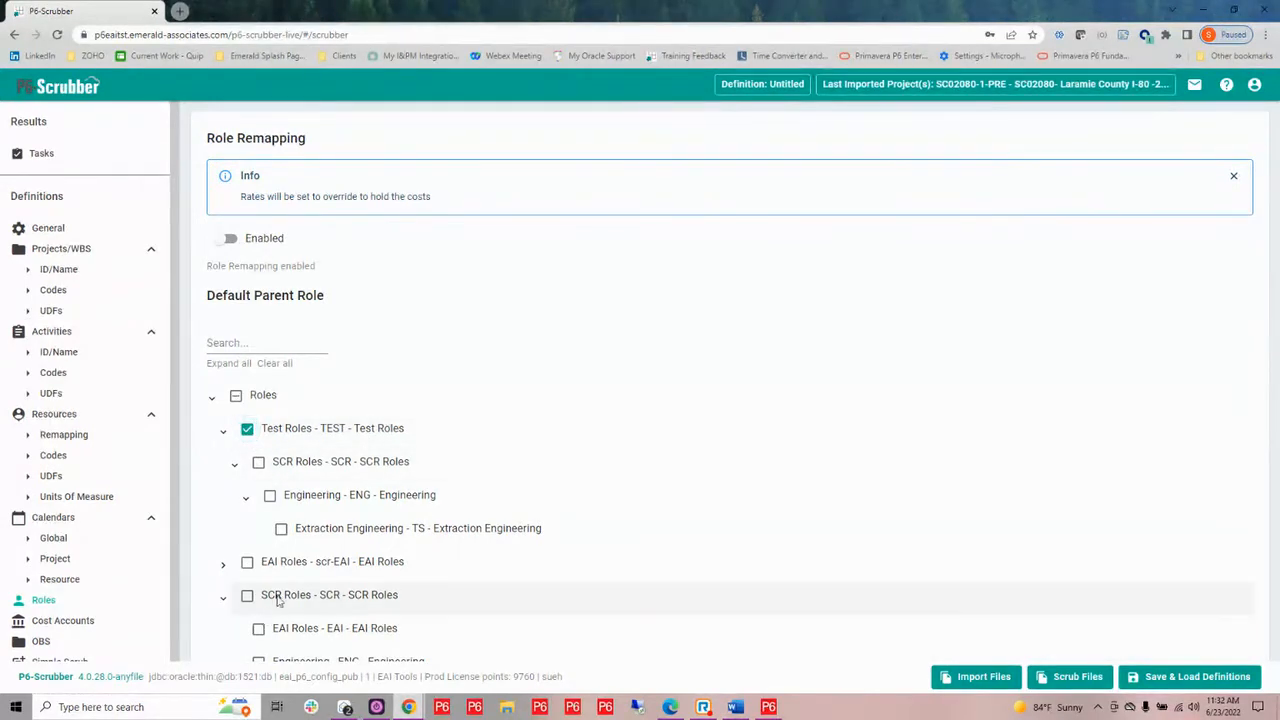
left_click(213, 400)
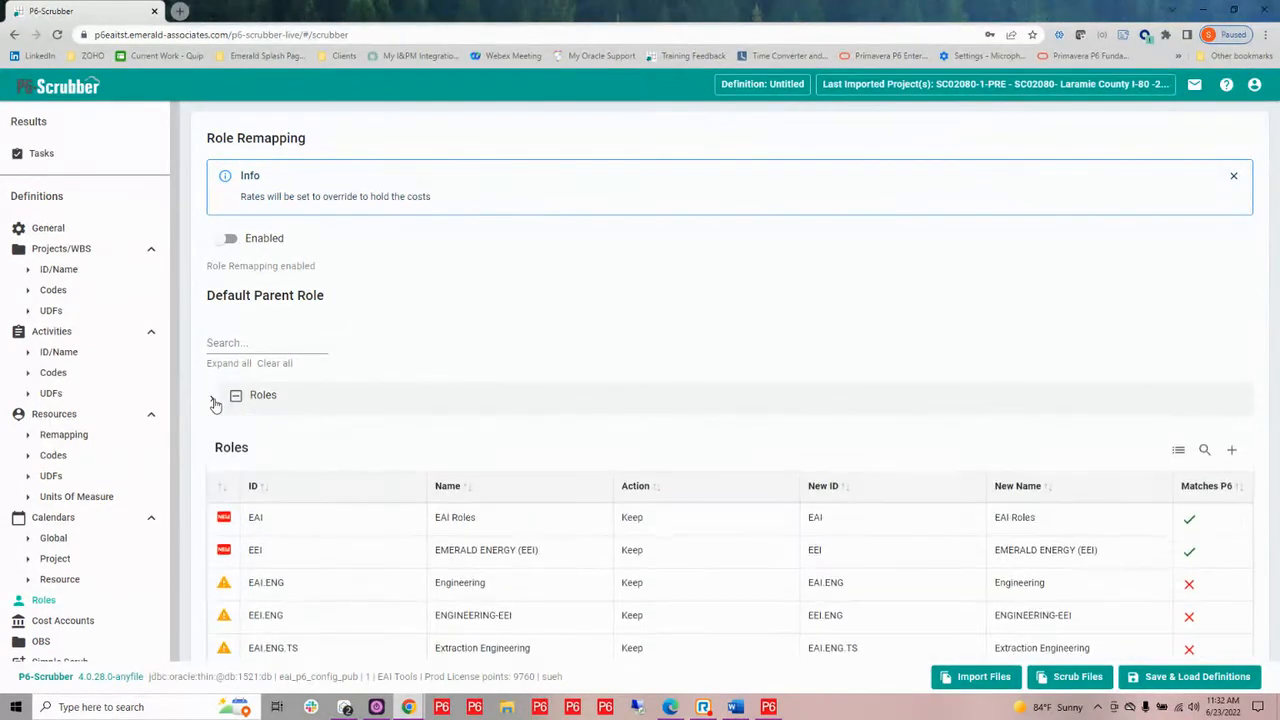
Acknowledge the unmatched roles EAI.ENG, EEI.ENG and EAI.ENG.TS so they are accepted for remapping
left_click(1190, 587)
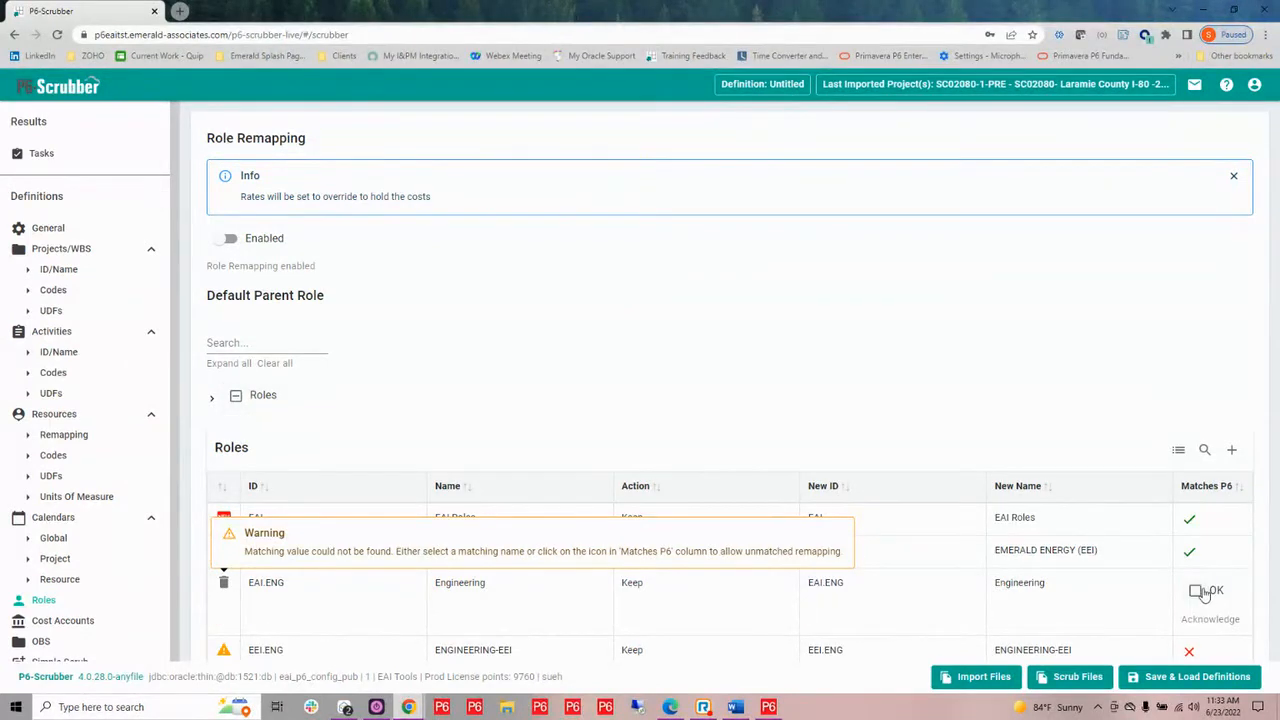
left_click(1196, 591)
left_click(1191, 618)
left_click(1196, 624)
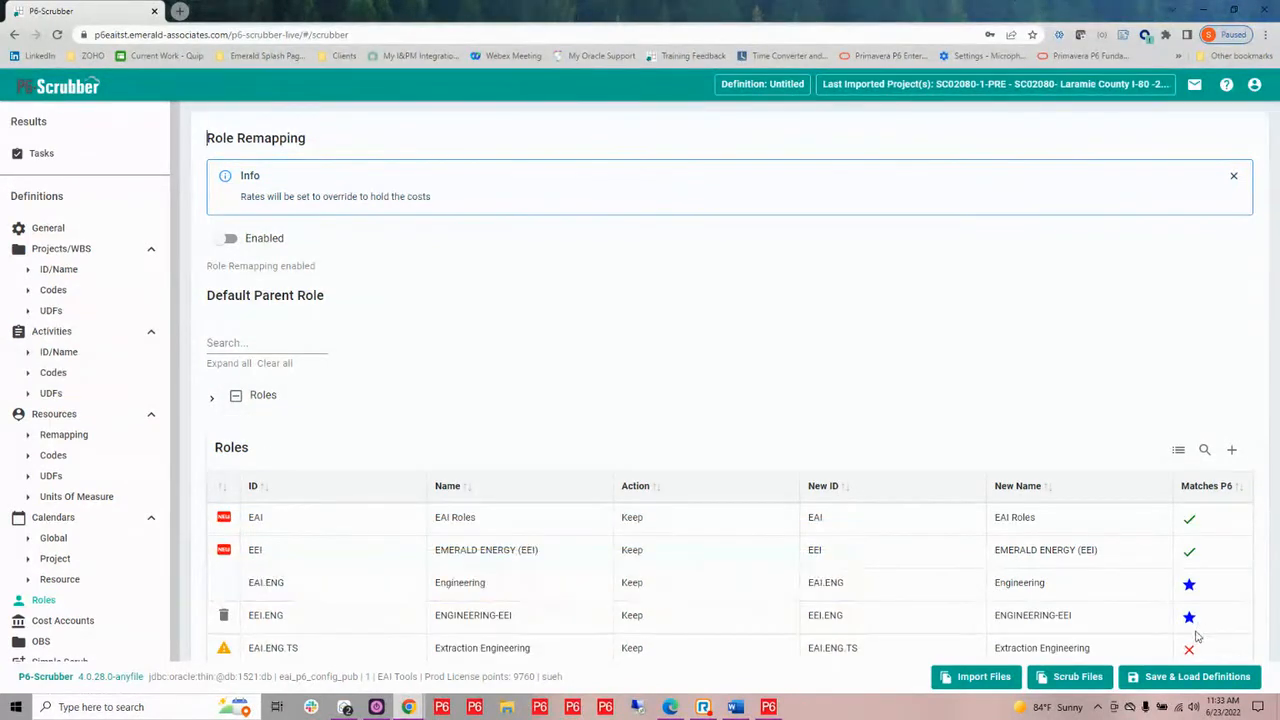
left_click(1190, 650)
left_click(1196, 655)
Look over the cost account validation settings and enable OBS remapping
left_click(75, 621)
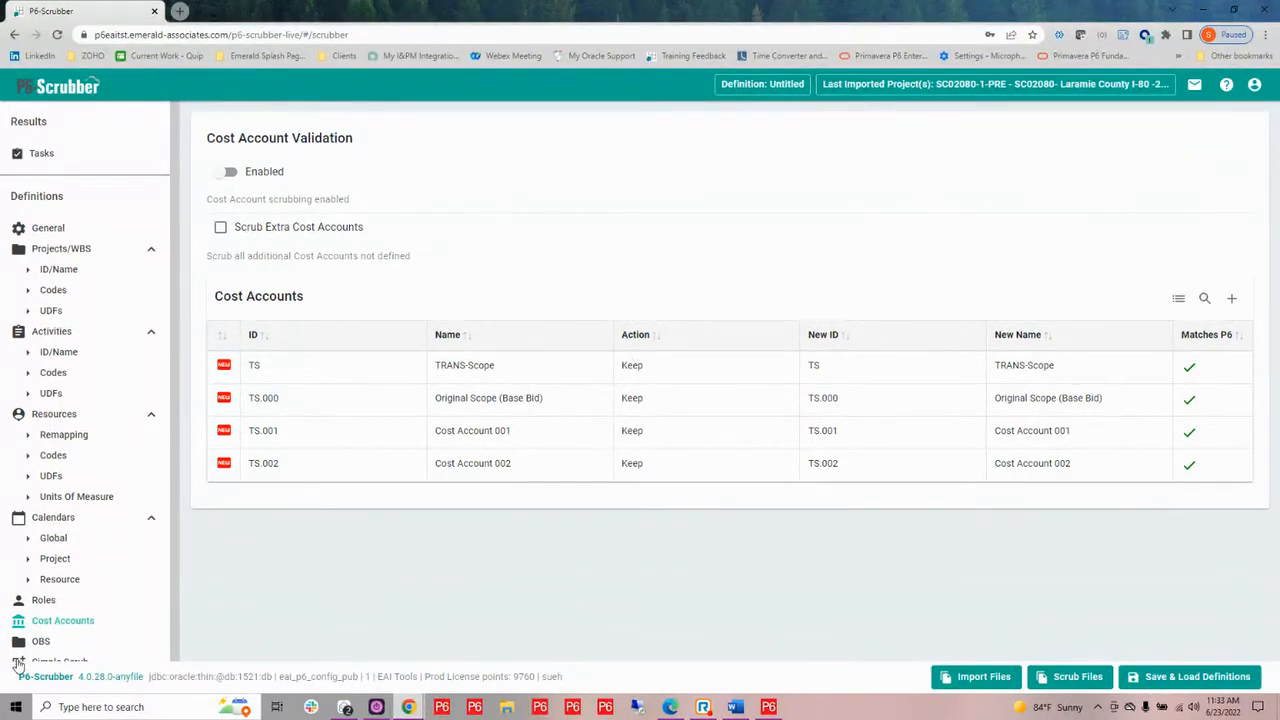
scroll(43, 621, "down", 1)
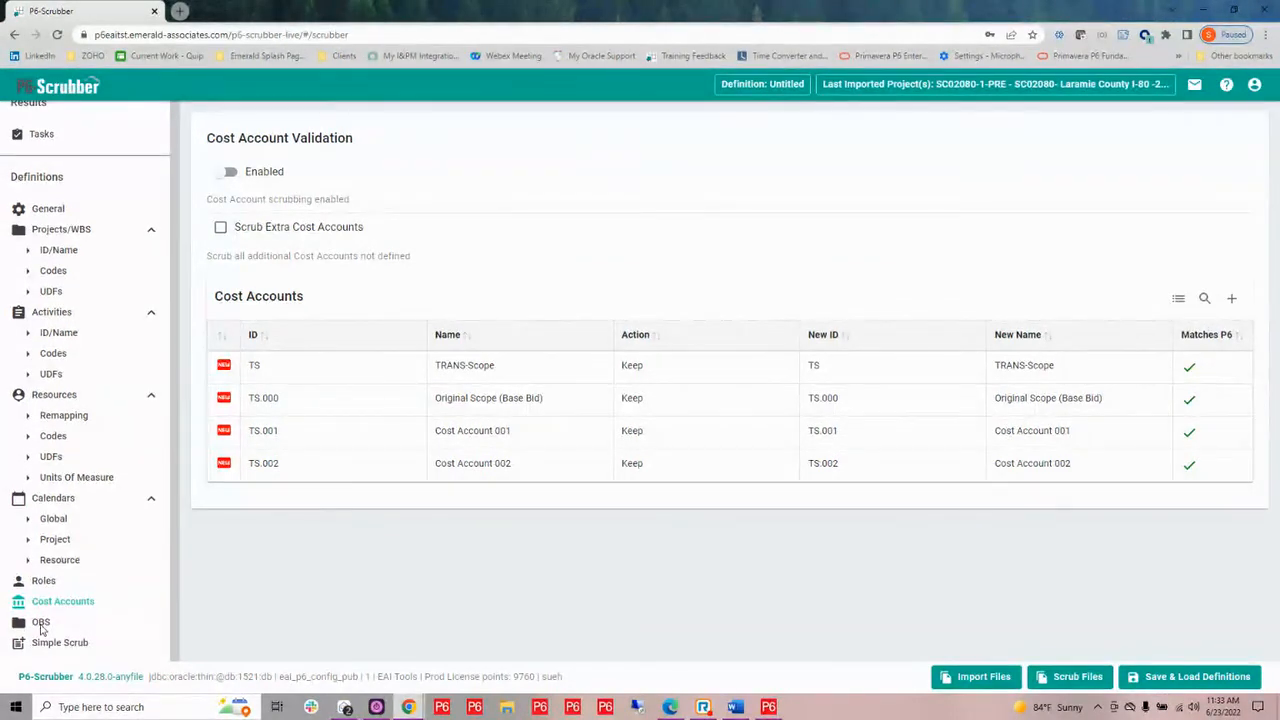
left_click(41, 624)
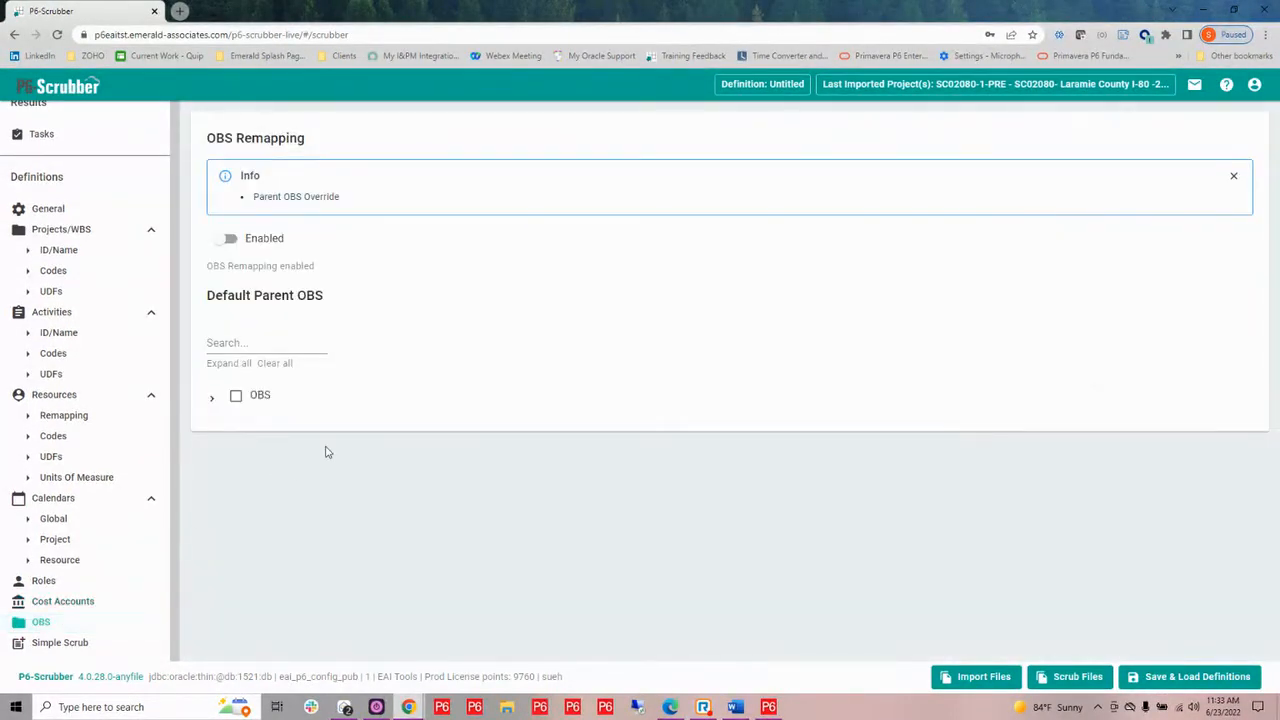
left_click(227, 242)
Choose P6-Scrubber under Enterprise, EAI - TOOLS as the default parent OBS
left_click(211, 400)
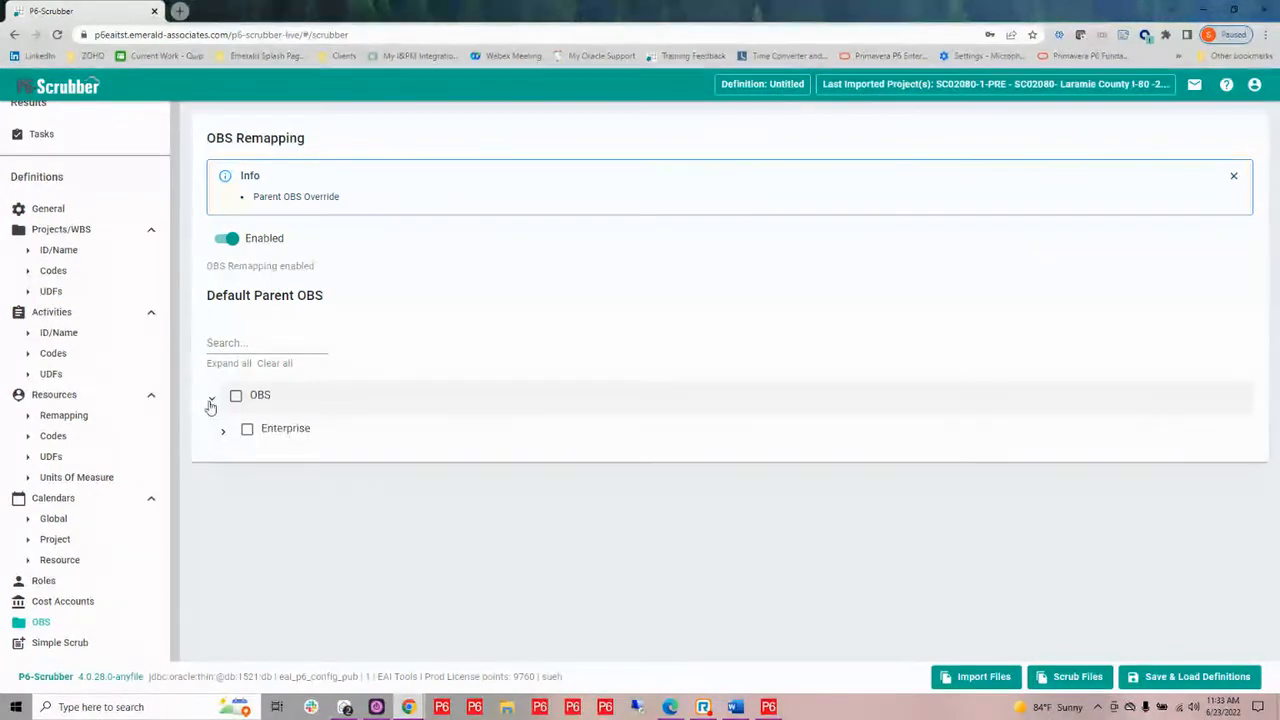
left_click(223, 432)
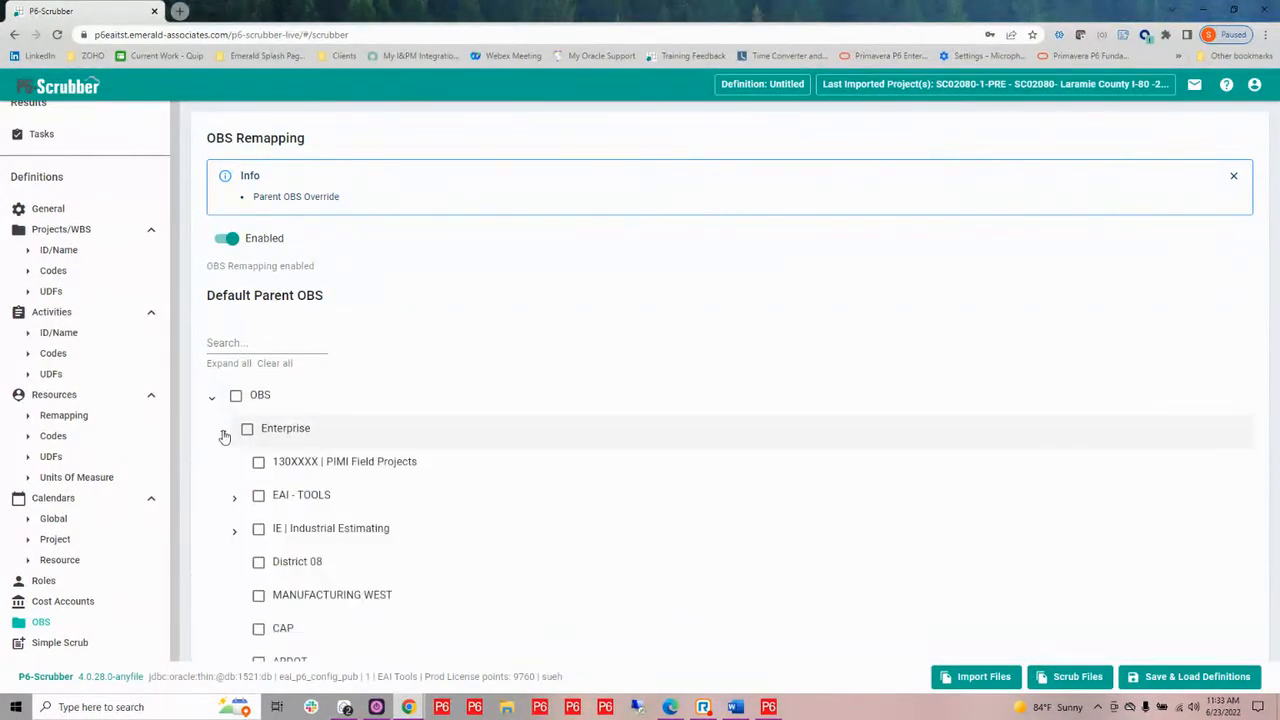
left_click(235, 500)
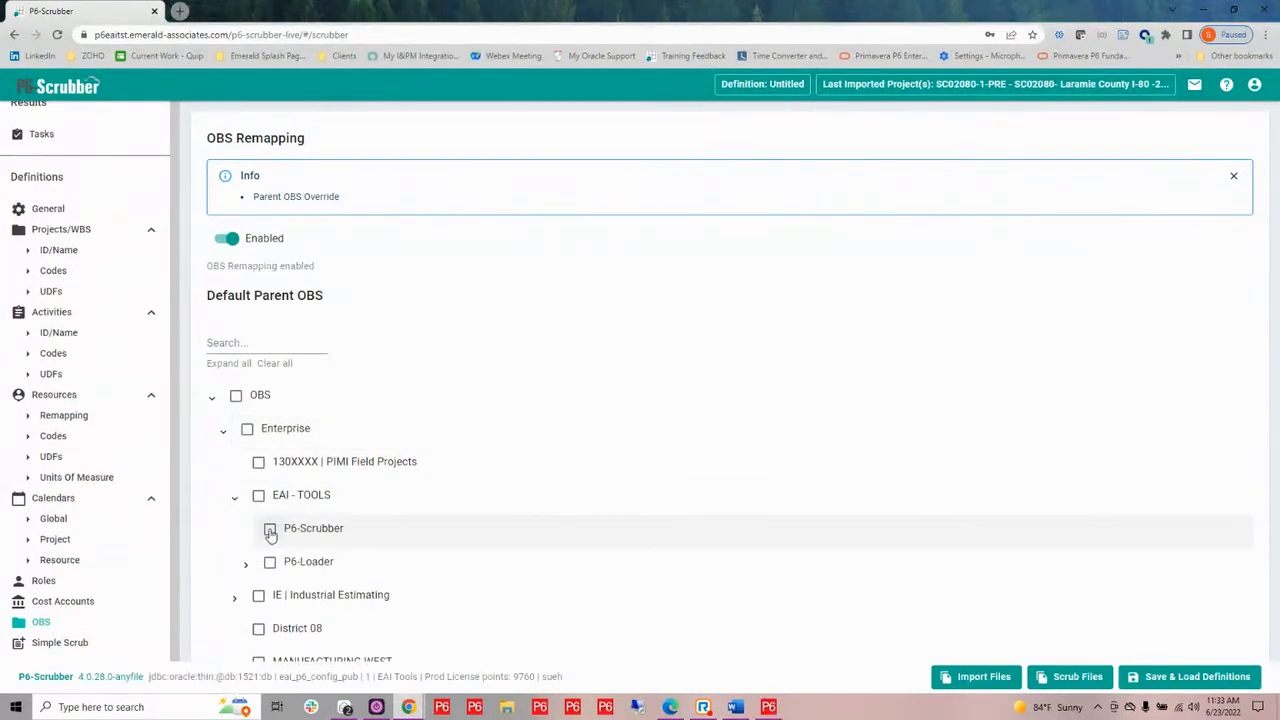
left_click(269, 529)
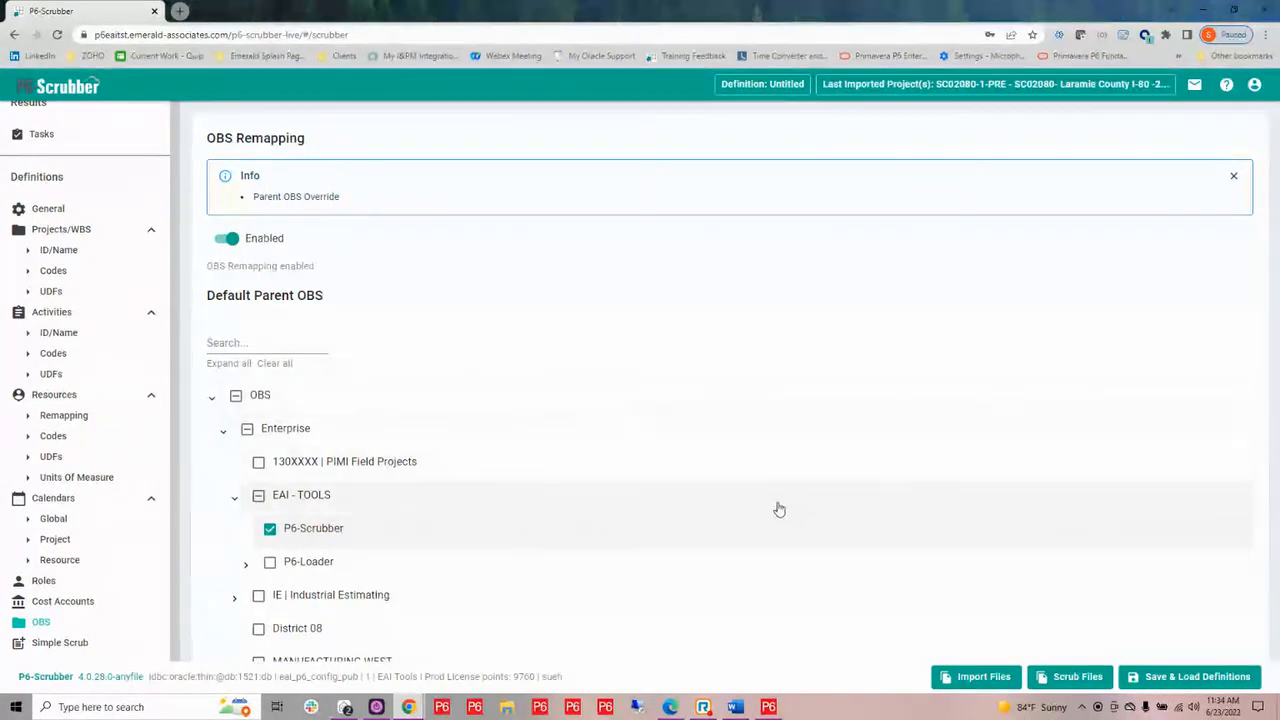
Start saving the current settings as a new scrubber definition named Demo Example
left_click(1173, 681)
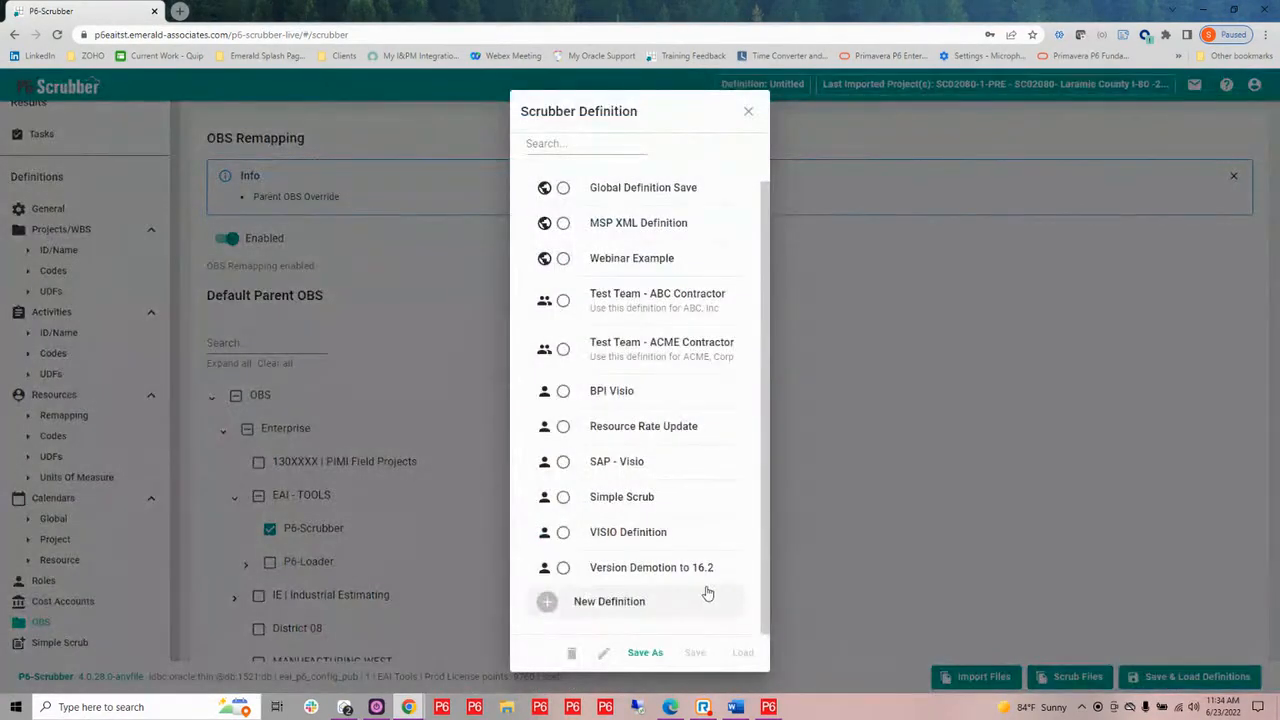
left_click(645, 653)
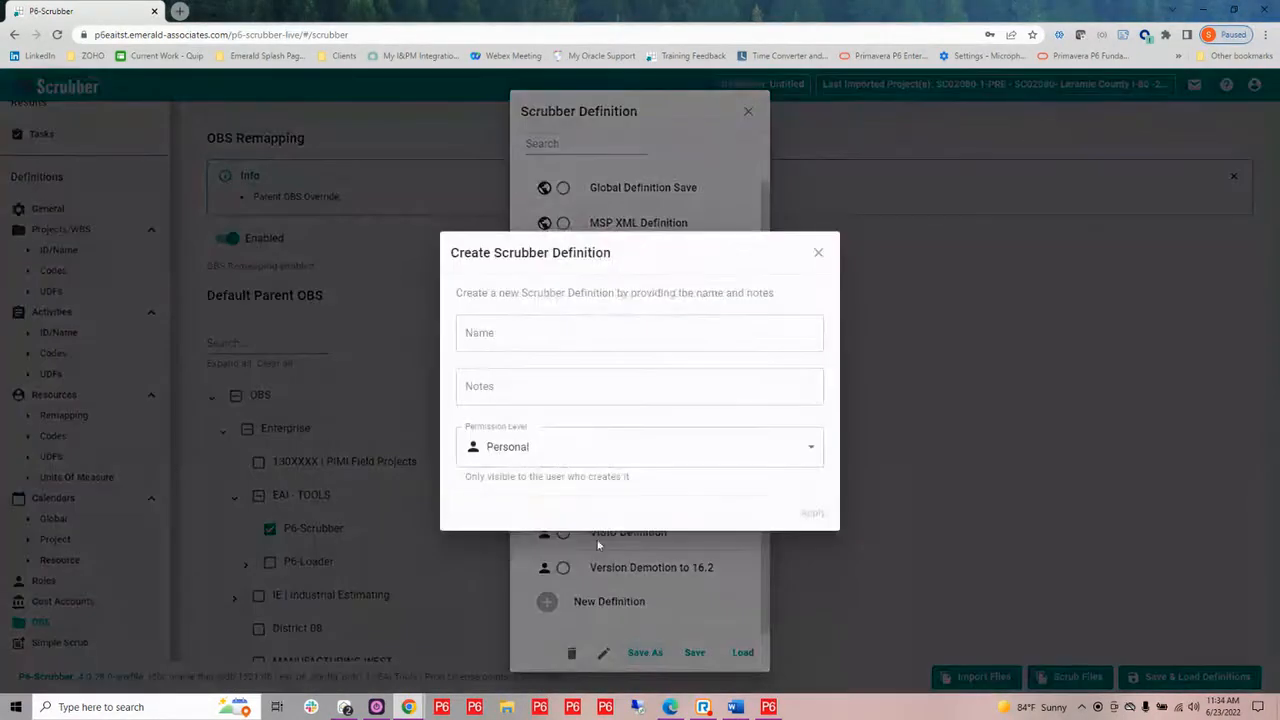
left_click(521, 332)
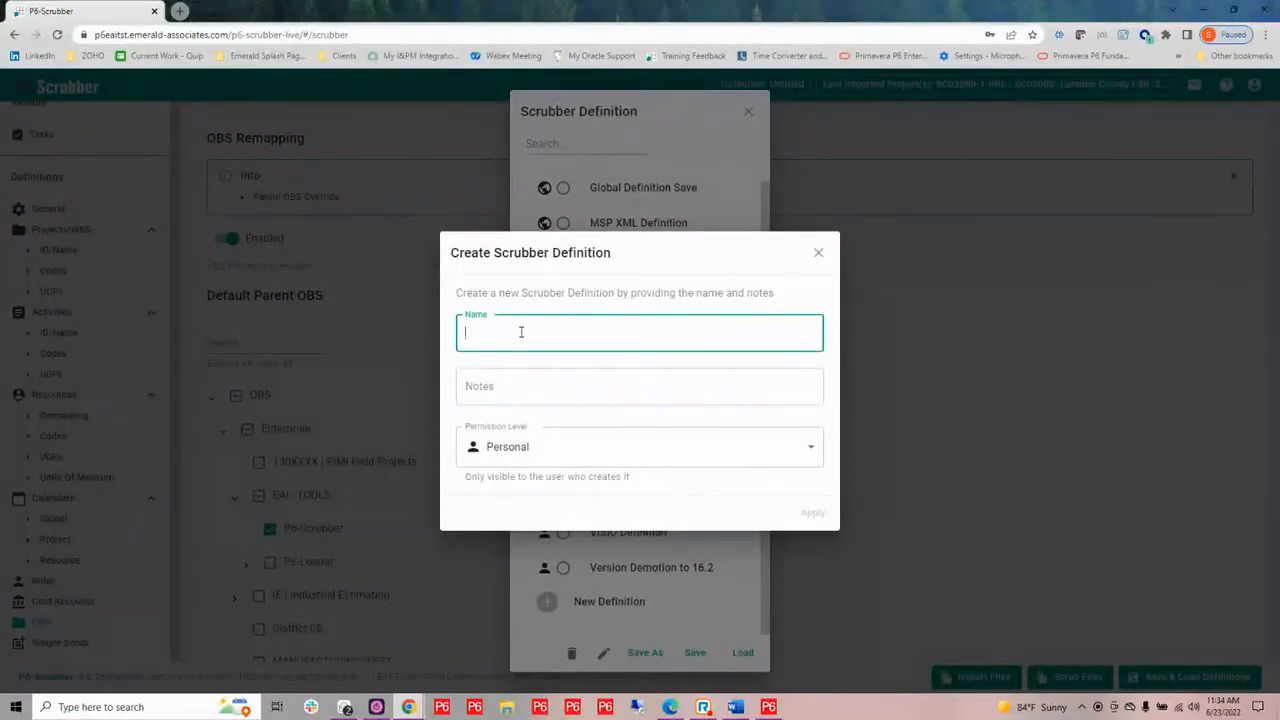
type("Demo Example")
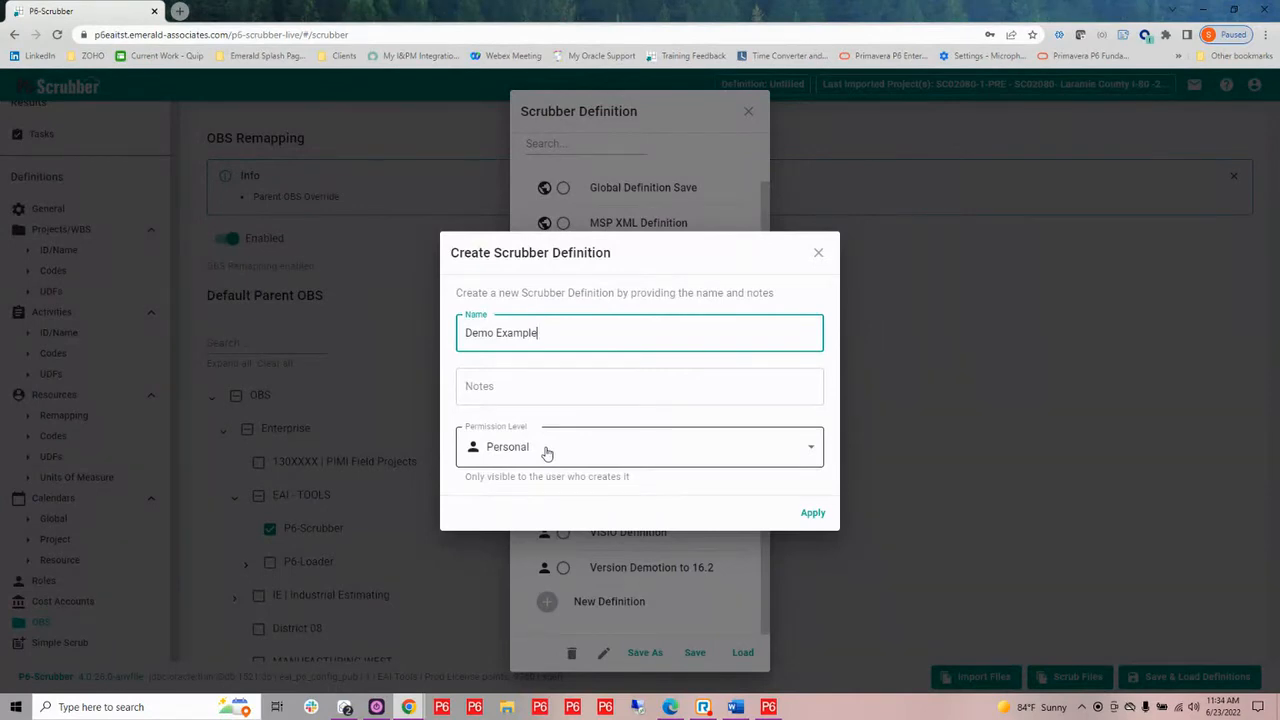
Set the new definition's permission level to Team and share it with Test Team
left_click(601, 458)
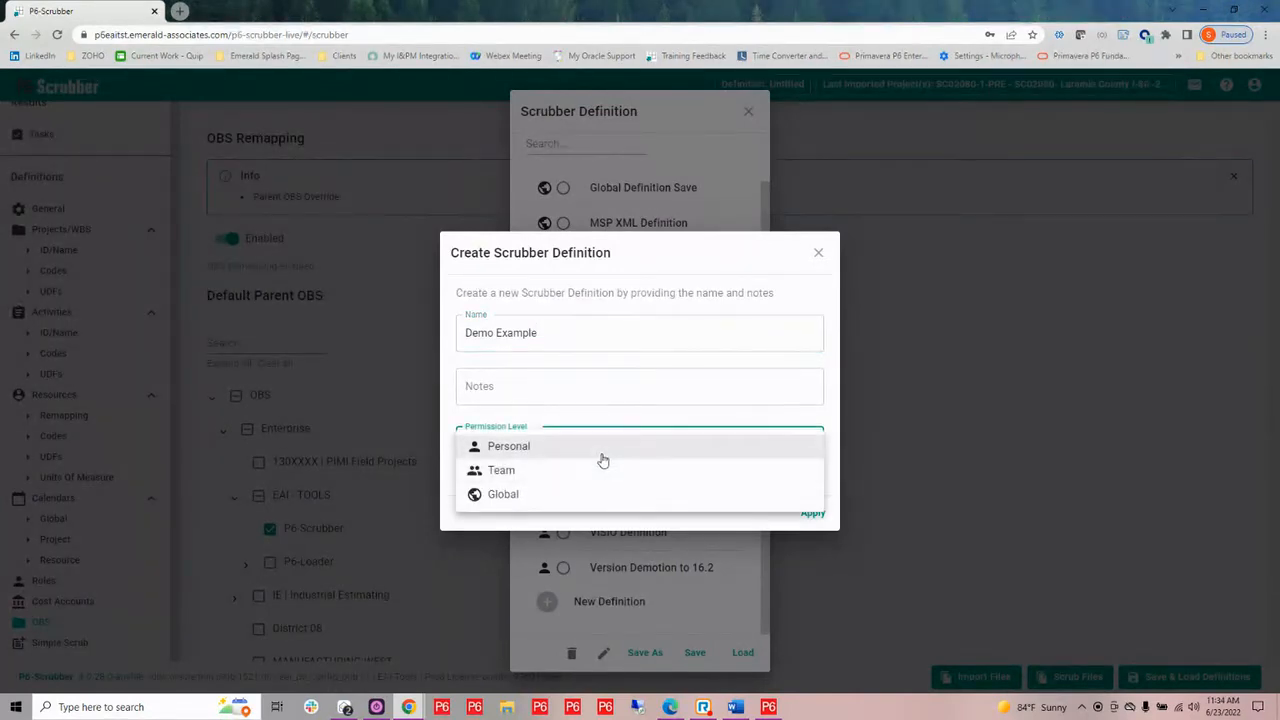
left_click(597, 478)
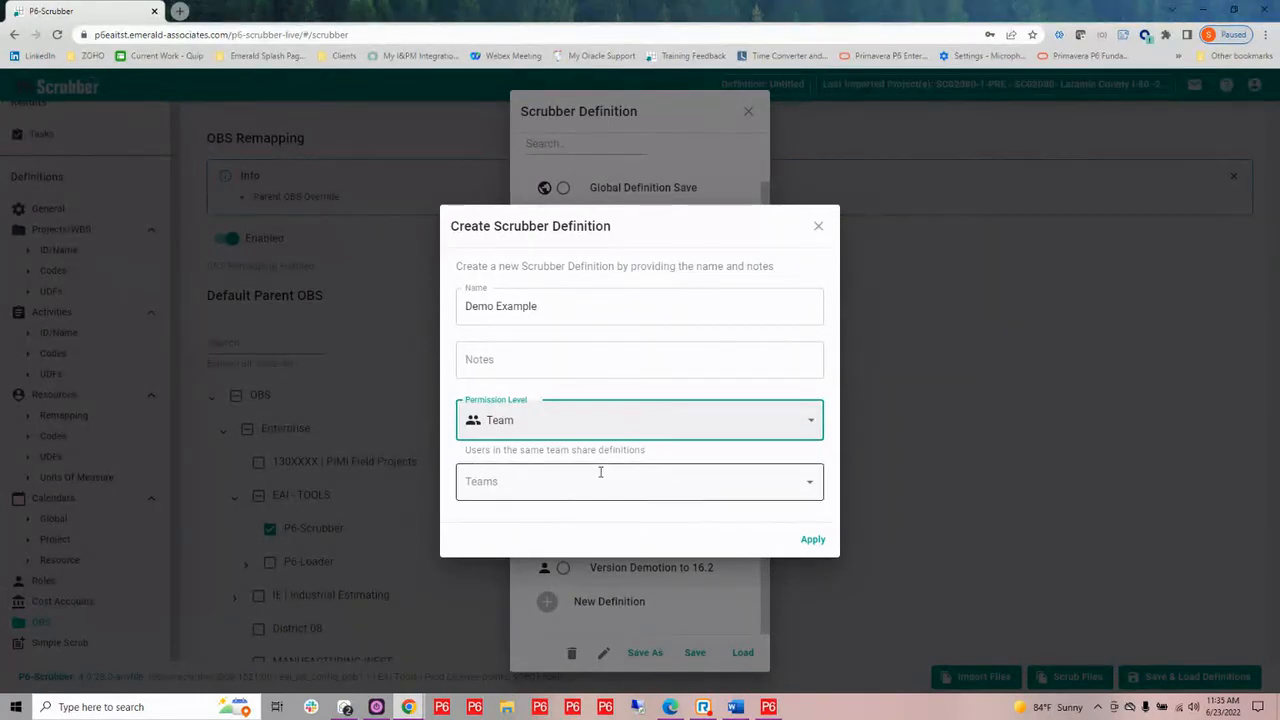
left_click(600, 476)
left_click(554, 522)
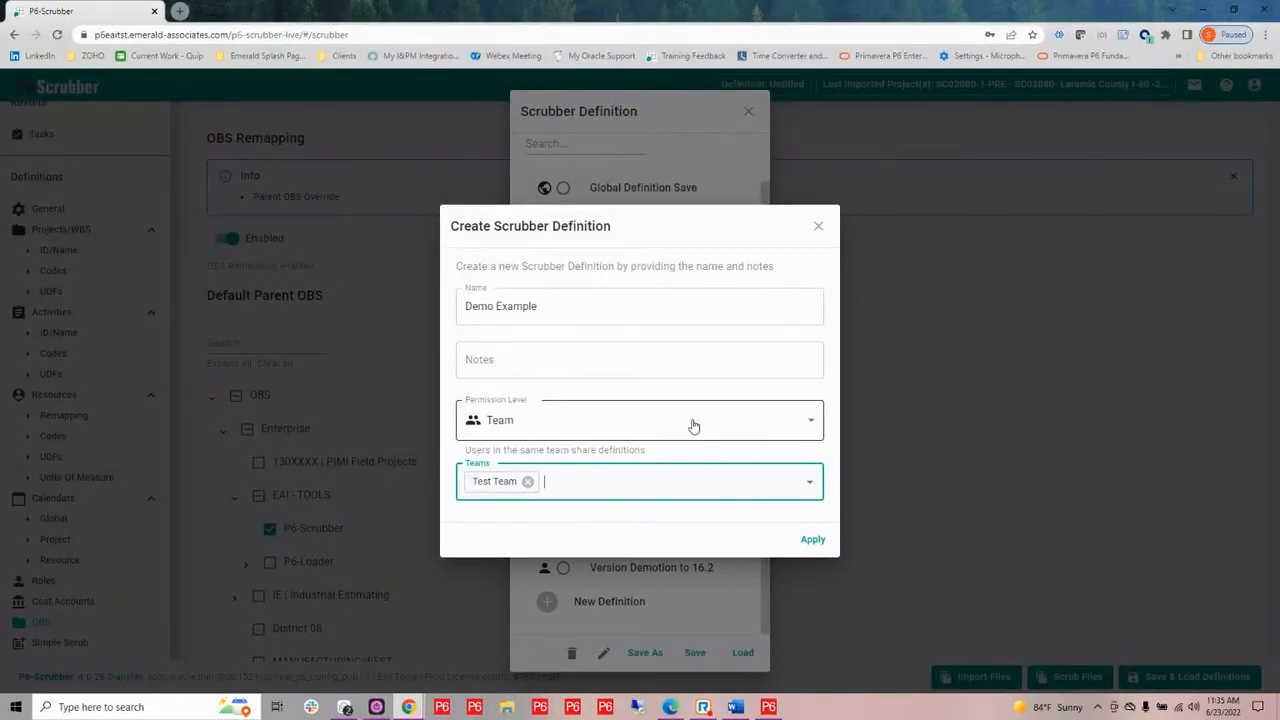
Set the Demo Example definition's permission level to Personal, leave the notes empty and save it
left_click(812, 421)
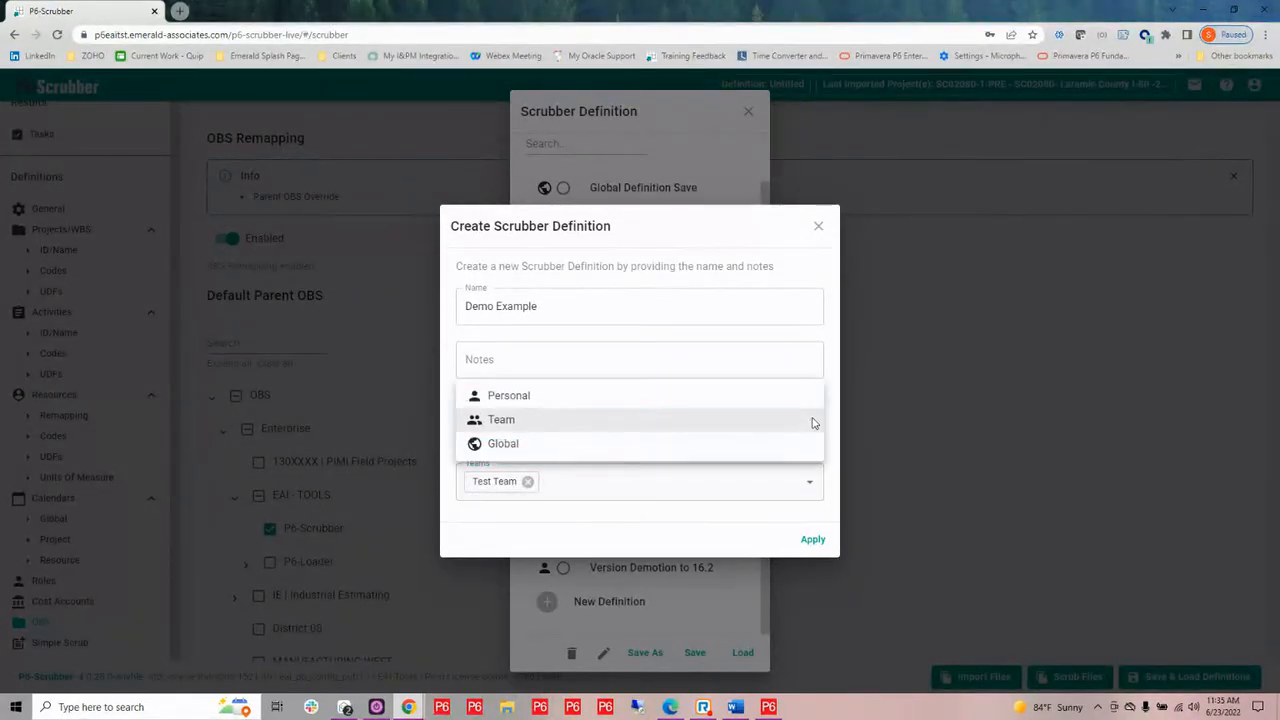
left_click(531, 401)
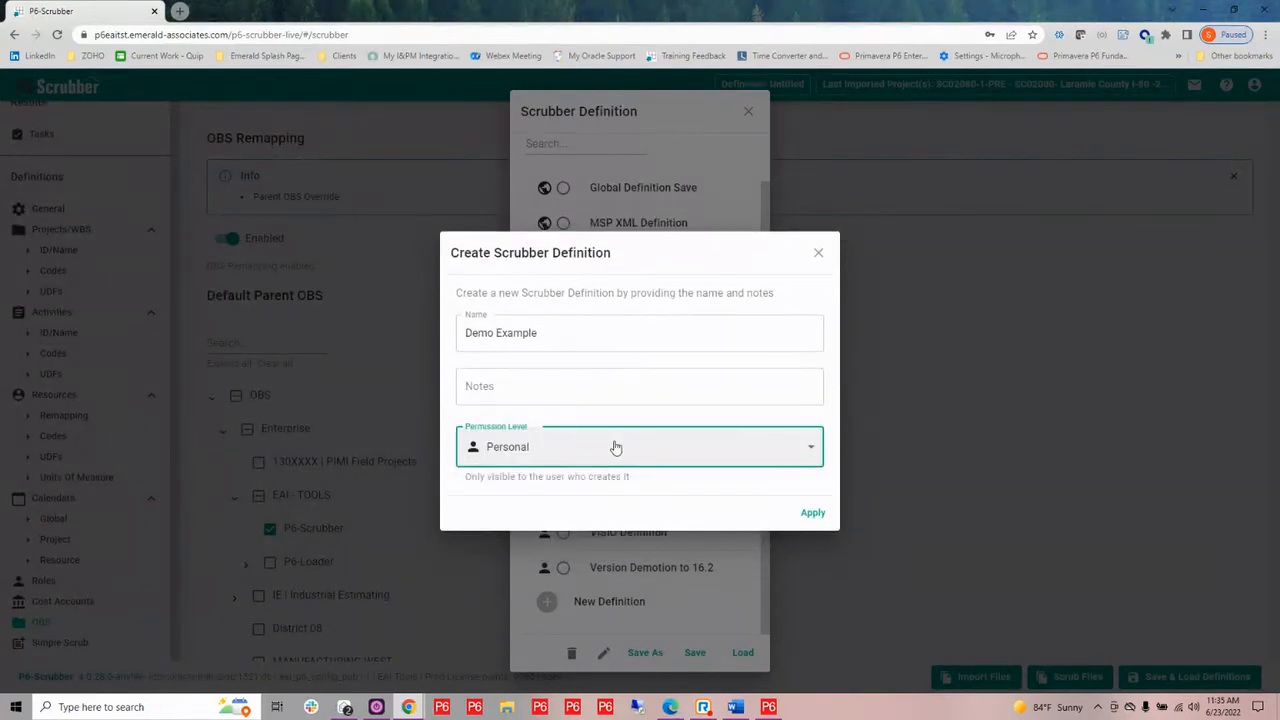
left_click(514, 390)
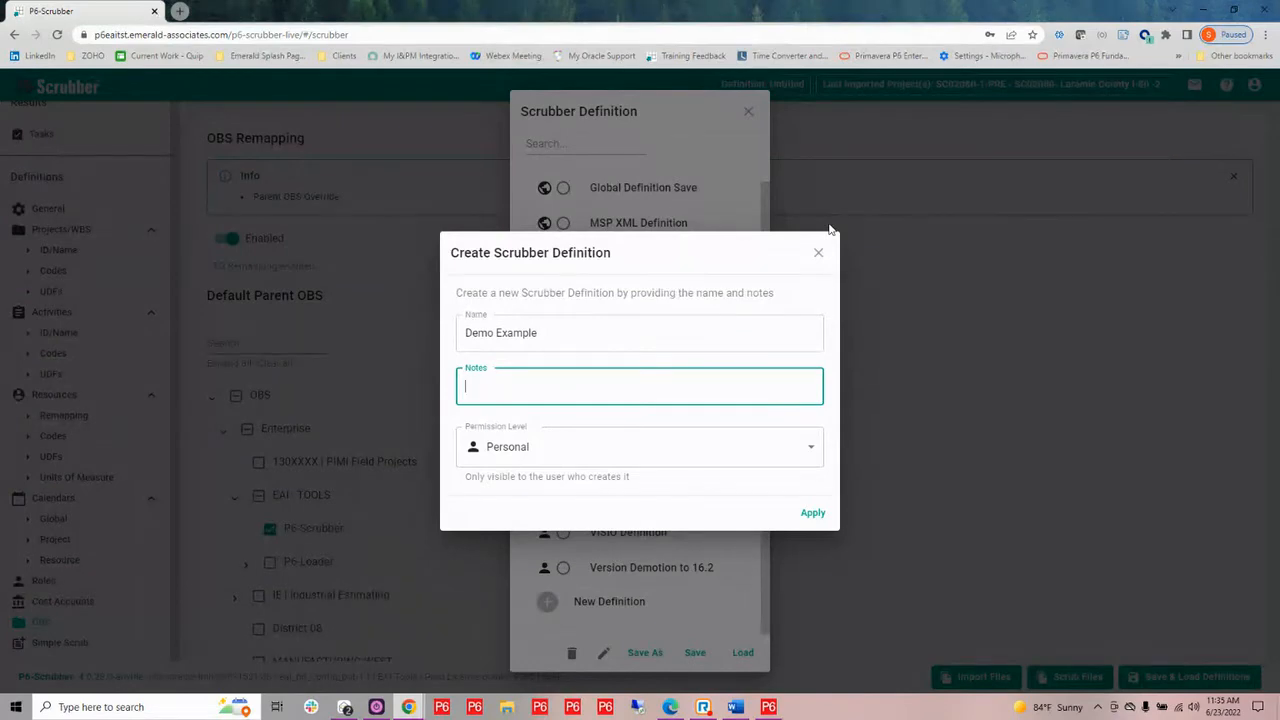
left_click(815, 515)
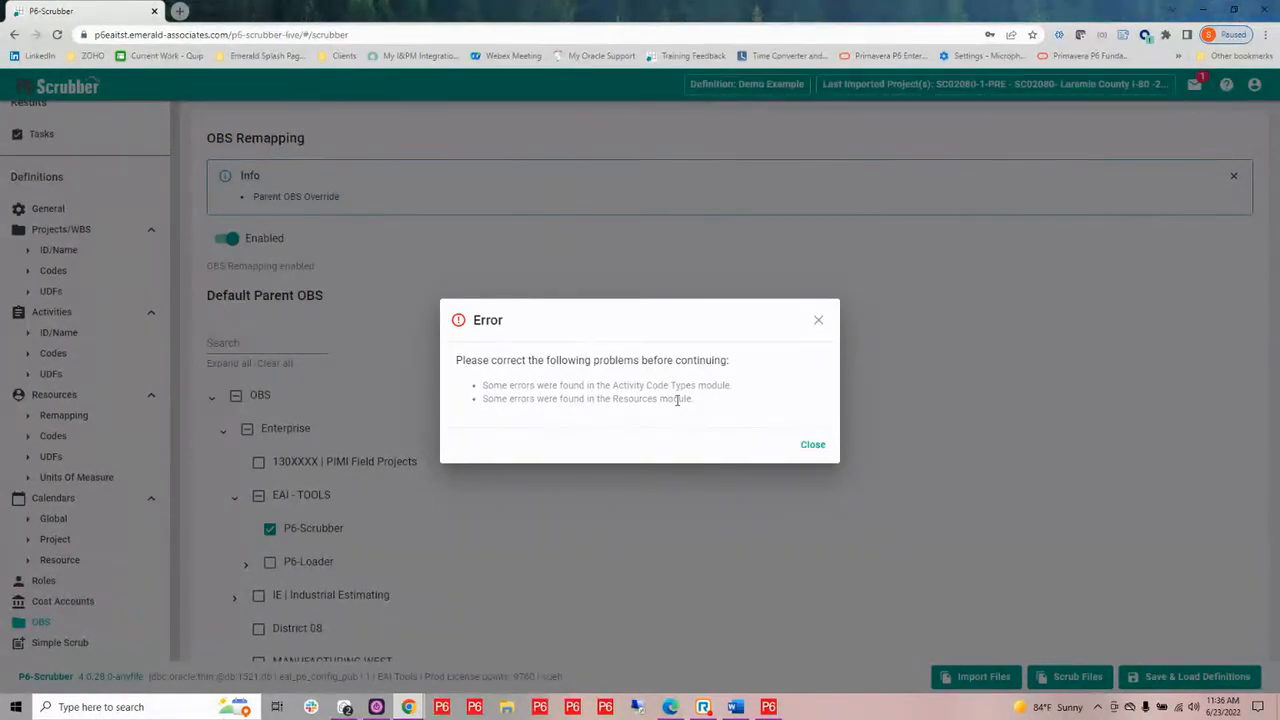
left_click(818, 449)
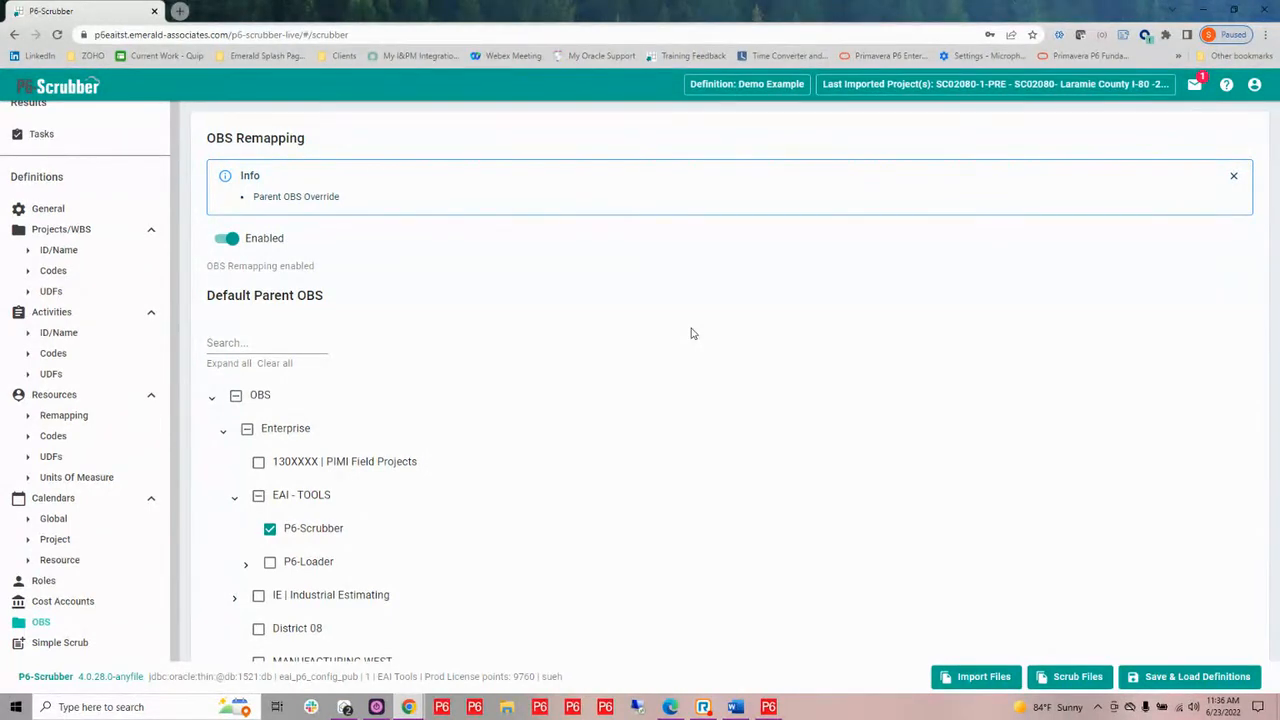
Load the Webinar Example definition and look over its project codes, activity codes and activity UDFs
left_click(1176, 682)
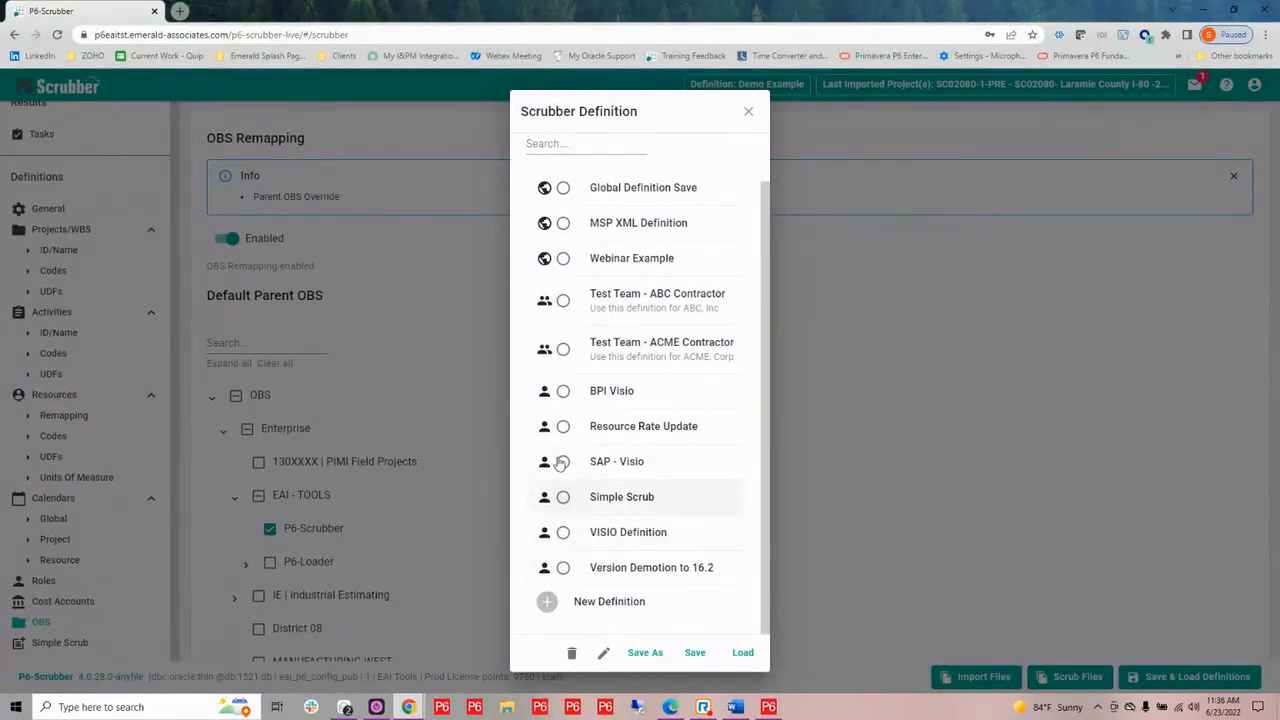
left_click(563, 259)
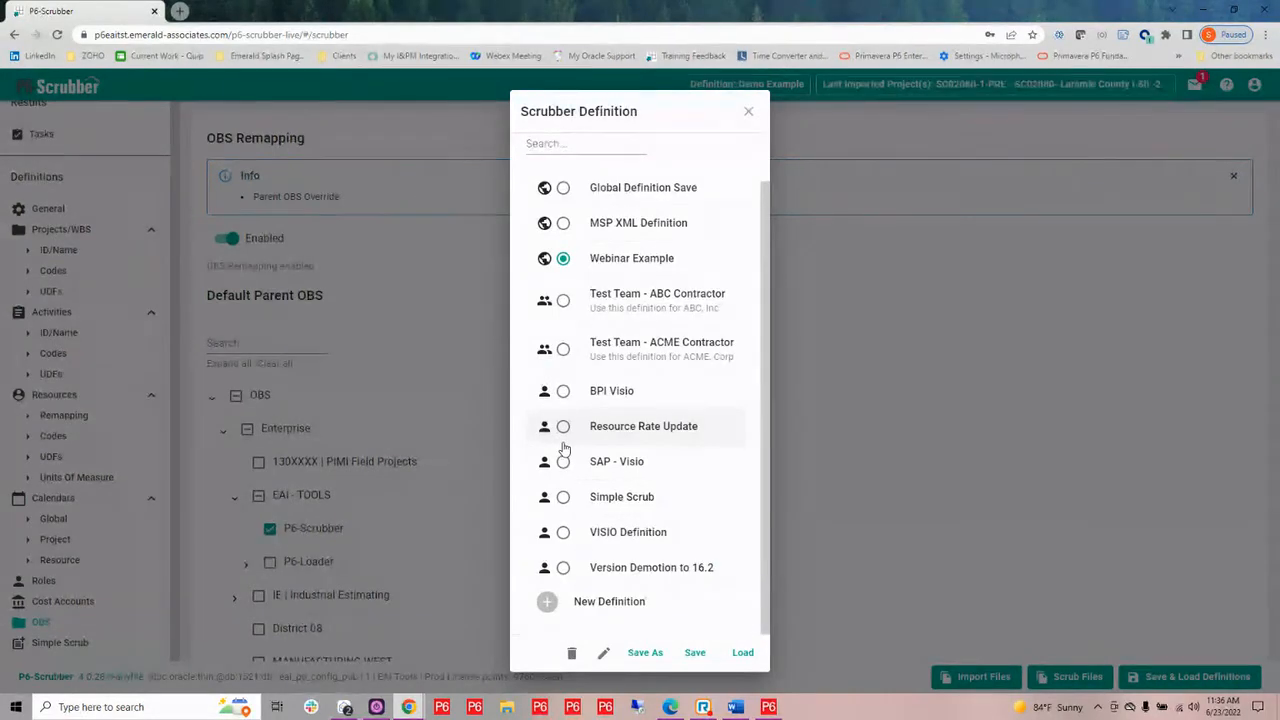
left_click(743, 653)
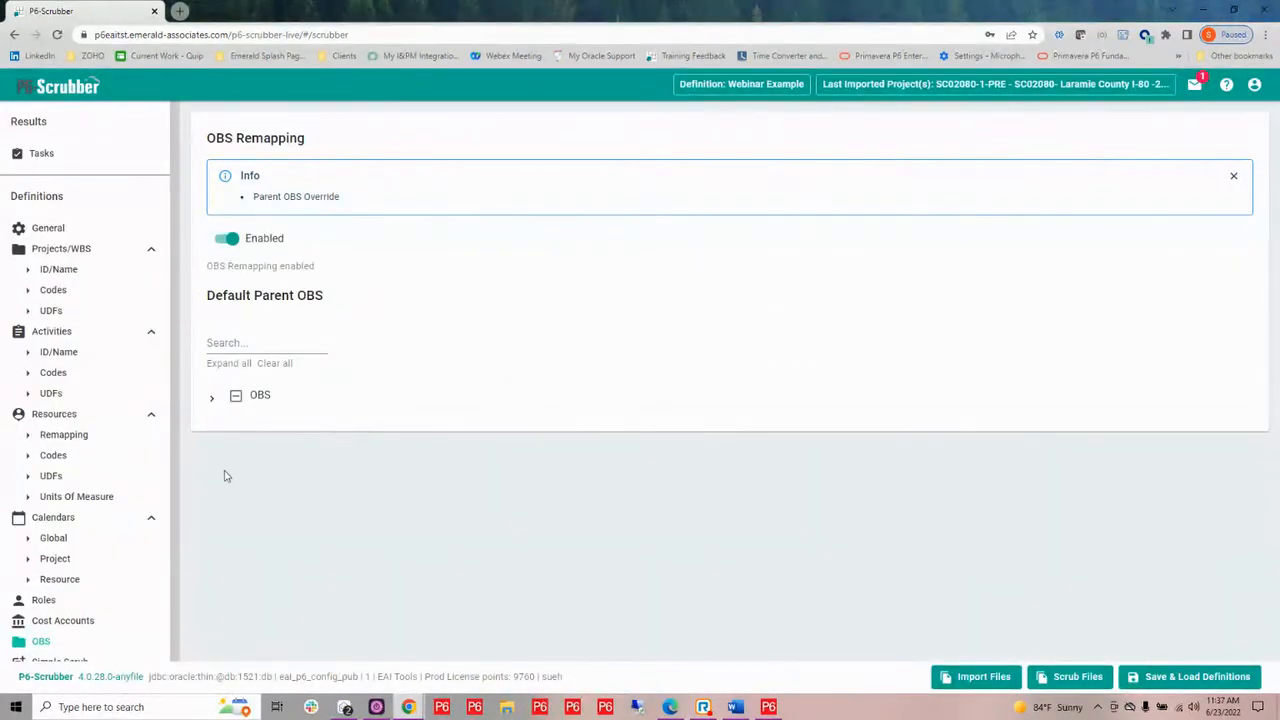
left_click(50, 291)
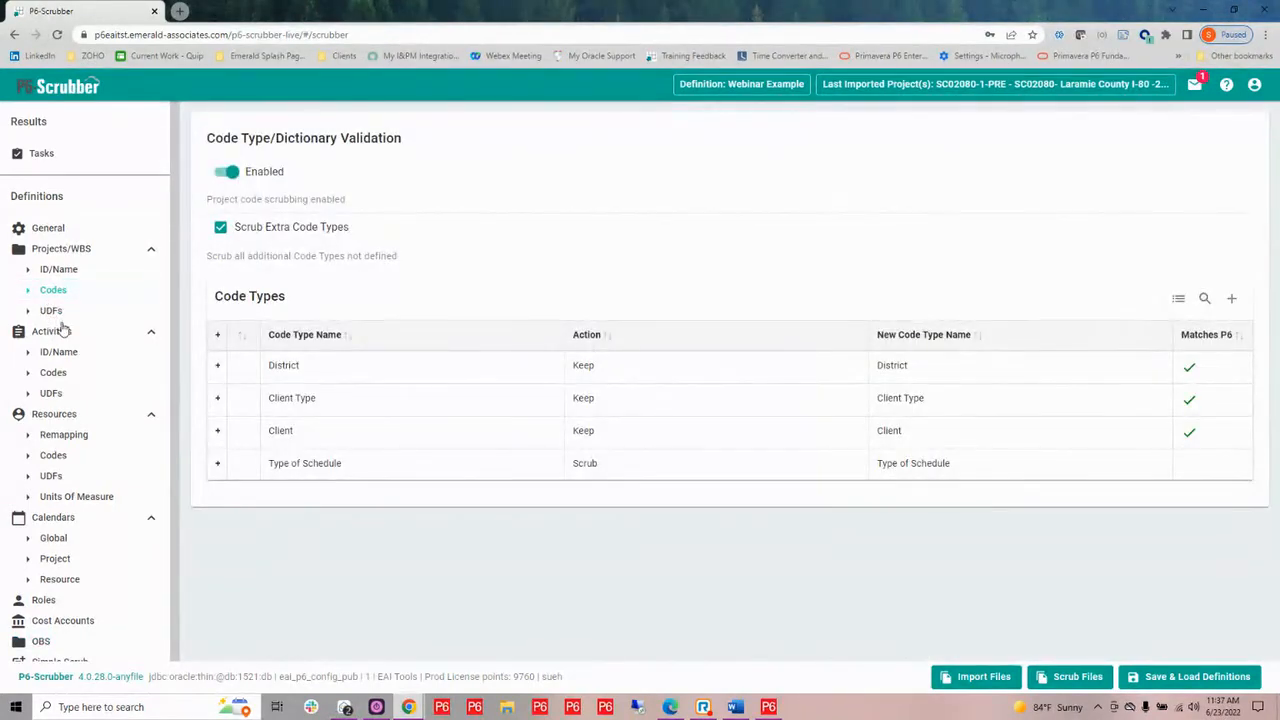
left_click(53, 374)
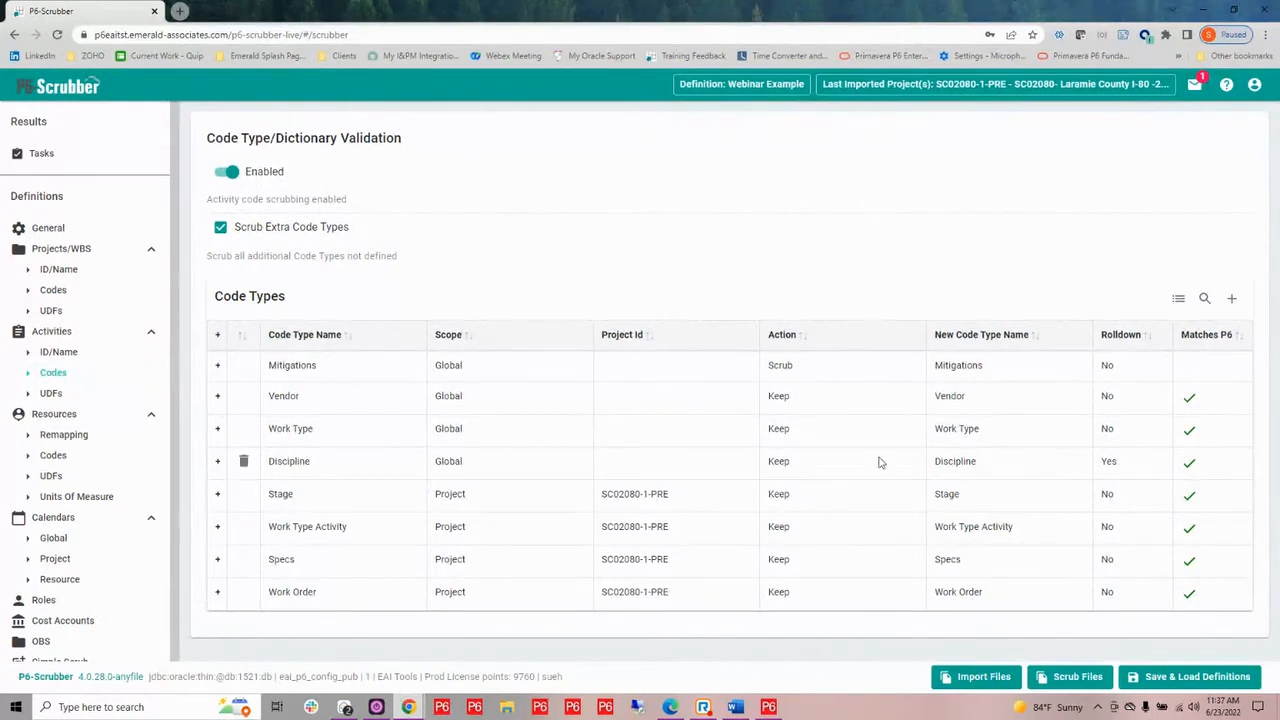
left_click(50, 393)
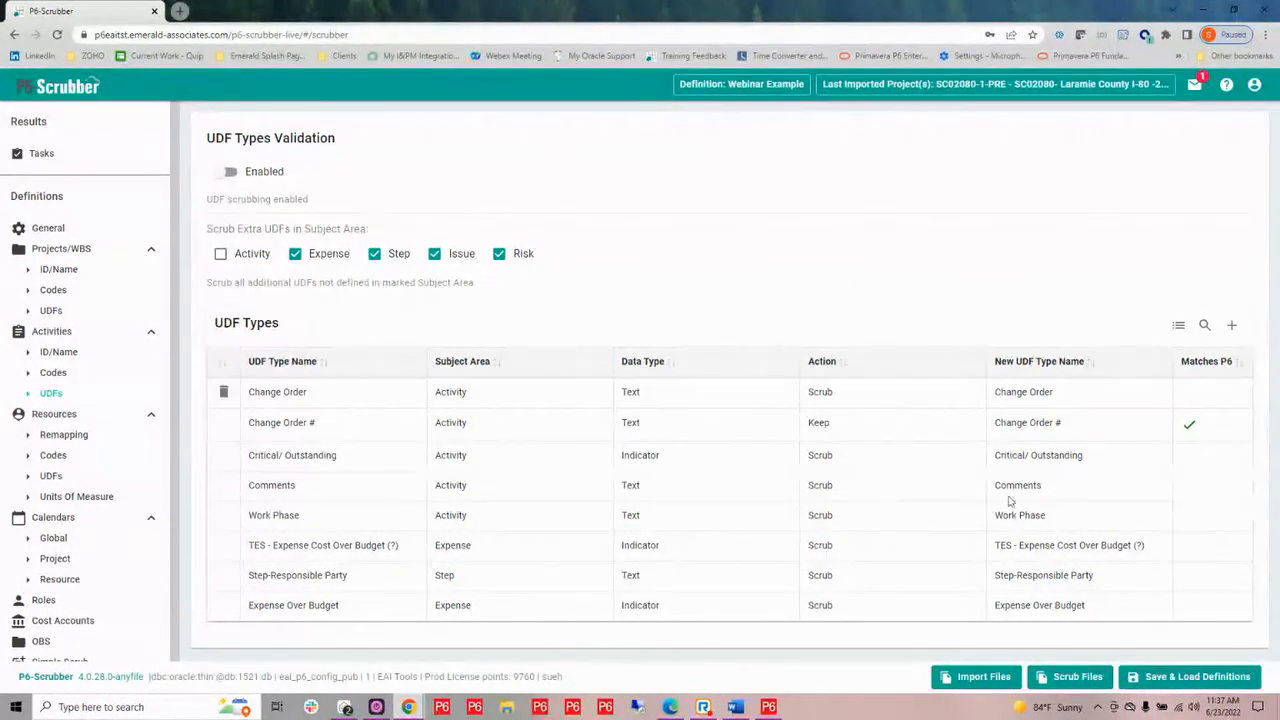
Scrub the files SC02080-1-PRE-Master and SC04080-1-PRE-Master with the loaded definition
left_click(1072, 680)
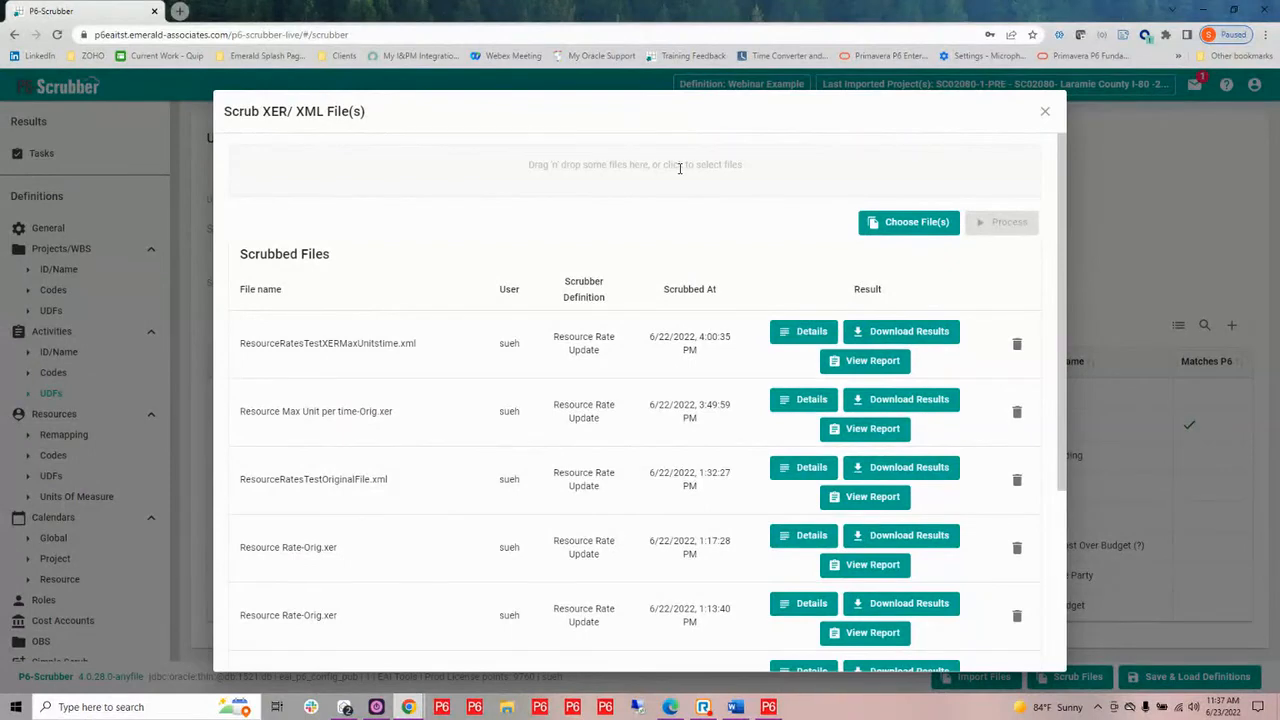
left_click(679, 168)
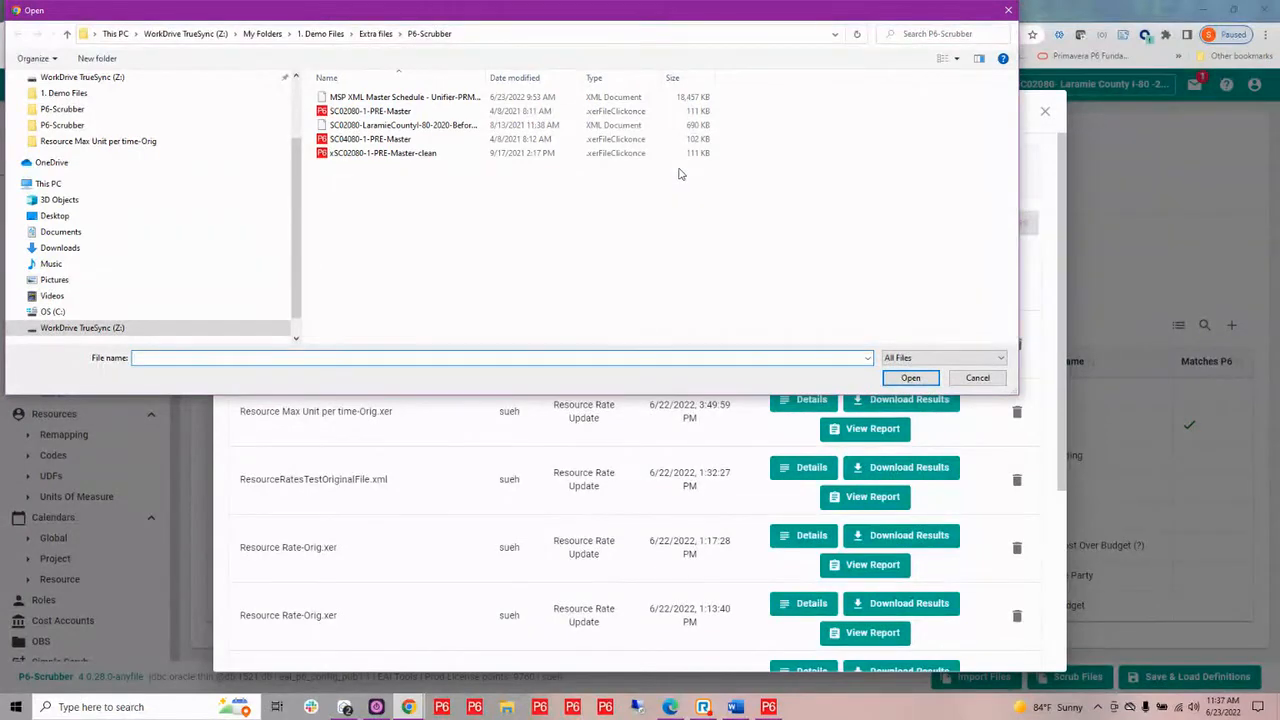
left_click(378, 112)
left_click(386, 140, "ctrl")
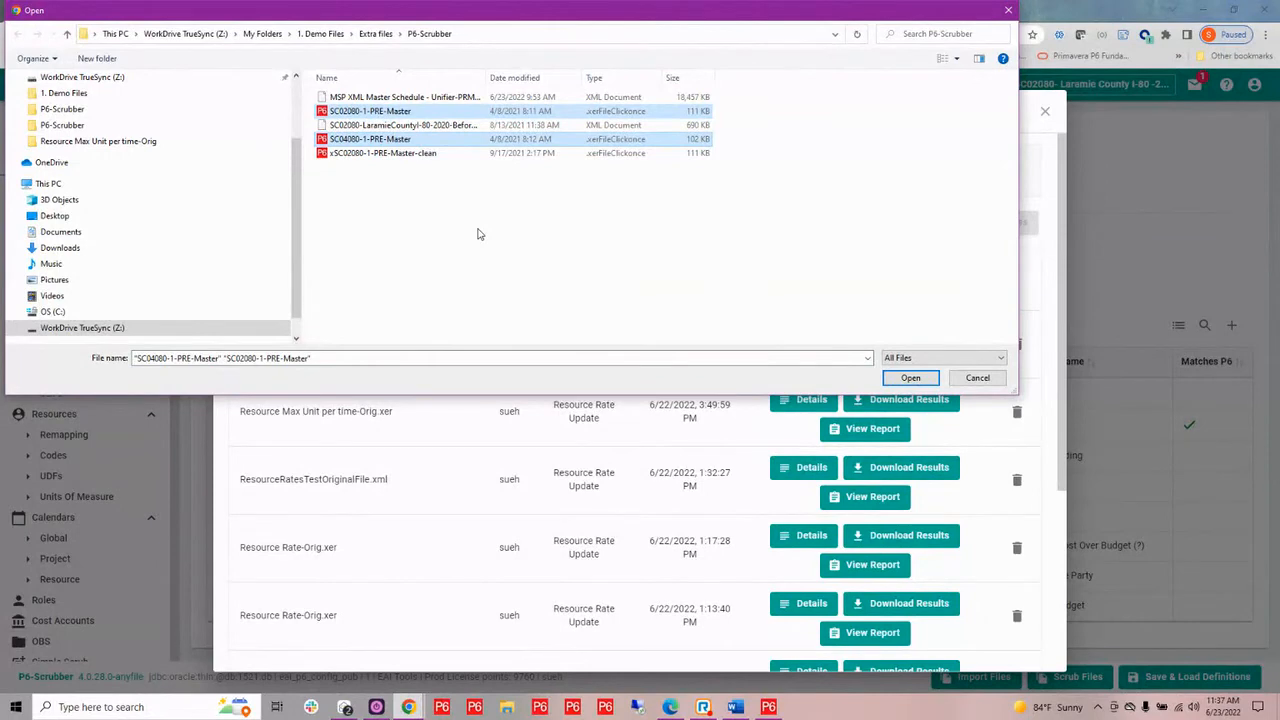
left_click(910, 378)
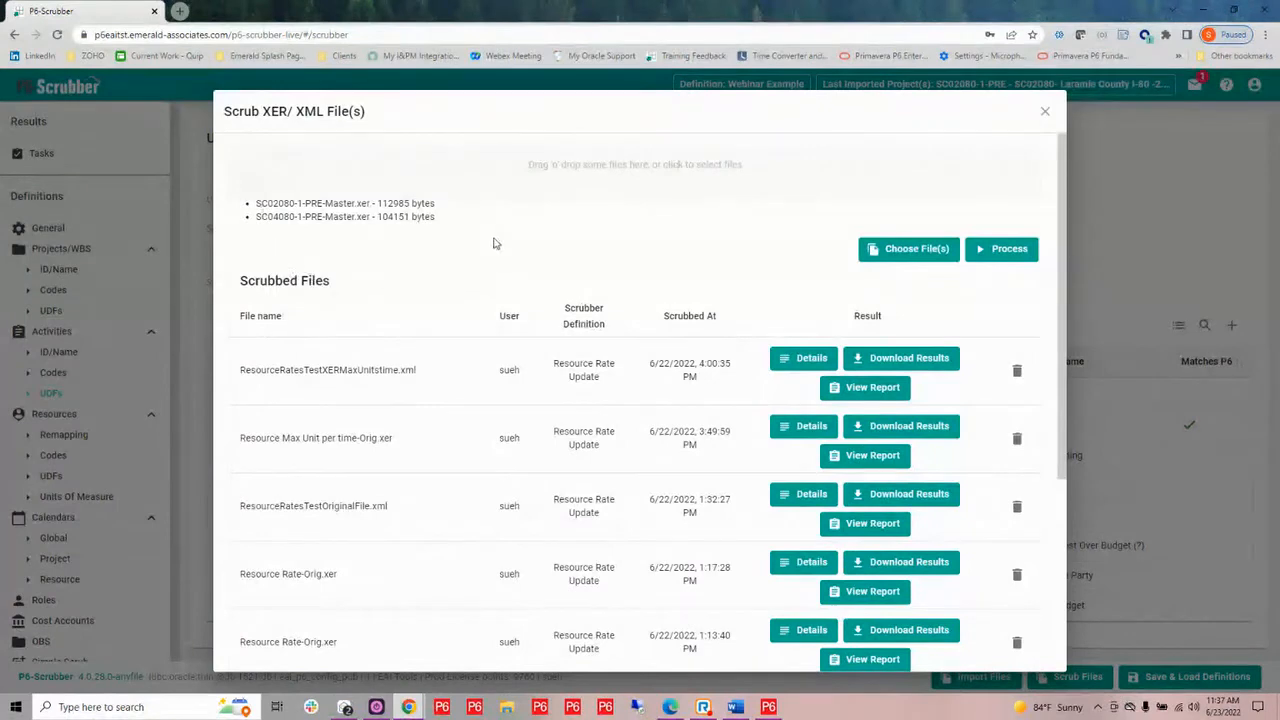
left_click(992, 249)
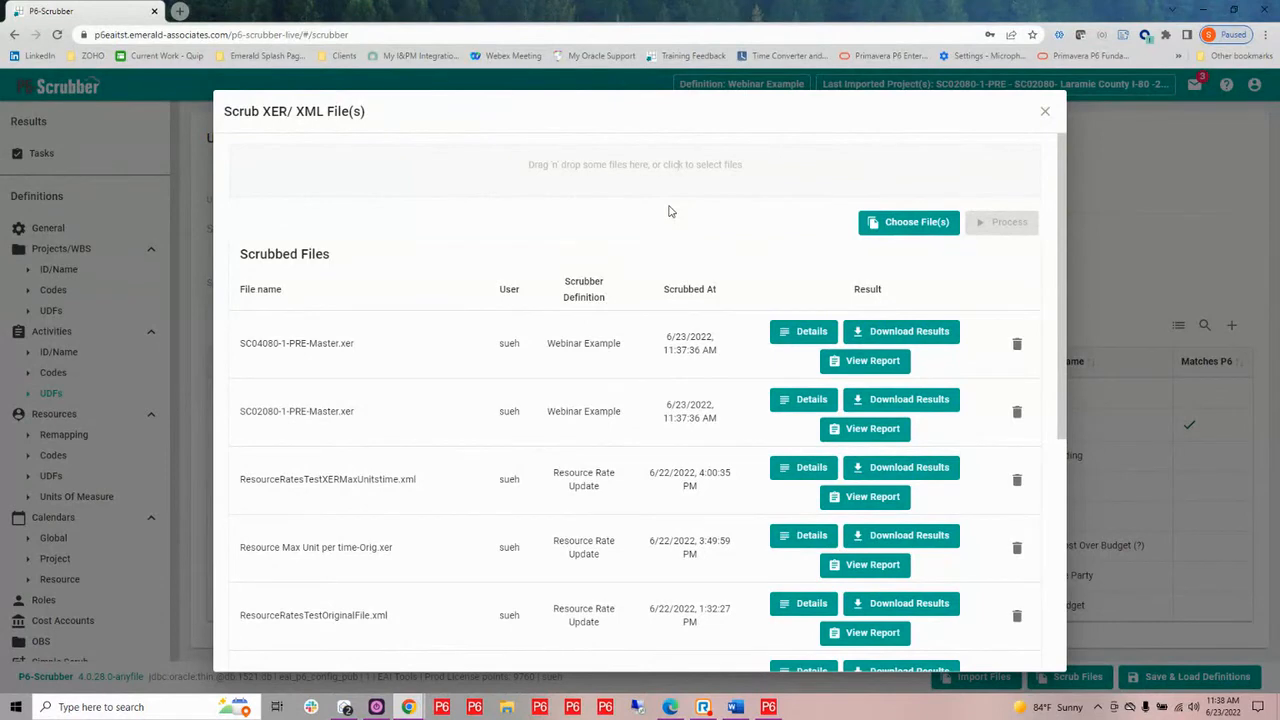
Review the scrub report for SC02080-1-PRE-Master.xer, examining the summary, project code, project UDF and global calendar sections
left_click(868, 435)
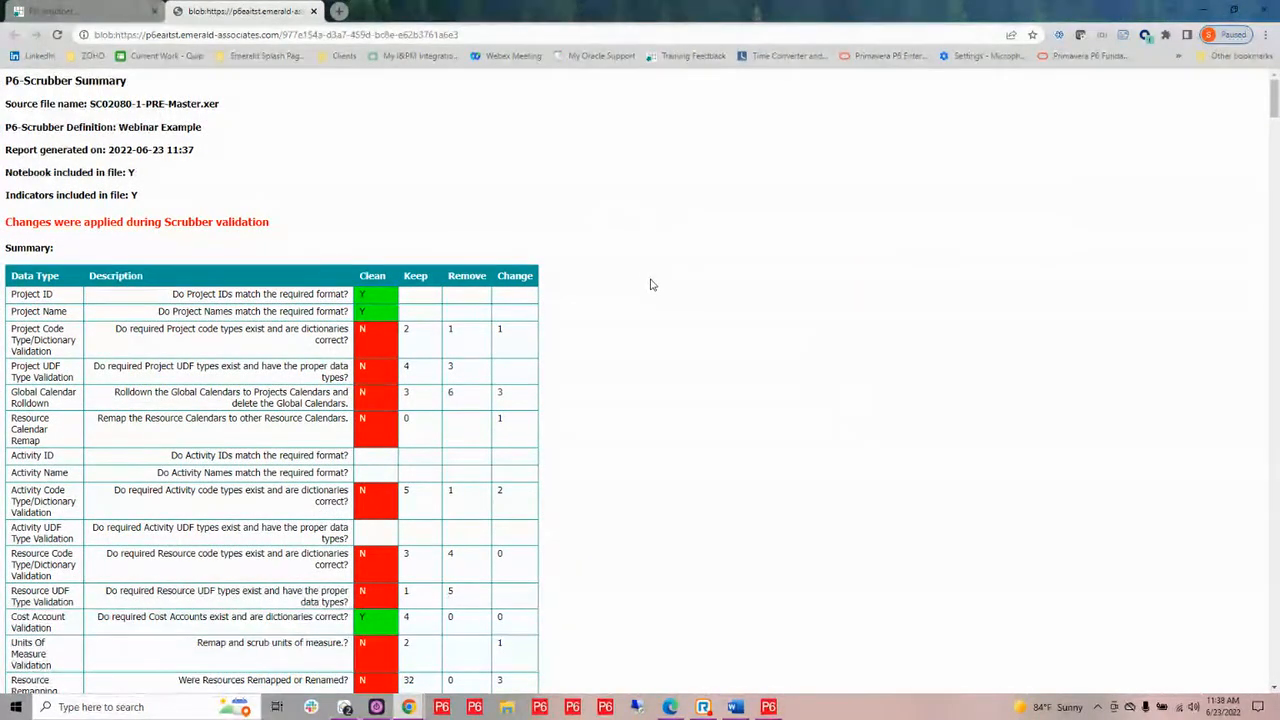
scroll(650, 285, "down", 2)
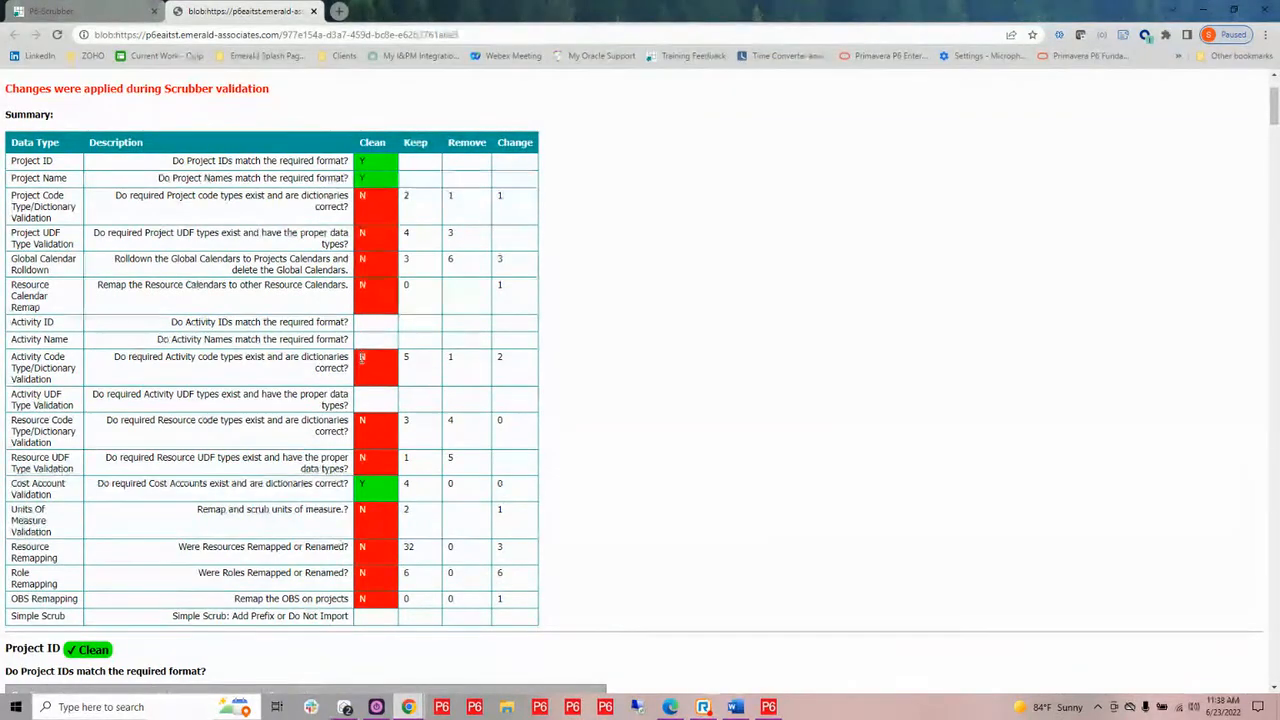
scroll(858, 333, "down", 3)
scroll(855, 331, "down", 5)
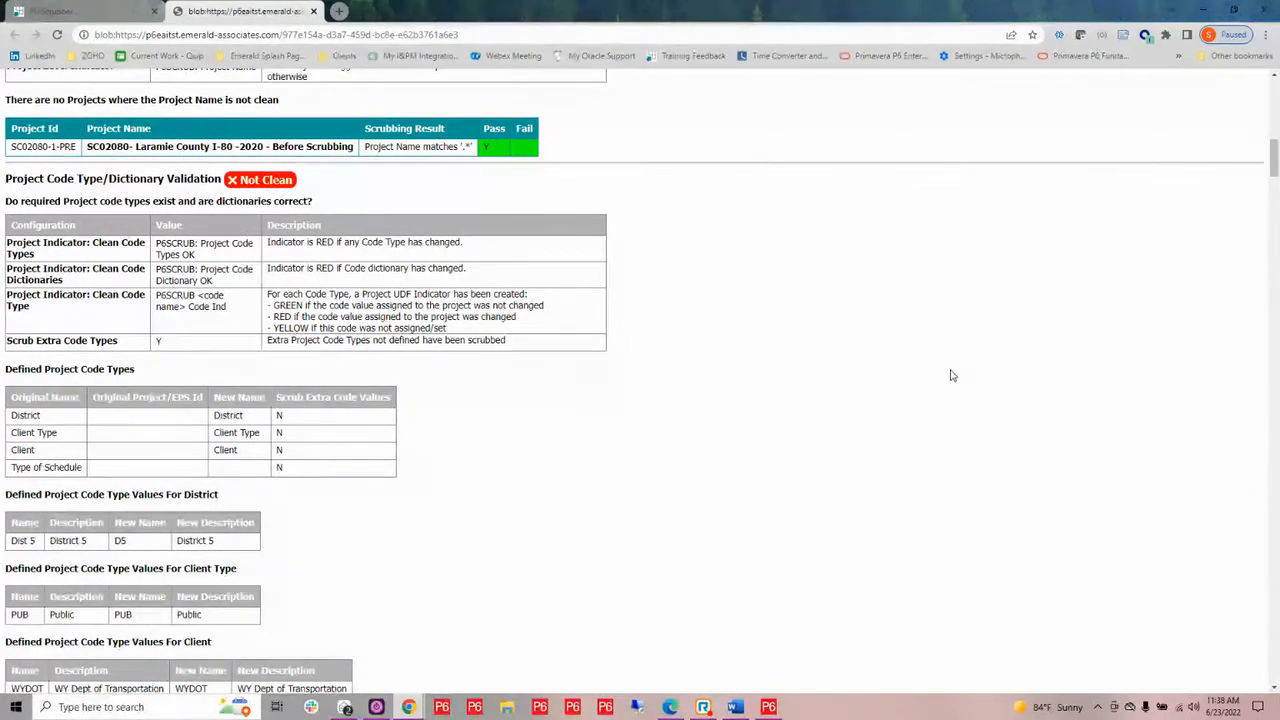
scroll(925, 374, "down", 1)
scroll(920, 369, "down", 2)
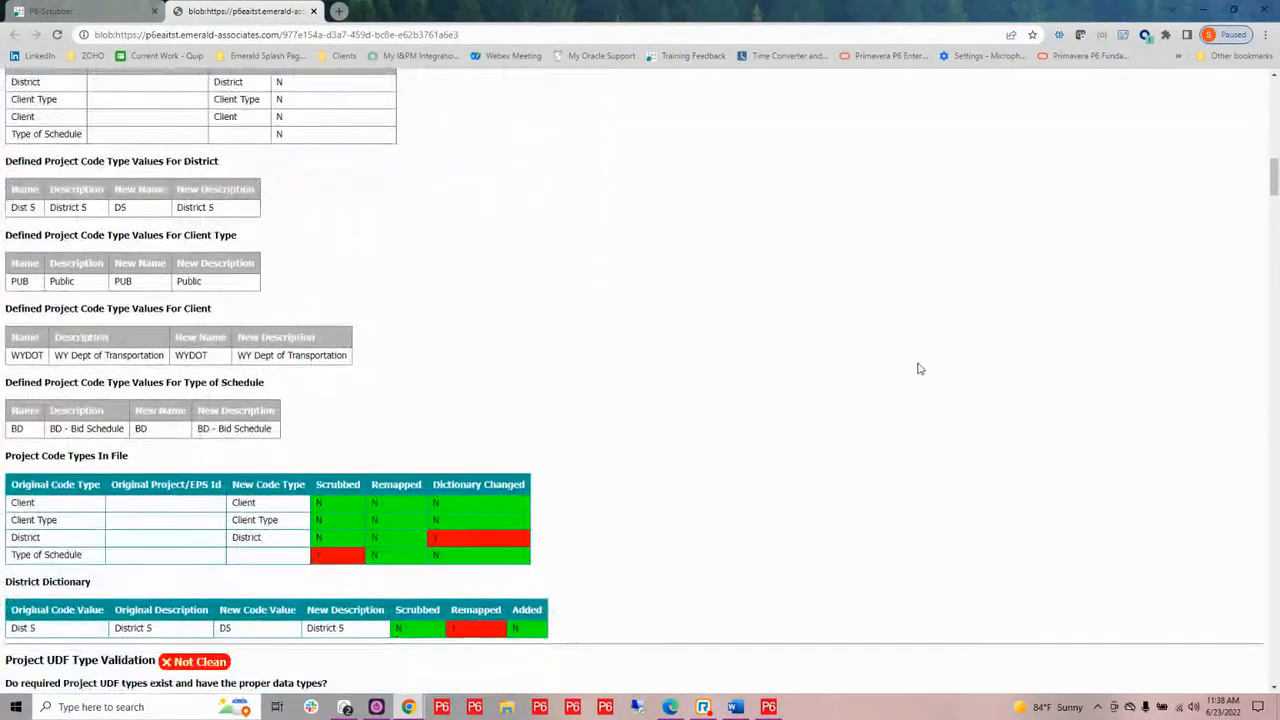
scroll(917, 366, "up", 1)
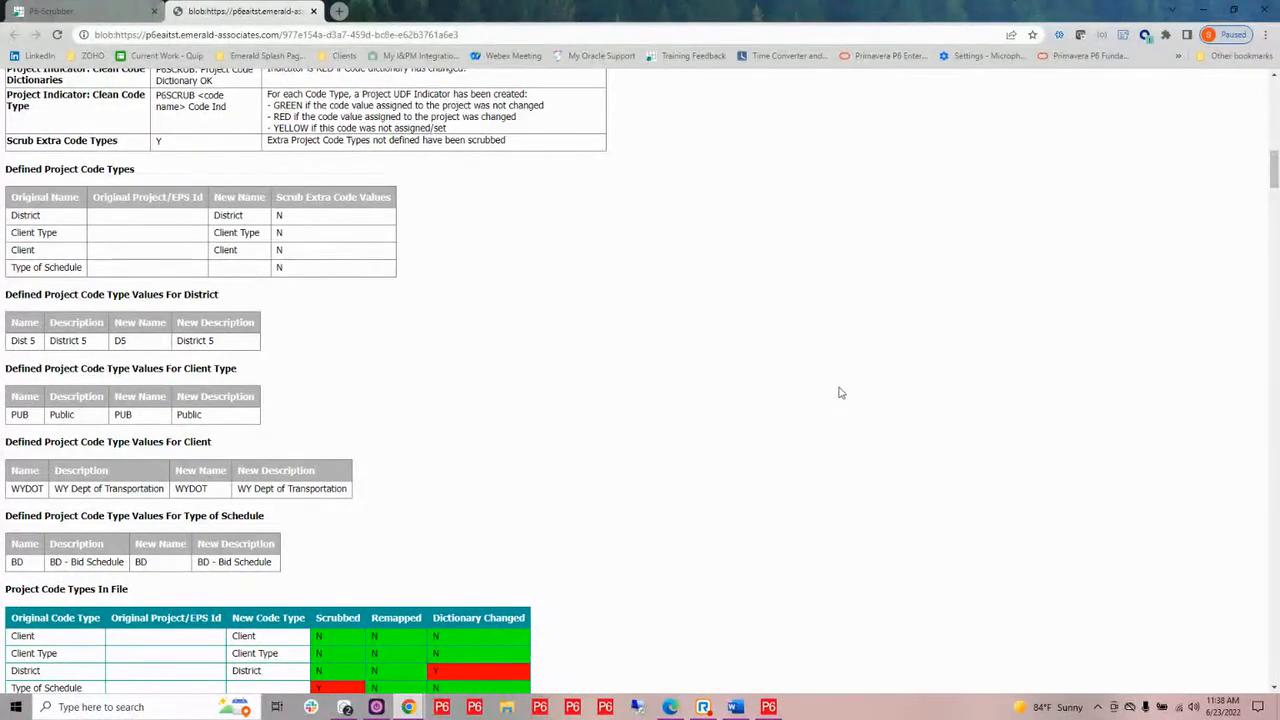
scroll(843, 393, "down", 2)
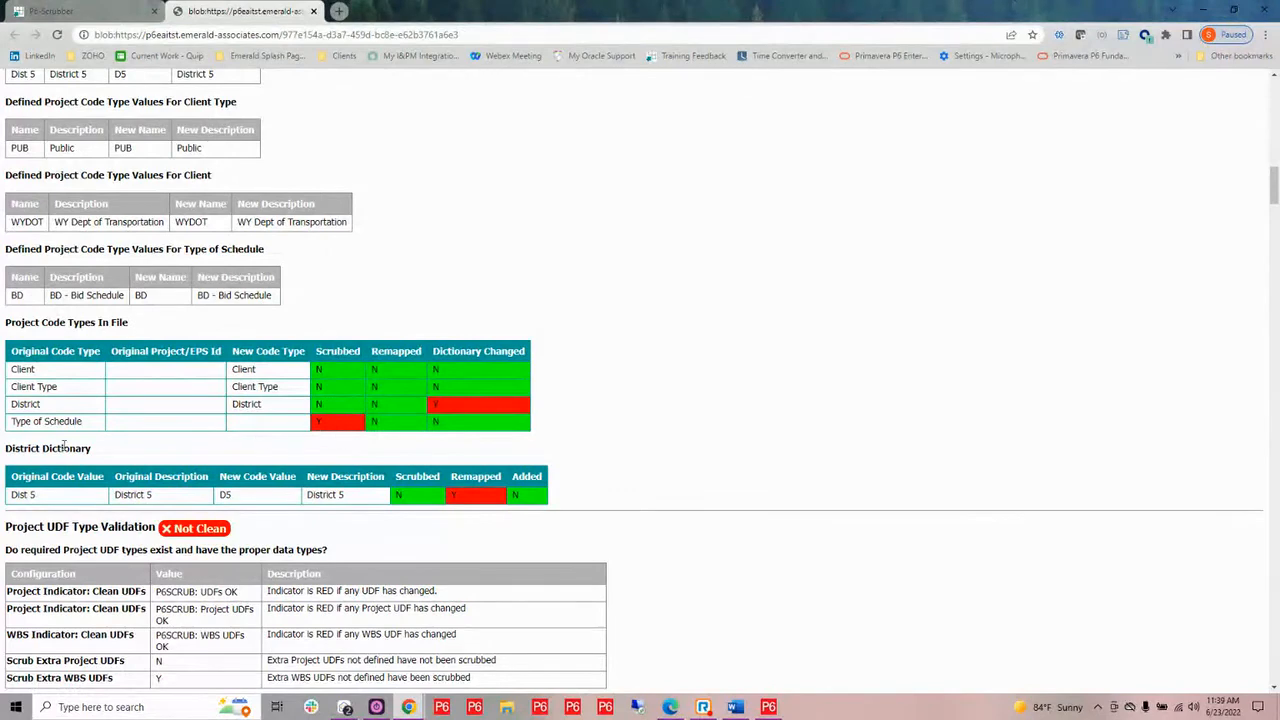
left_click_drag(8, 448, 112, 452)
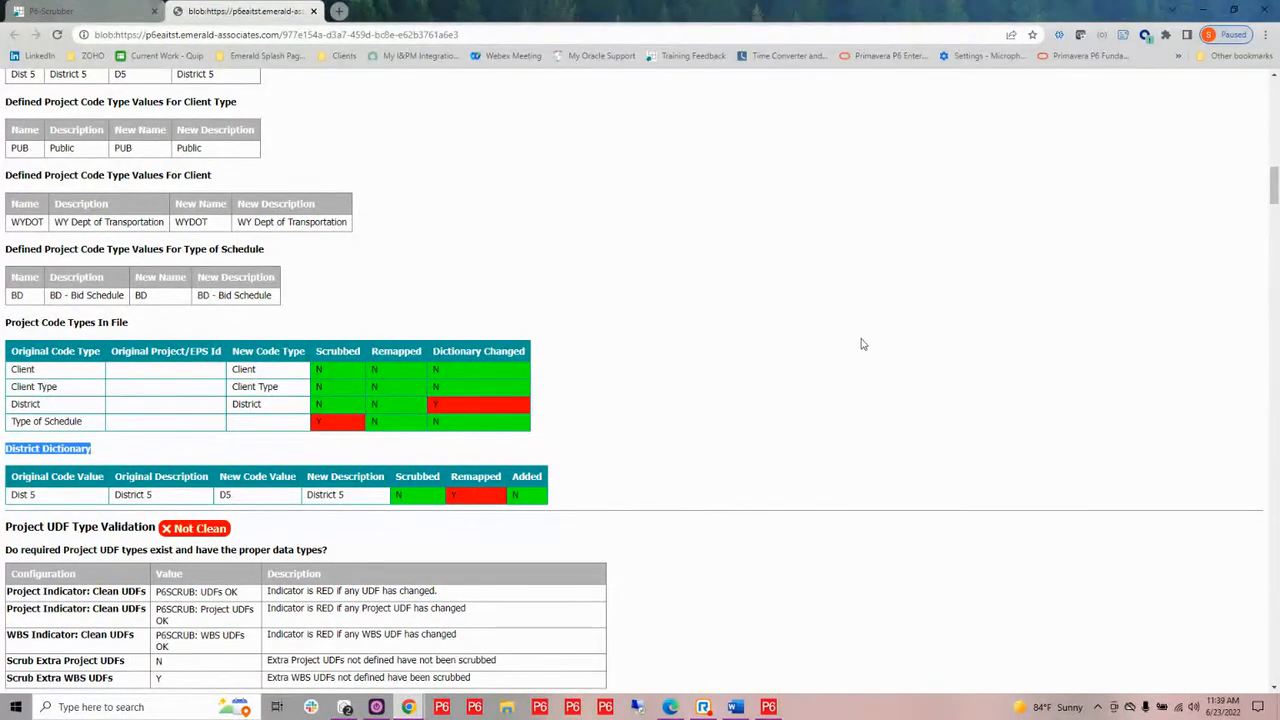
scroll(866, 350, "down", 2)
scroll(870, 362, "down", 5)
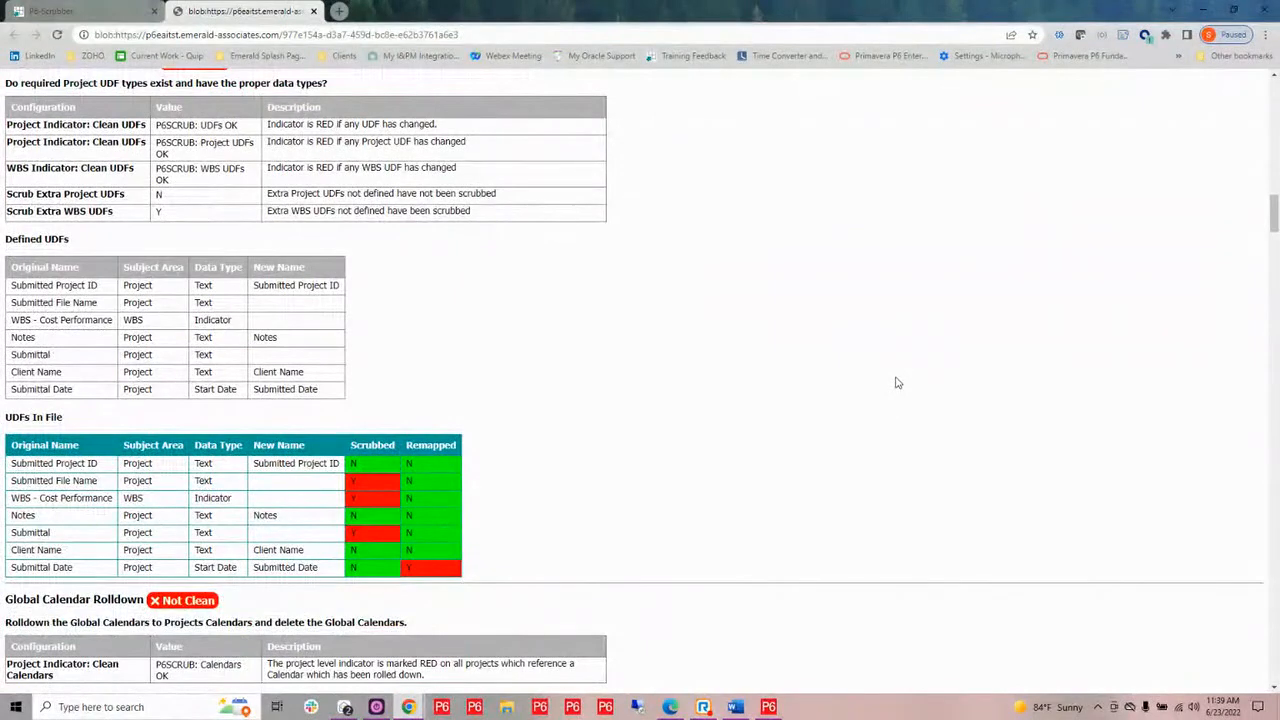
scroll(897, 382, "down", 2)
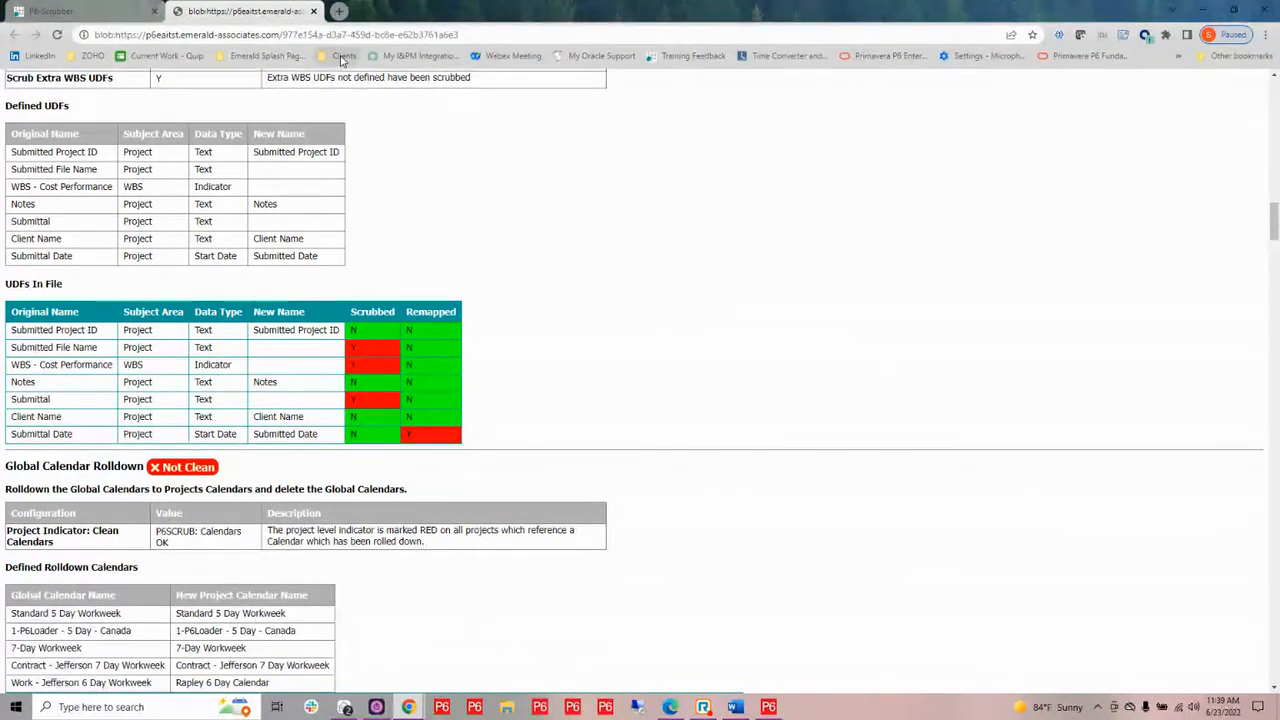
left_click(314, 12)
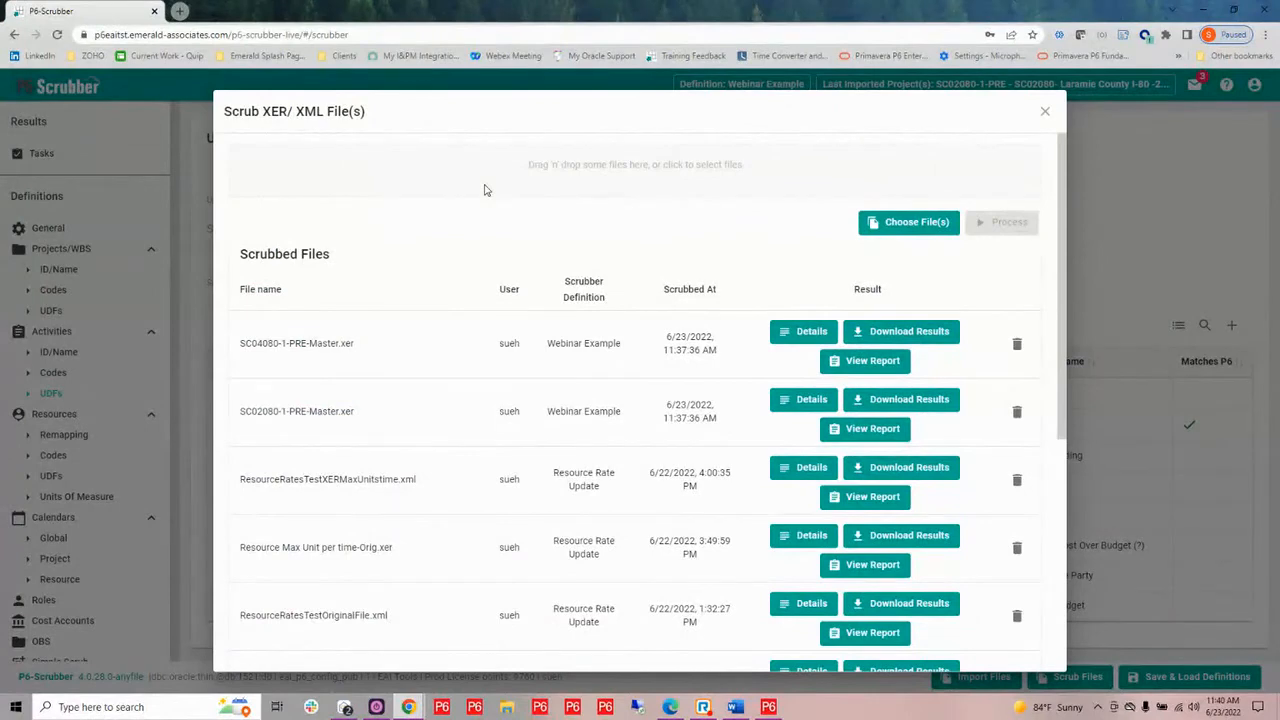
Download the SC02080-1-PRE-Master.xer scrub results as a zip file and inspect the scrubbed XER file inside it
left_click(903, 400)
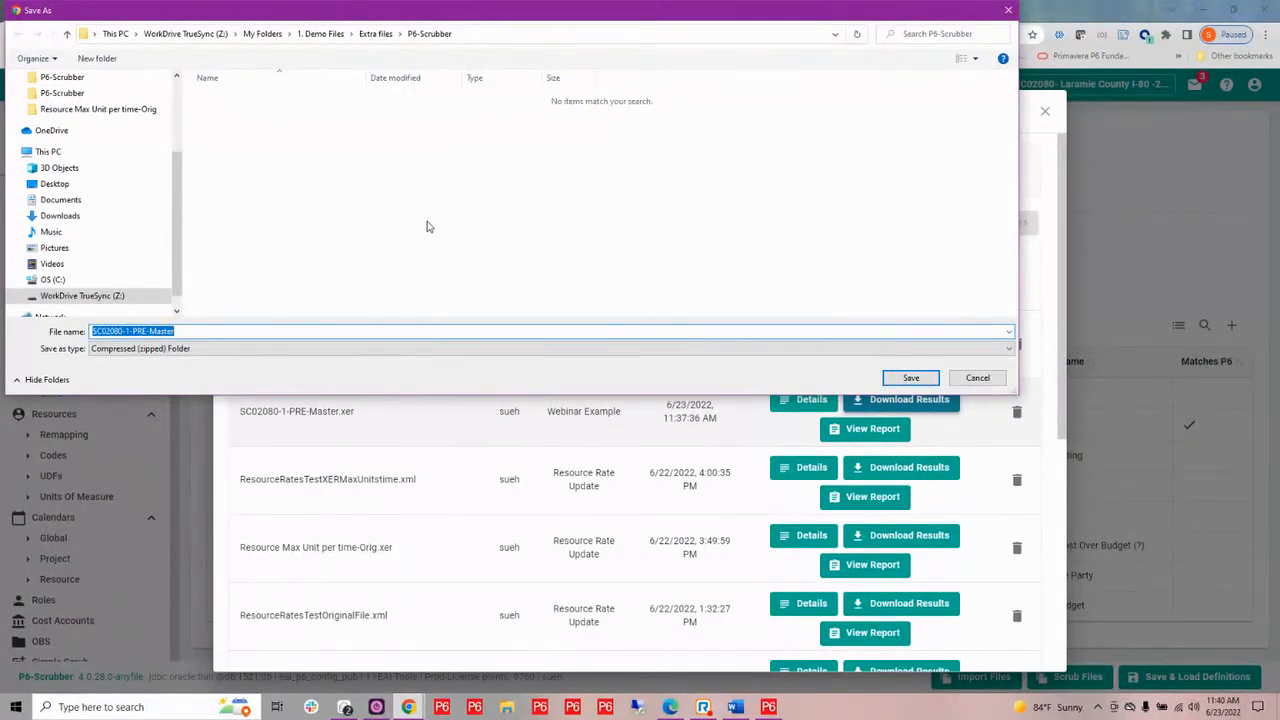
left_click(911, 379)
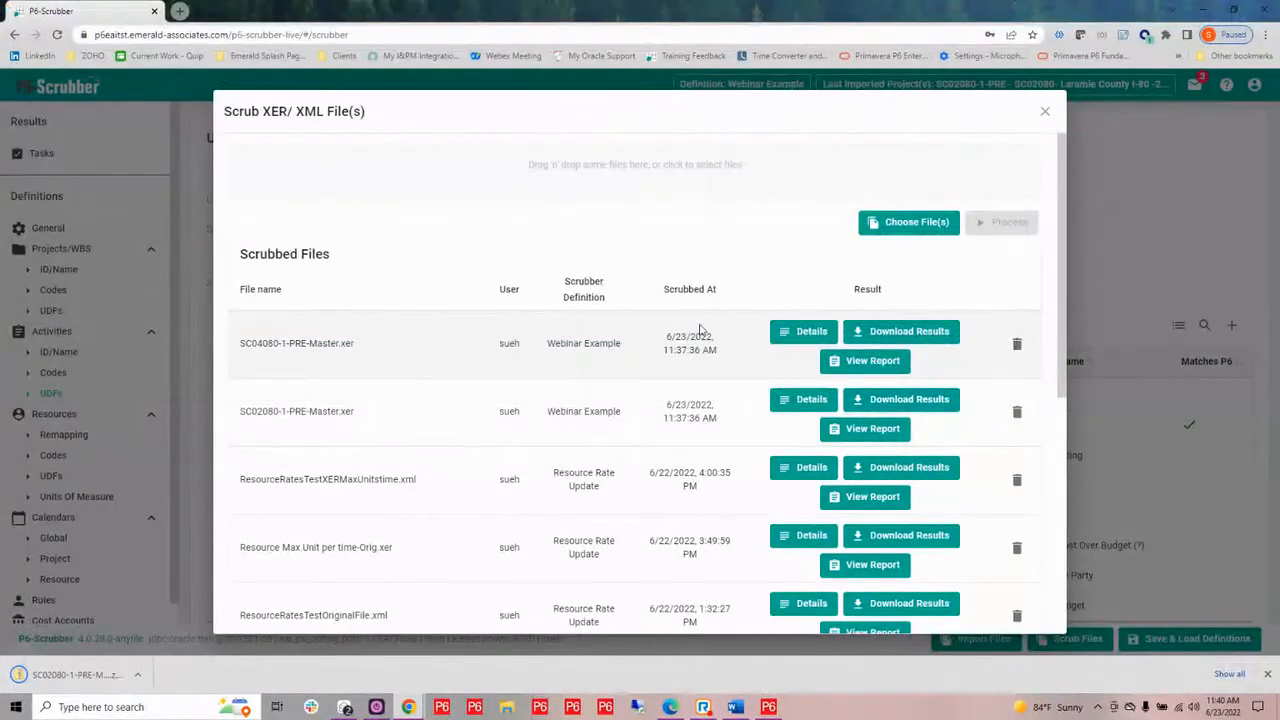
left_click(67, 677)
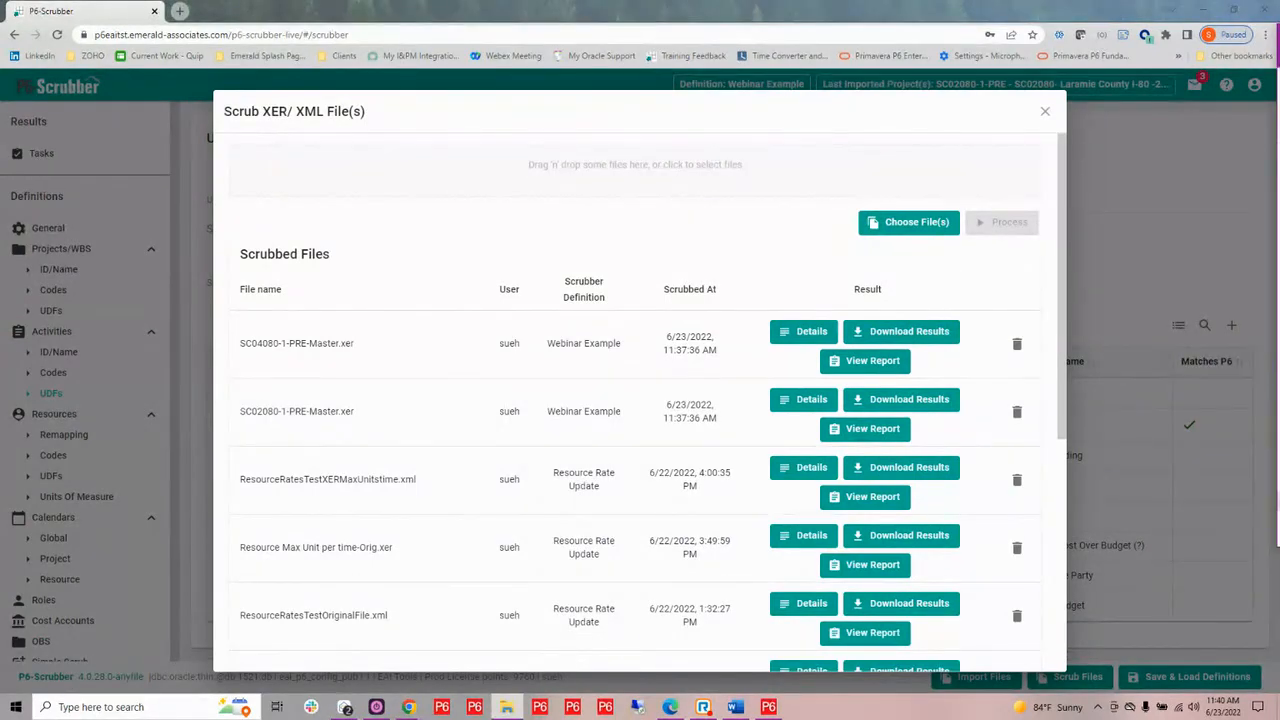
left_click_drag(1279, 210, 706, 90)
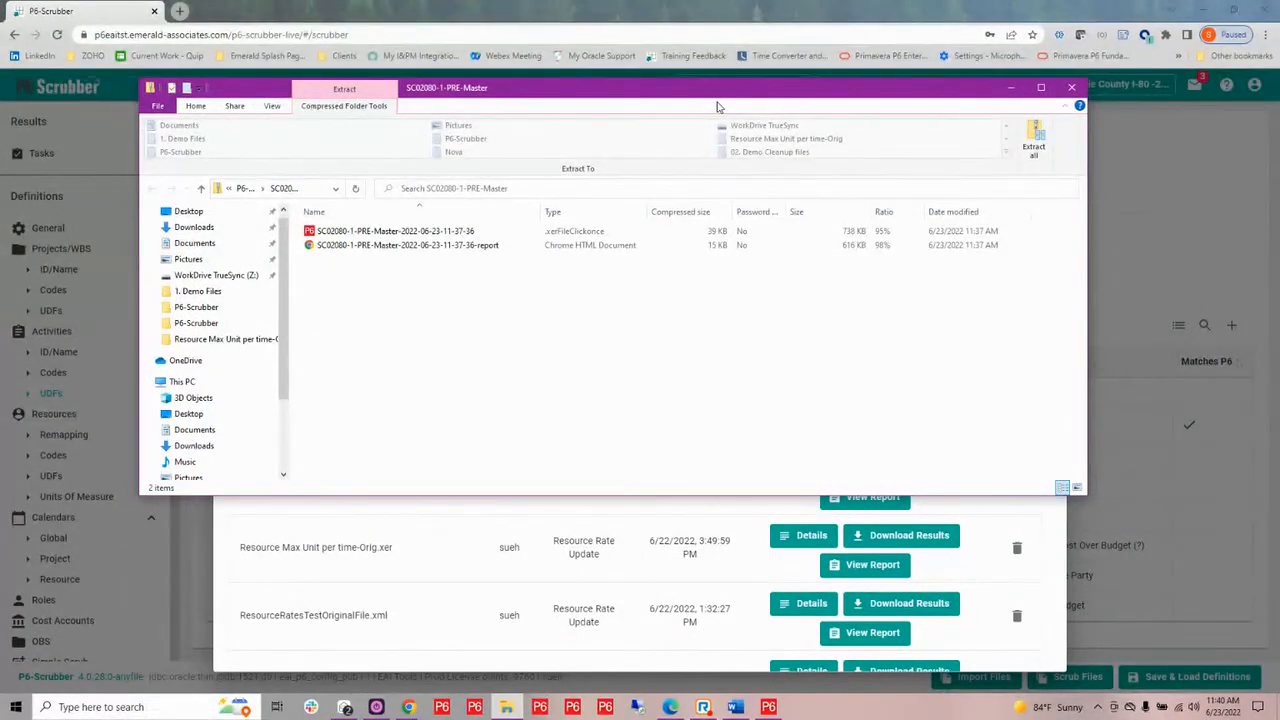
left_click(405, 236)
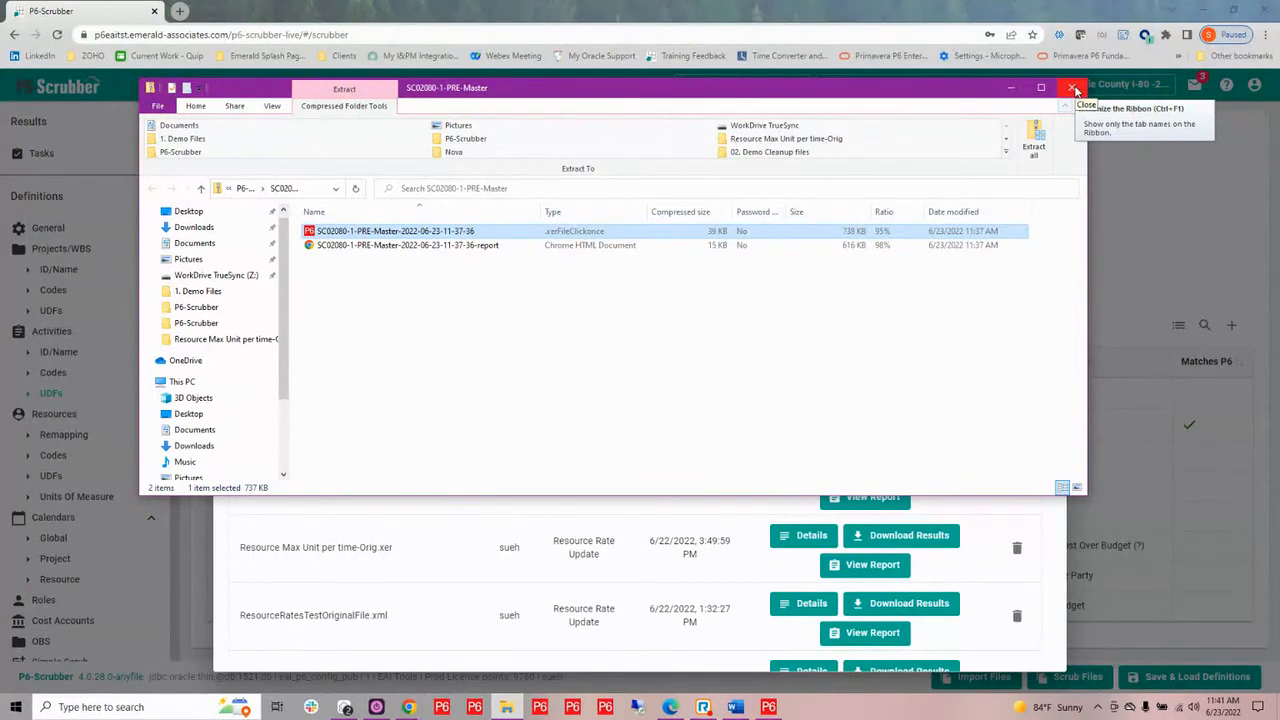
left_click(1074, 90)
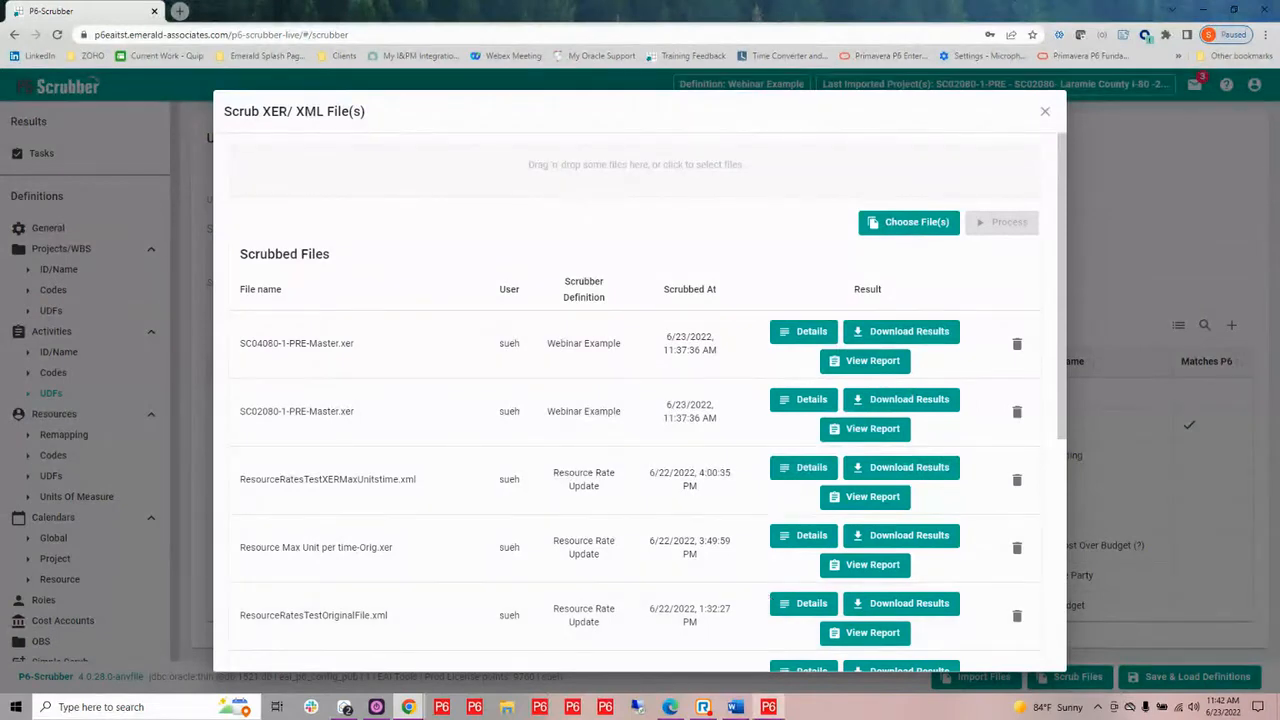
Switch to Primavera P6 Professional, close the Activity Codes dialog and review the P6-Scrubber: Changes notebook of project 3-SC02080-1-POST XER
mouse_move(768, 707)
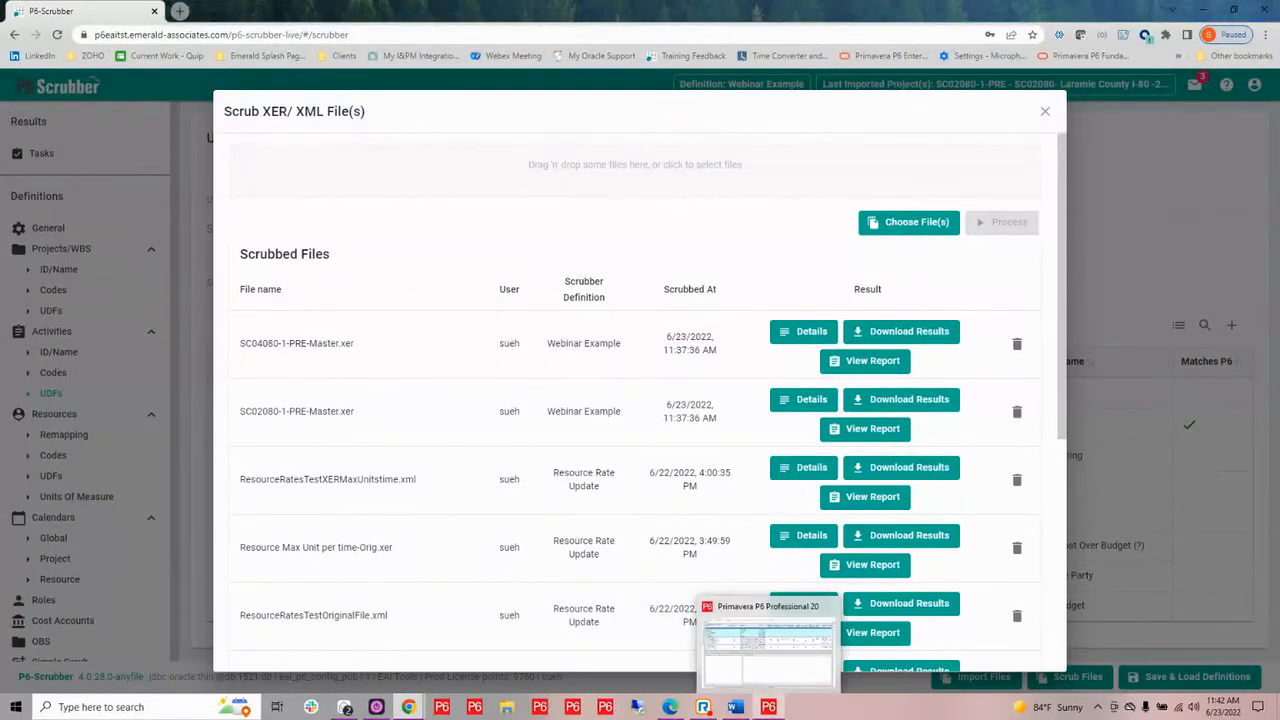
left_click(768, 707)
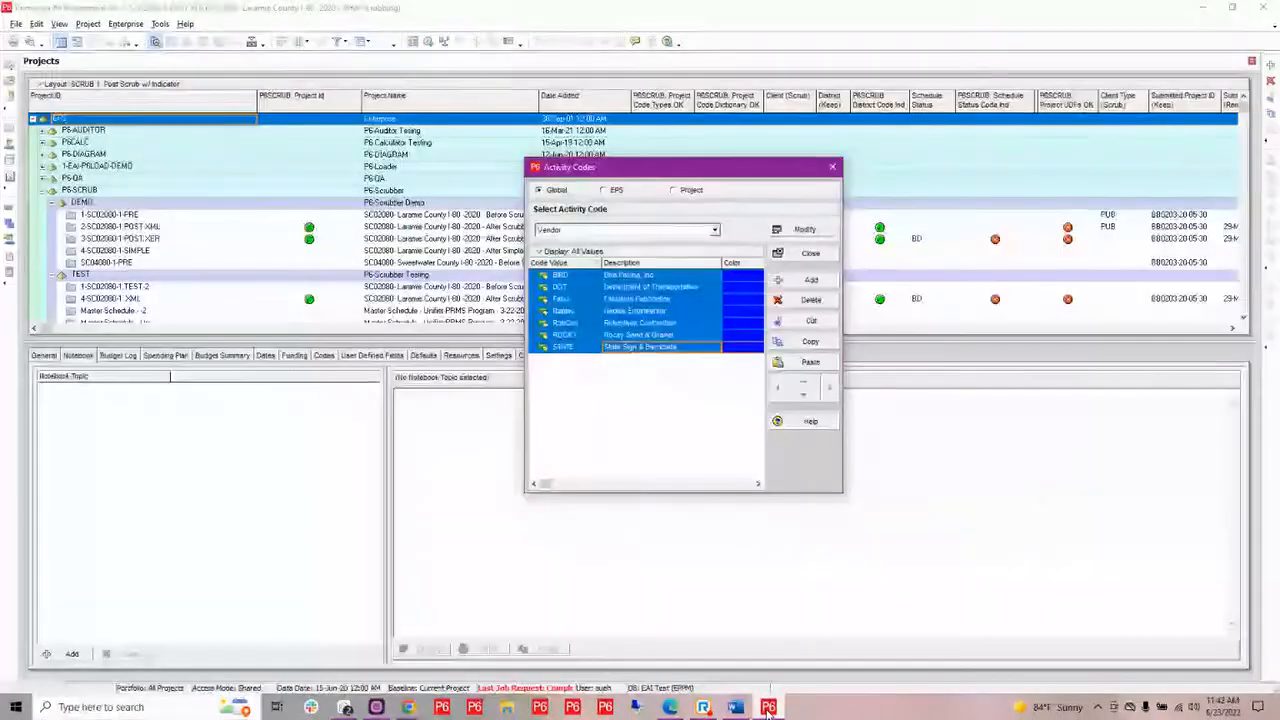
left_click(832, 167)
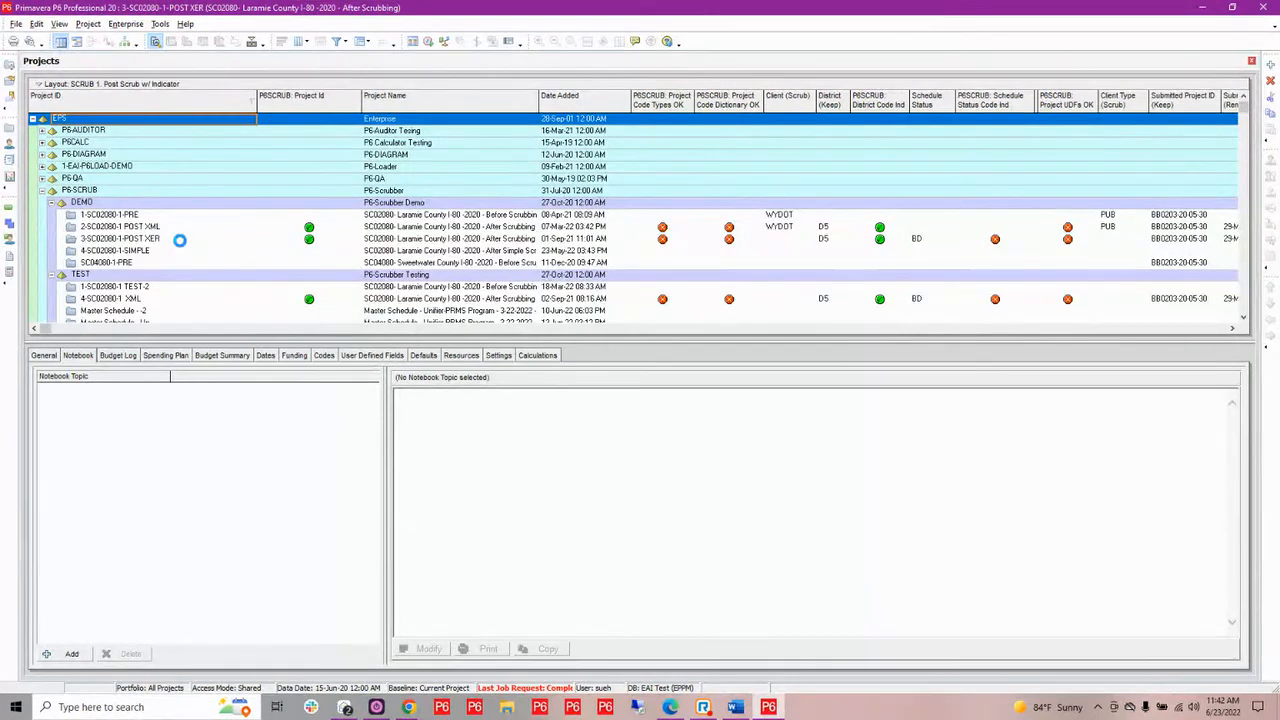
left_click(180, 240)
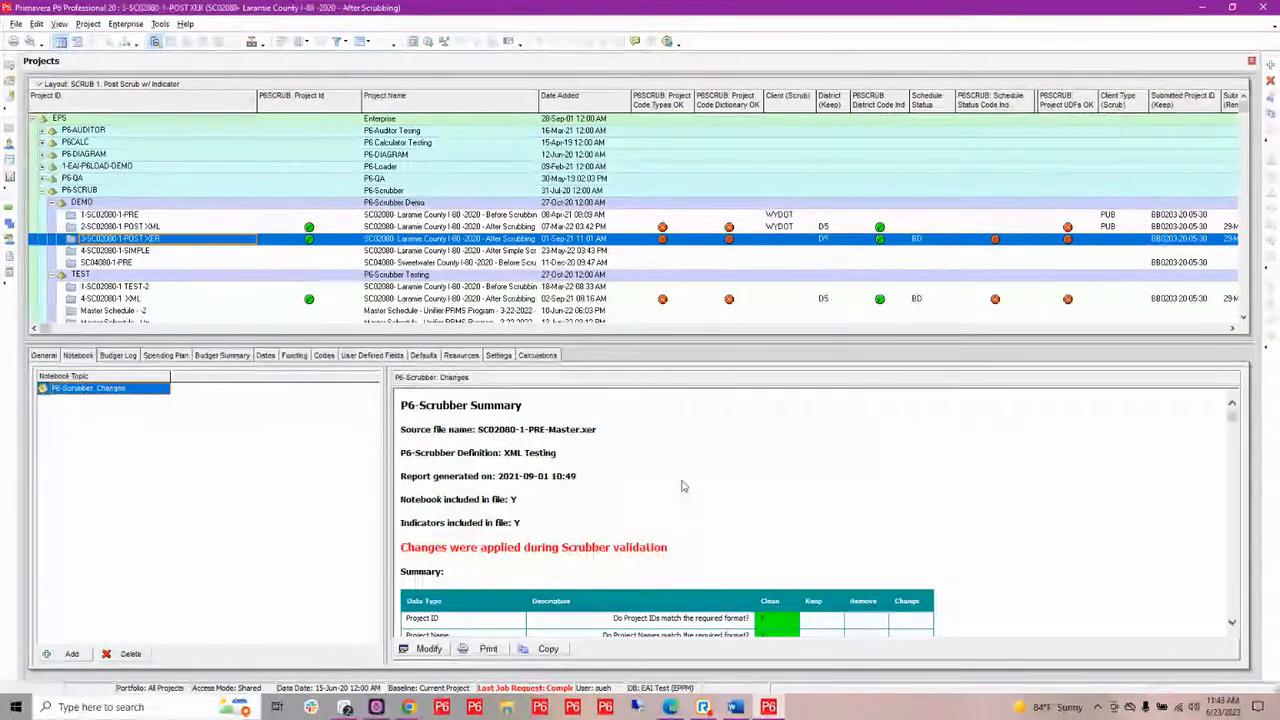
scroll(683, 486, "down", 3)
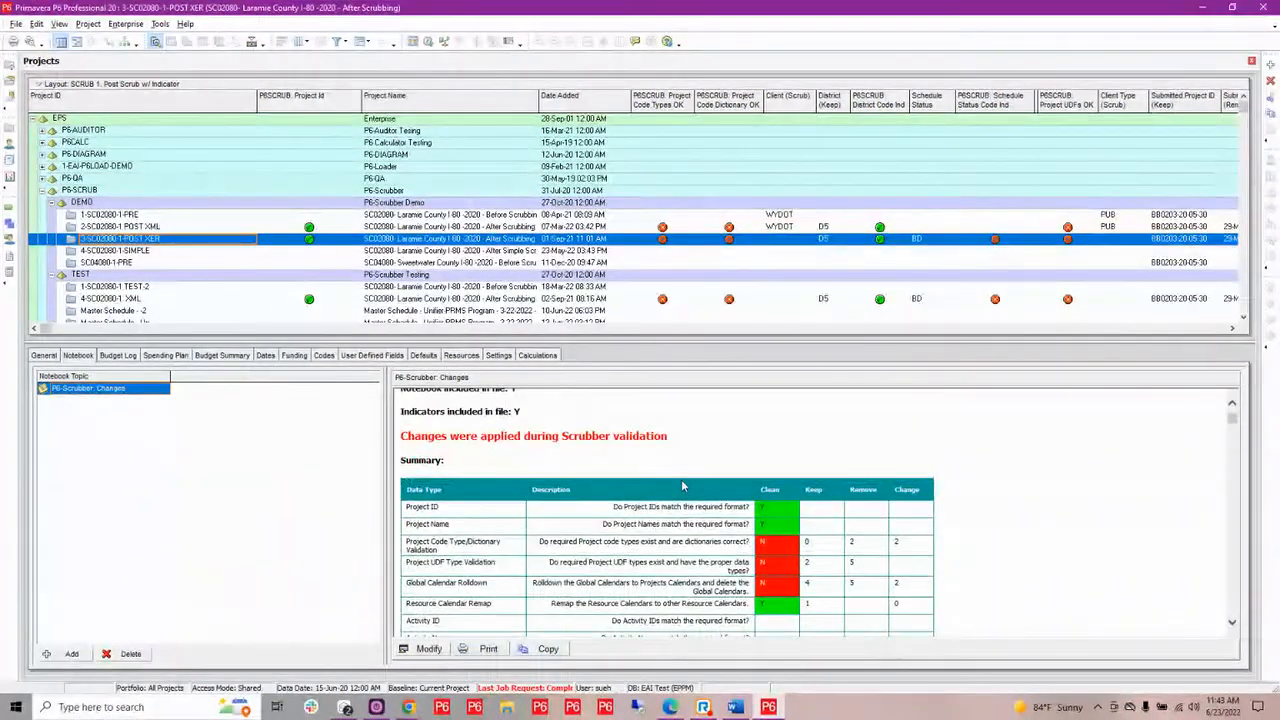
scroll(683, 486, "up", 2)
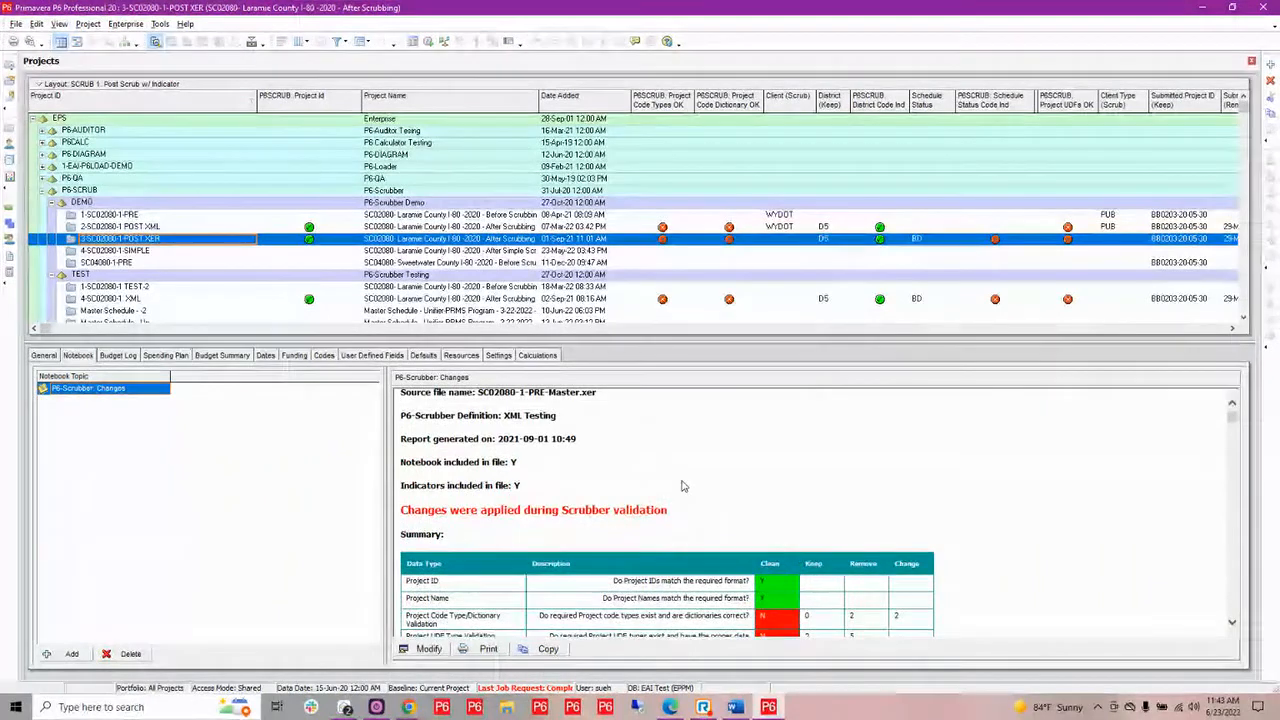
scroll(683, 486, "up", 1)
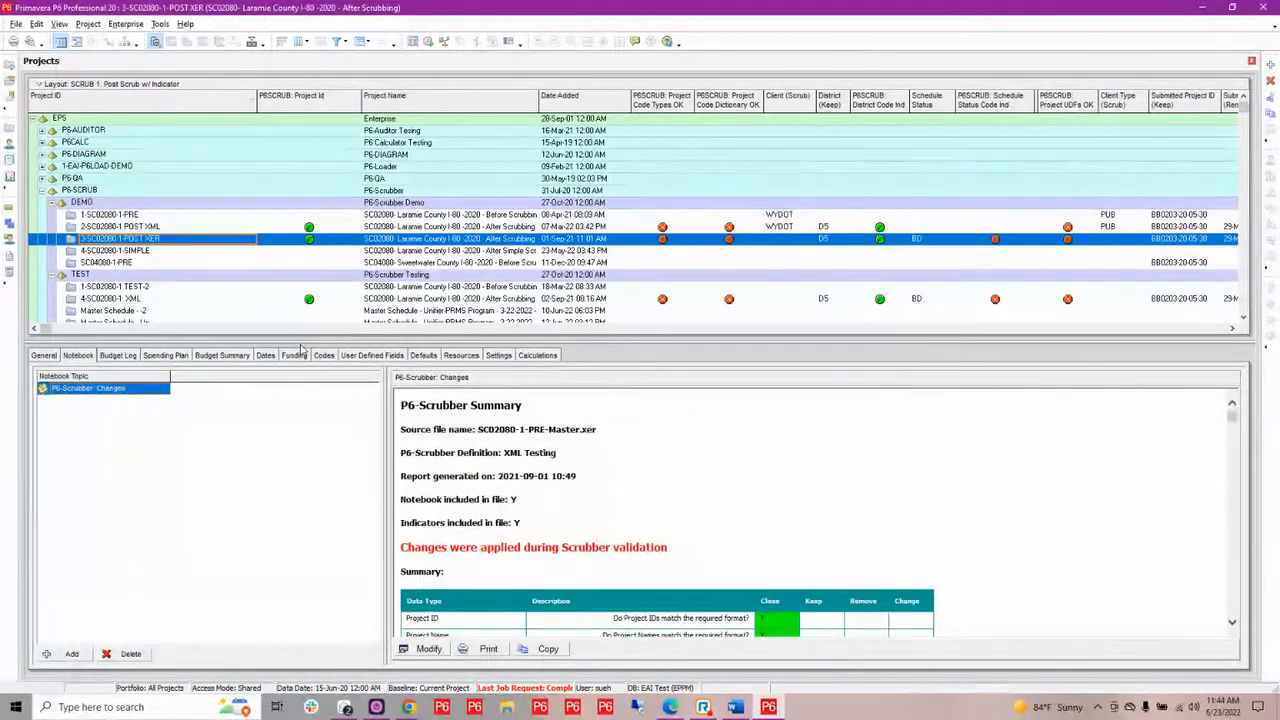
Show the activities of 3-SC02080-1-POST XER, enlarge the activity table and examine the P6SCRUB indicators for codes, UDFs and cost accounts
left_click(9, 209)
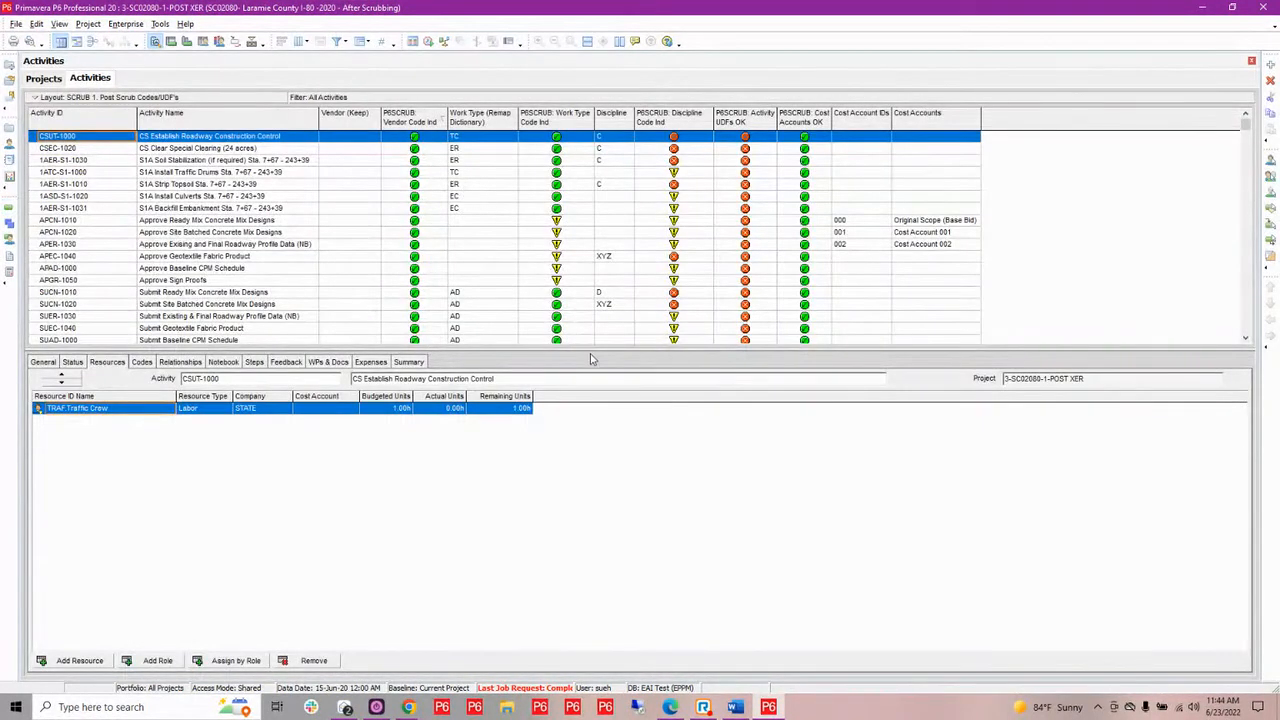
left_click_drag(593, 357, 613, 497)
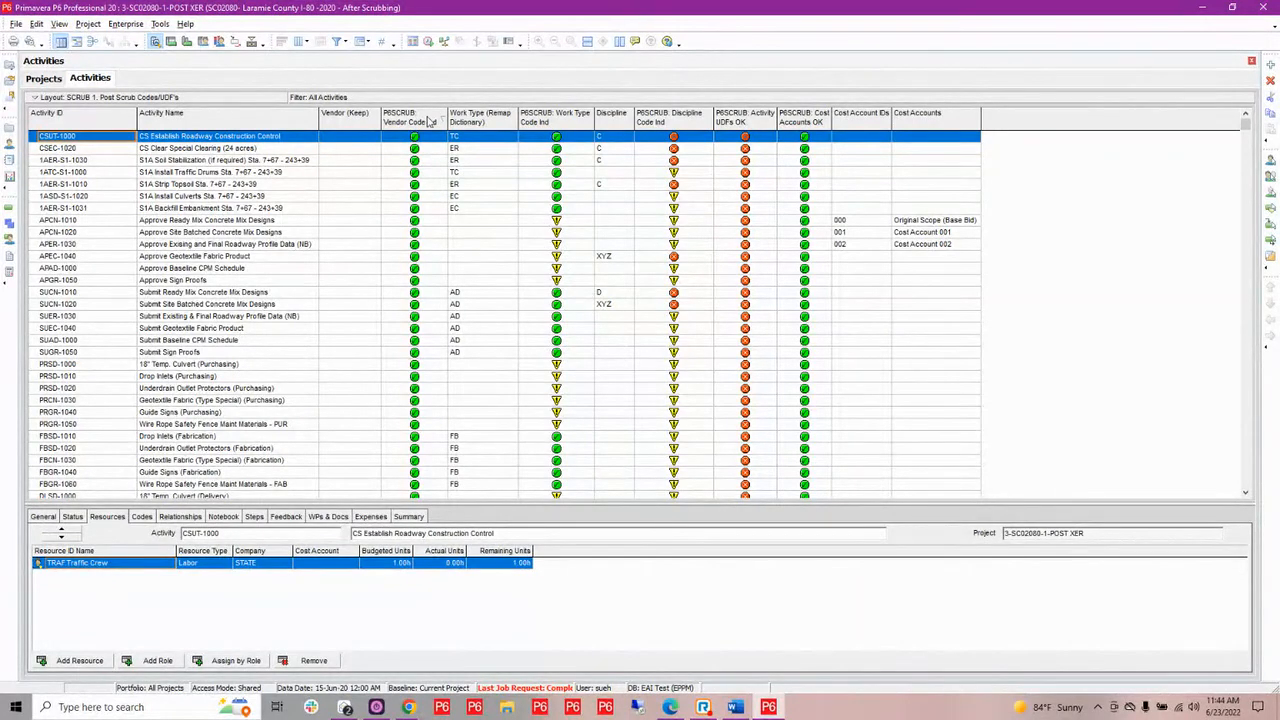
scroll(391, 323, "down", 3)
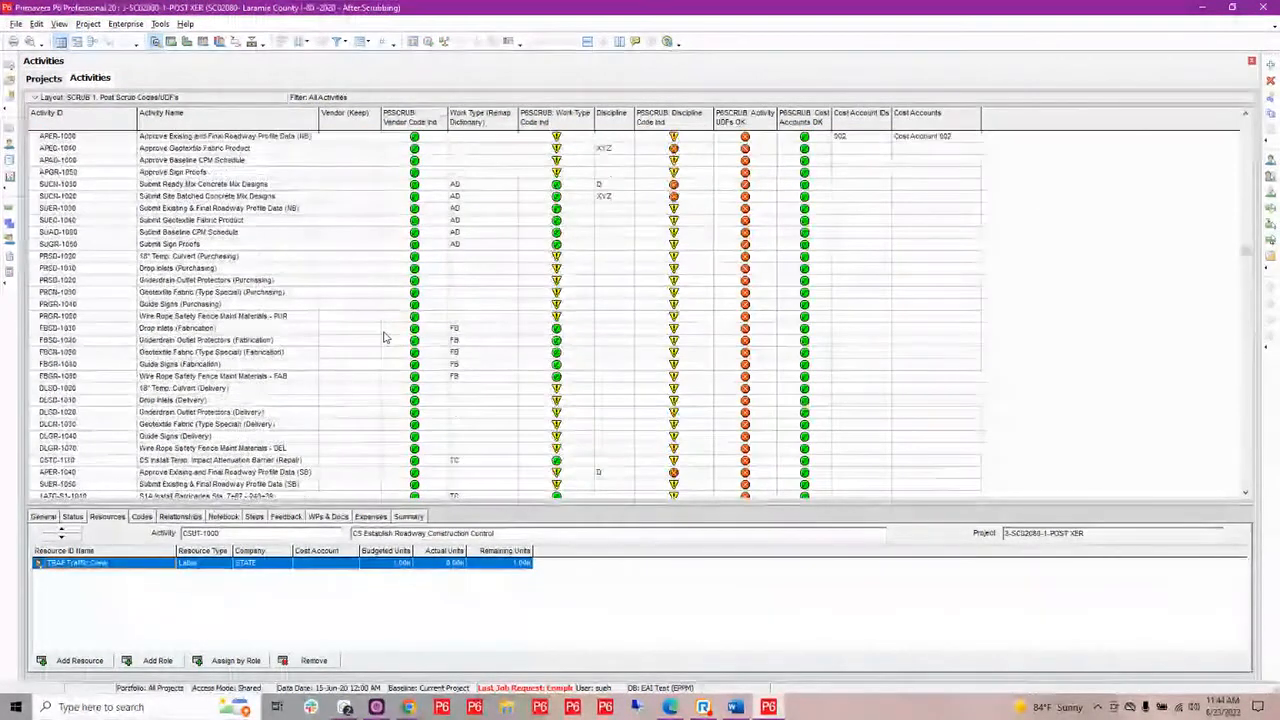
scroll(383, 337, "up", 3)
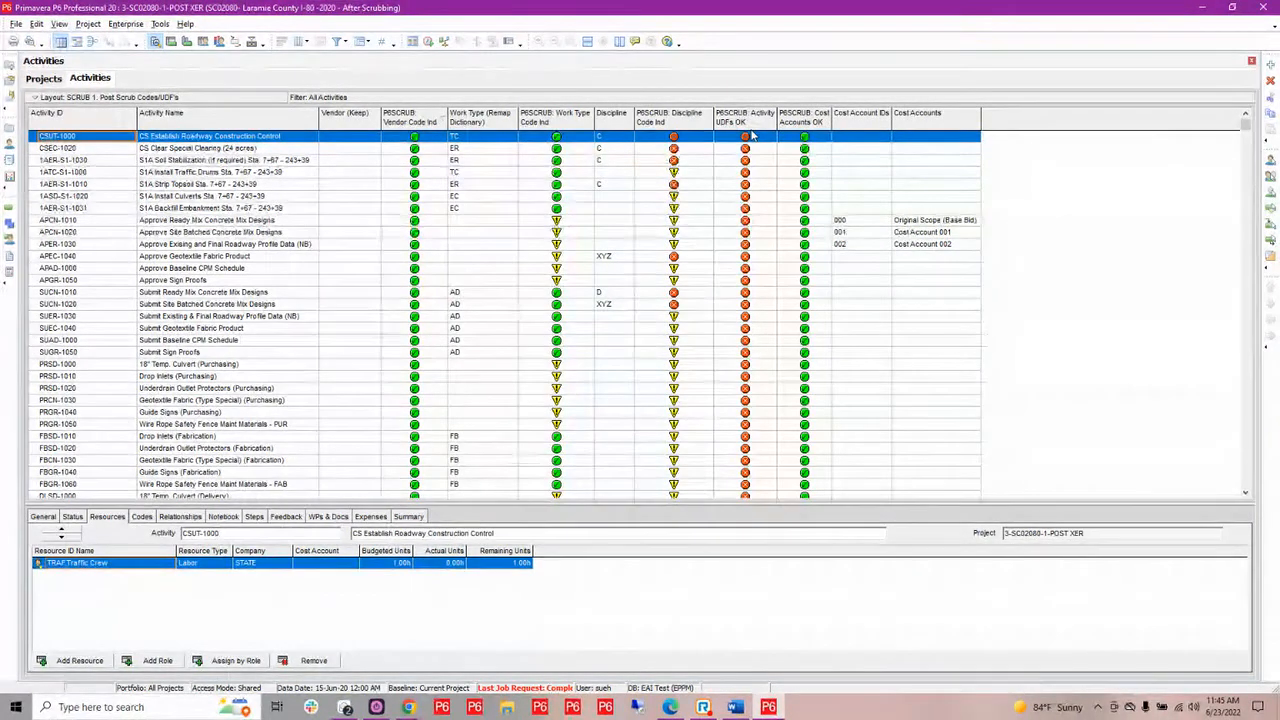
scroll(503, 283, "down", 1)
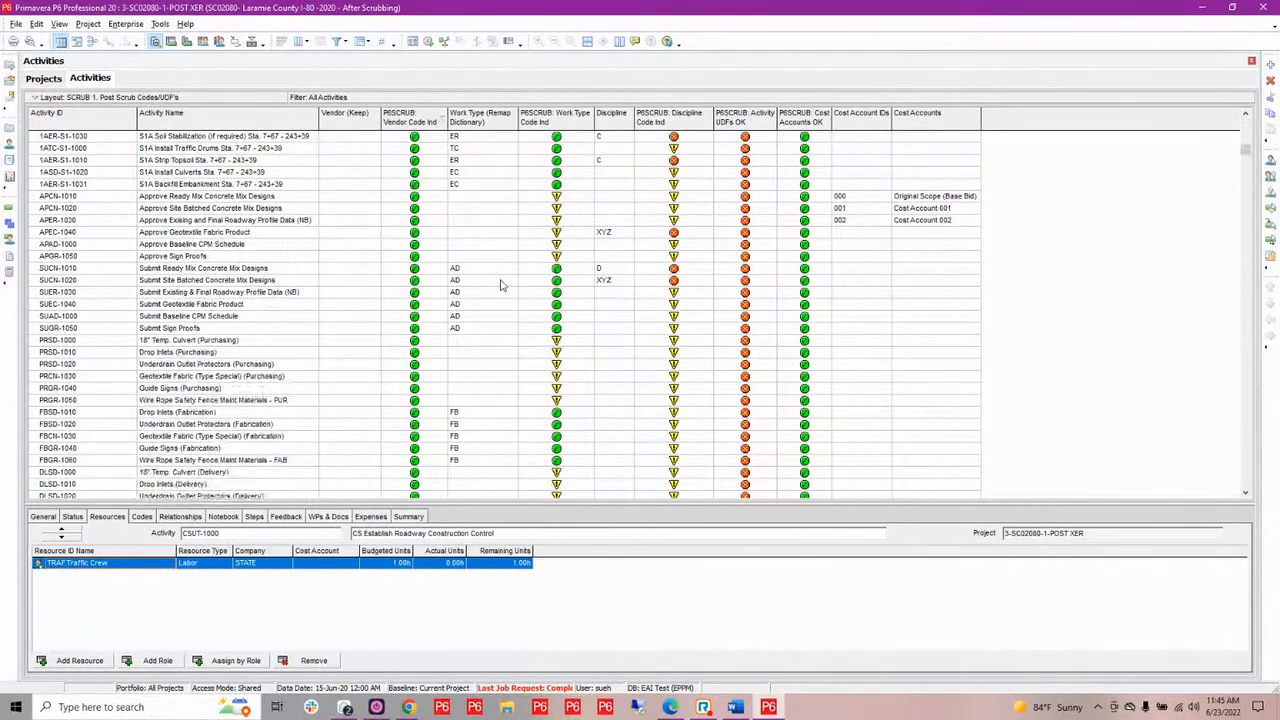
scroll(501, 285, "up", 1)
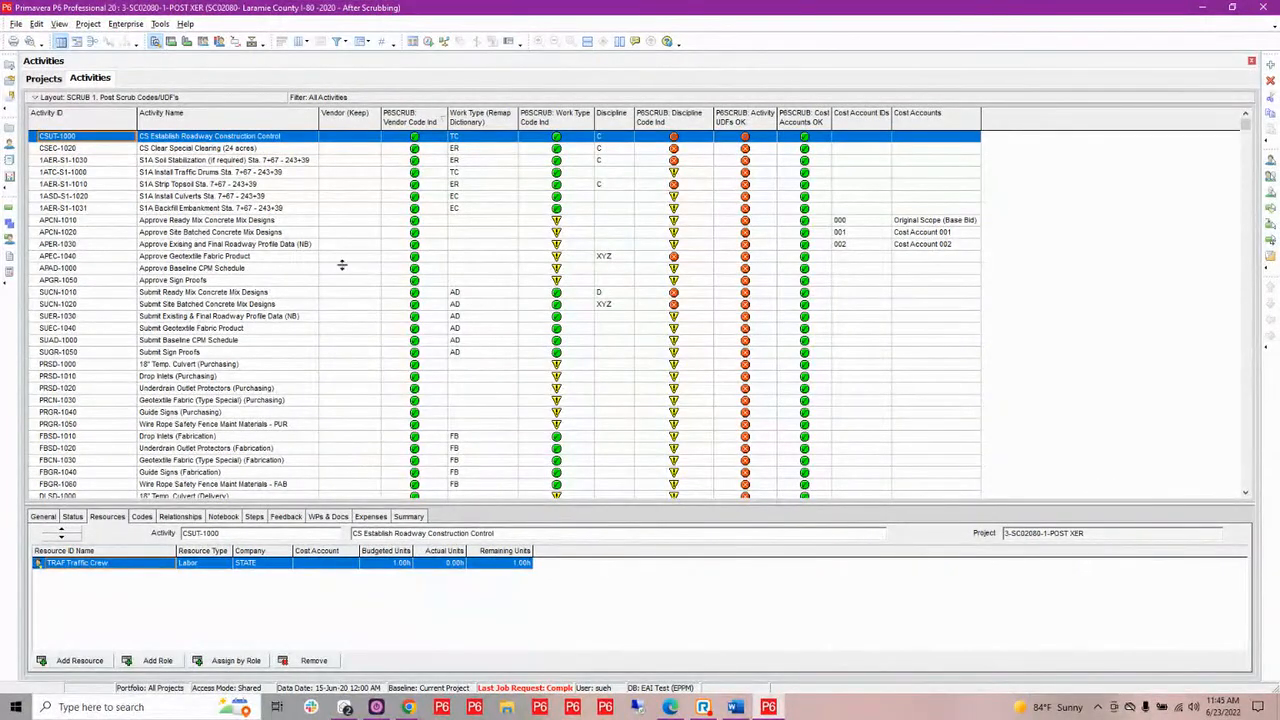
Open the projects 1-SC02080-1-PRE and 3-SC02080-1-POST XER together
left_click(47, 82)
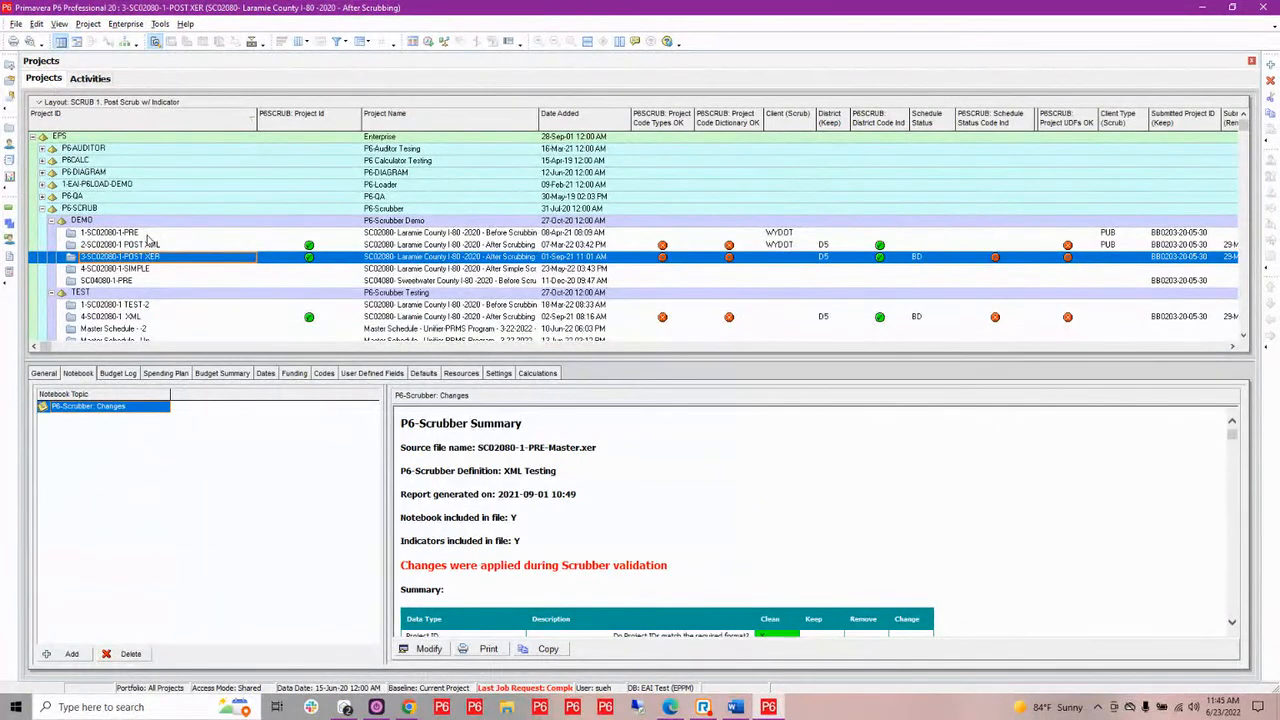
left_click(147, 234, "ctrl")
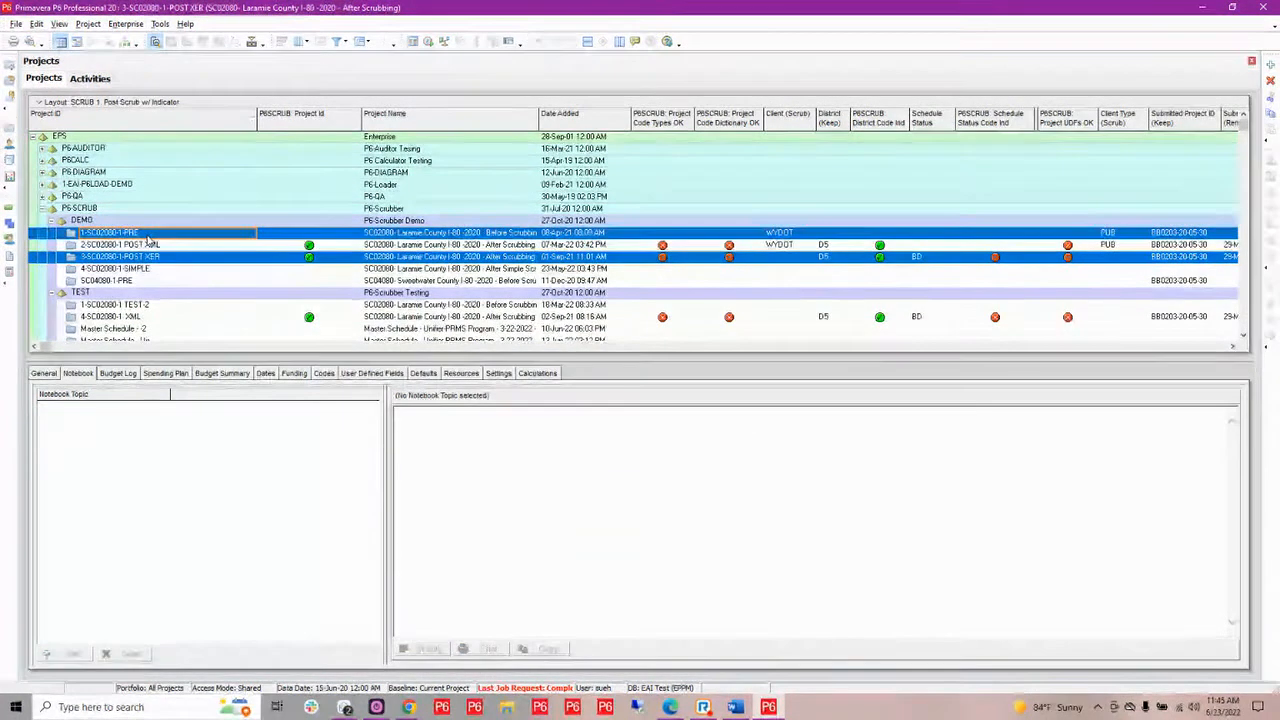
right_click(148, 240)
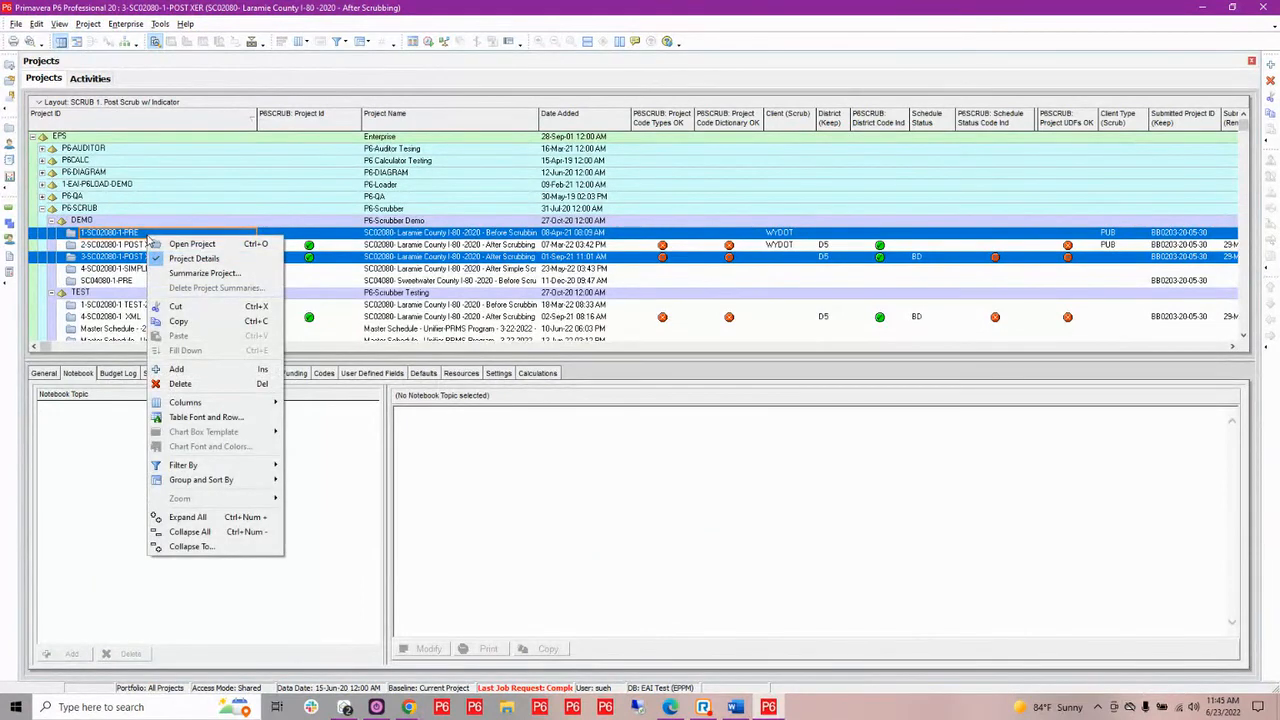
left_click(180, 245)
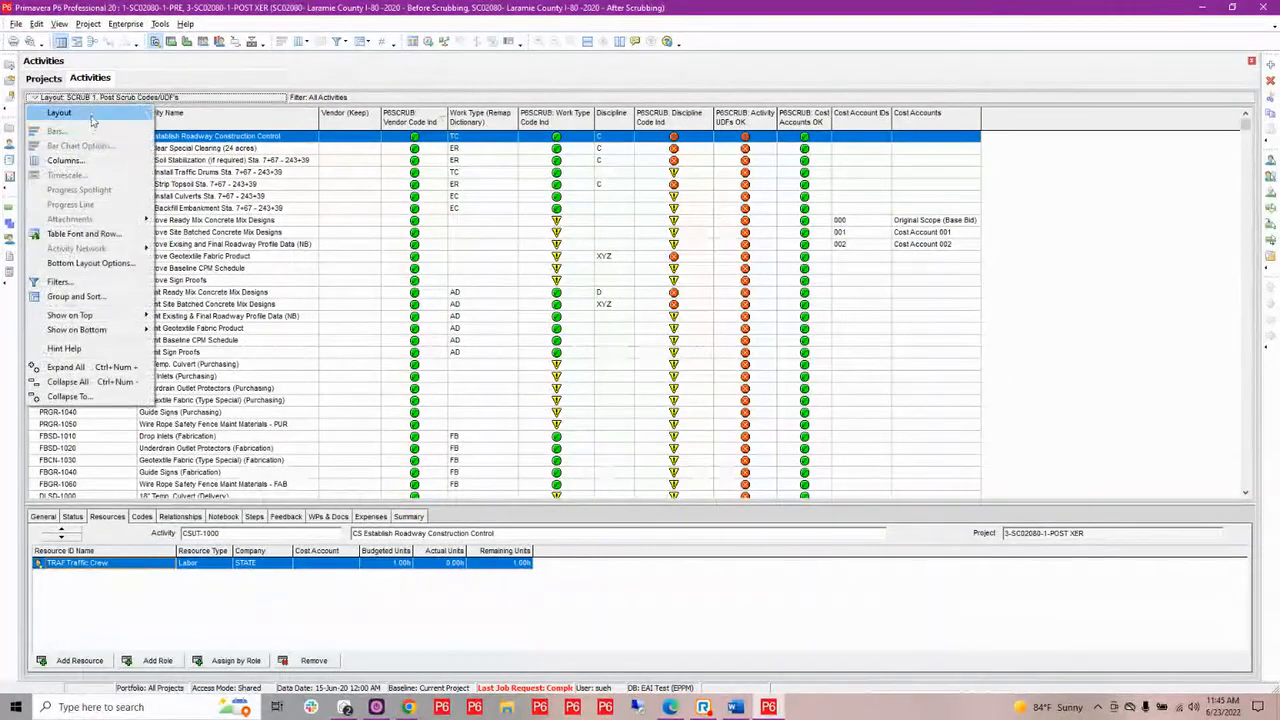
Open the activity layout SCRUB 1. Roles and Resources without saving changes to the current layout
mouse_move(93, 116)
left_click(192, 115)
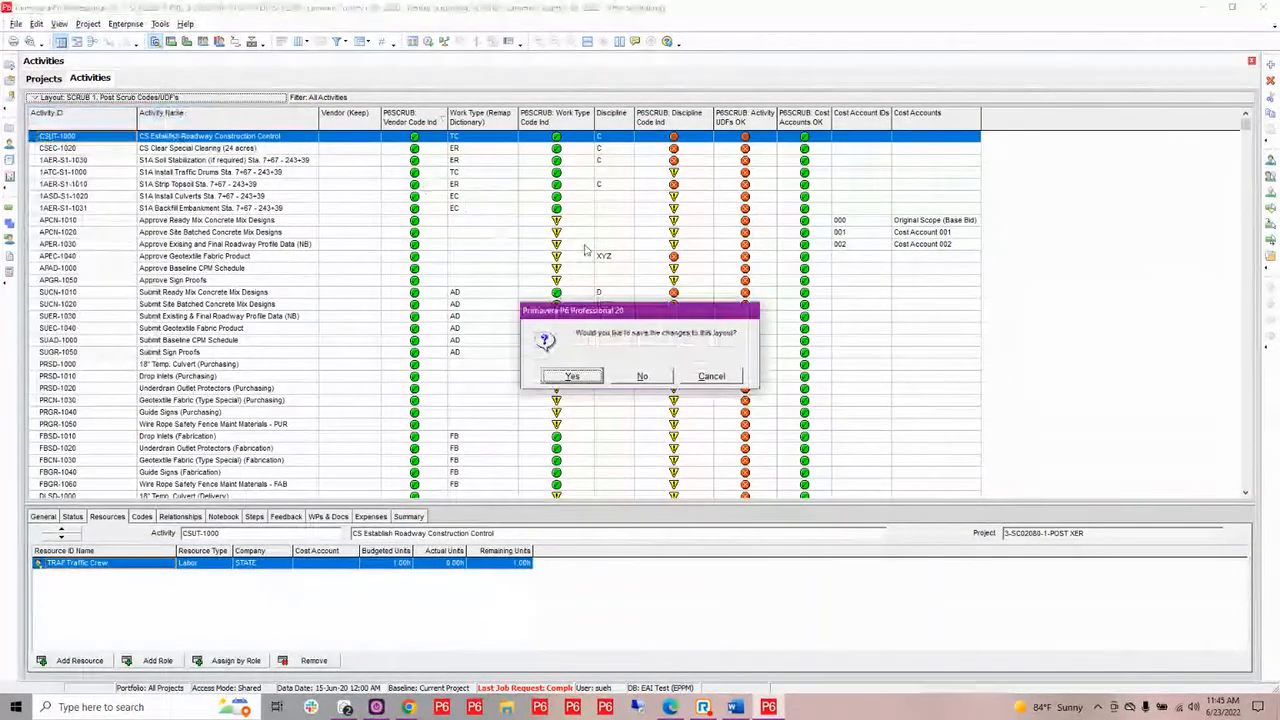
left_click(645, 375)
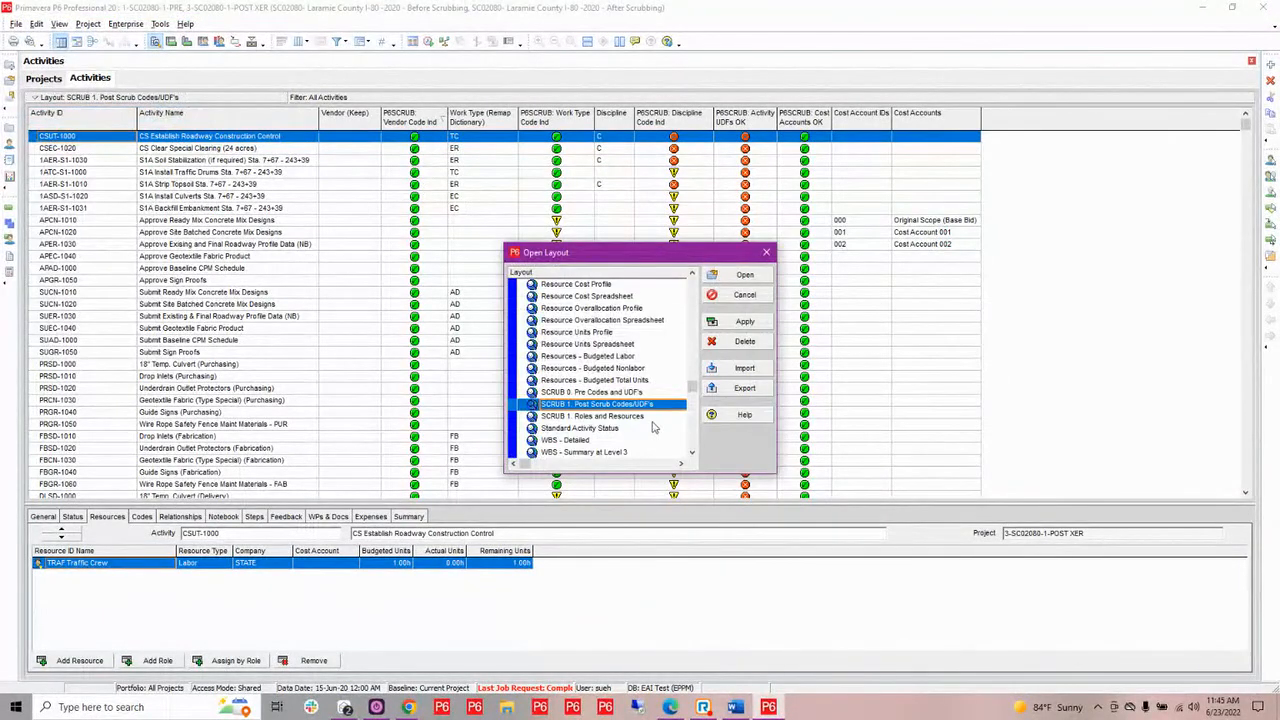
left_click(640, 416)
left_click(740, 276)
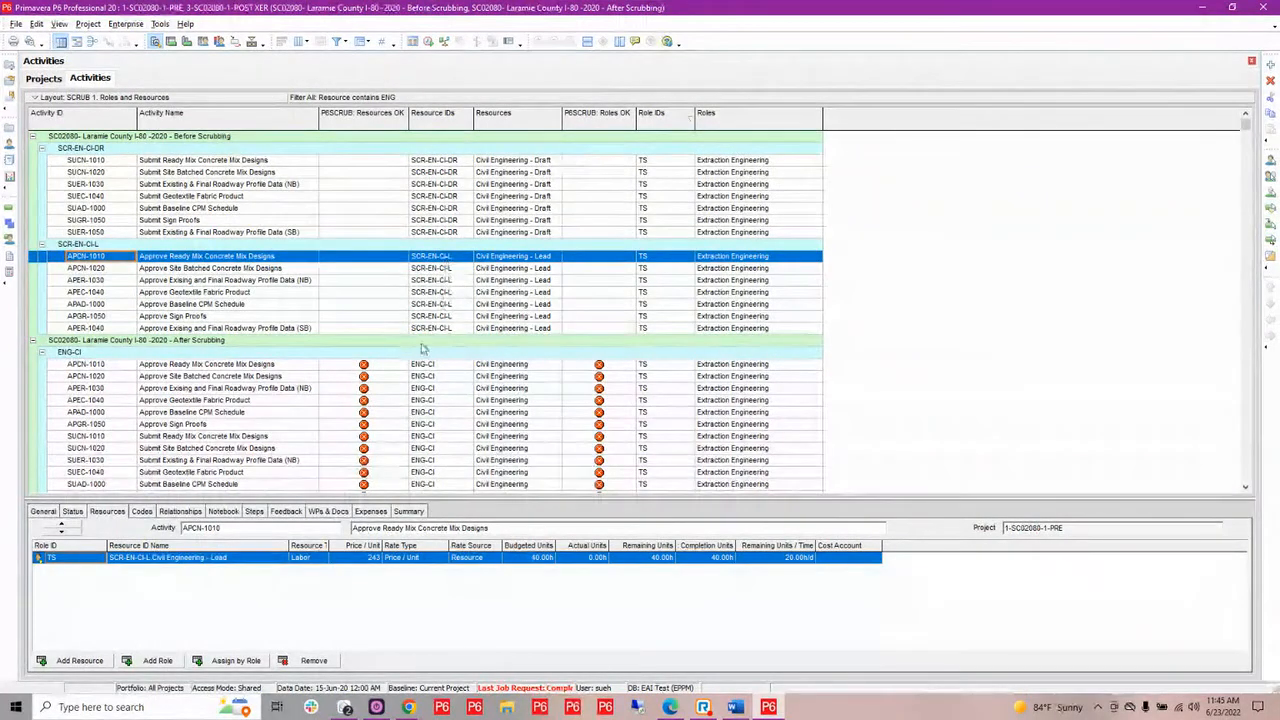
Compare the resource and role assignments and their P6SCRUB indicators between the before-scrubbing and after-scrubbing projects
scroll(405, 365, "down", 1)
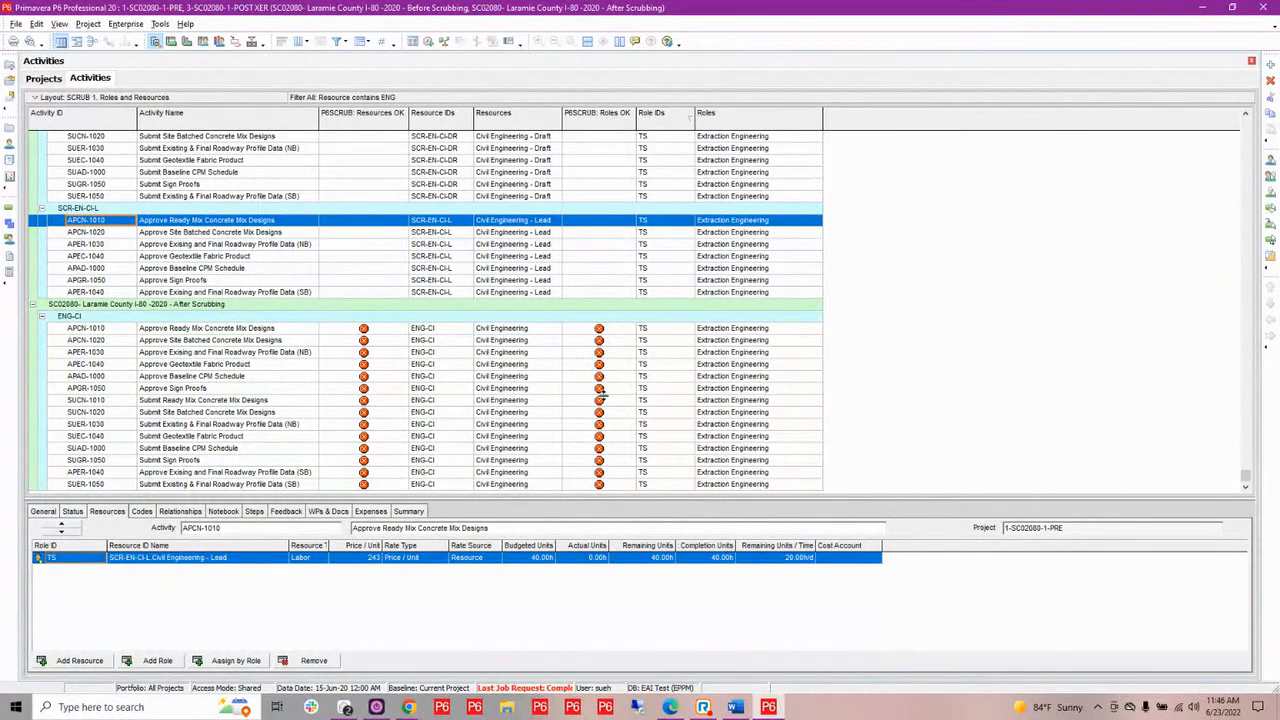
scroll(648, 254, "up", 1)
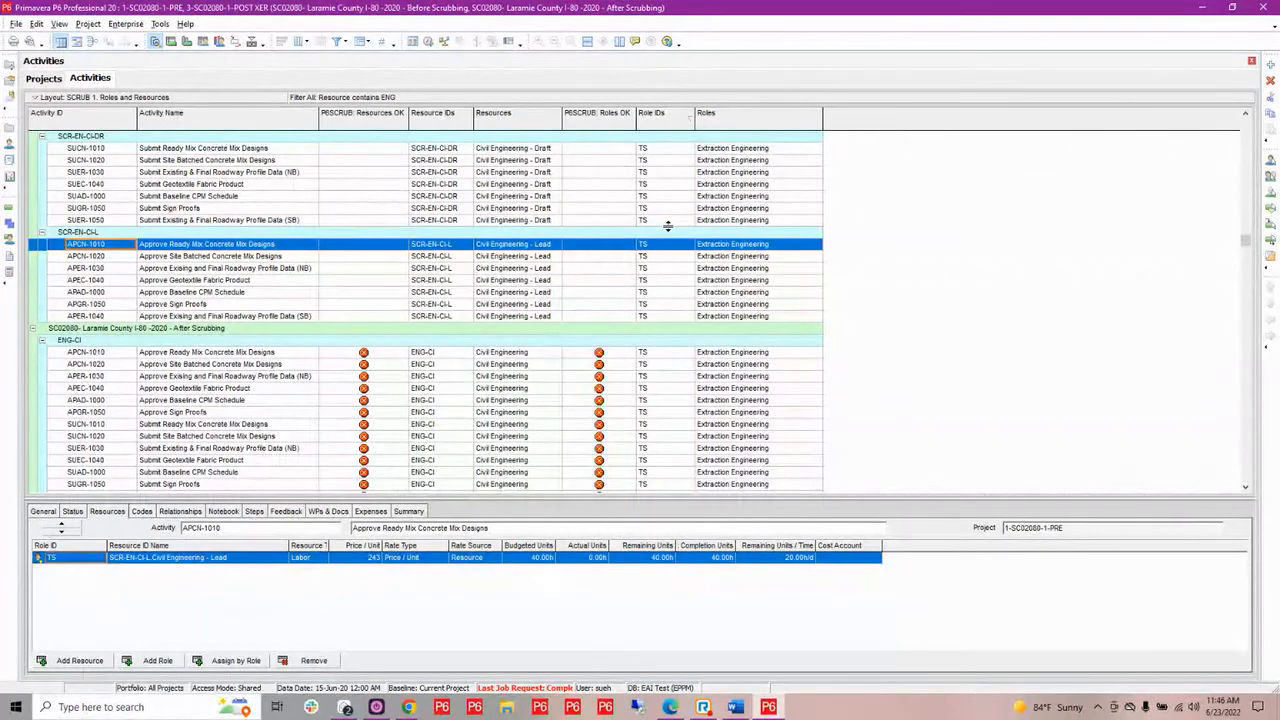
scroll(580, 420, "down", 2)
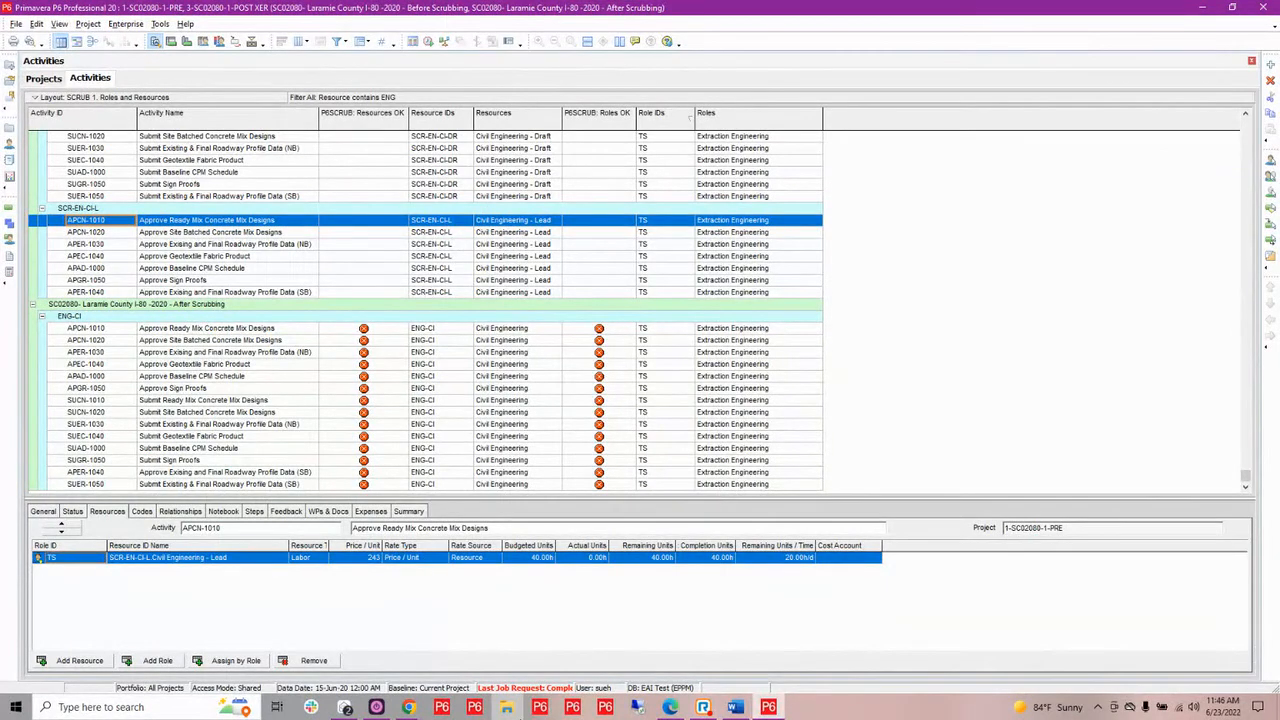
Switch to P6-Scrubber, close the scrub files dialog, and enable Simple Scrub with "-" as the common prefix separator
mouse_move(409, 708)
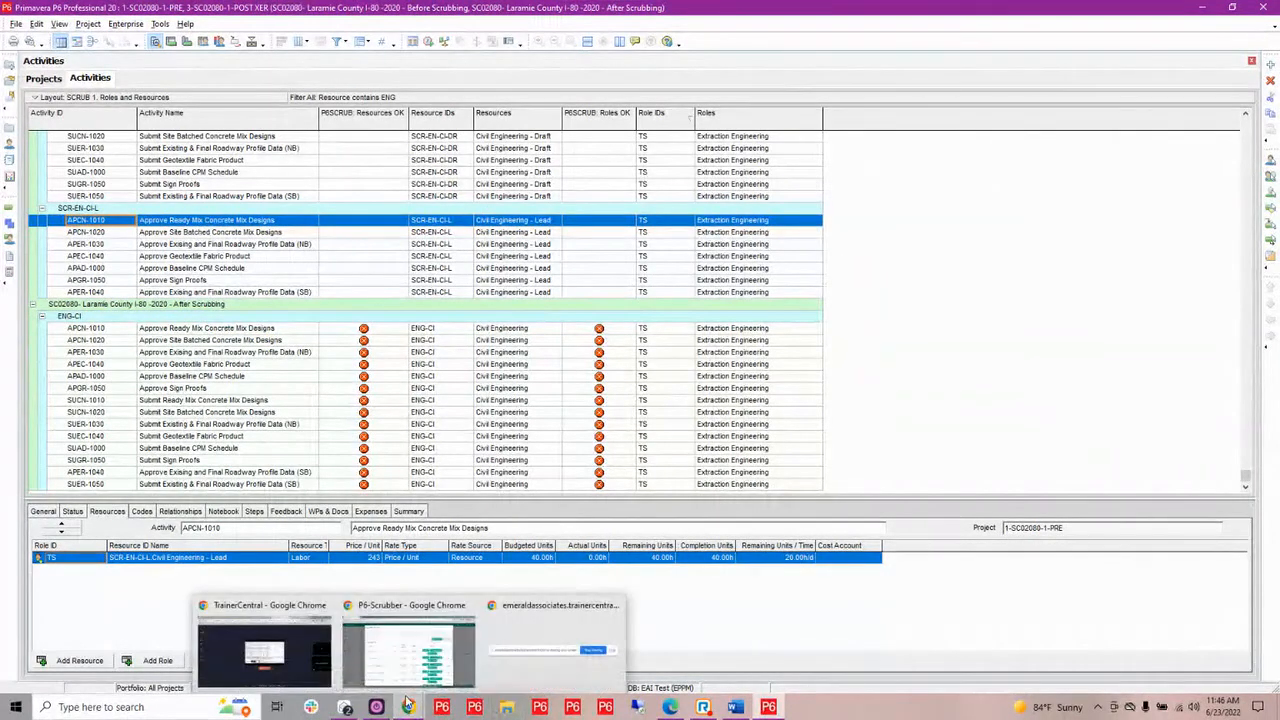
left_click(405, 640)
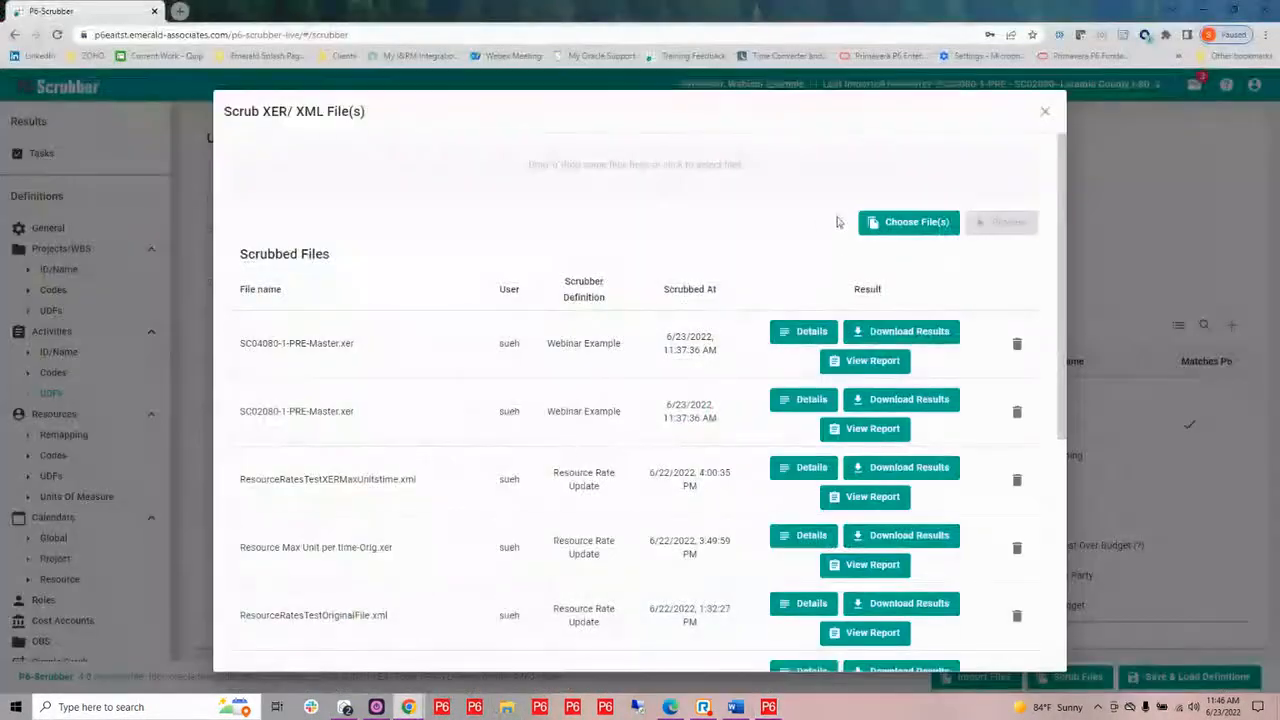
left_click(1044, 112)
scroll(100, 458, "down", 1)
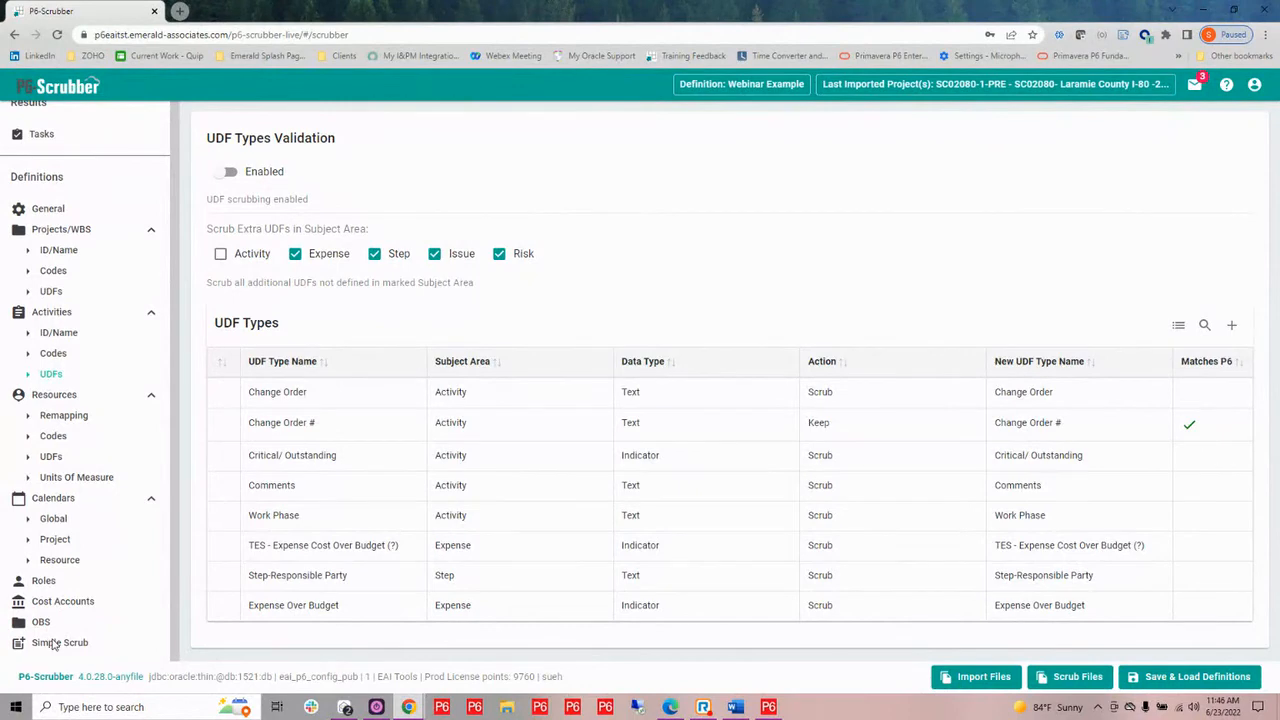
left_click(53, 643)
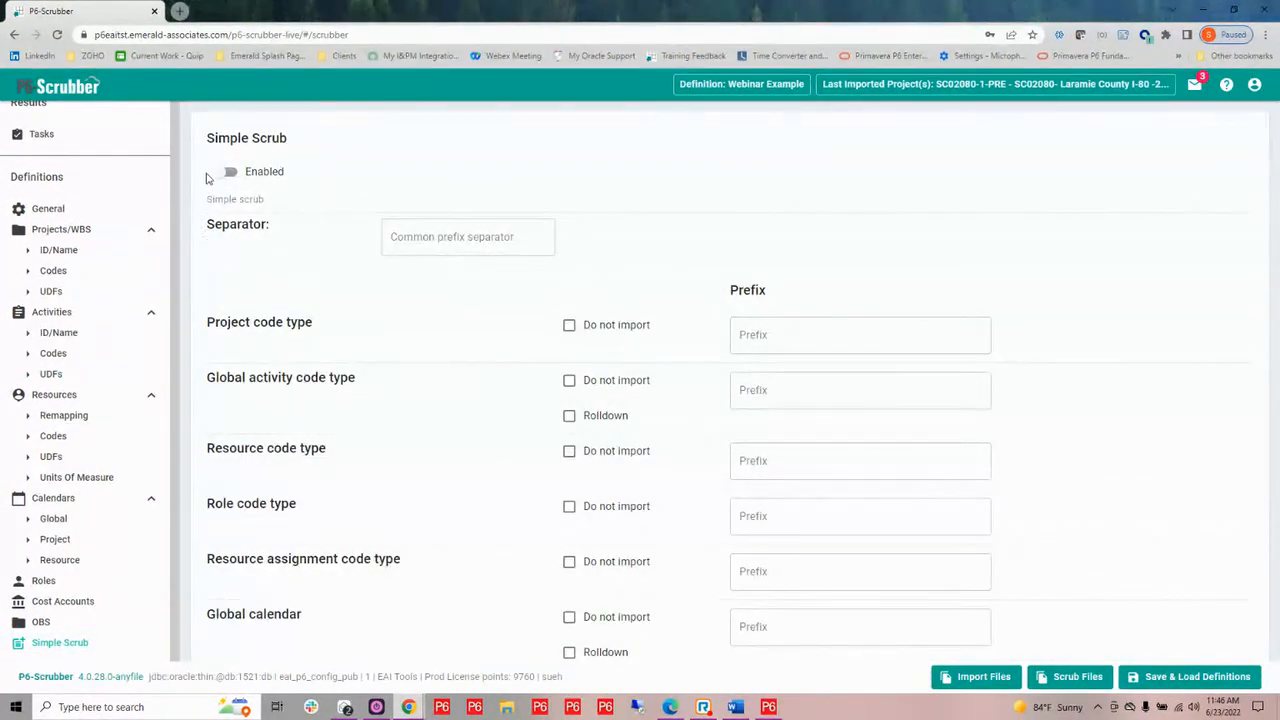
left_click(222, 173)
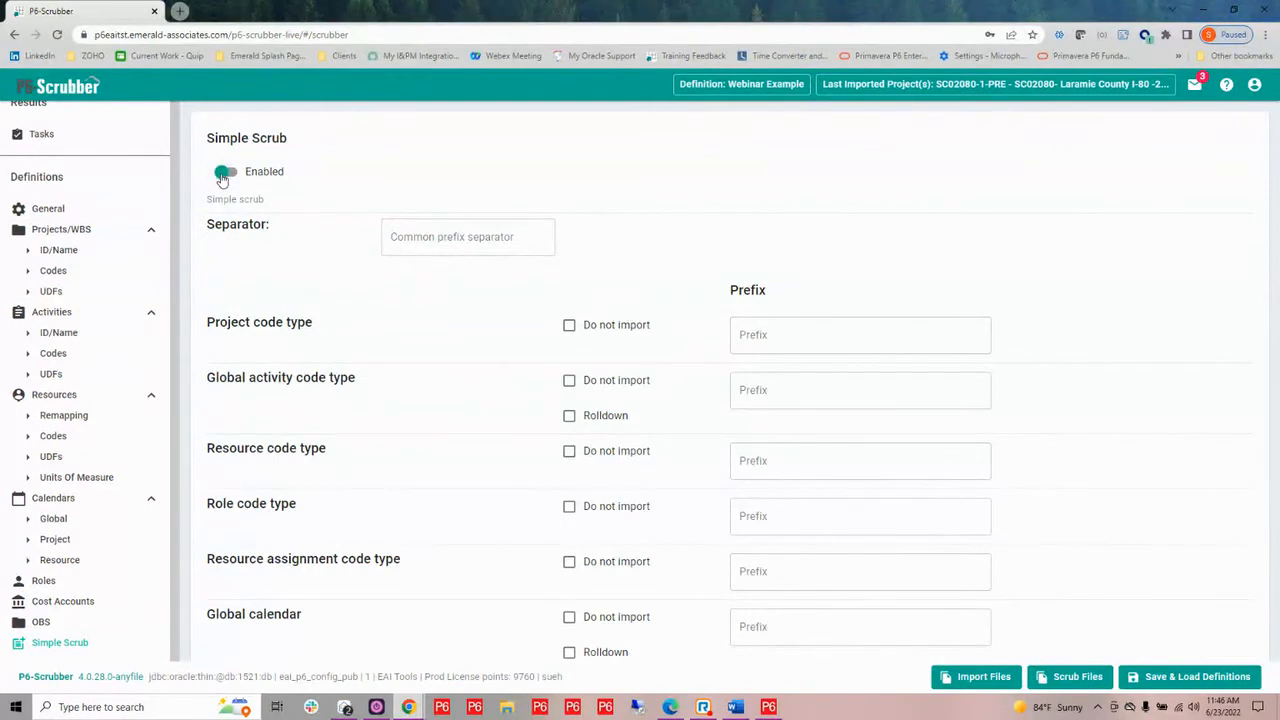
left_click(429, 230)
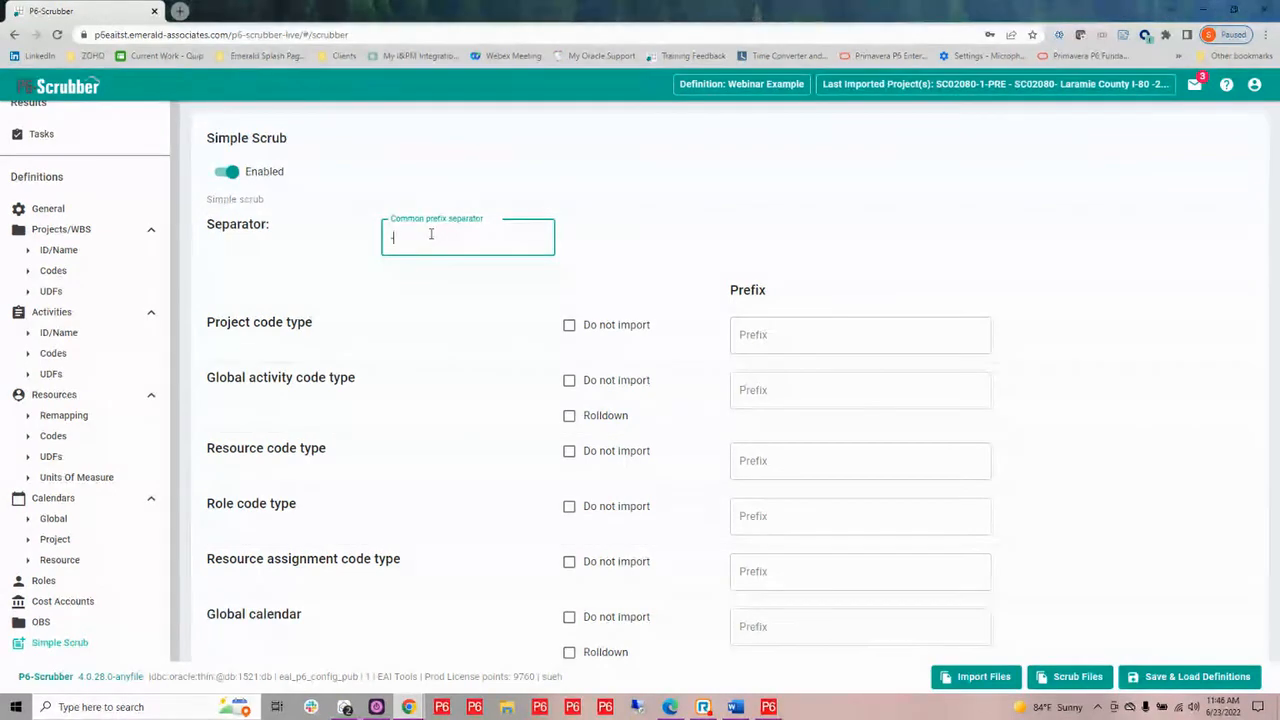
Set the prefix EAI for the project code, global activity code and resource code types
left_click(760, 337)
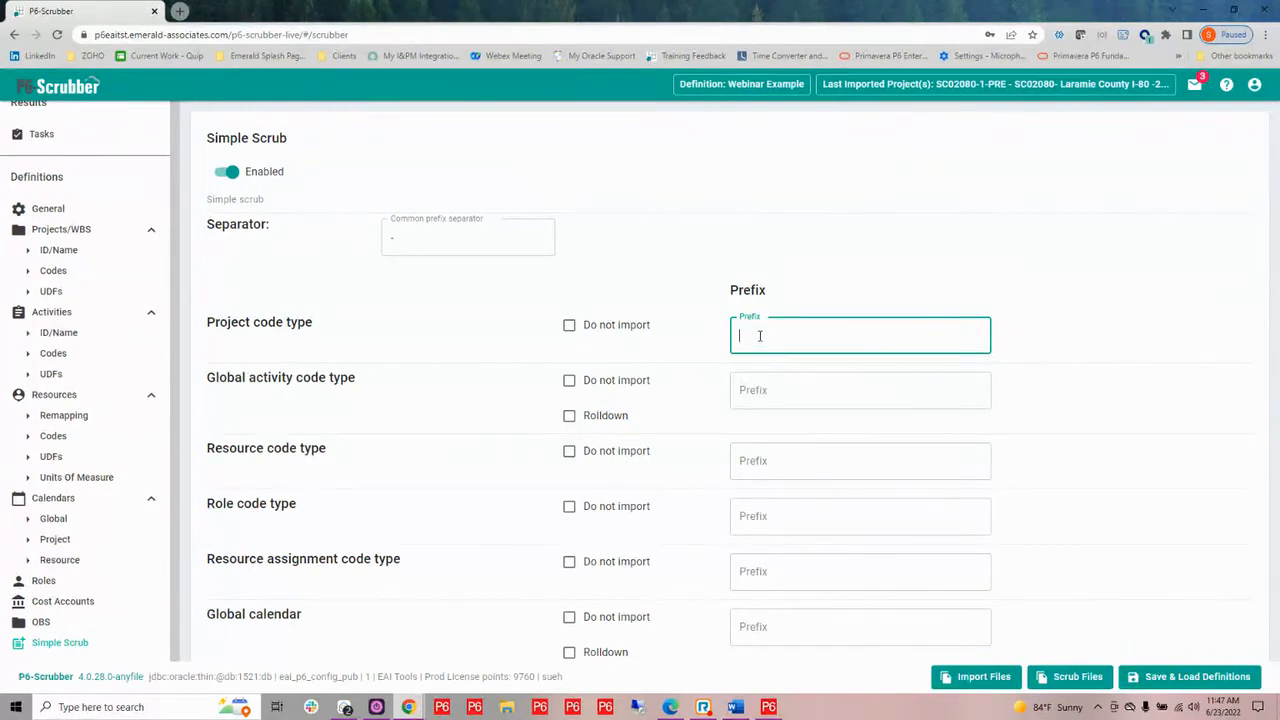
type("EAI")
left_click_drag(759, 336, 671, 341)
key("ctrl+c")
left_click(757, 396)
key("ctrl+v")
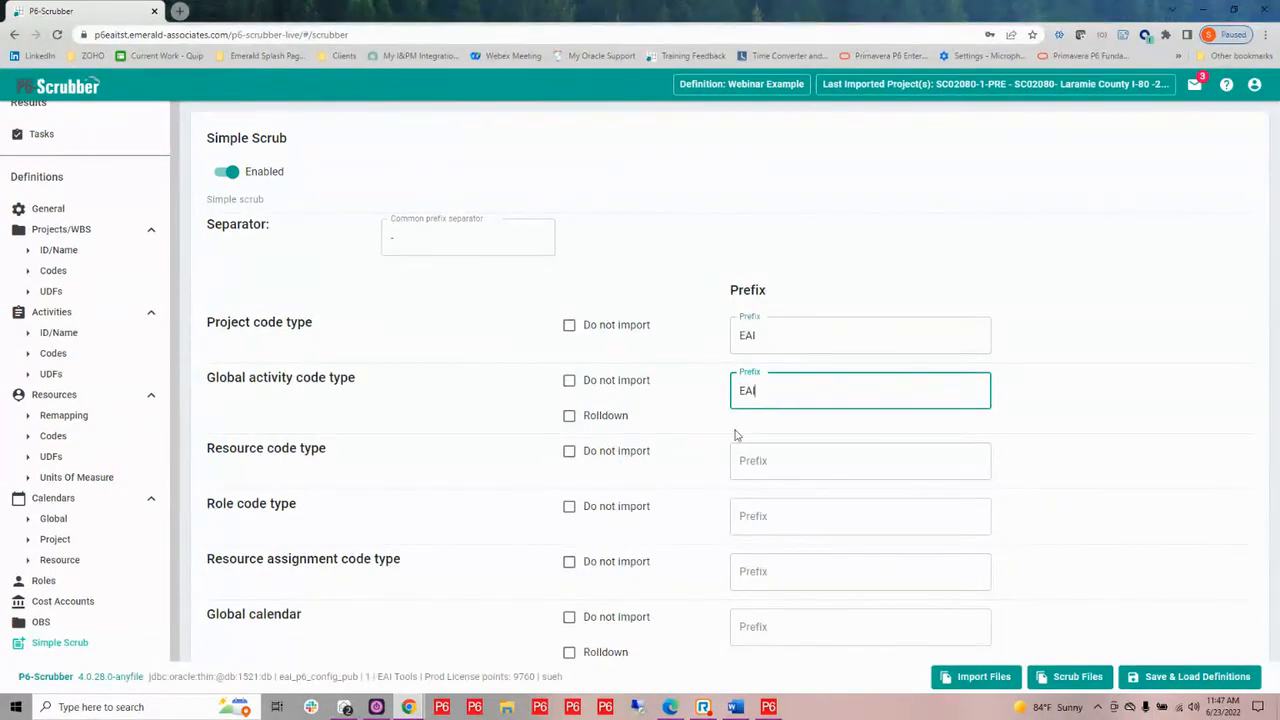
left_click(744, 459)
key("ctrl+v")
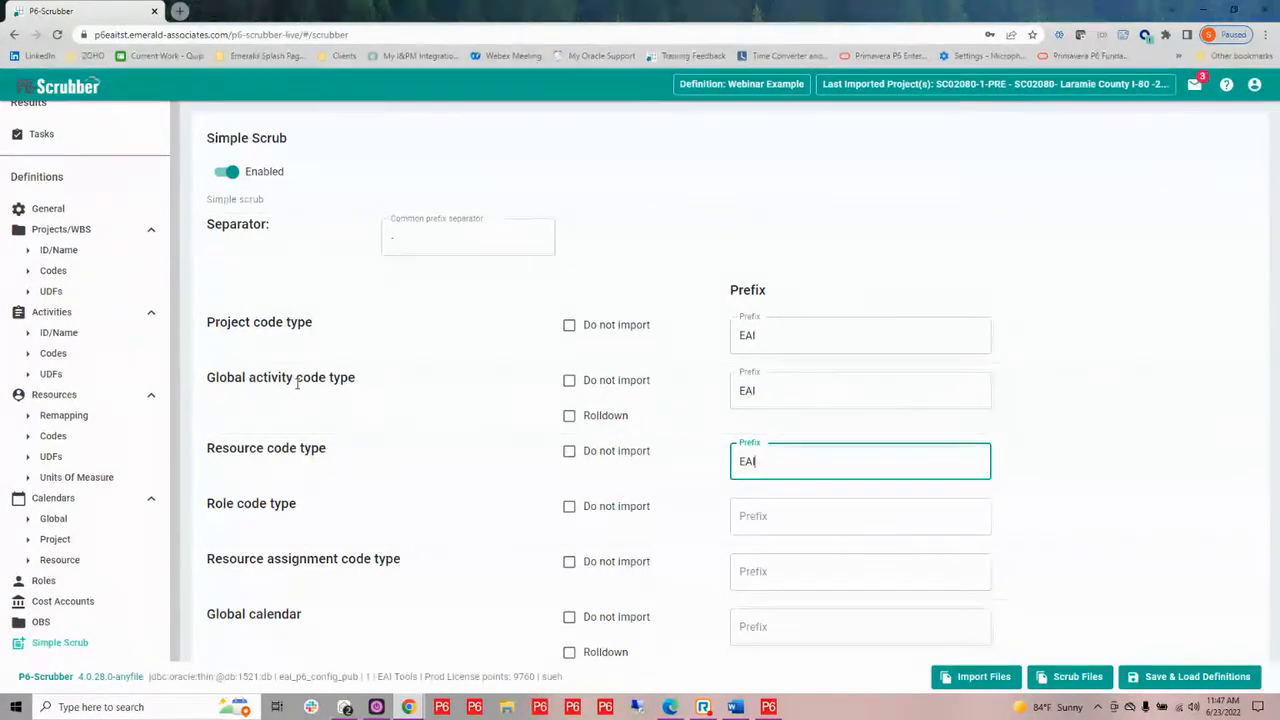
Enable Rolldown for global activity codes and global calendars, exclude role and resource assignment codes from import, and set the global calendar prefix to EAI
left_click(568, 418)
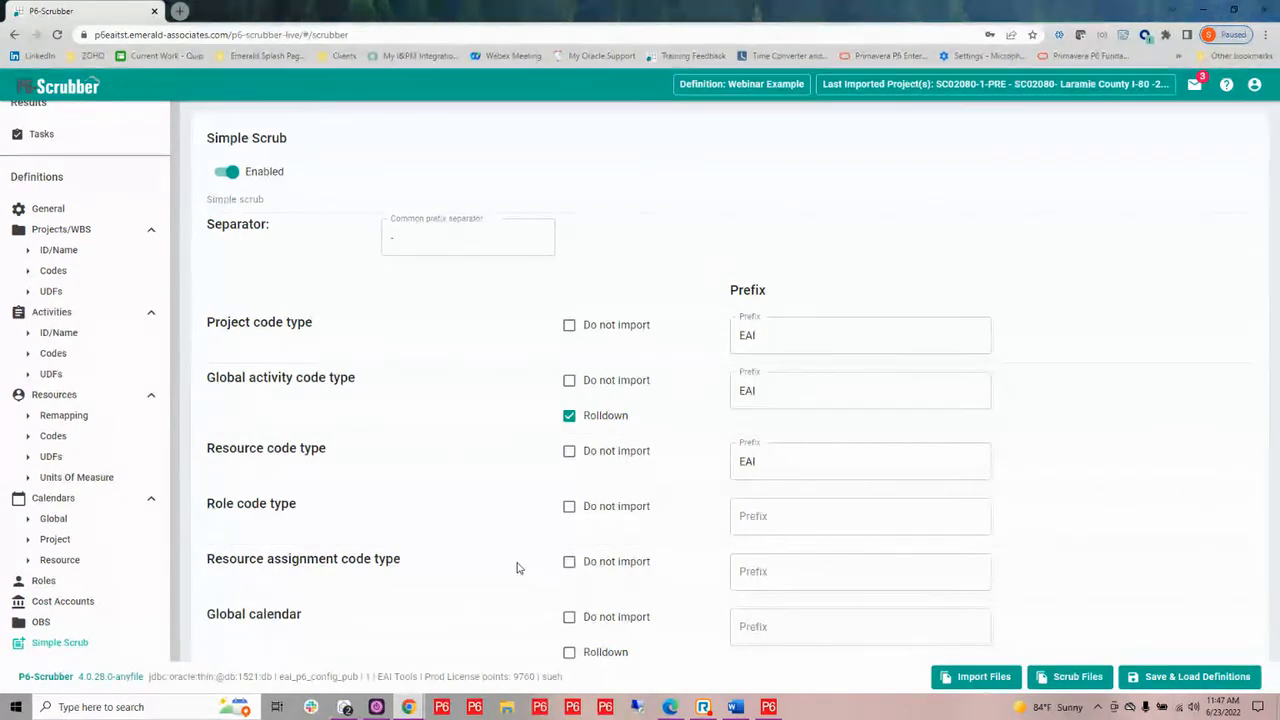
left_click(568, 508)
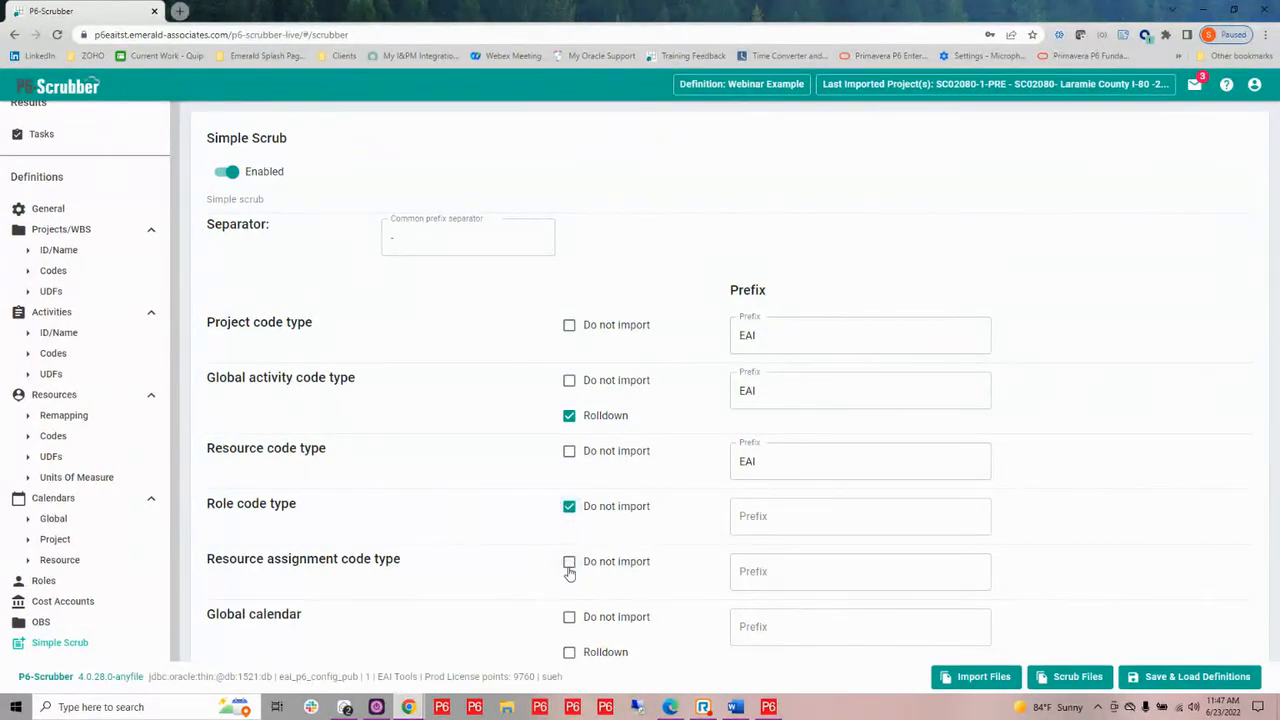
left_click(568, 564)
left_click(569, 653)
left_click(768, 627)
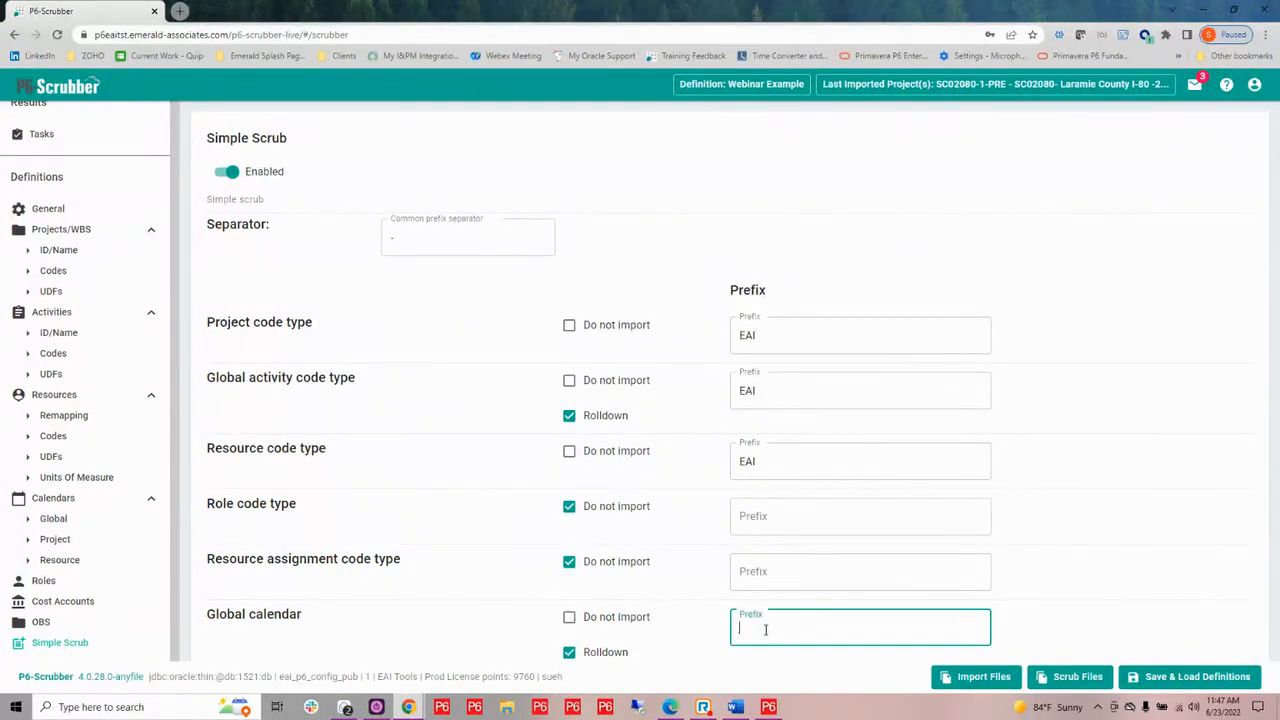
type("EAI")
left_click(511, 478)
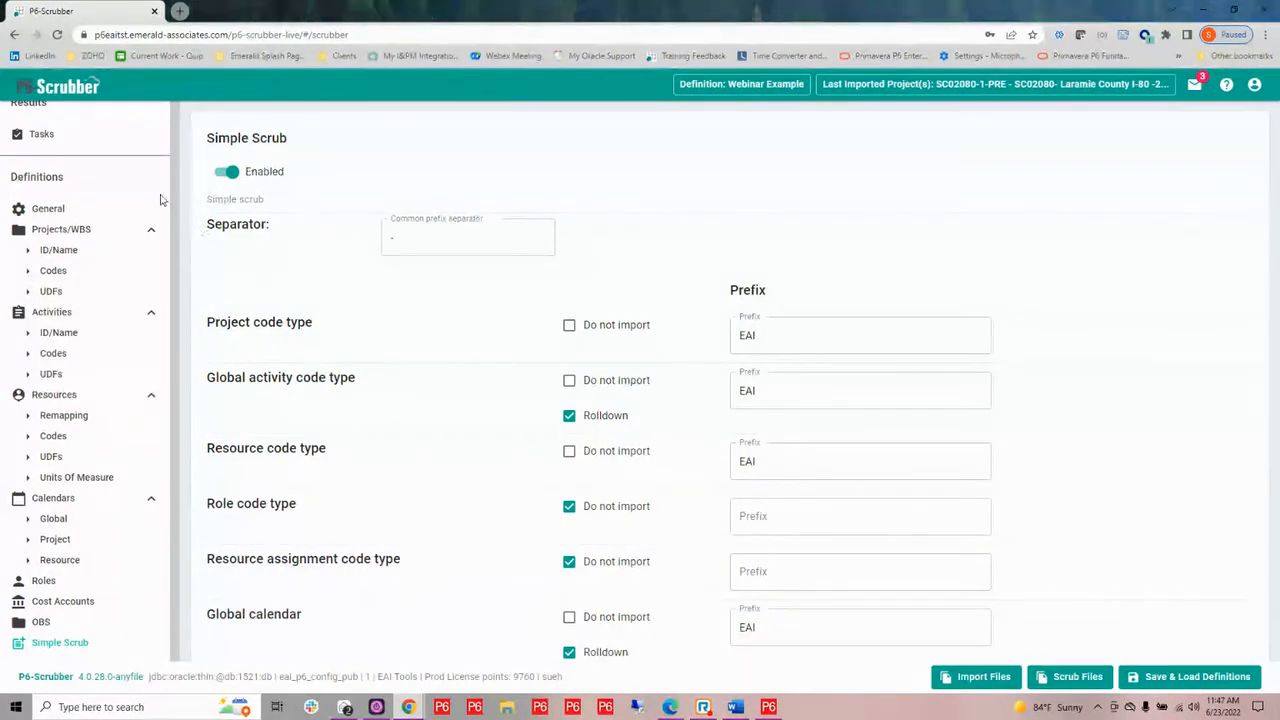
Reload P6-Scrubber, enable Simple Scrub, and set the common prefix separator to "-"
left_click(57, 36)
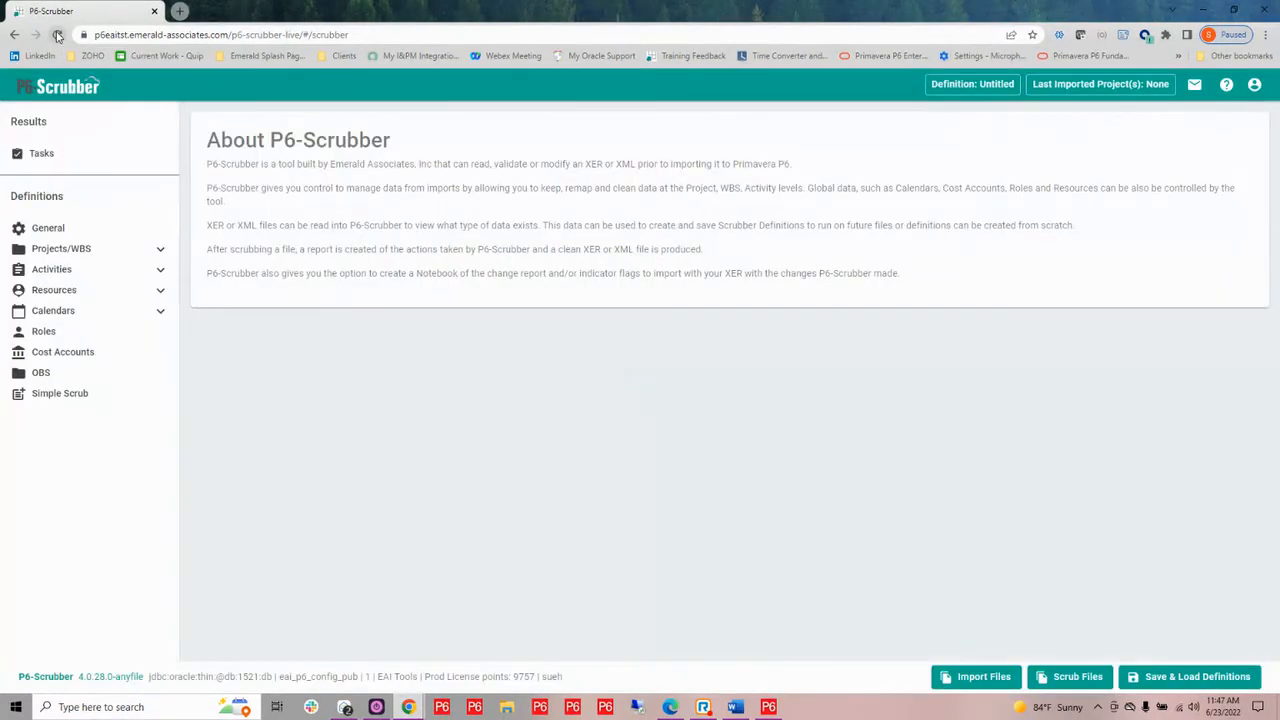
left_click(57, 393)
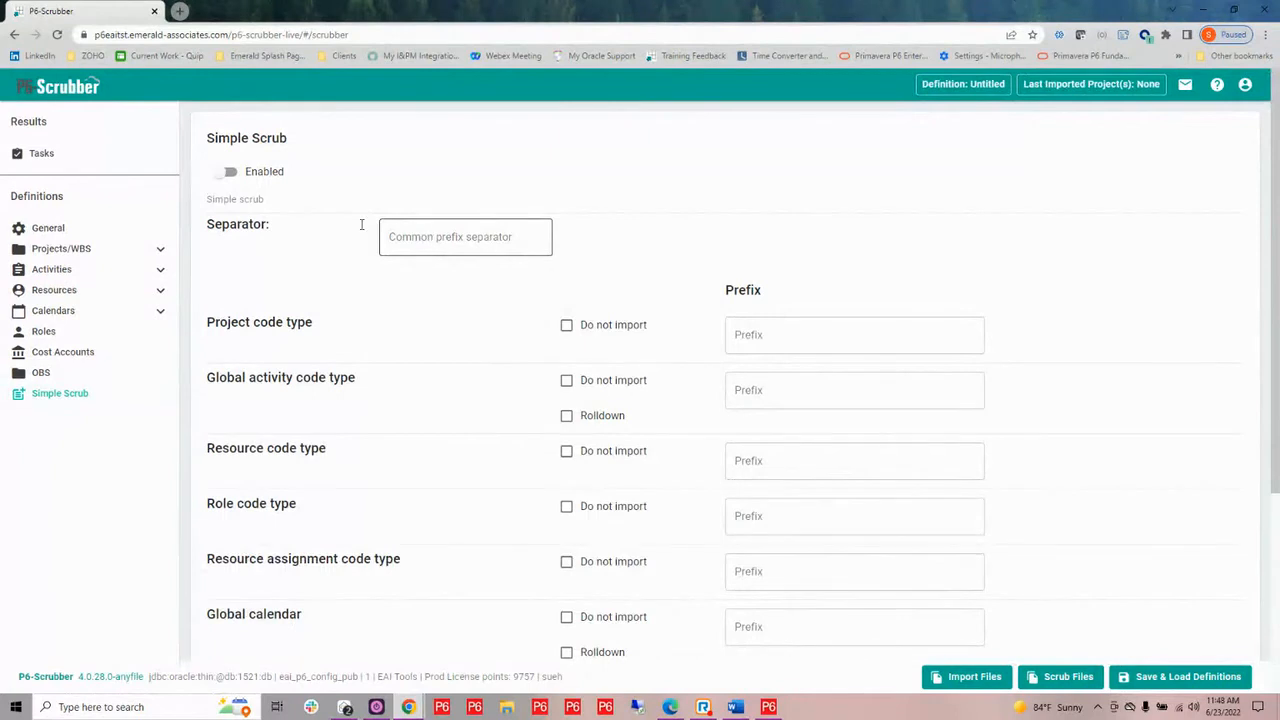
left_click(210, 174)
left_click(400, 234)
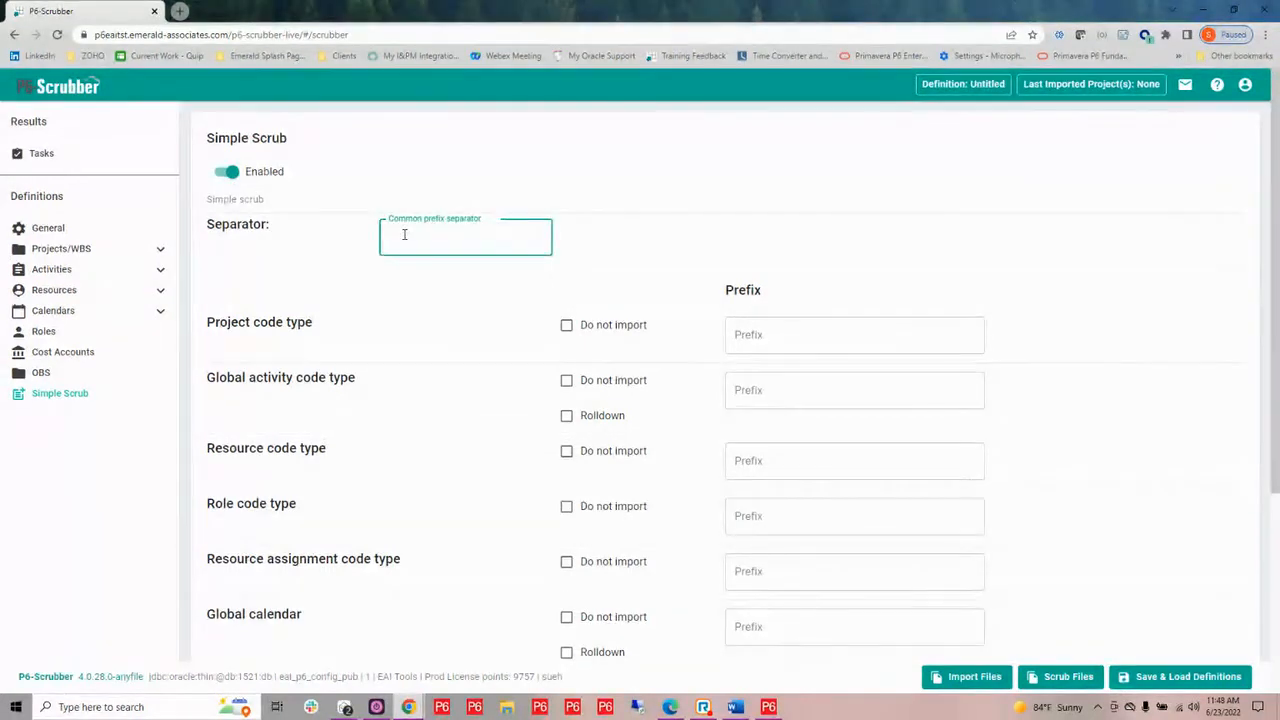
Set the prefix EAI for the project code and global activity code types, and enable Rolldown for global activity codes
left_click(749, 336)
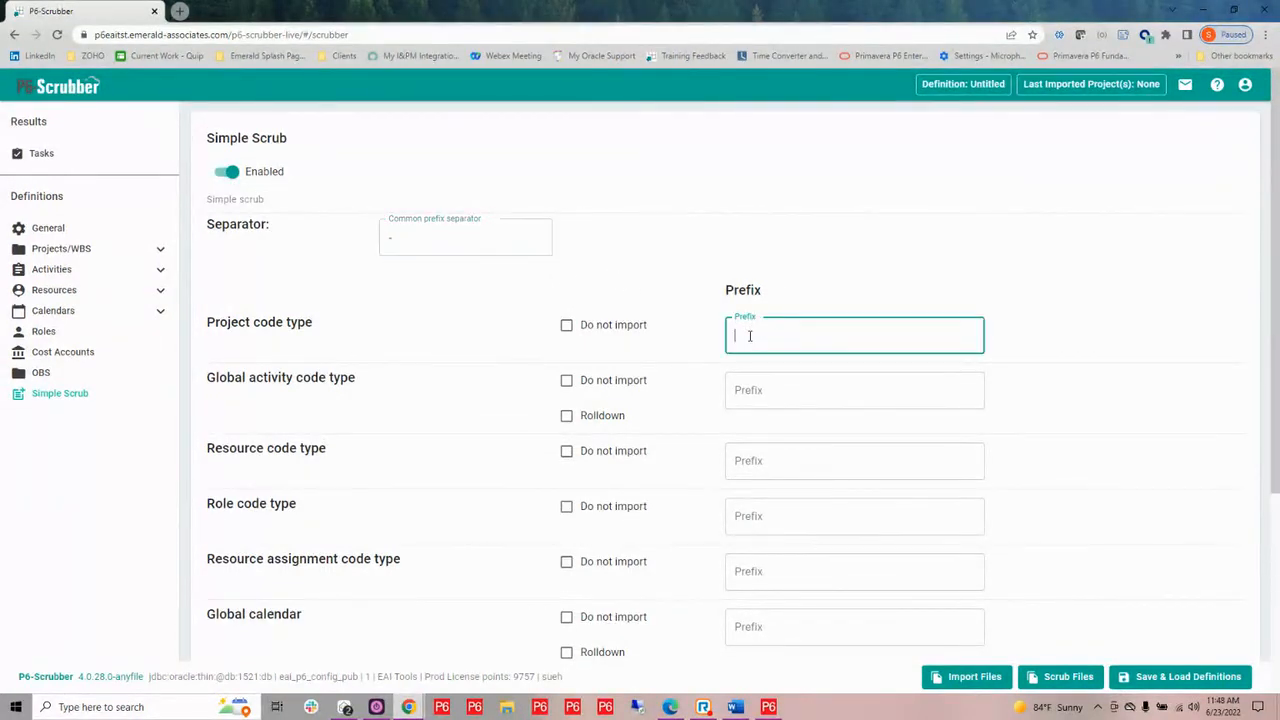
type("EAI")
left_click(771, 397)
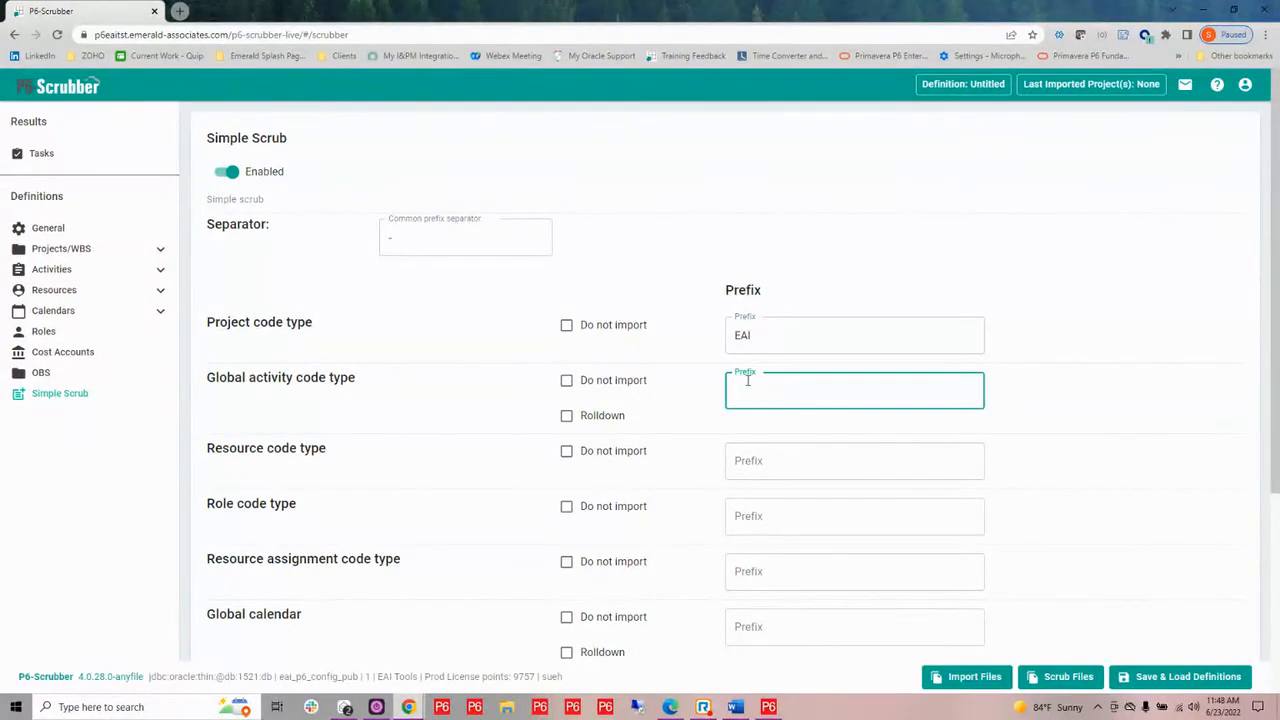
type("EAI")
left_click(566, 416)
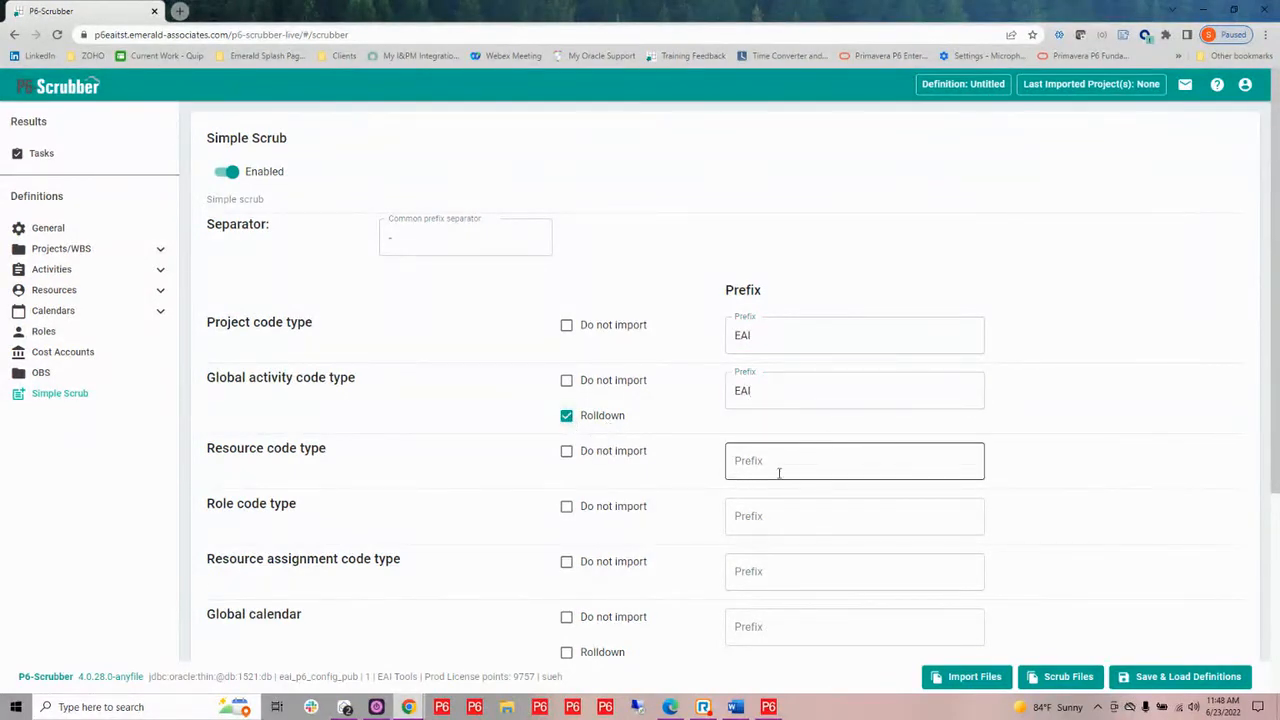
Set the resource code type prefix to EAI and exclude role code and resource assignment code types from import
left_click(744, 461)
type("EAI")
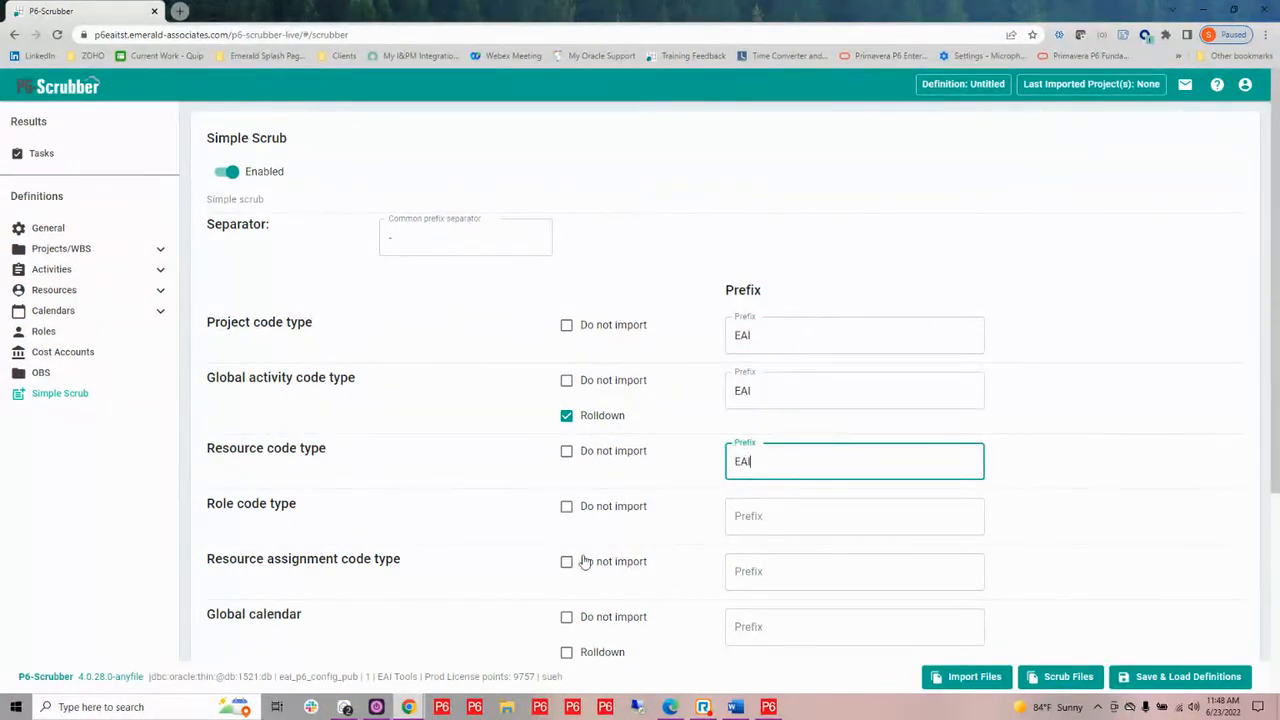
left_click(566, 506)
left_click(566, 561)
Enable Rolldown for global calendars and set the prefix EAI for global calendars and UDF types
scroll(500, 486, "down", 3)
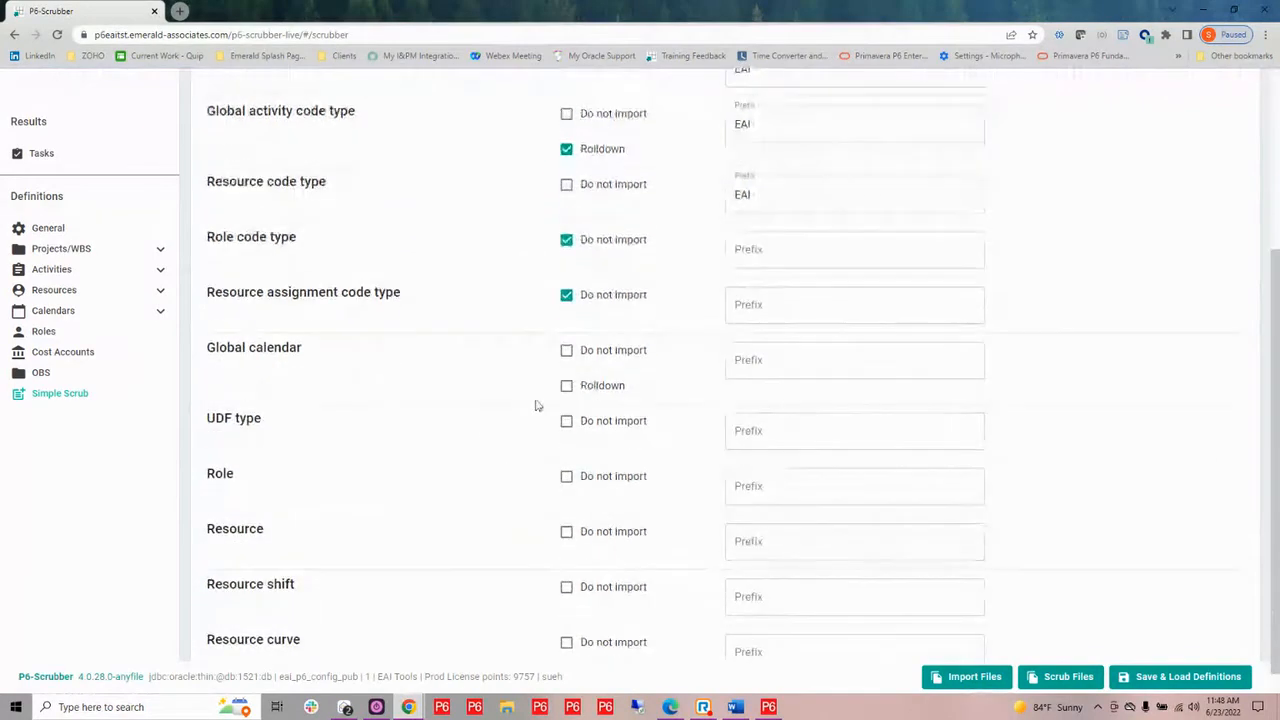
left_click(567, 388)
left_click(759, 363)
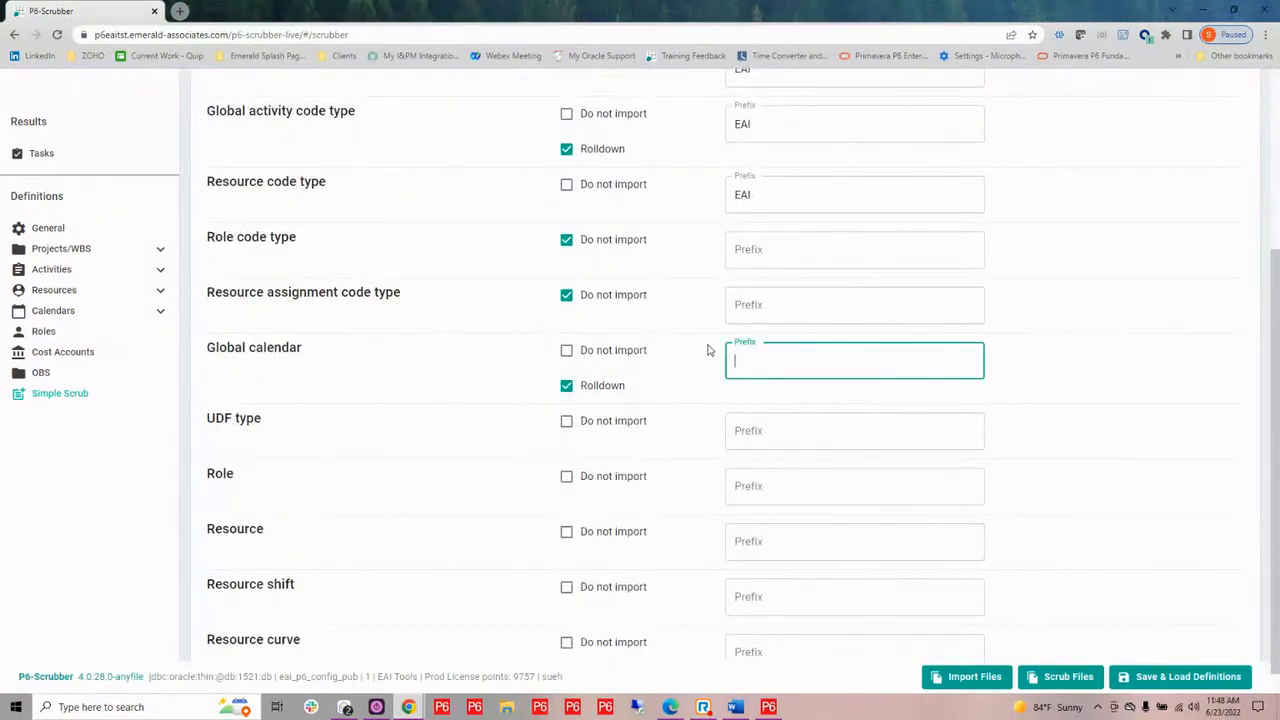
scroll(540, 410, "down", 1)
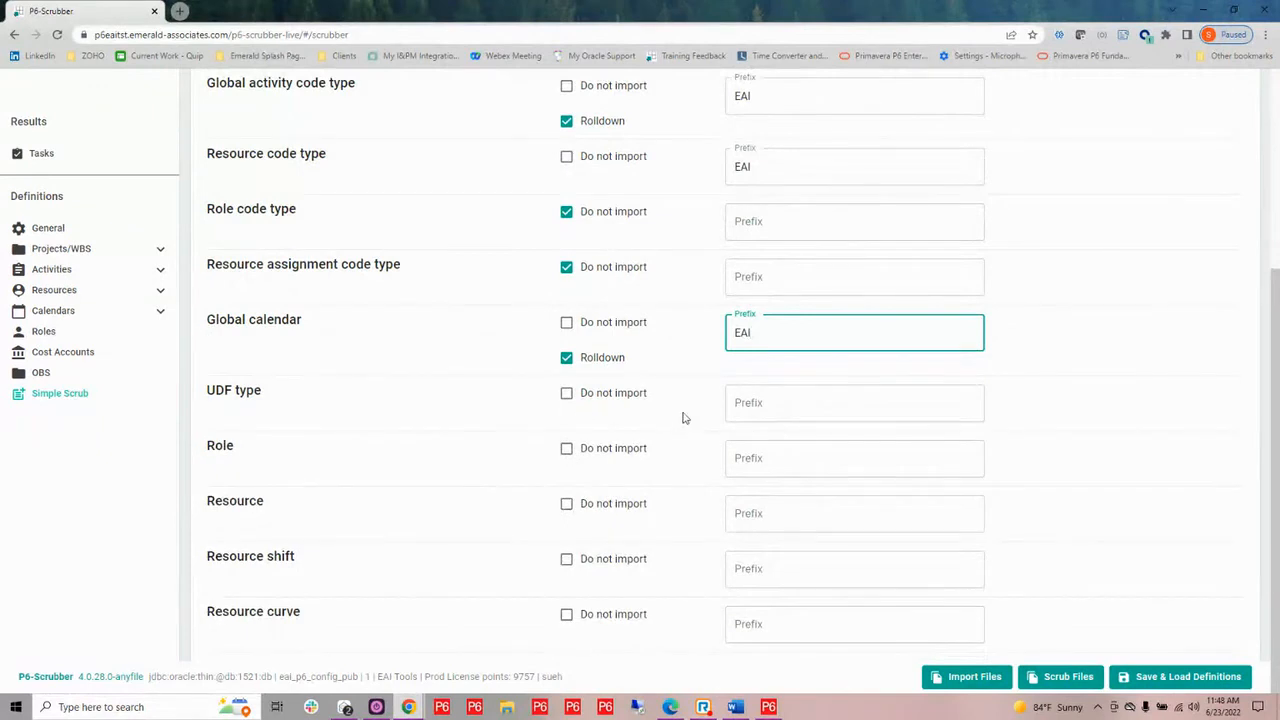
left_click(762, 403)
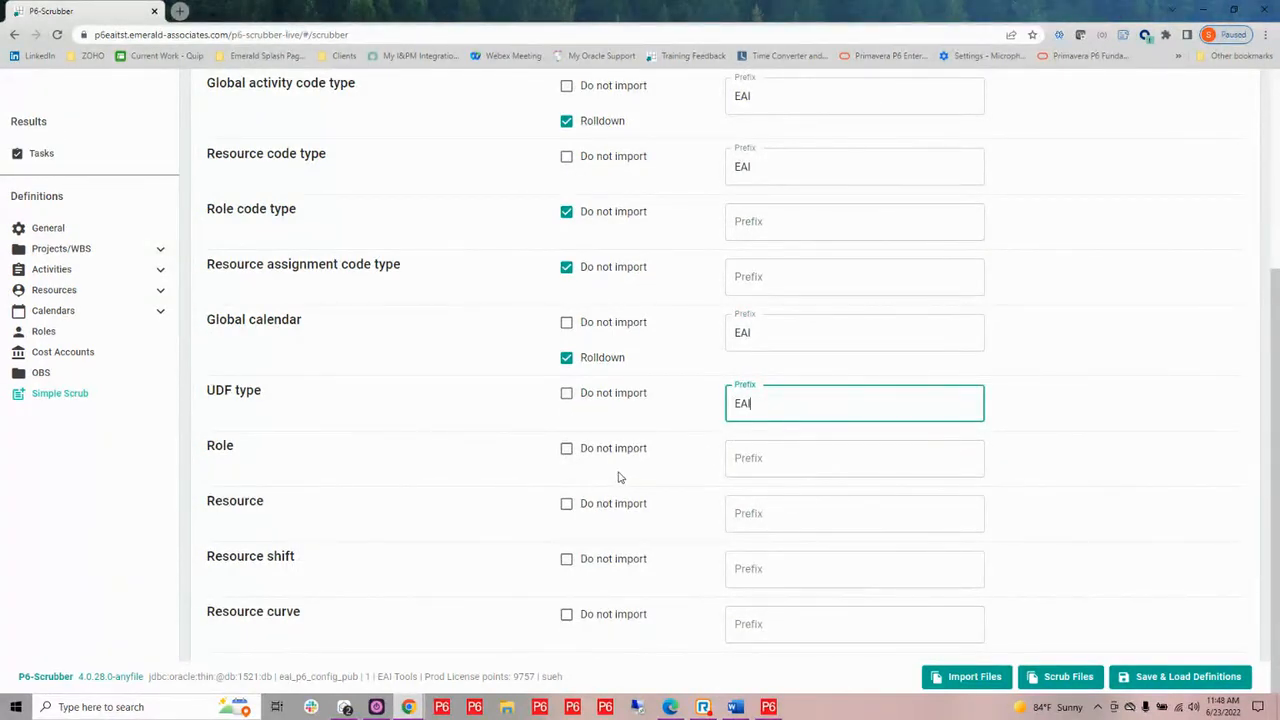
Exclude roles, resources, resource shifts and resource curves from import, and review the complete Simple Scrub settings
left_click(567, 450)
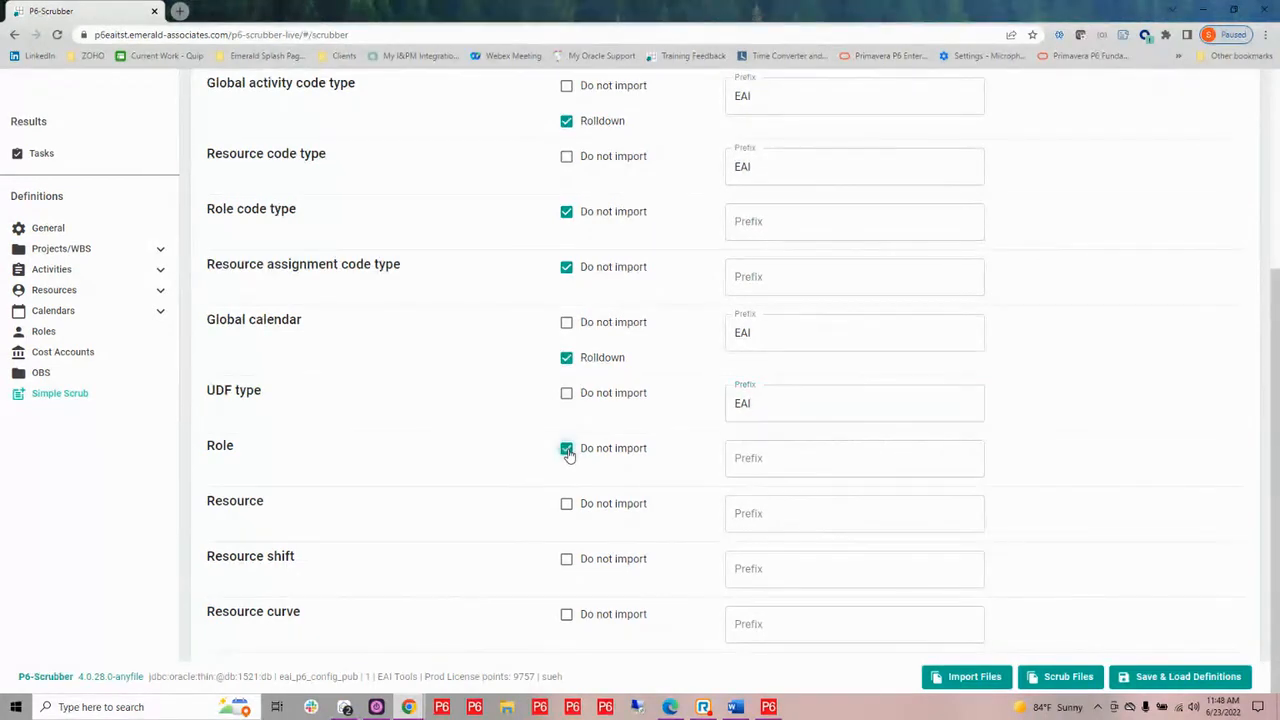
left_click(567, 505)
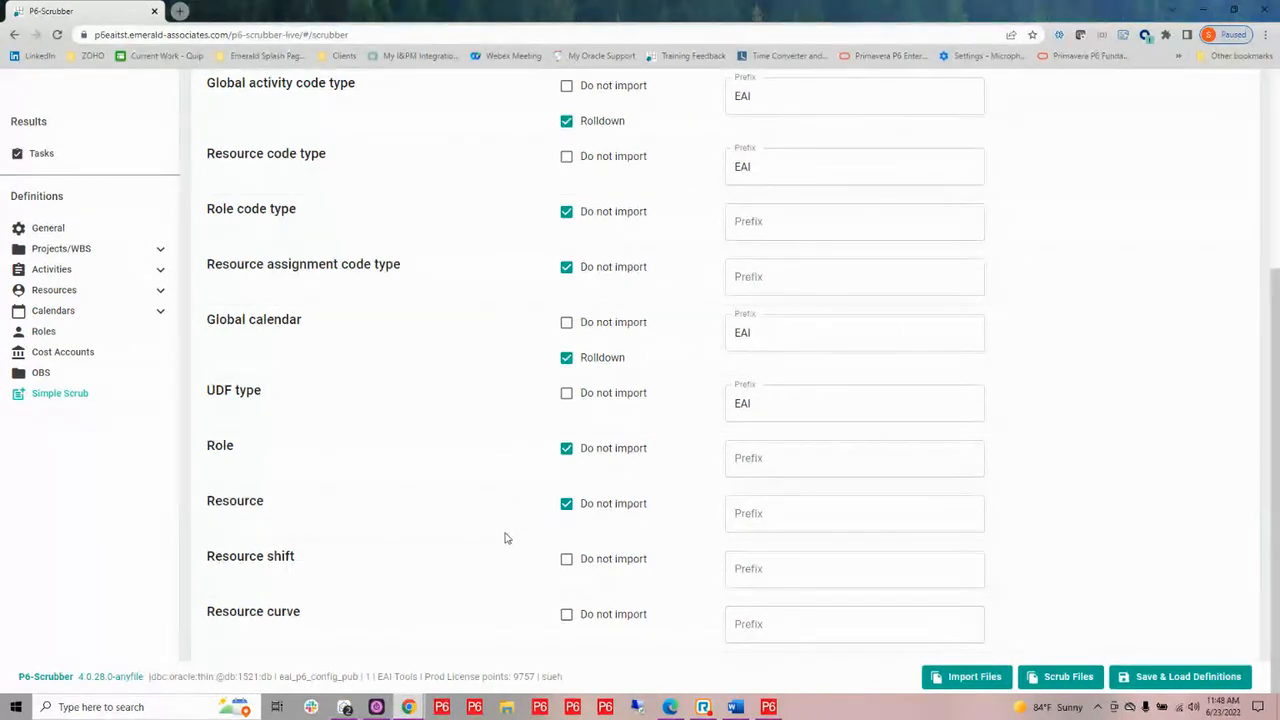
left_click(567, 562)
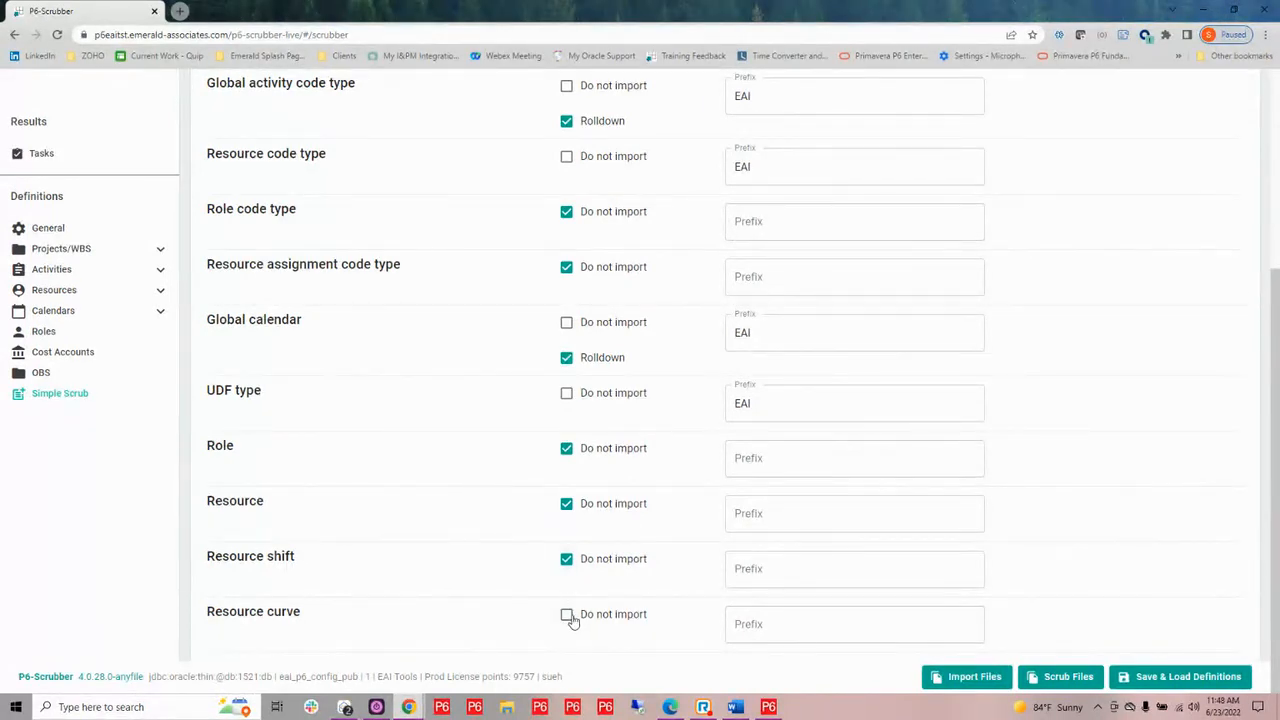
left_click(567, 616)
scroll(551, 514, "up", 3)
scroll(546, 511, "up", 1)
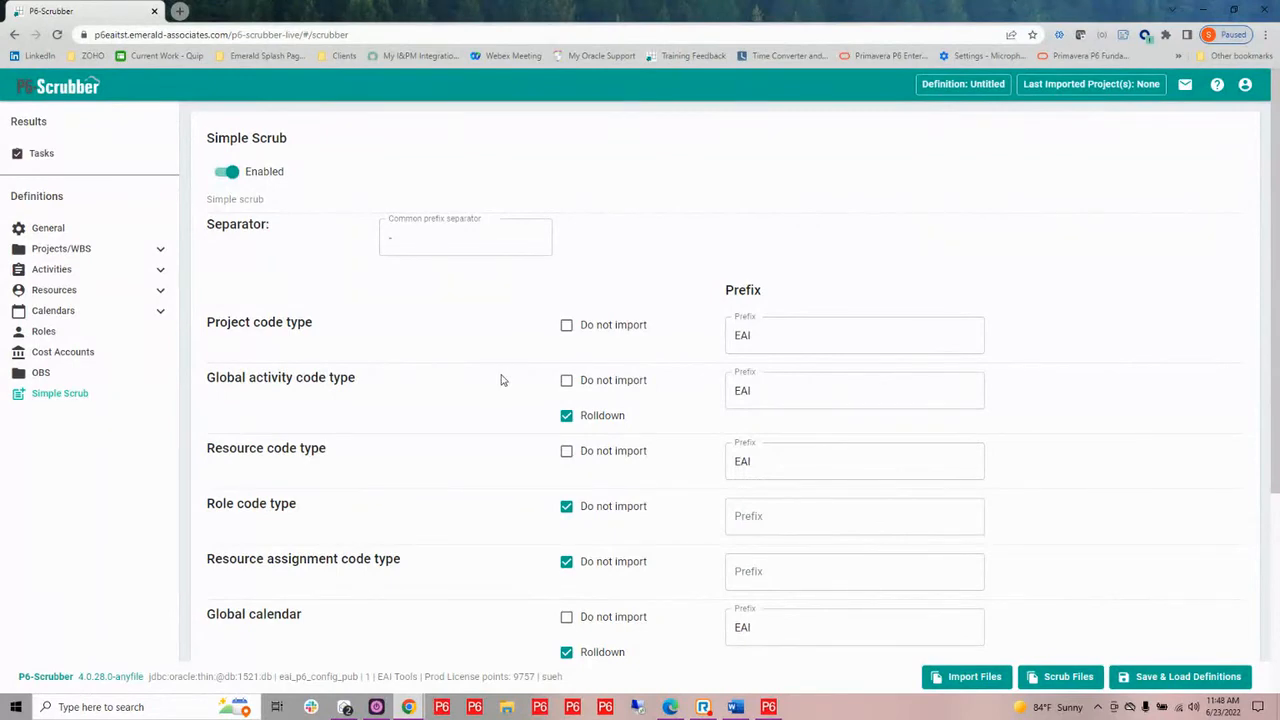
scroll(503, 380, "down", 1)
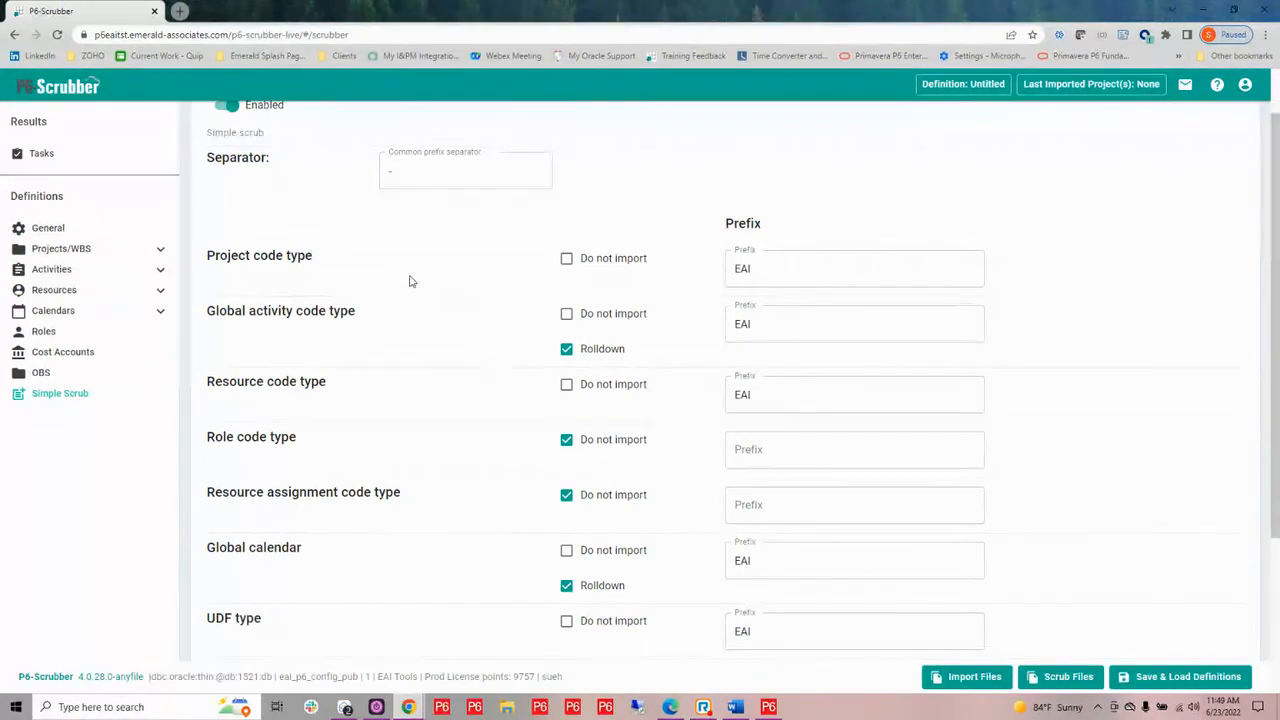
scroll(371, 237, "up", 1)
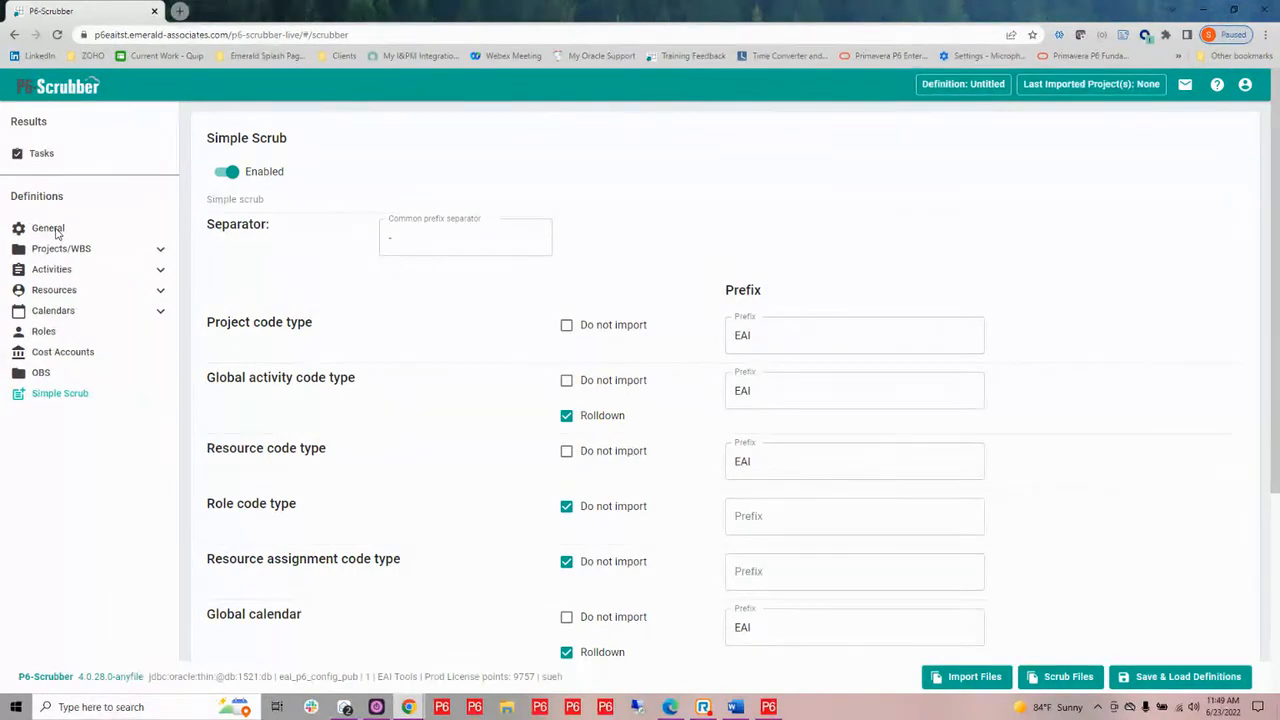
In the general settings, turn off including indicators in the file and override the file version on save with 21.12
left_click(48, 229)
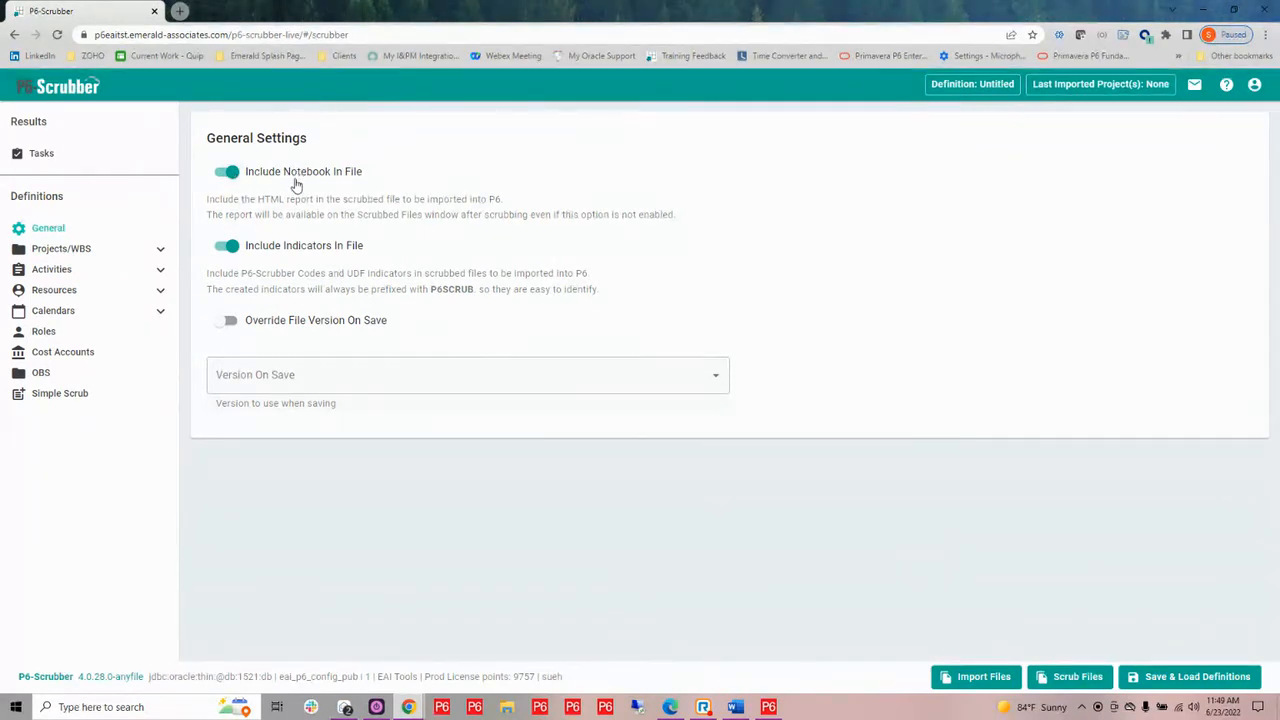
left_click(228, 246)
left_click(225, 322)
left_click(350, 381)
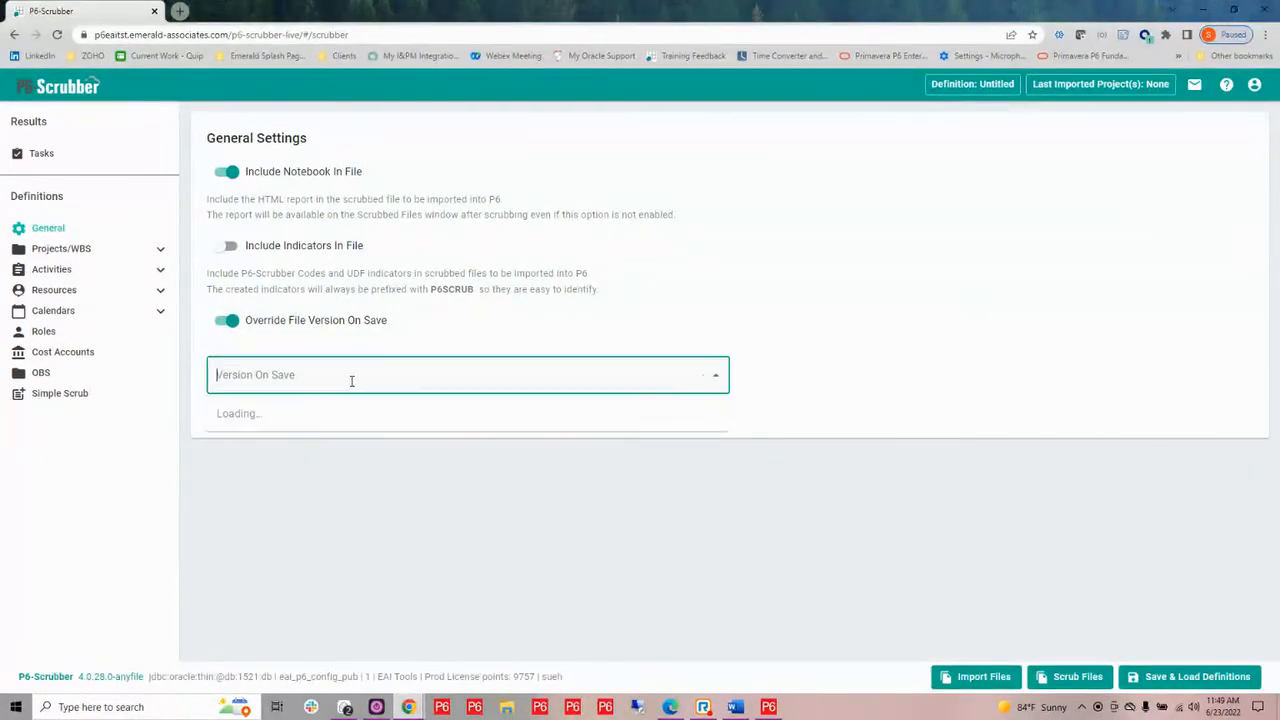
scroll(351, 559, "down", 4)
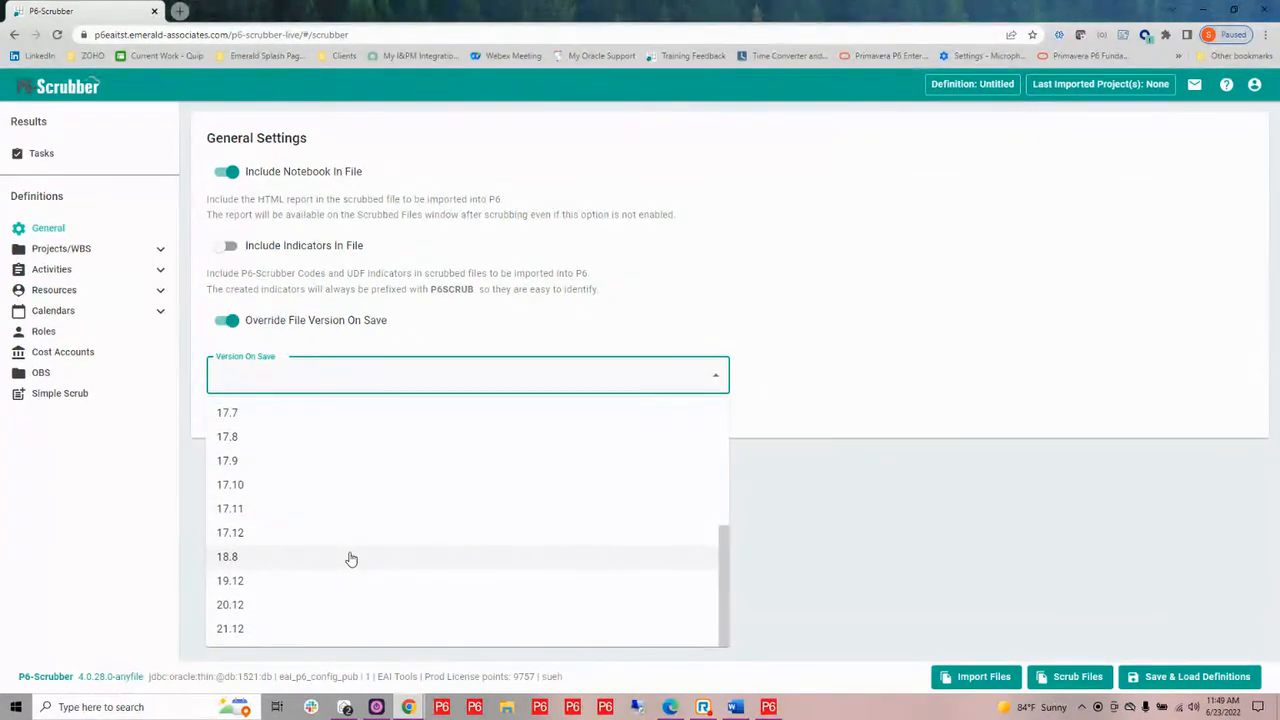
left_click(269, 630)
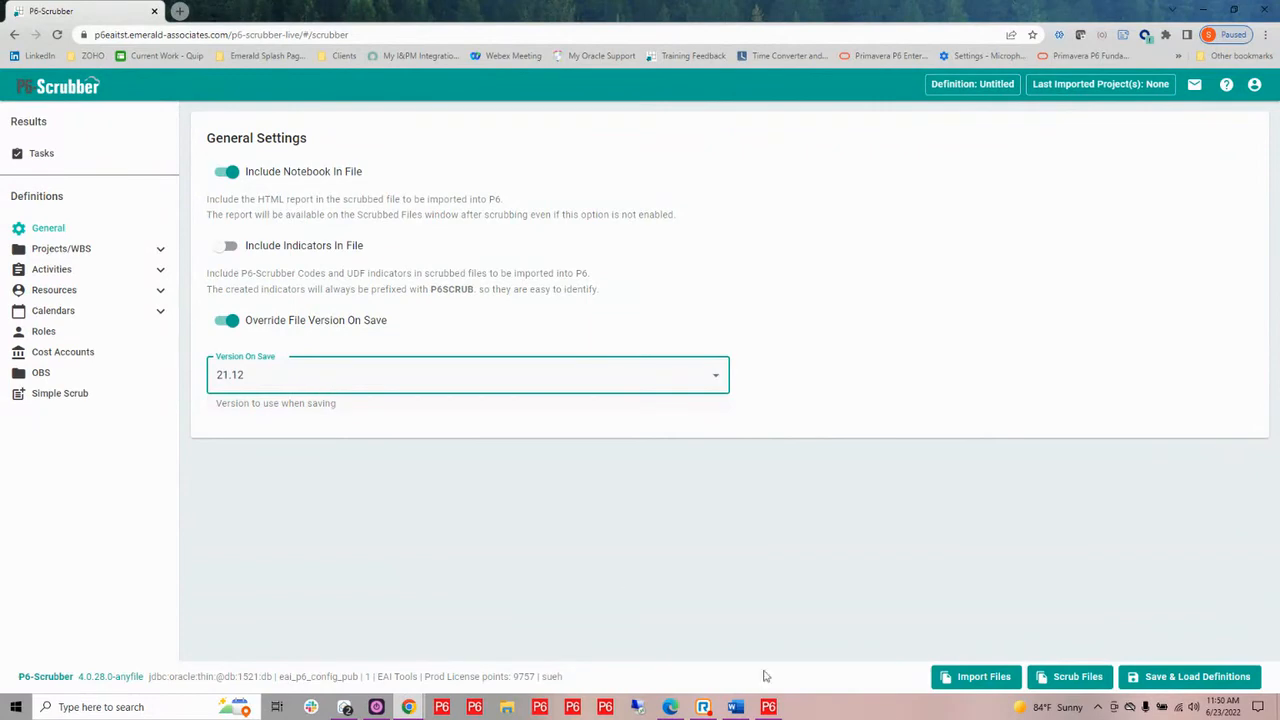
Start a new scrubber definition and discard the pending changes
left_click(1145, 679)
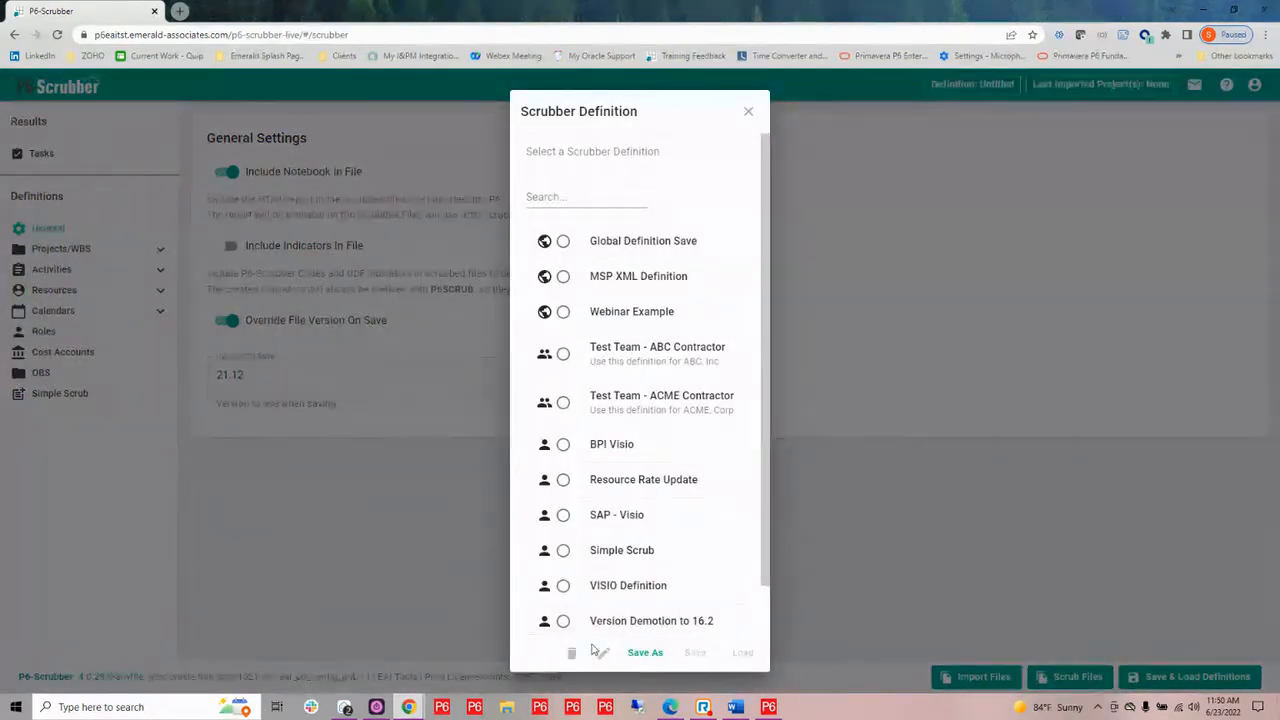
scroll(600, 610, "down", 1)
left_click(610, 604)
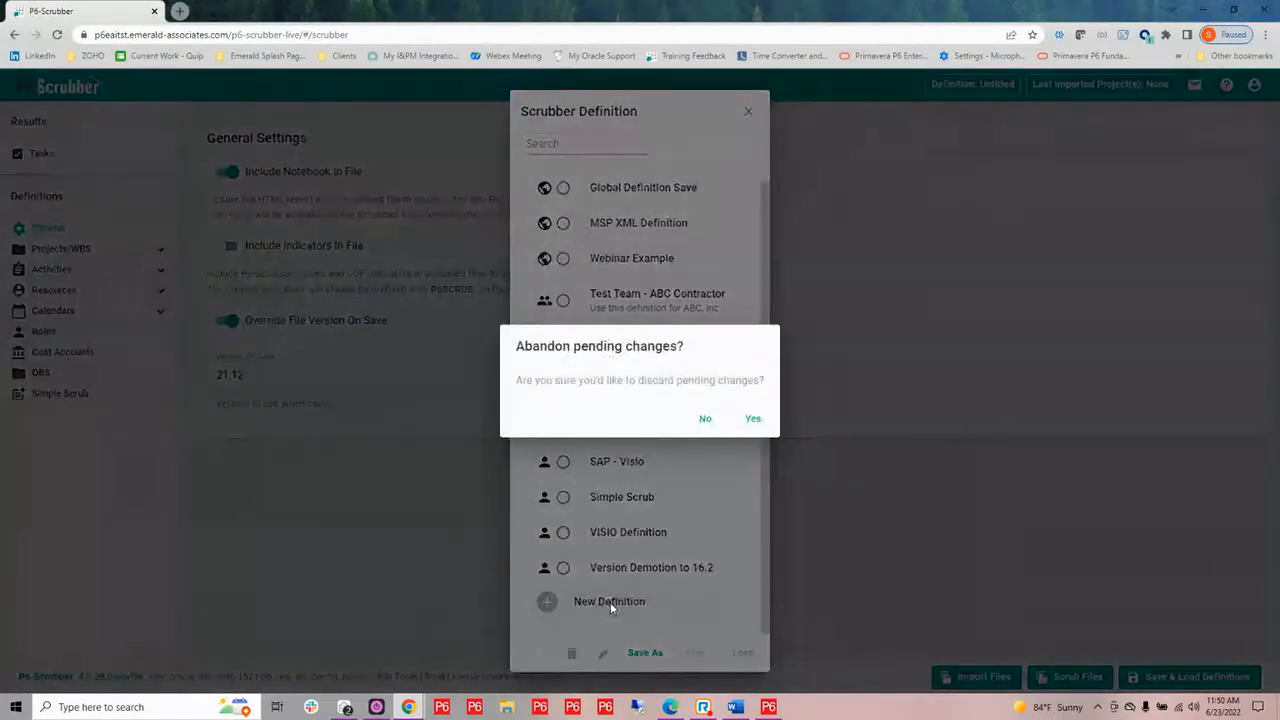
left_click(752, 419)
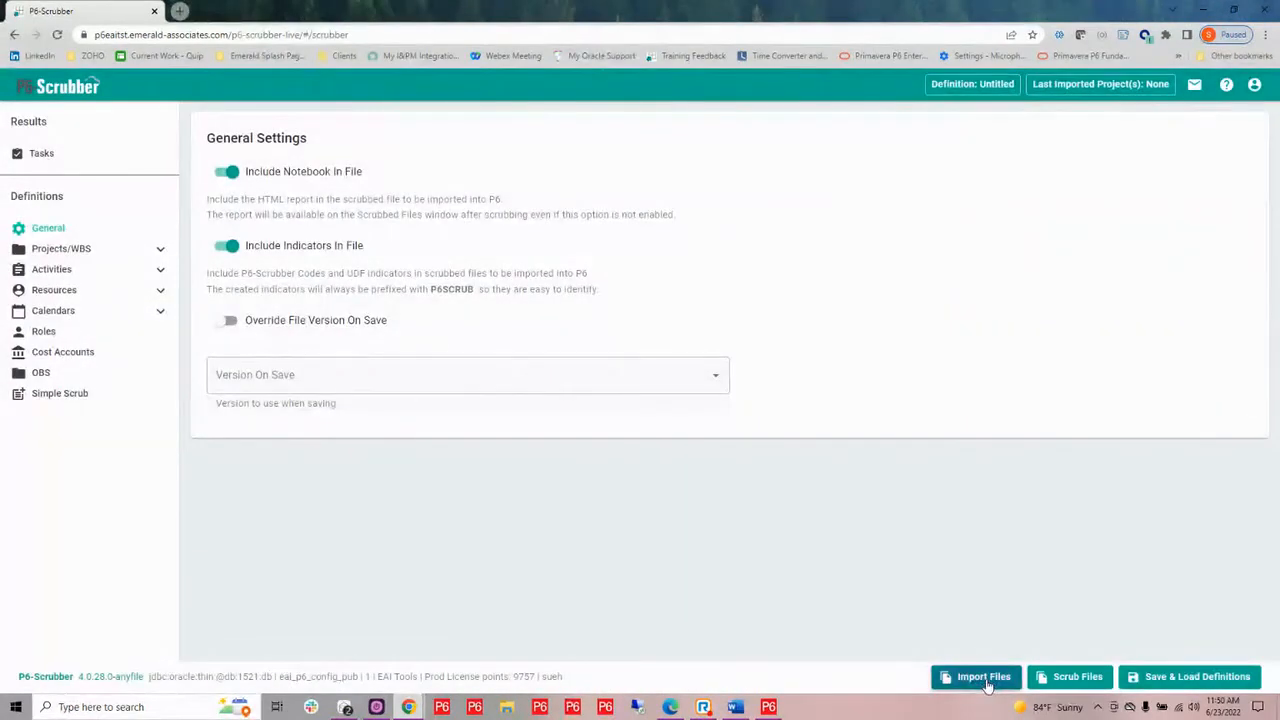
Import the XML file "MSP XML Master Schedule - Unifier-PRMS Program" and apply the reviewed imports to the definition
left_click(984, 677)
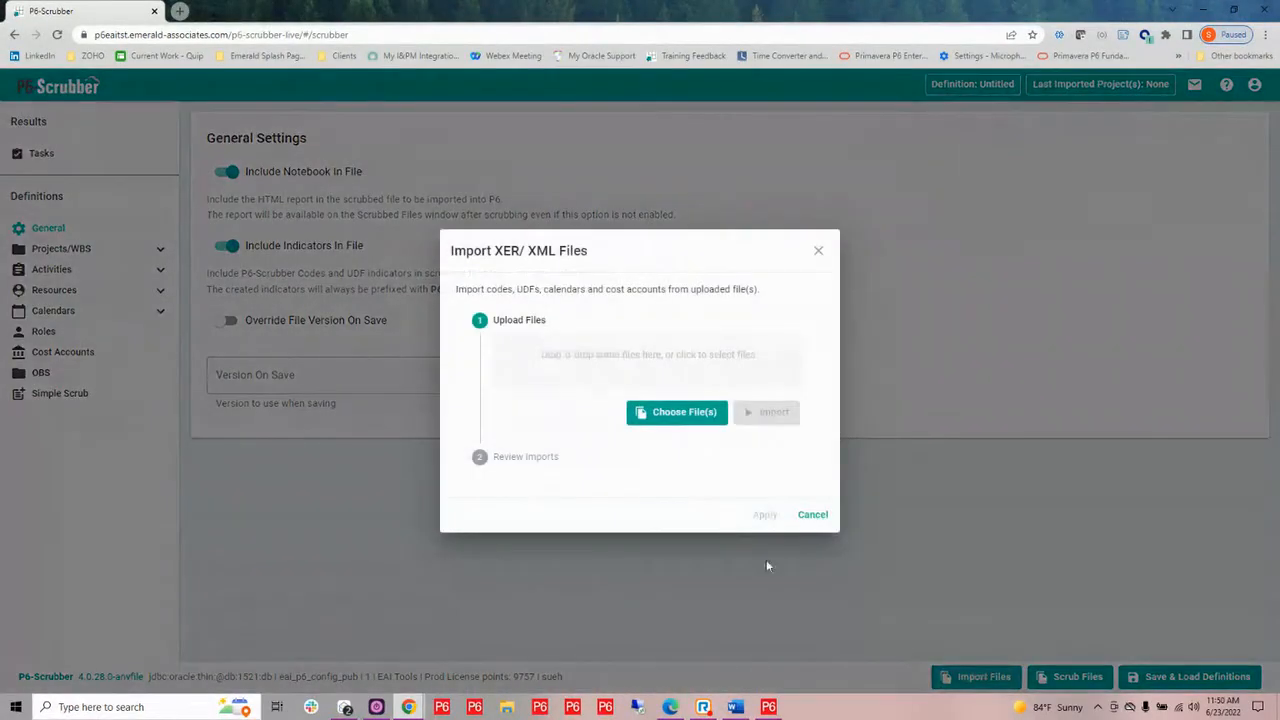
left_click(636, 358)
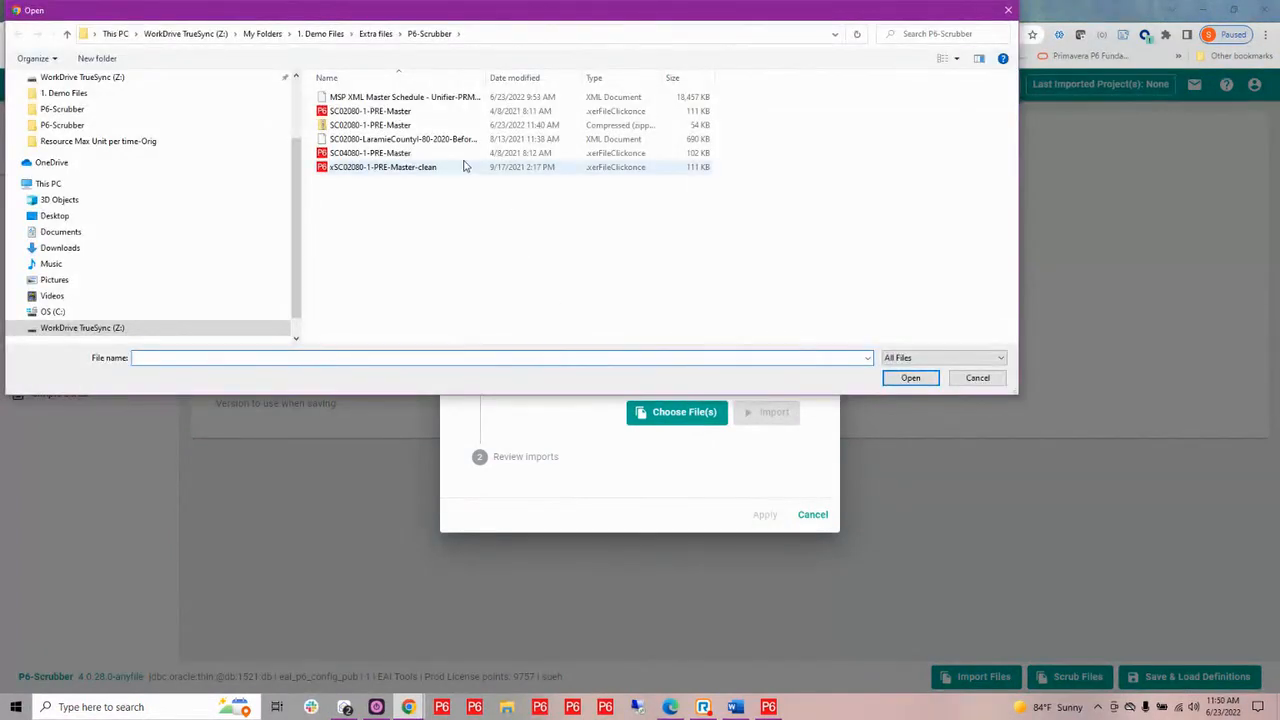
left_click(378, 98)
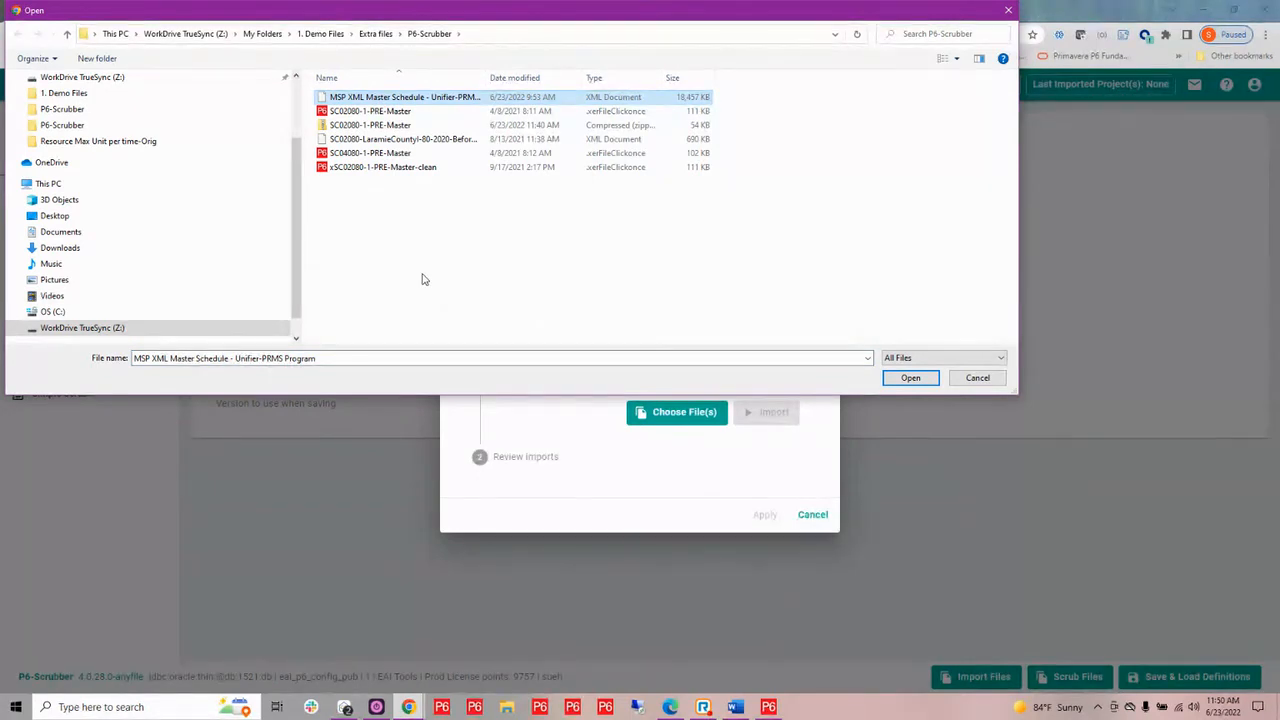
left_click(909, 377)
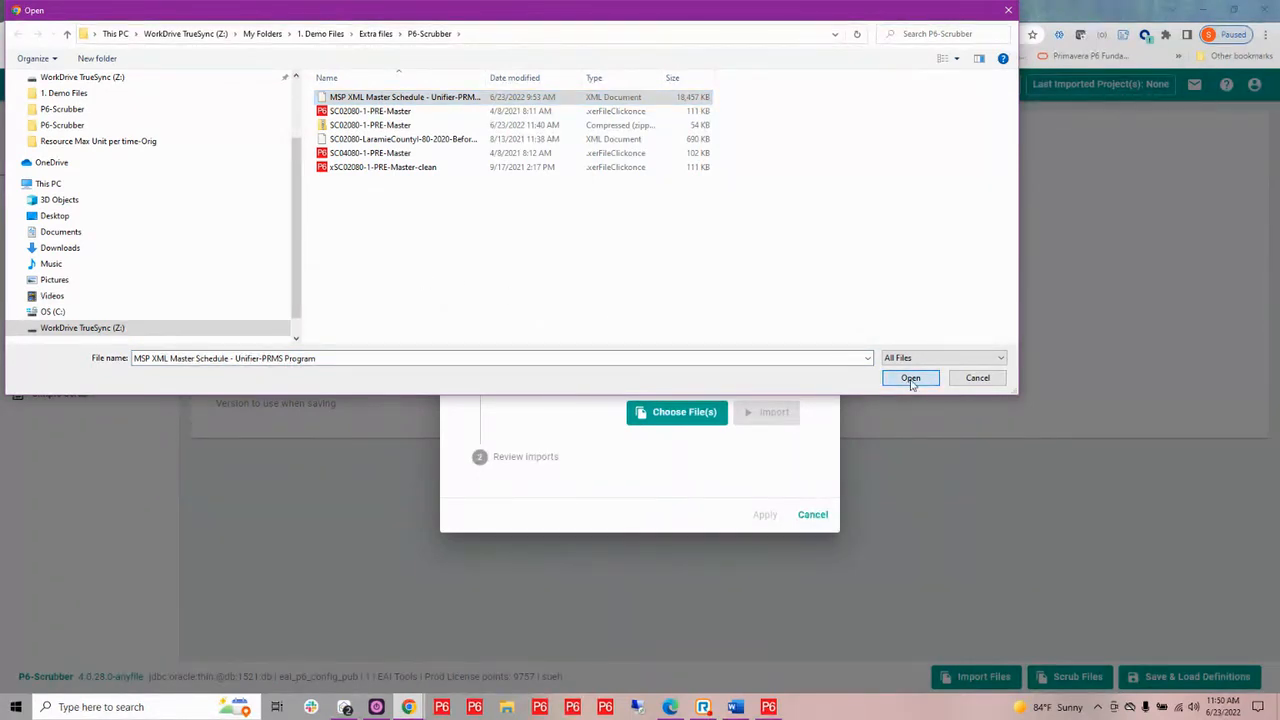
left_click(777, 427)
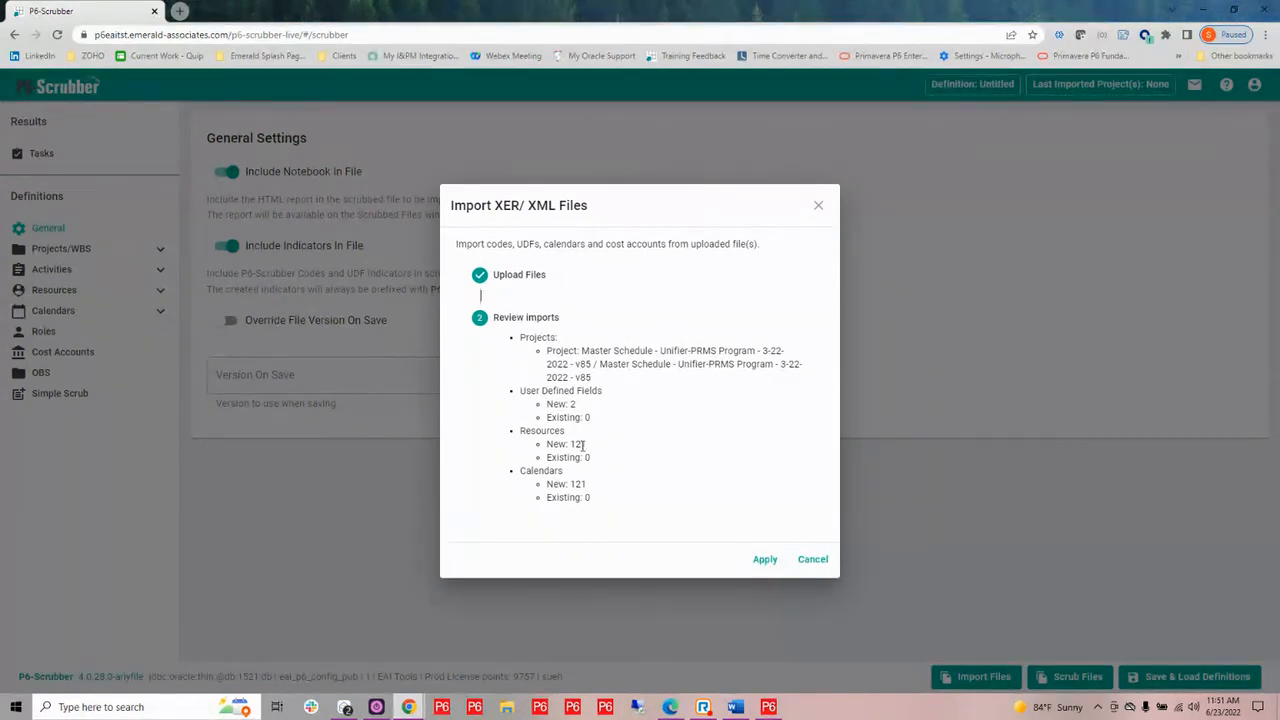
left_click(767, 563)
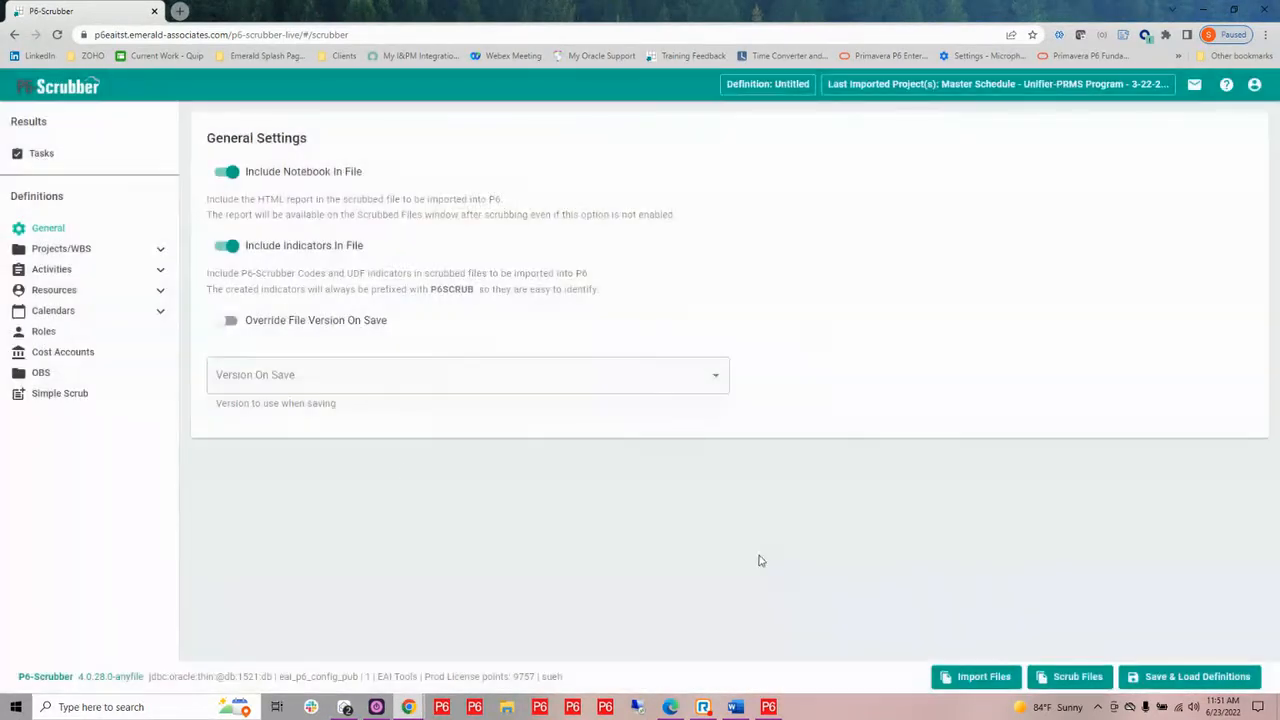
Examine the imported activity UDF types and the resource remapping list, including their matches with P6
left_click(161, 273)
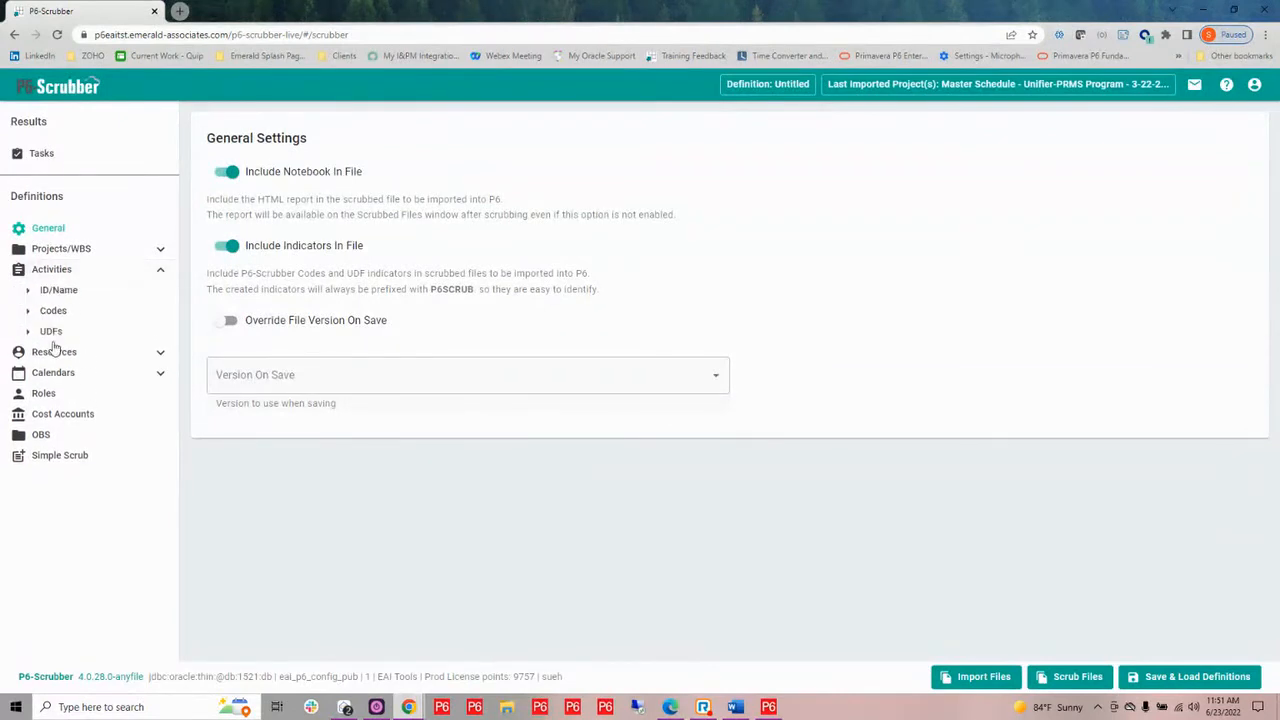
left_click(50, 333)
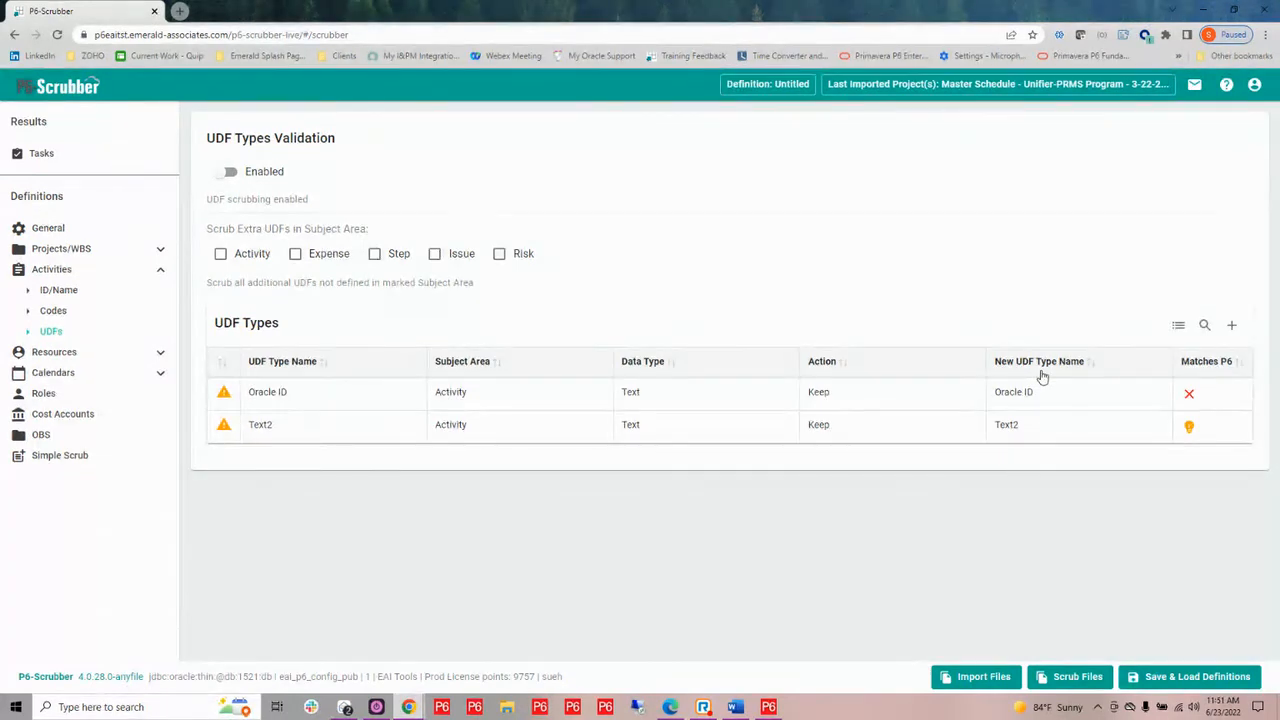
left_click(160, 352)
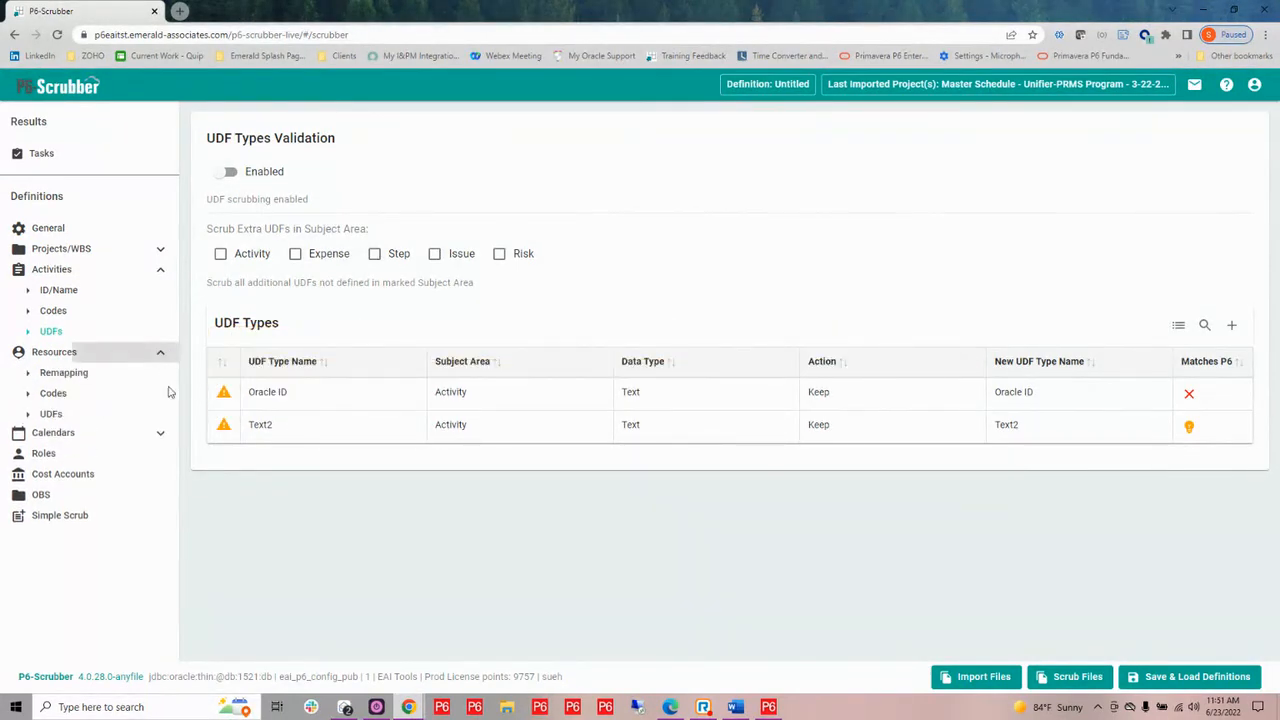
left_click(88, 372)
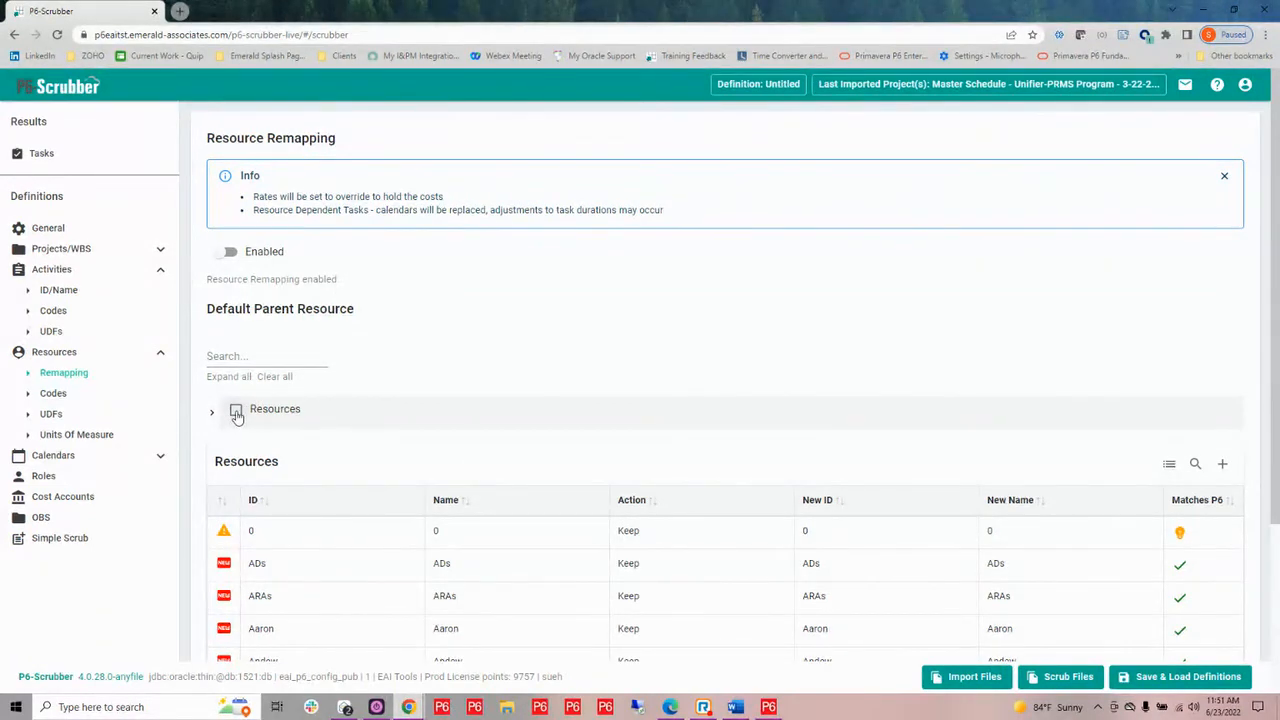
Examine the imported file's global and project calendars
left_click(161, 459)
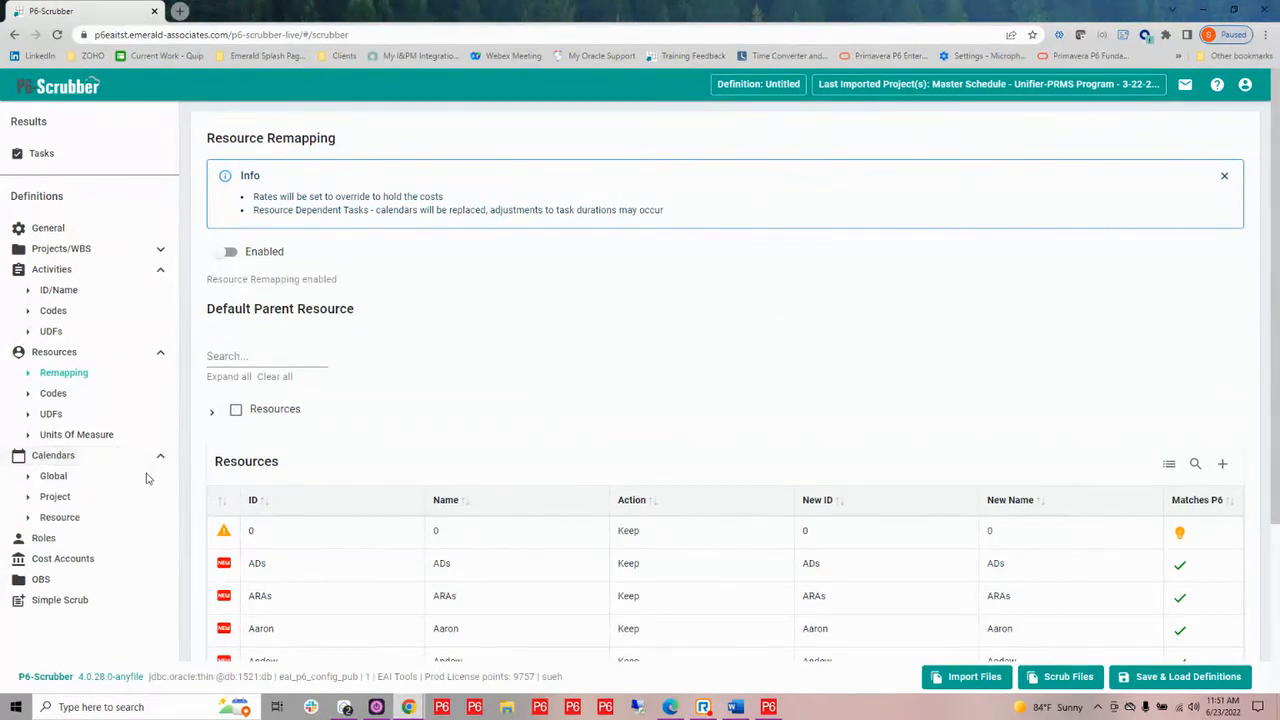
left_click(85, 478)
left_click(55, 498)
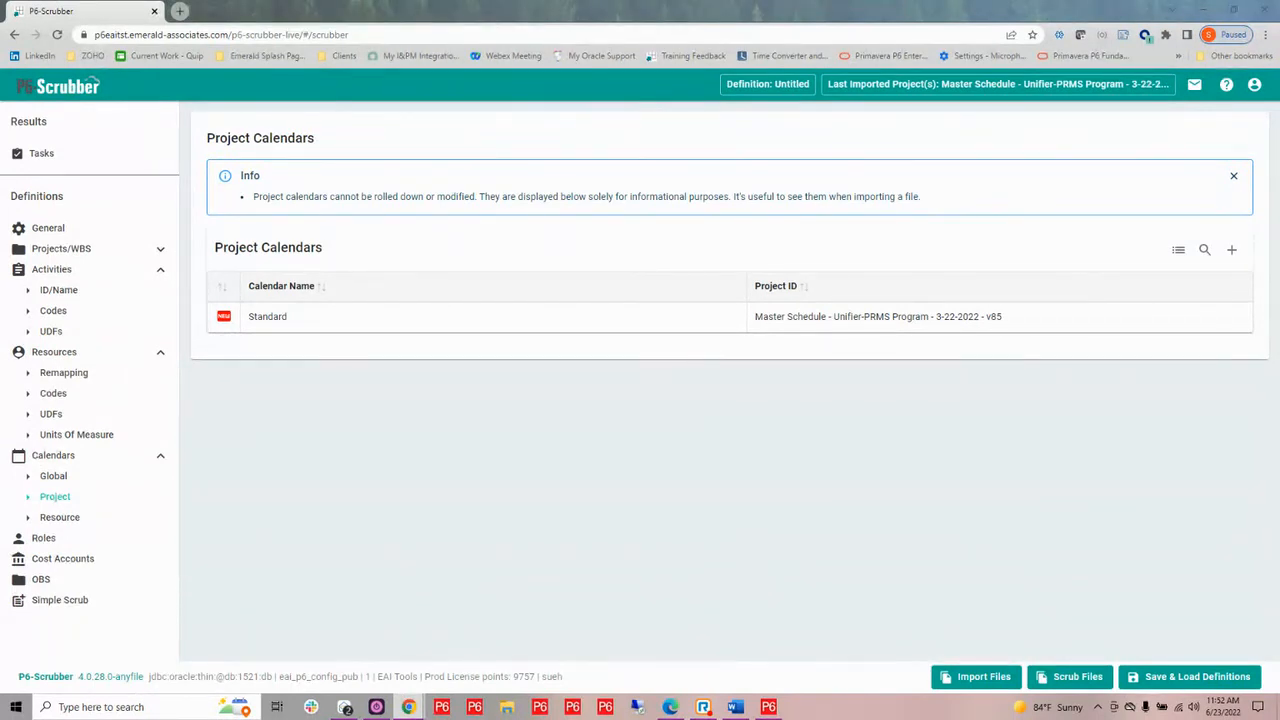
Review the actions and new type names assigned to the imported activity UDFs "Oracle ID" and "Text2"
left_click(50, 331)
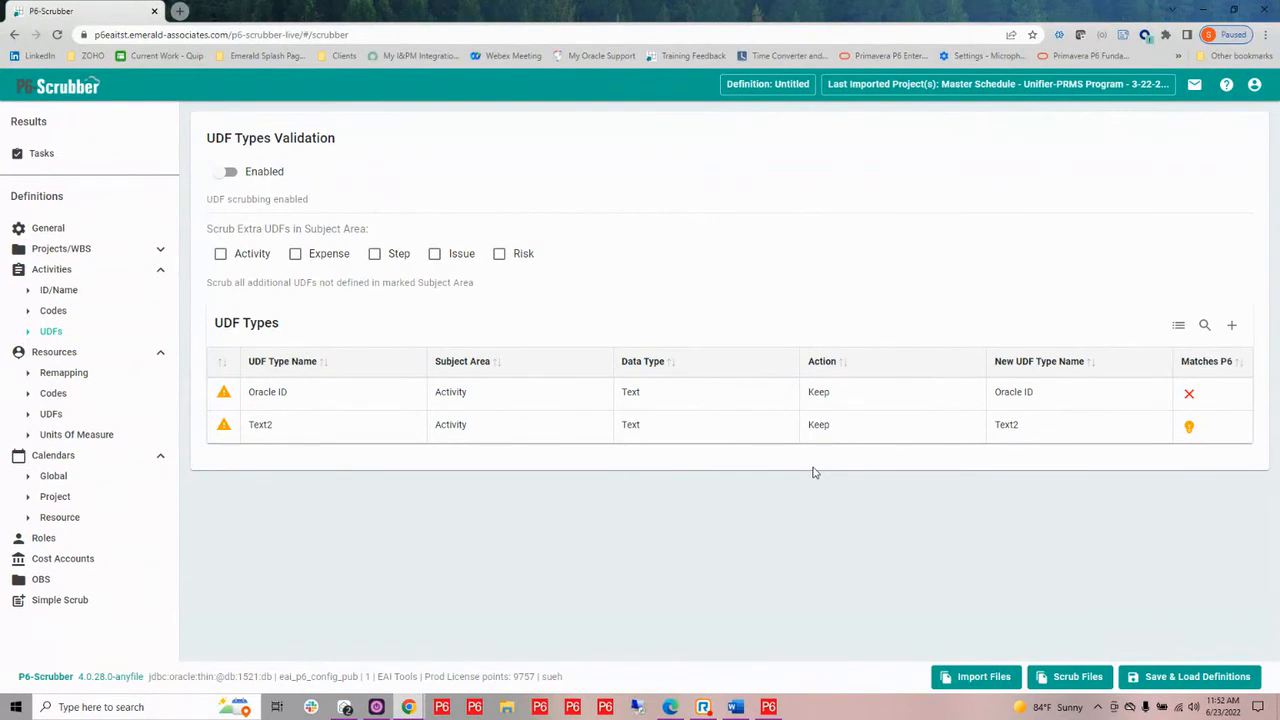
mouse_move(1004, 392)
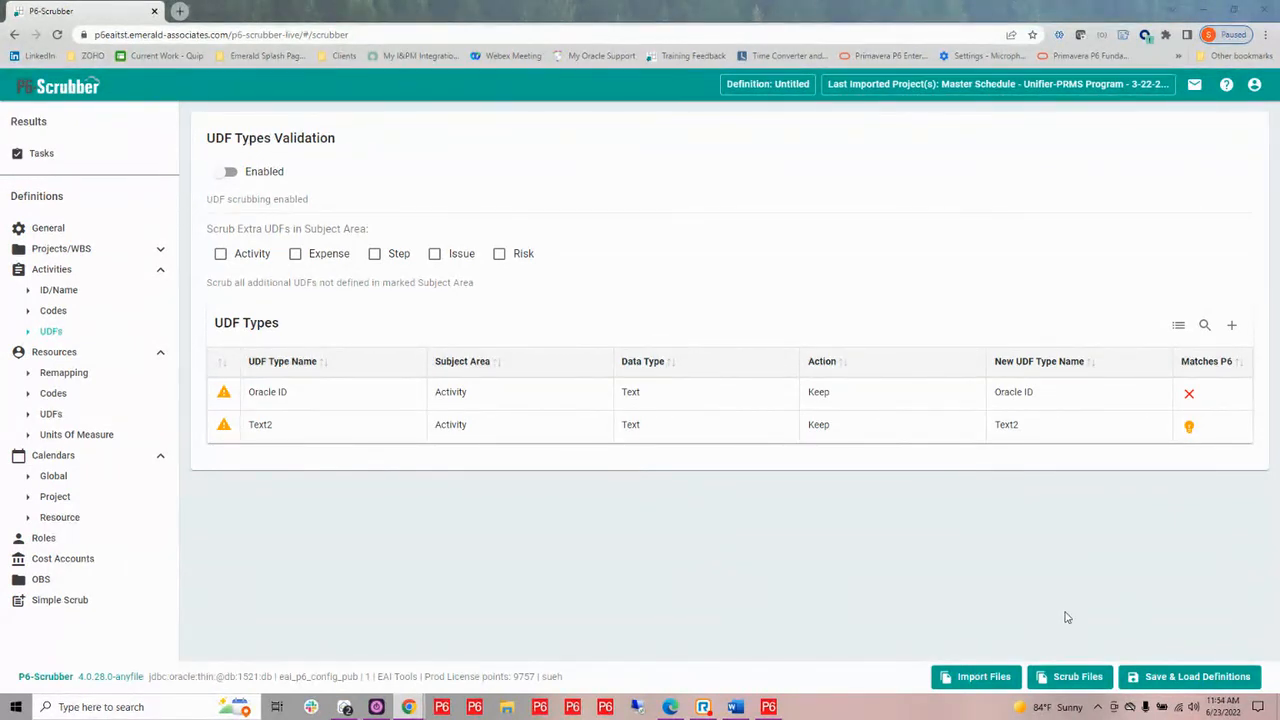
Enable Simple Scrub for the definition and mark Role and Resource data as Do not import
left_click(58, 603)
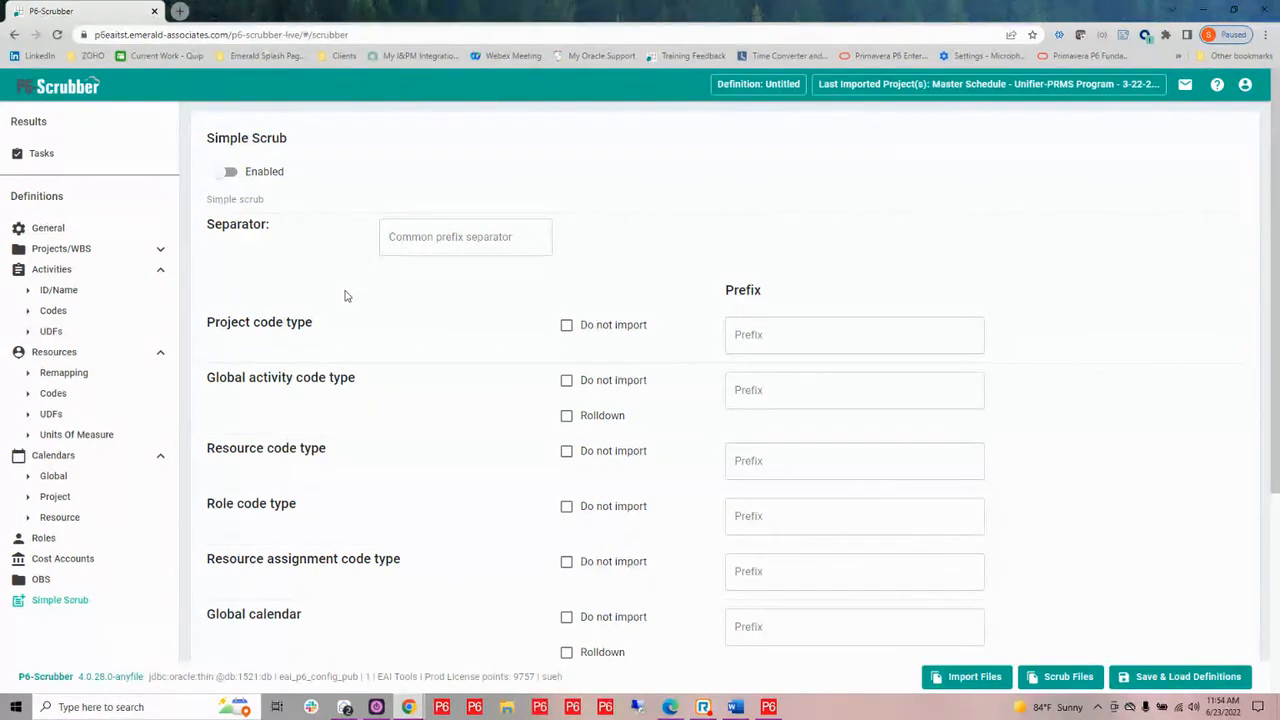
left_click(228, 172)
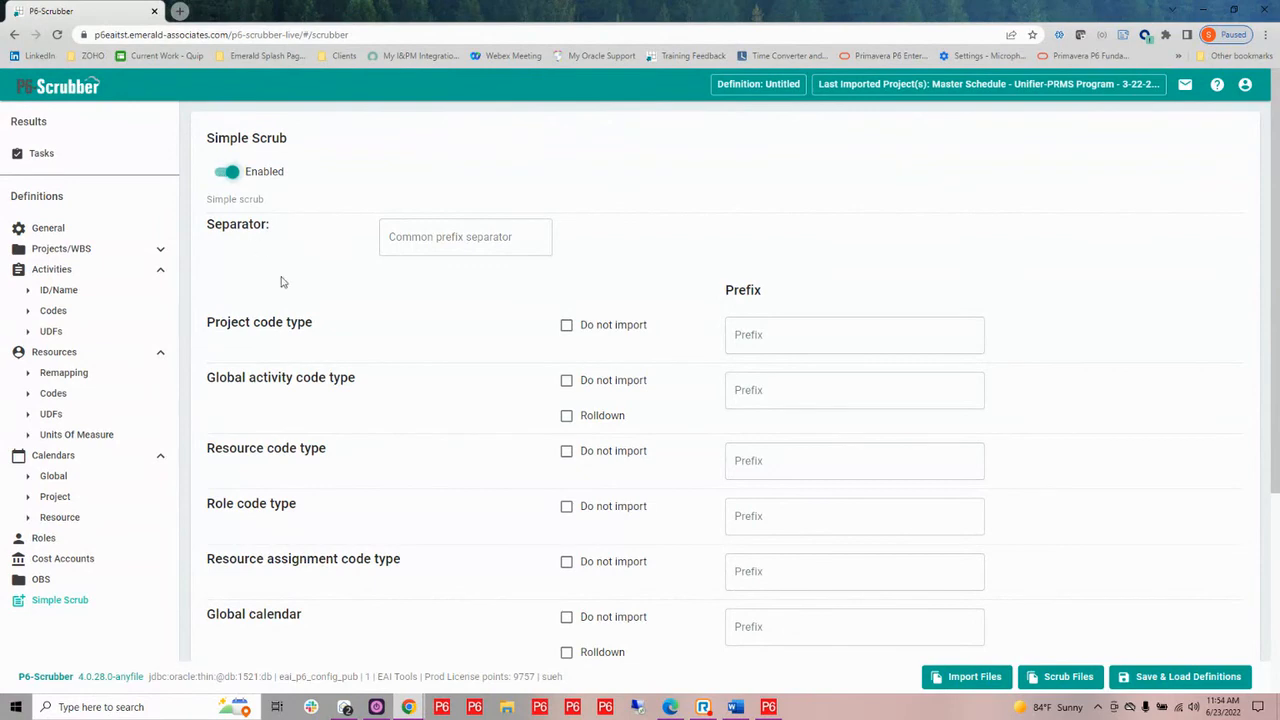
left_click(434, 238)
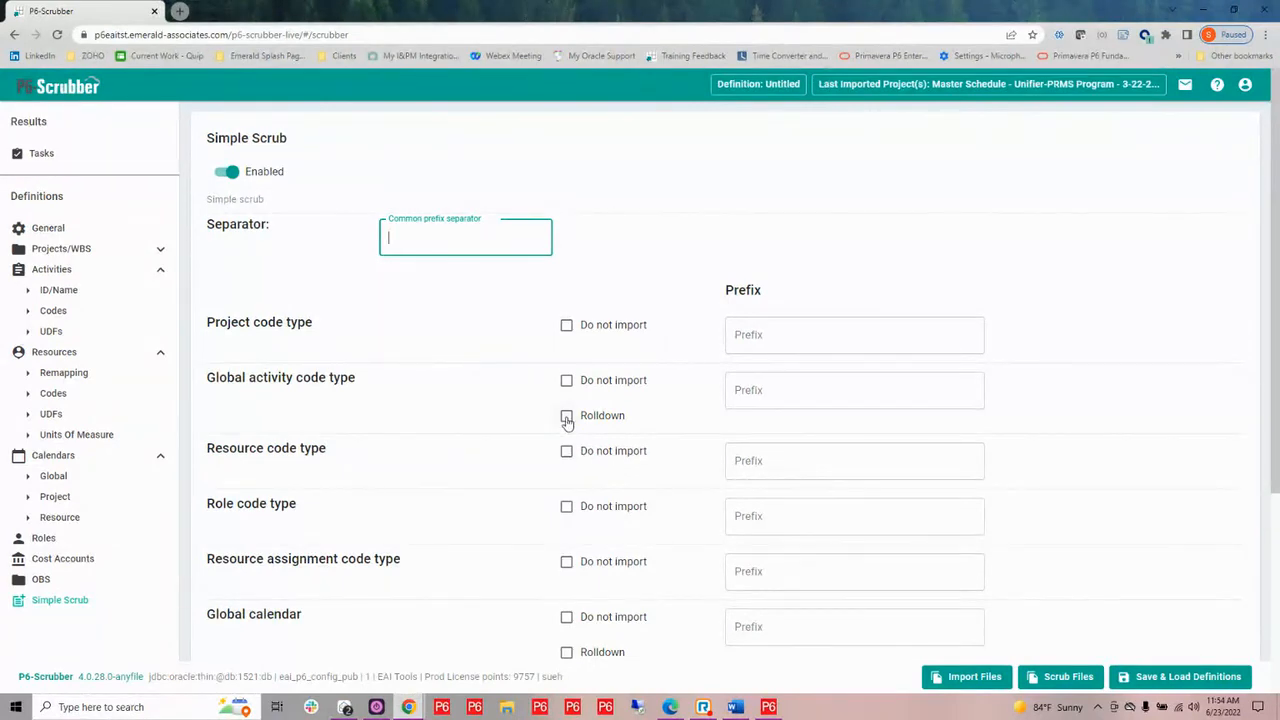
scroll(566, 422, "down", 3)
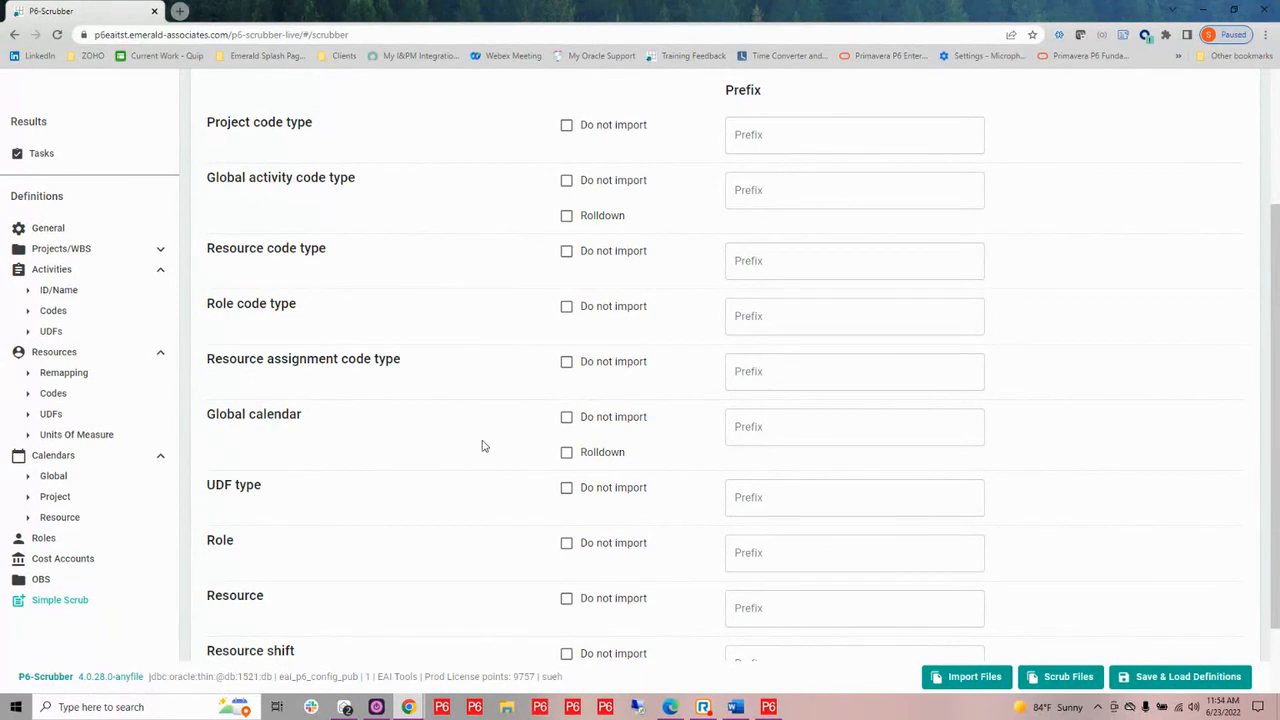
left_click(566, 544)
left_click(566, 599)
scroll(478, 540, "down", 1)
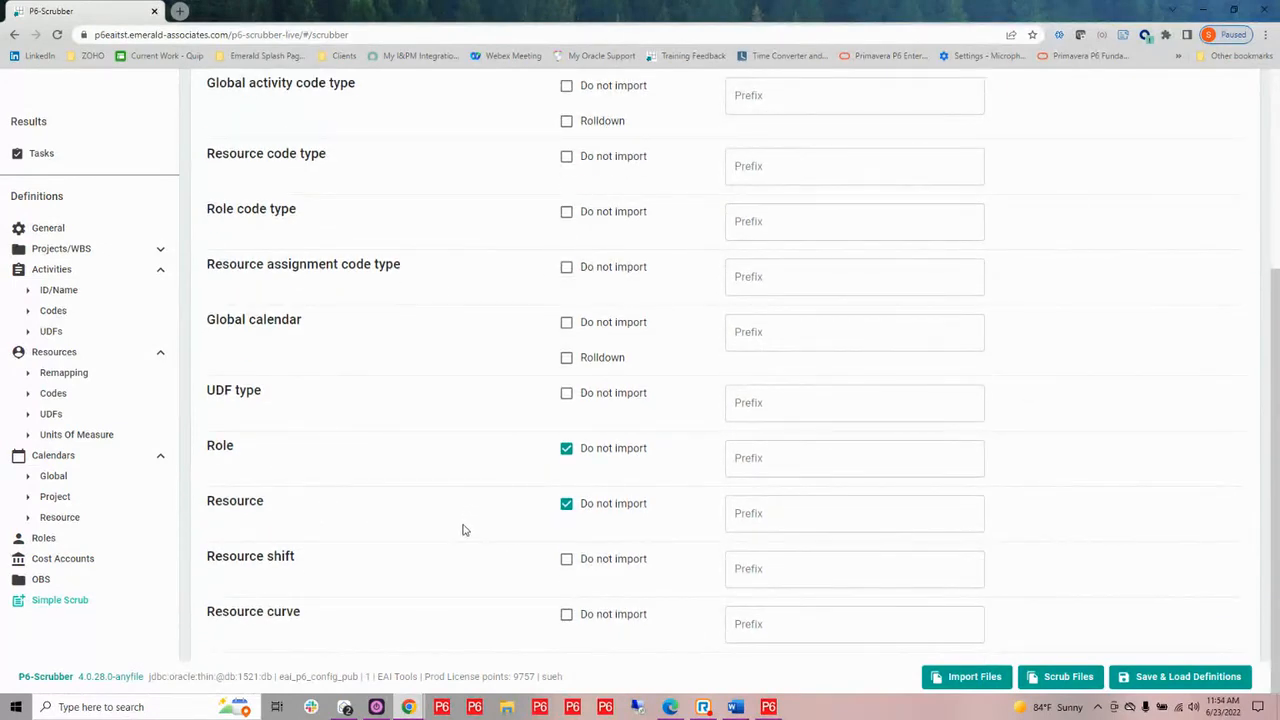
scroll(463, 530, "up", 2)
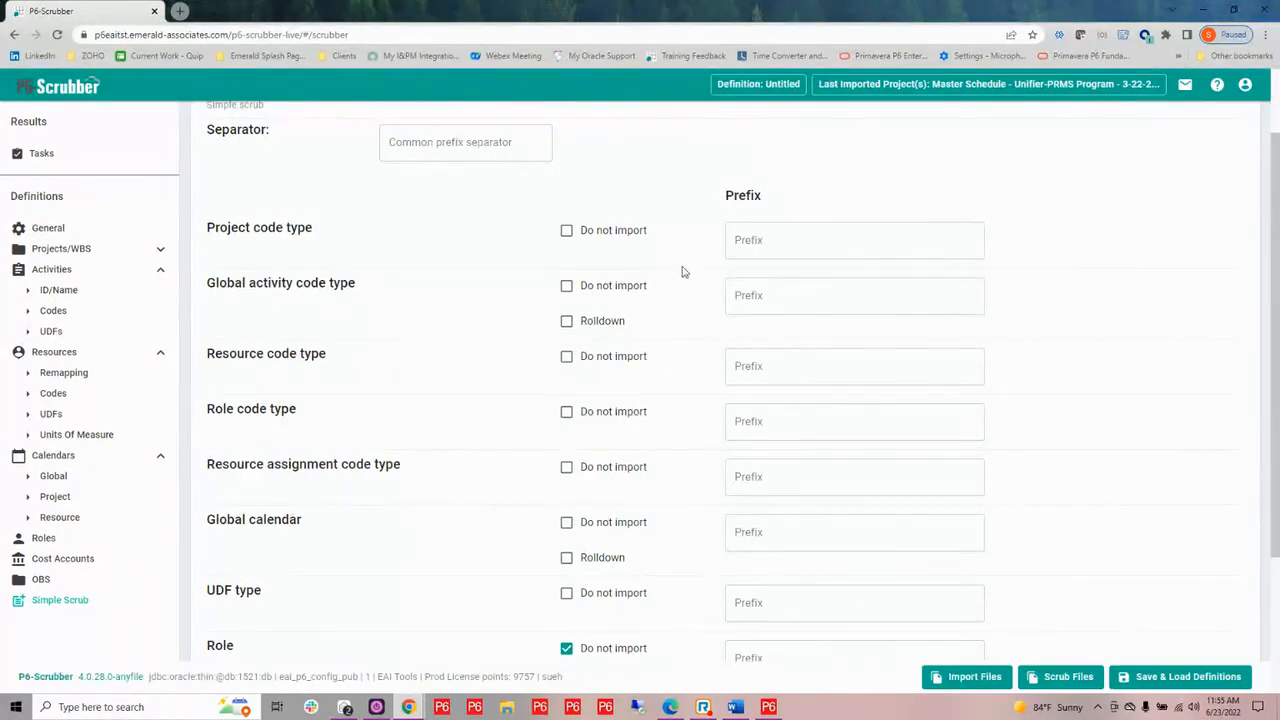
left_click(768, 475)
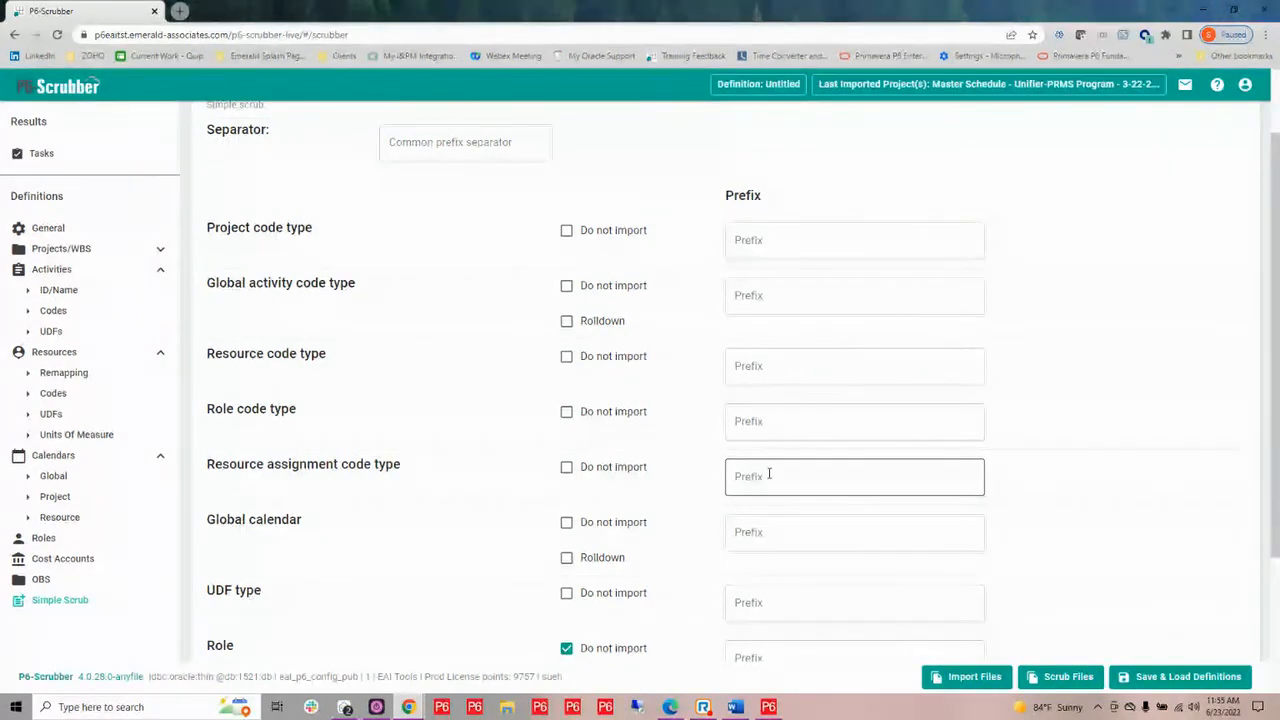